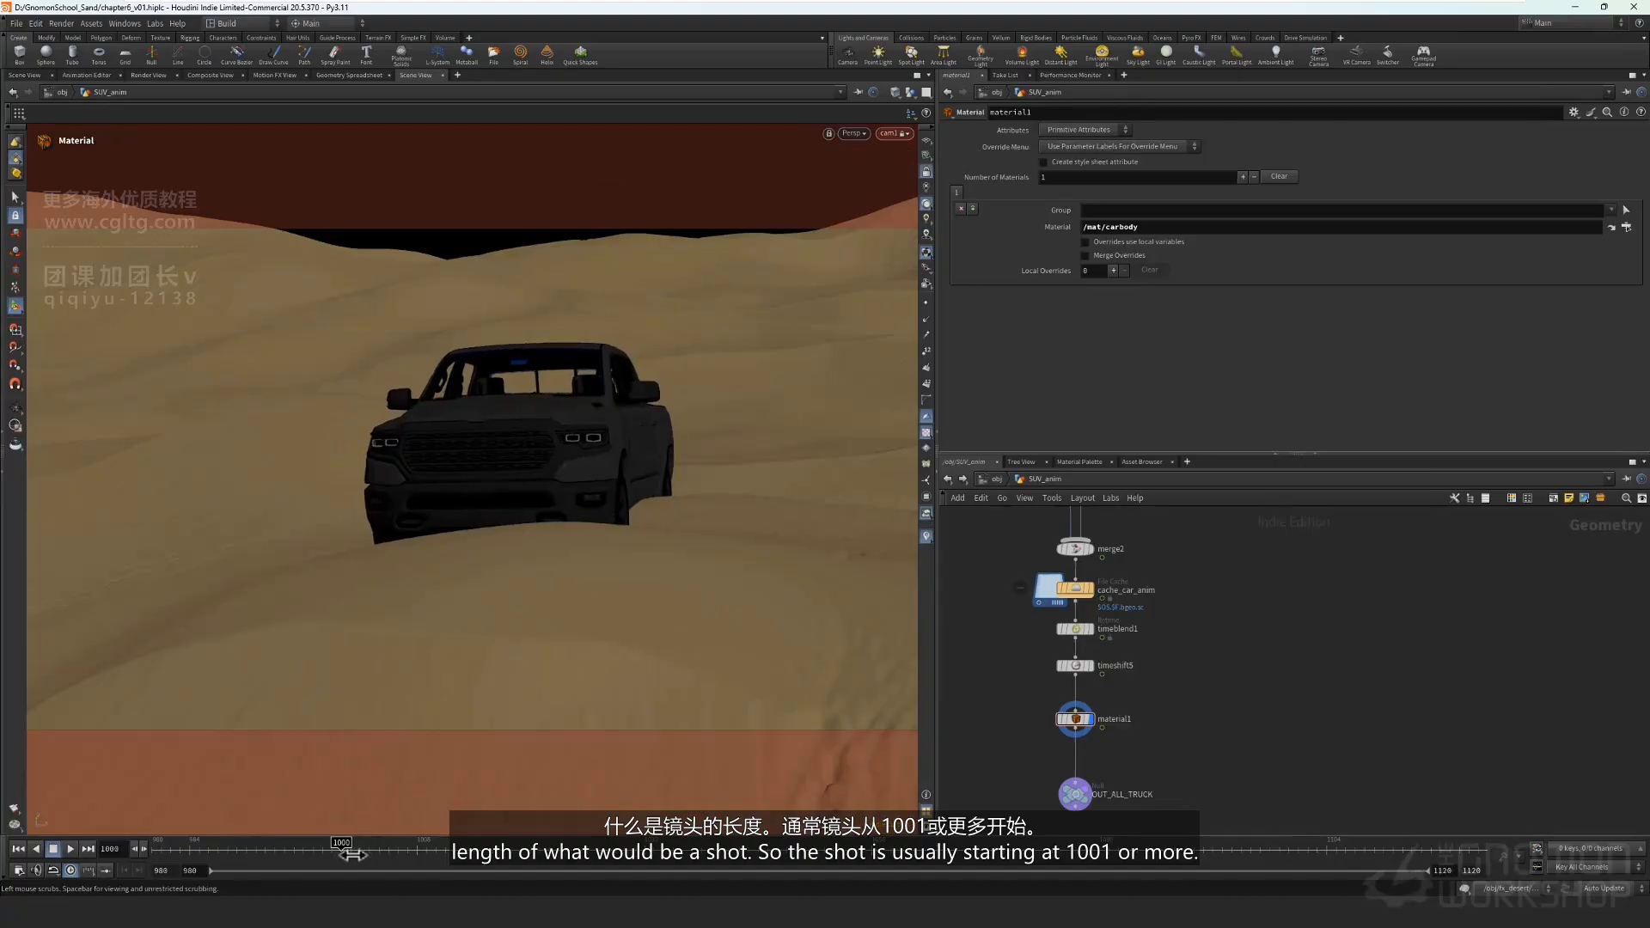
Scrub through the early frames of the shot to review the truck's animation against the desert surface.
left_click_drag(352, 853, 164, 855)
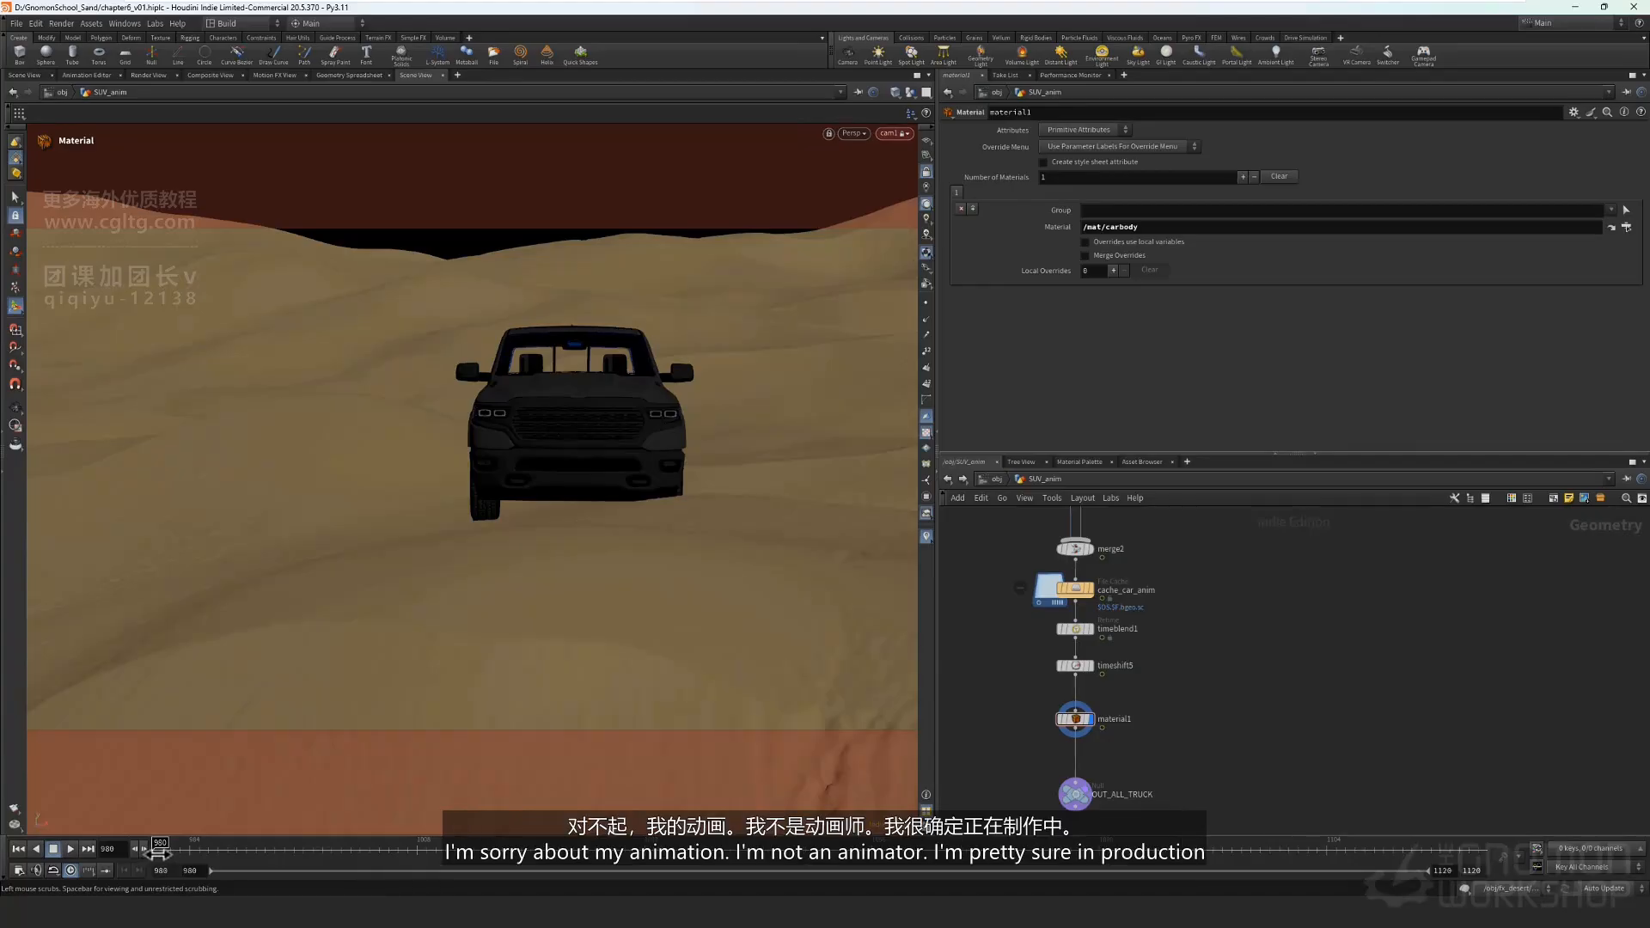
left_click_drag(159, 853, 196, 851)
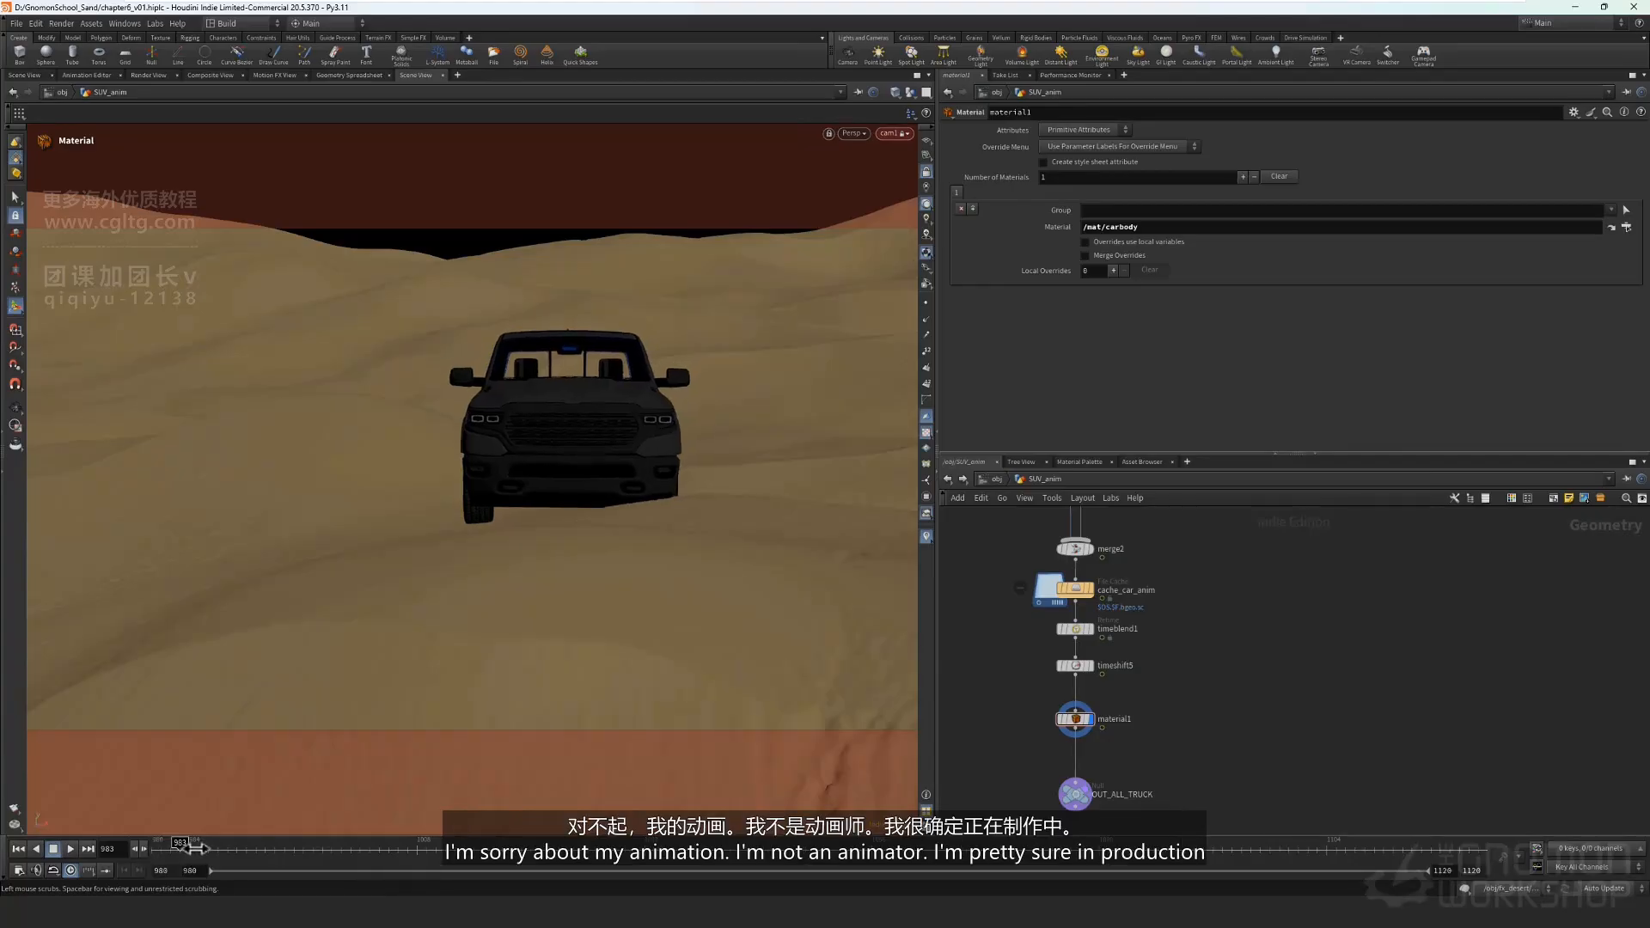
left_click_drag(197, 849, 274, 847)
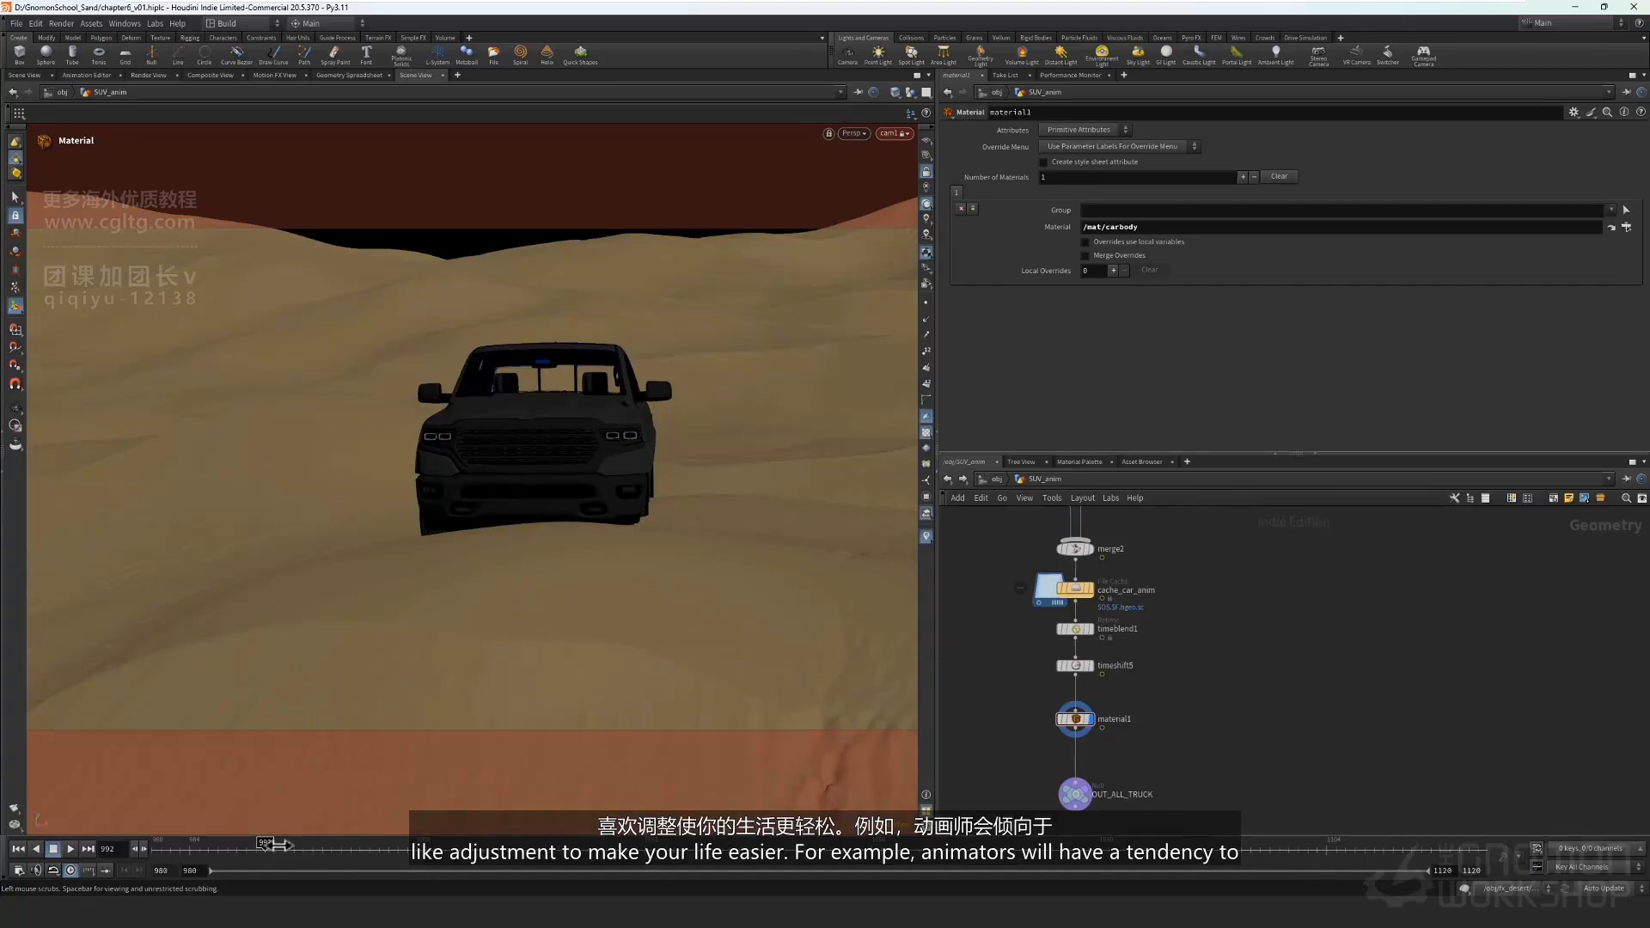
mouse_move(273, 847)
left_mouse_down()
mouse_move(172, 848)
mouse_move(292, 836)
left_mouse_up()
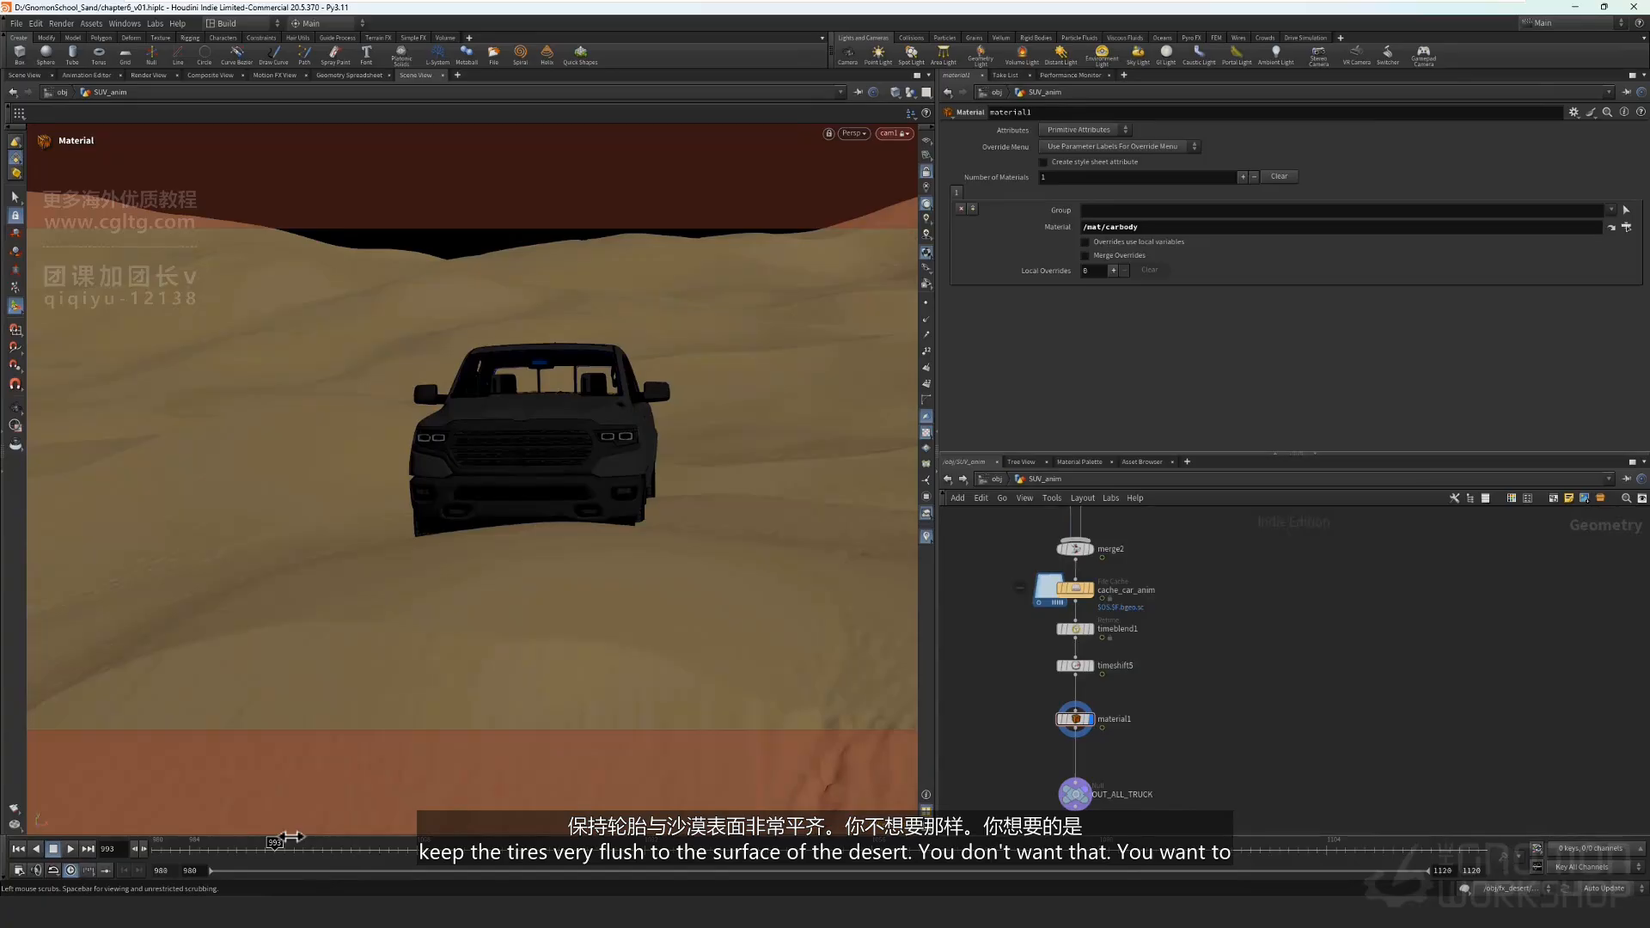
left_click_drag(292, 837, 208, 848)
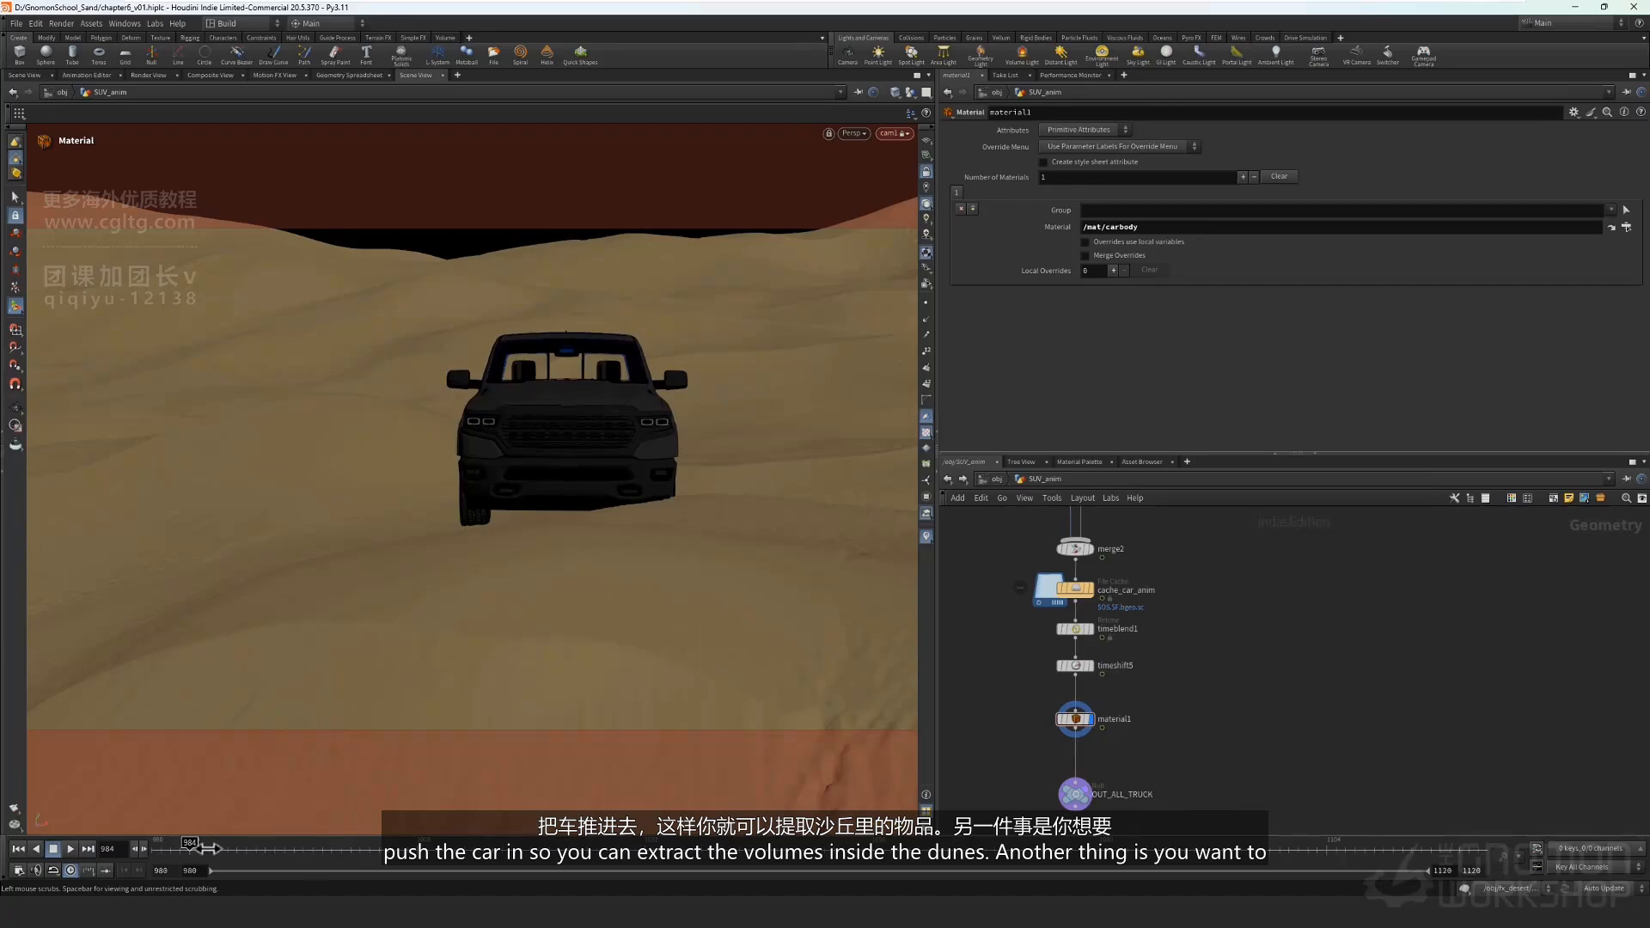
left_click_drag(211, 849, 169, 856)
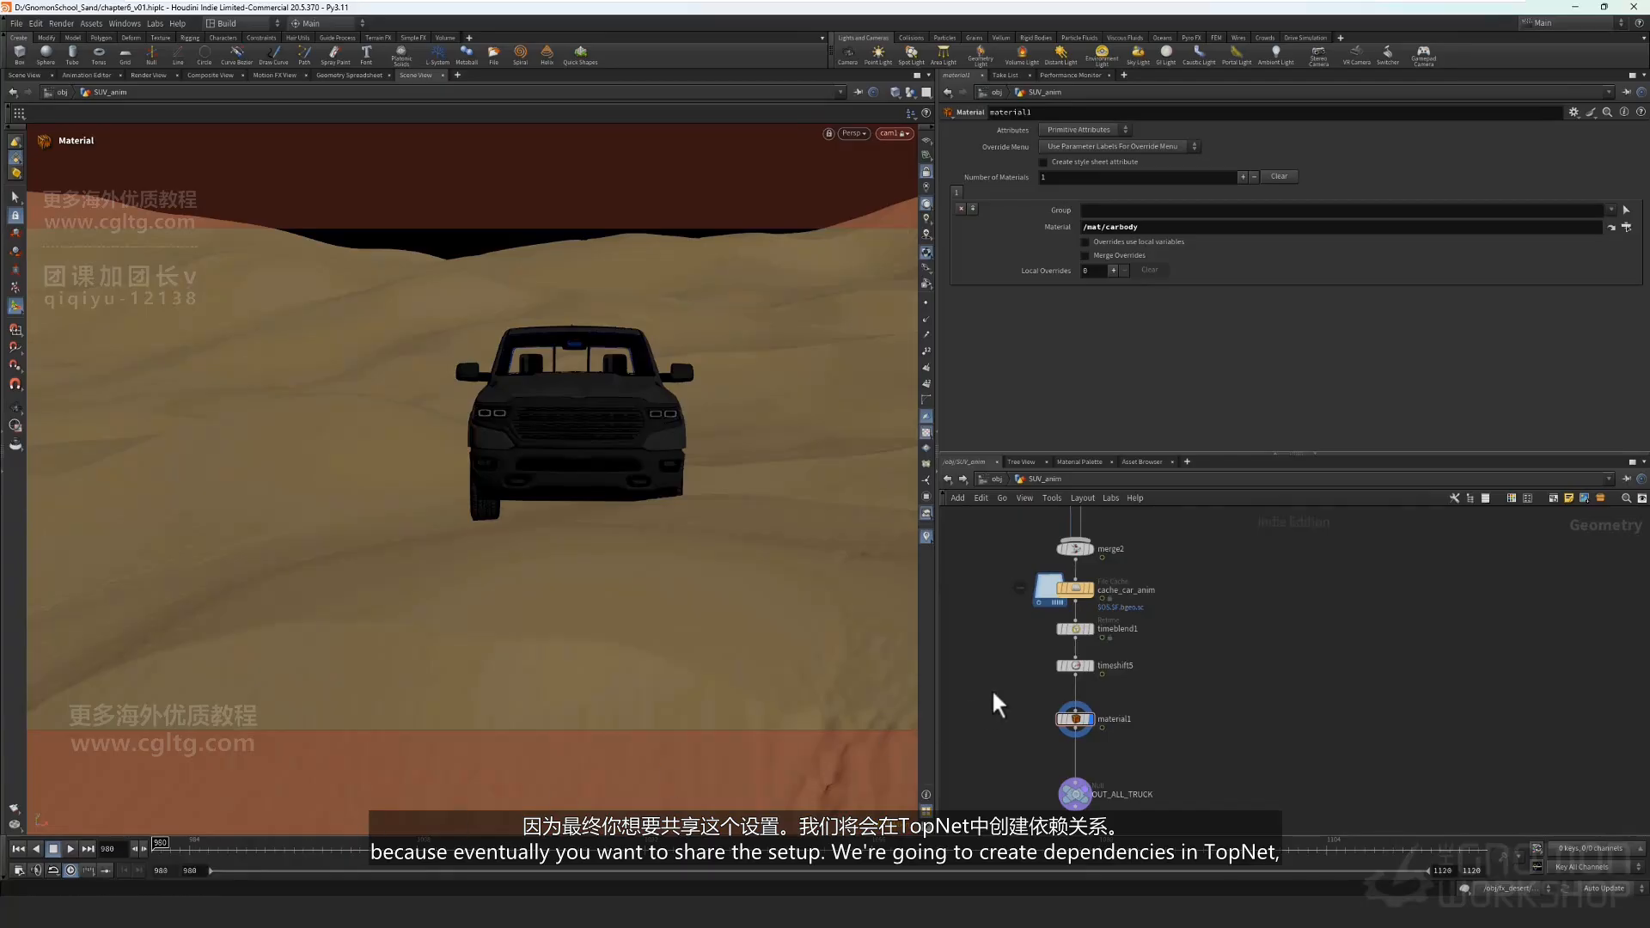
Inspect the retiming settings of the timeblend1 and timeshift5 nodes.
middle_click_drag(1221, 679, 1214, 693)
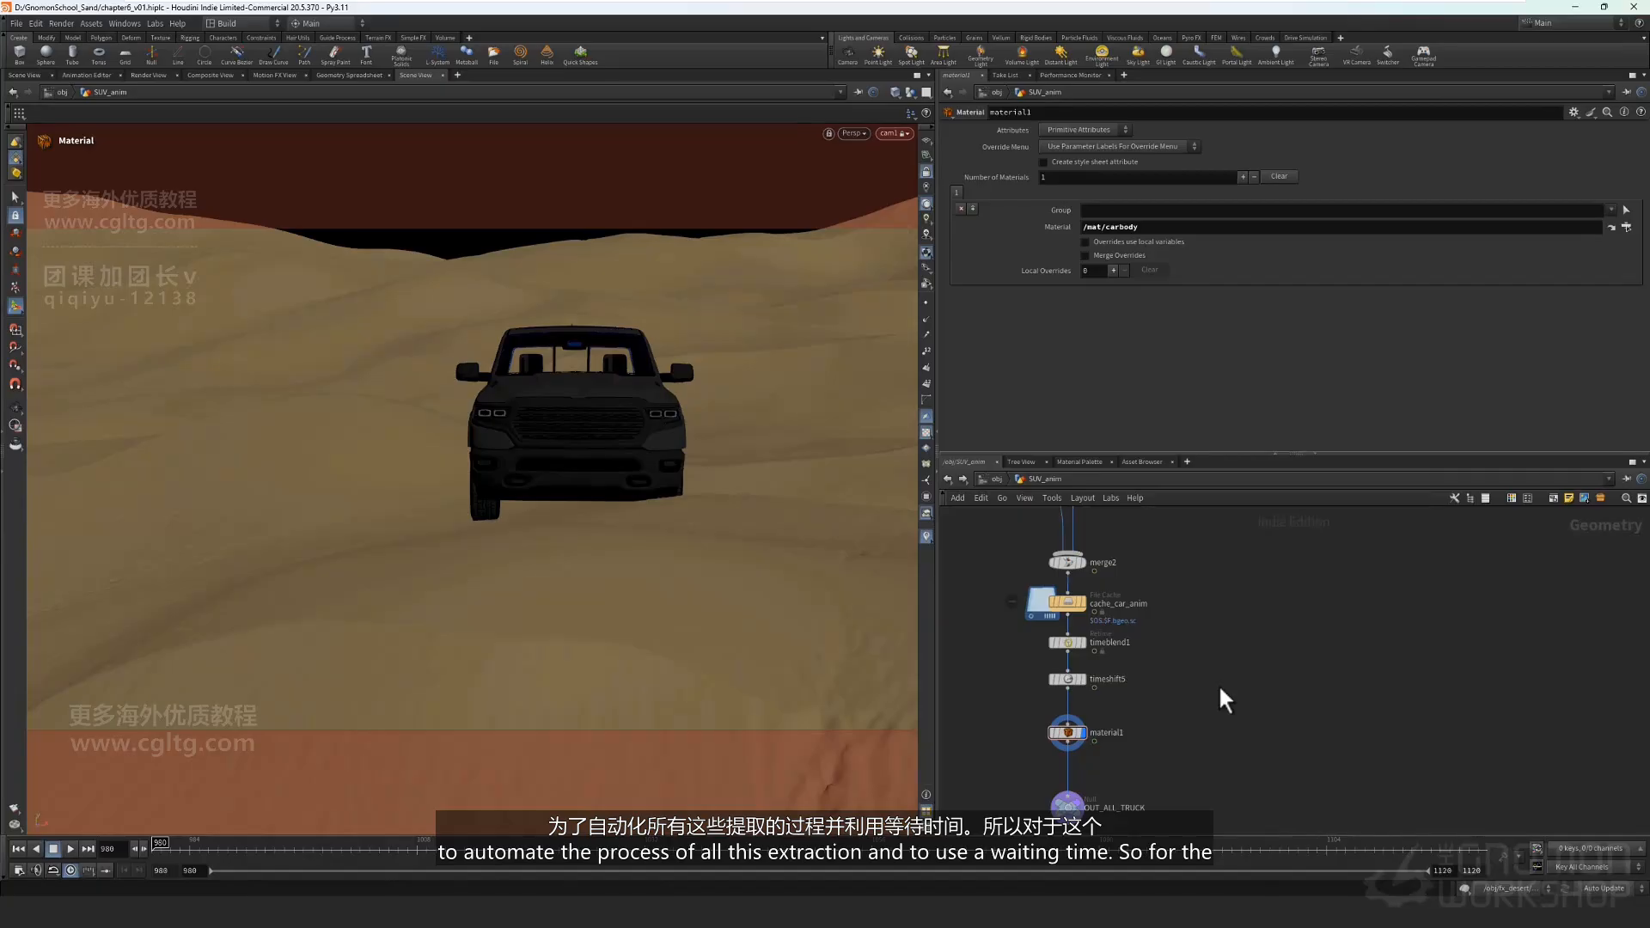
middle_click_drag(1202, 695, 1208, 686)
left_click_drag(1019, 630, 1120, 655)
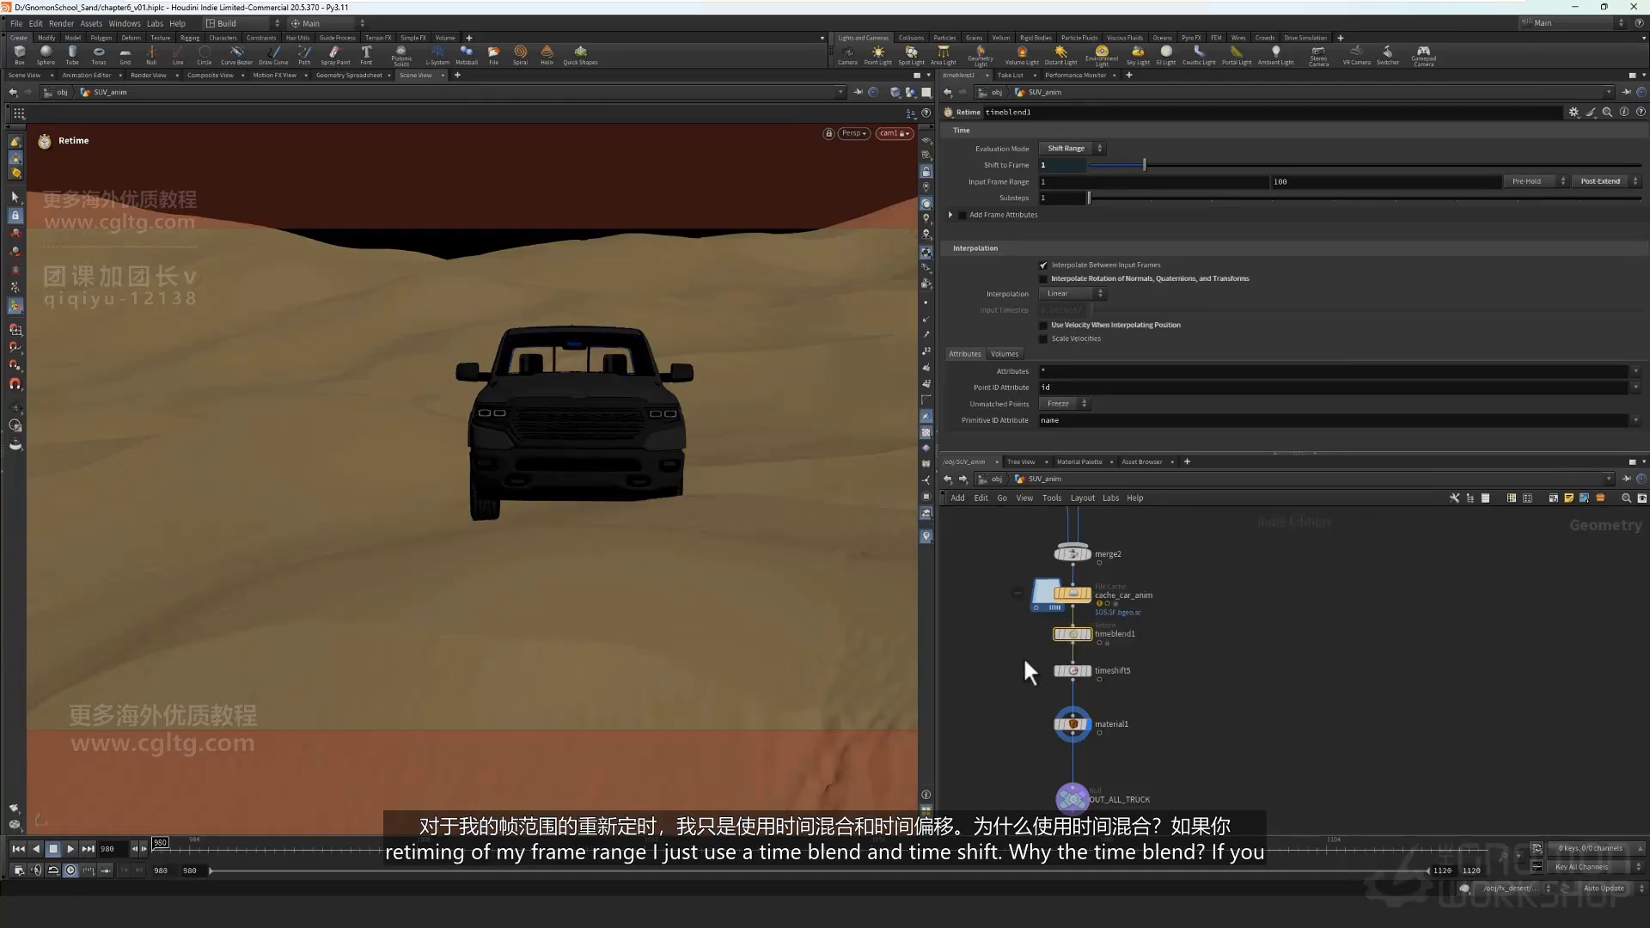
left_click(1073, 670)
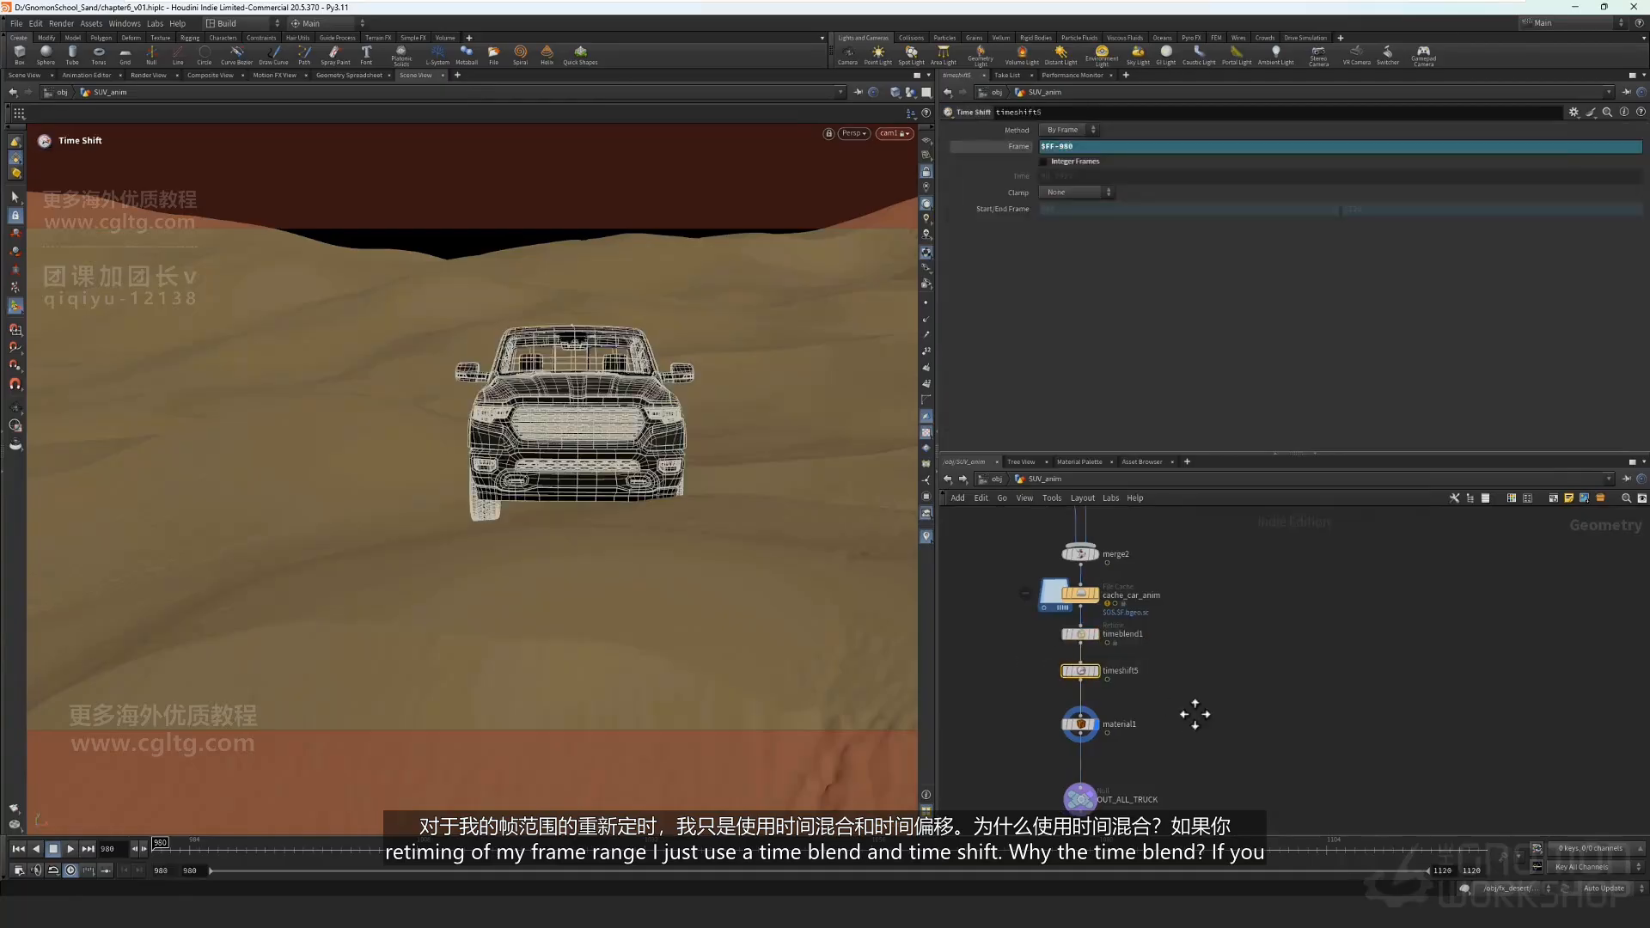
left_click(1081, 634)
Look over the original truck network and examine the settings of the cache_car_anim file cache.
mouse_move(1160, 563)
middle_mouse_down()
mouse_move(1163, 583)
mouse_move(1194, 582)
mouse_move(1271, 795)
middle_mouse_up()
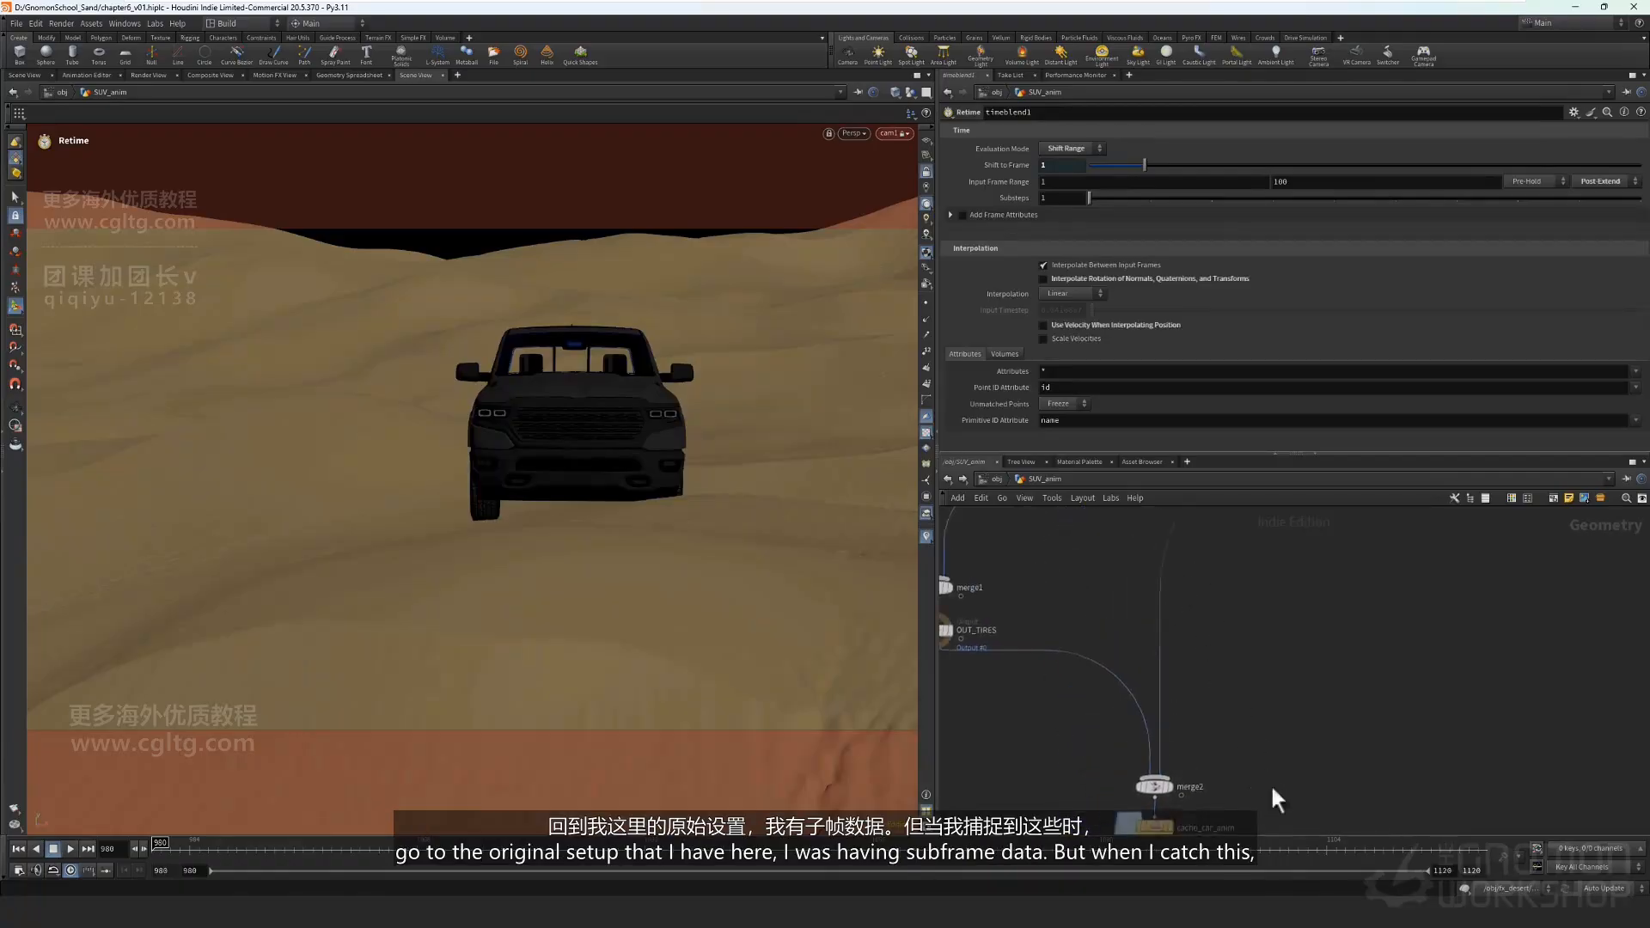
scroll(1209, 687, "down", 3)
scroll(1208, 687, "down", 2)
middle_click_drag(1211, 691, 1142, 524)
scroll(1190, 683, "up", 4)
scroll(1074, 739, "down", 3)
middle_click_drag(1073, 738, 995, 624)
scroll(1108, 658, "up", 4)
middle_click_drag(1127, 734, 1179, 680)
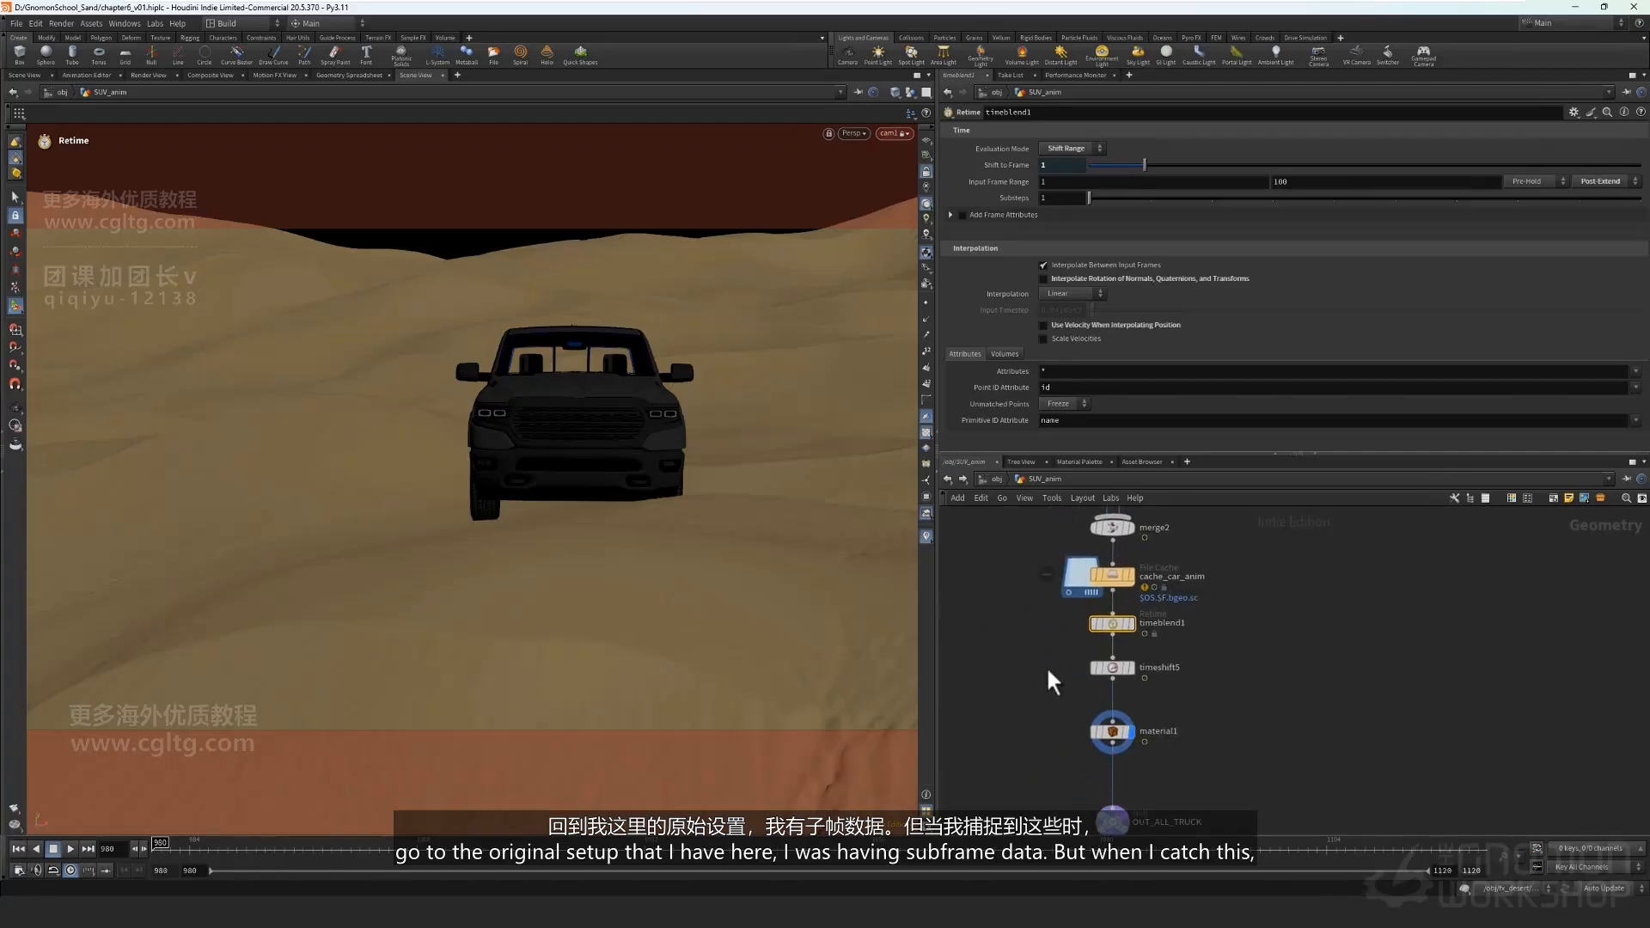
middle_click_drag(1046, 649, 1044, 640)
left_click(1108, 569)
scroll(1252, 688, "up", 3)
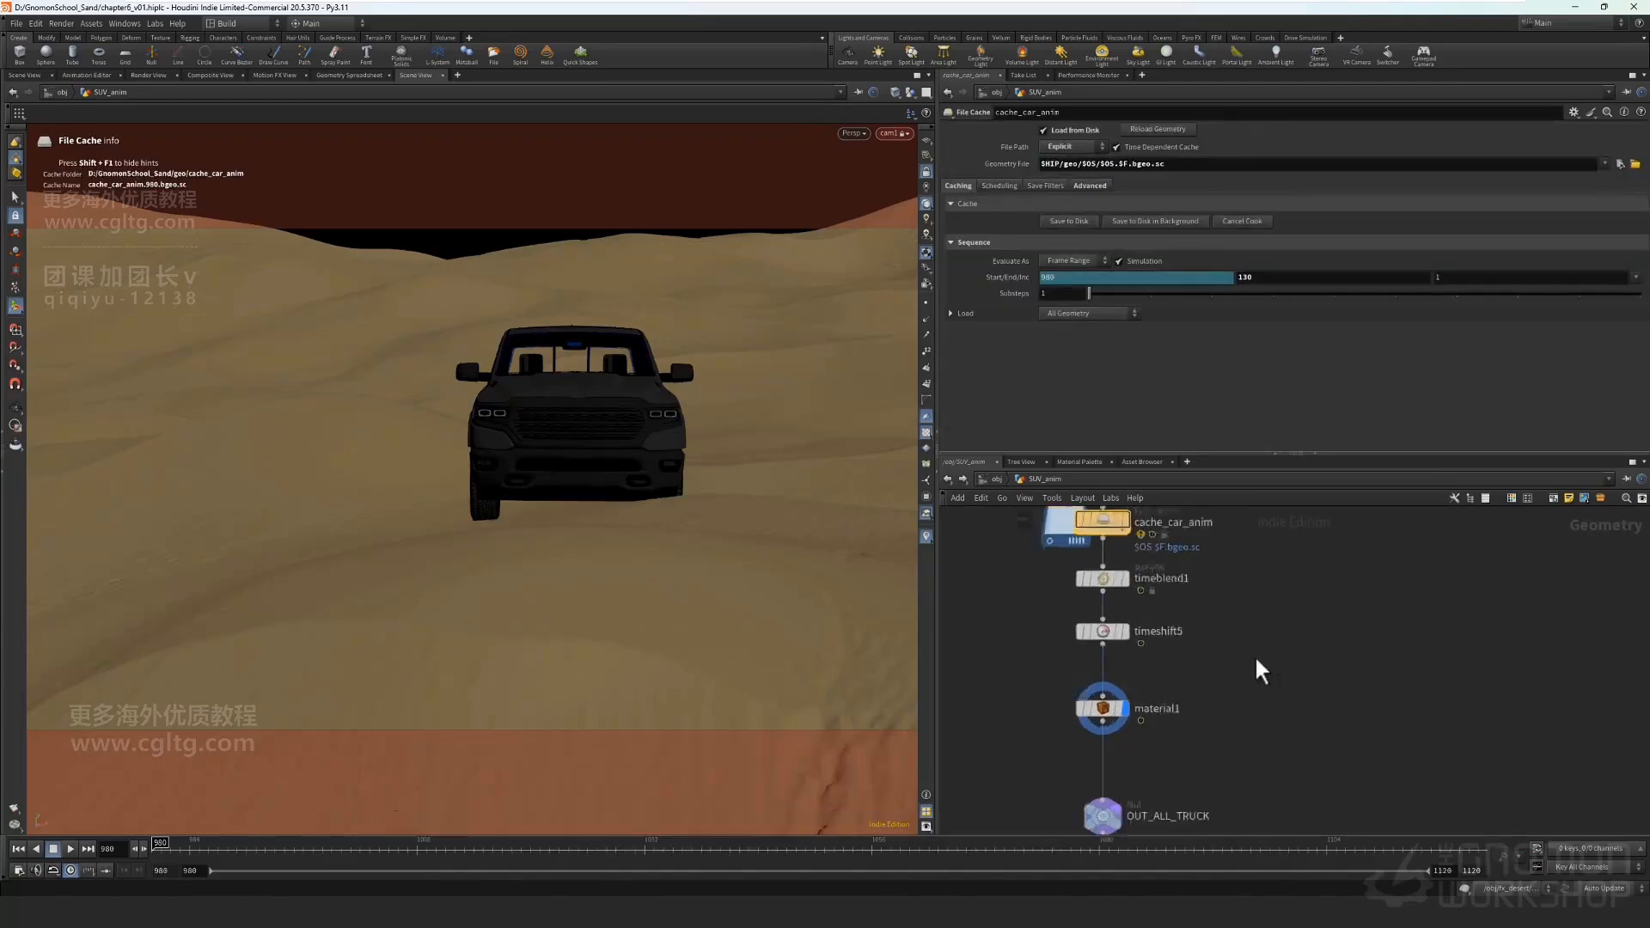
middle_click_drag(1260, 667, 1281, 700)
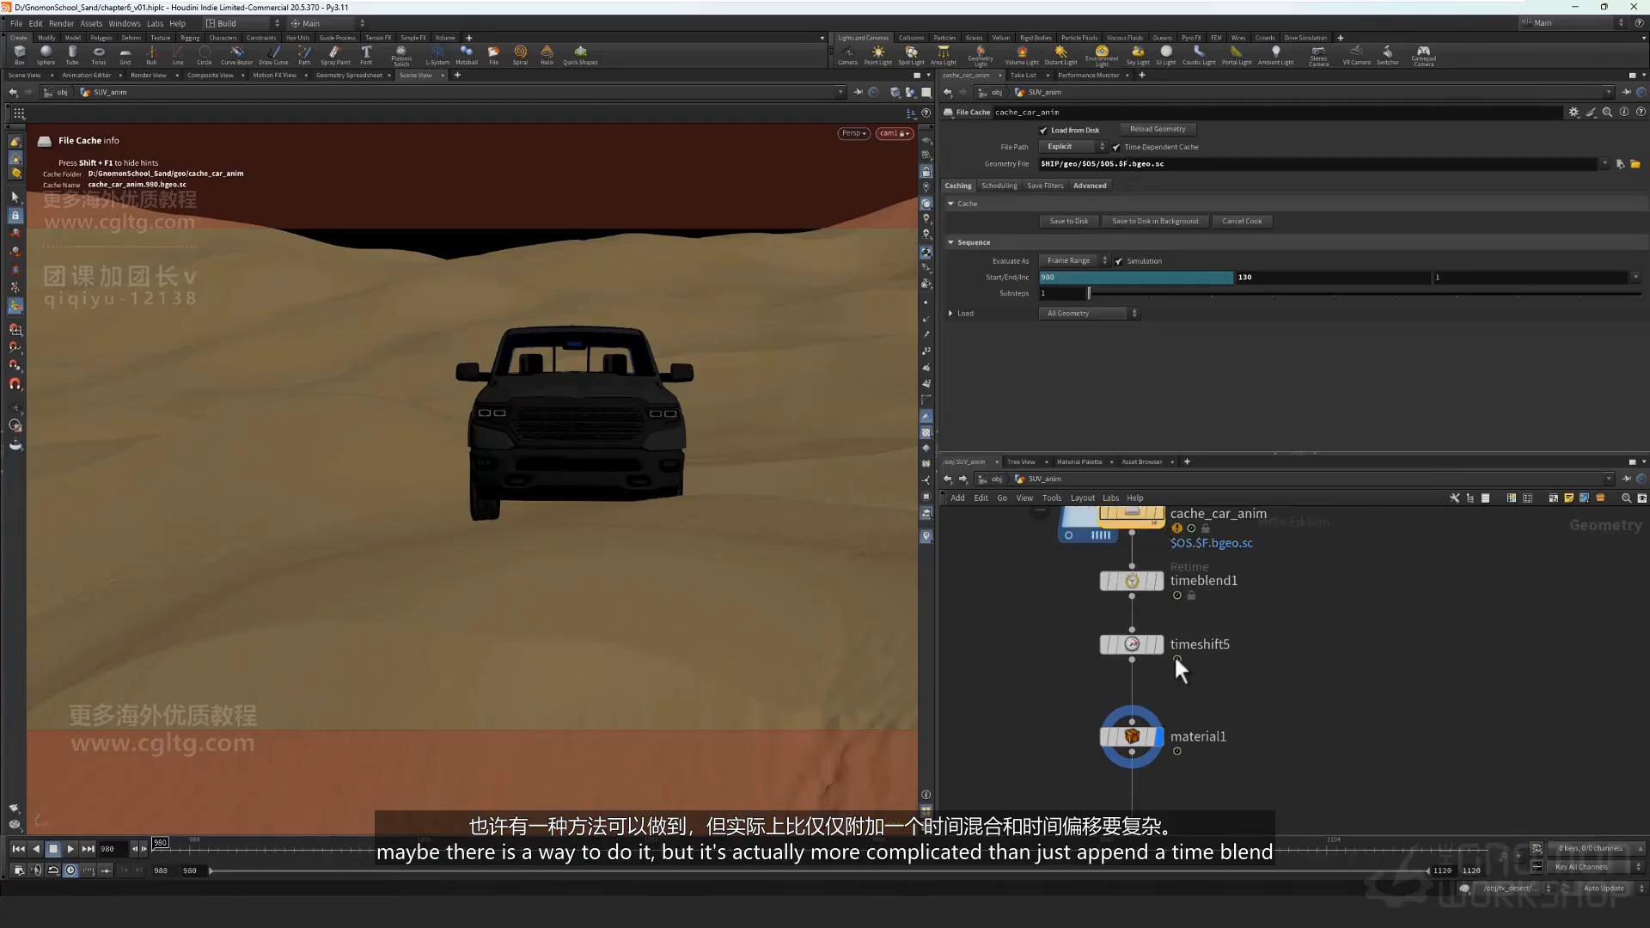
mouse_move(1264, 651)
middle_mouse_down()
mouse_move(1259, 681)
mouse_move(1263, 660)
middle_mouse_up()
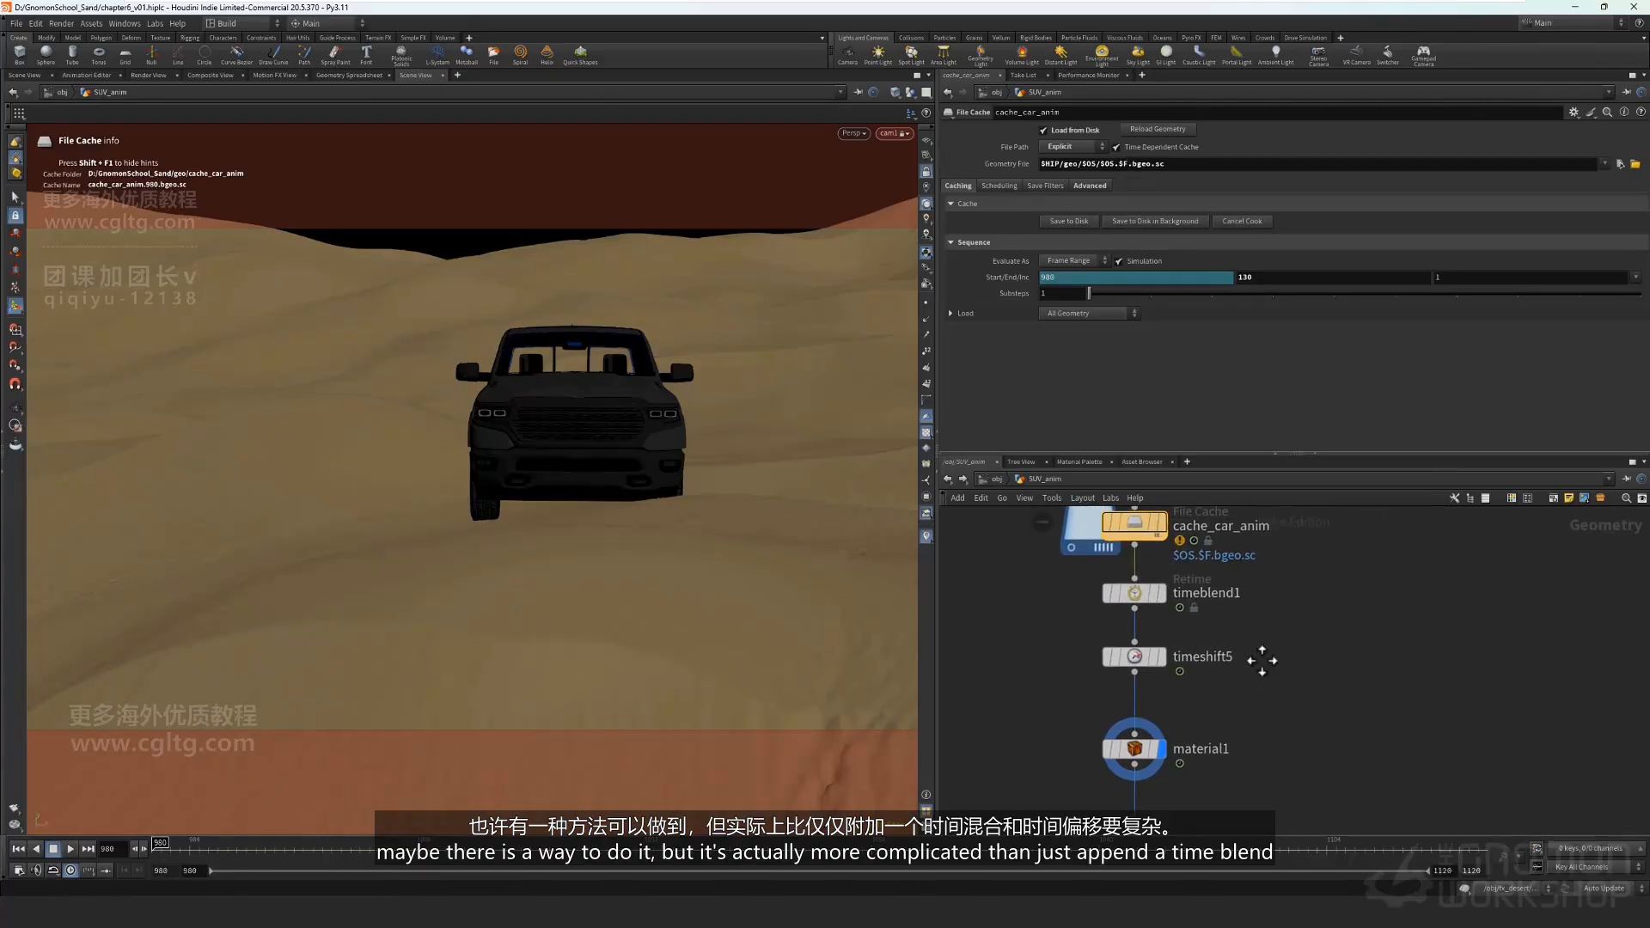
Display the truck at timeblend1 and timeshift5, and examine timeshift5's frame expression and Integer Frames option.
left_click(1160, 599)
left_click(1162, 593)
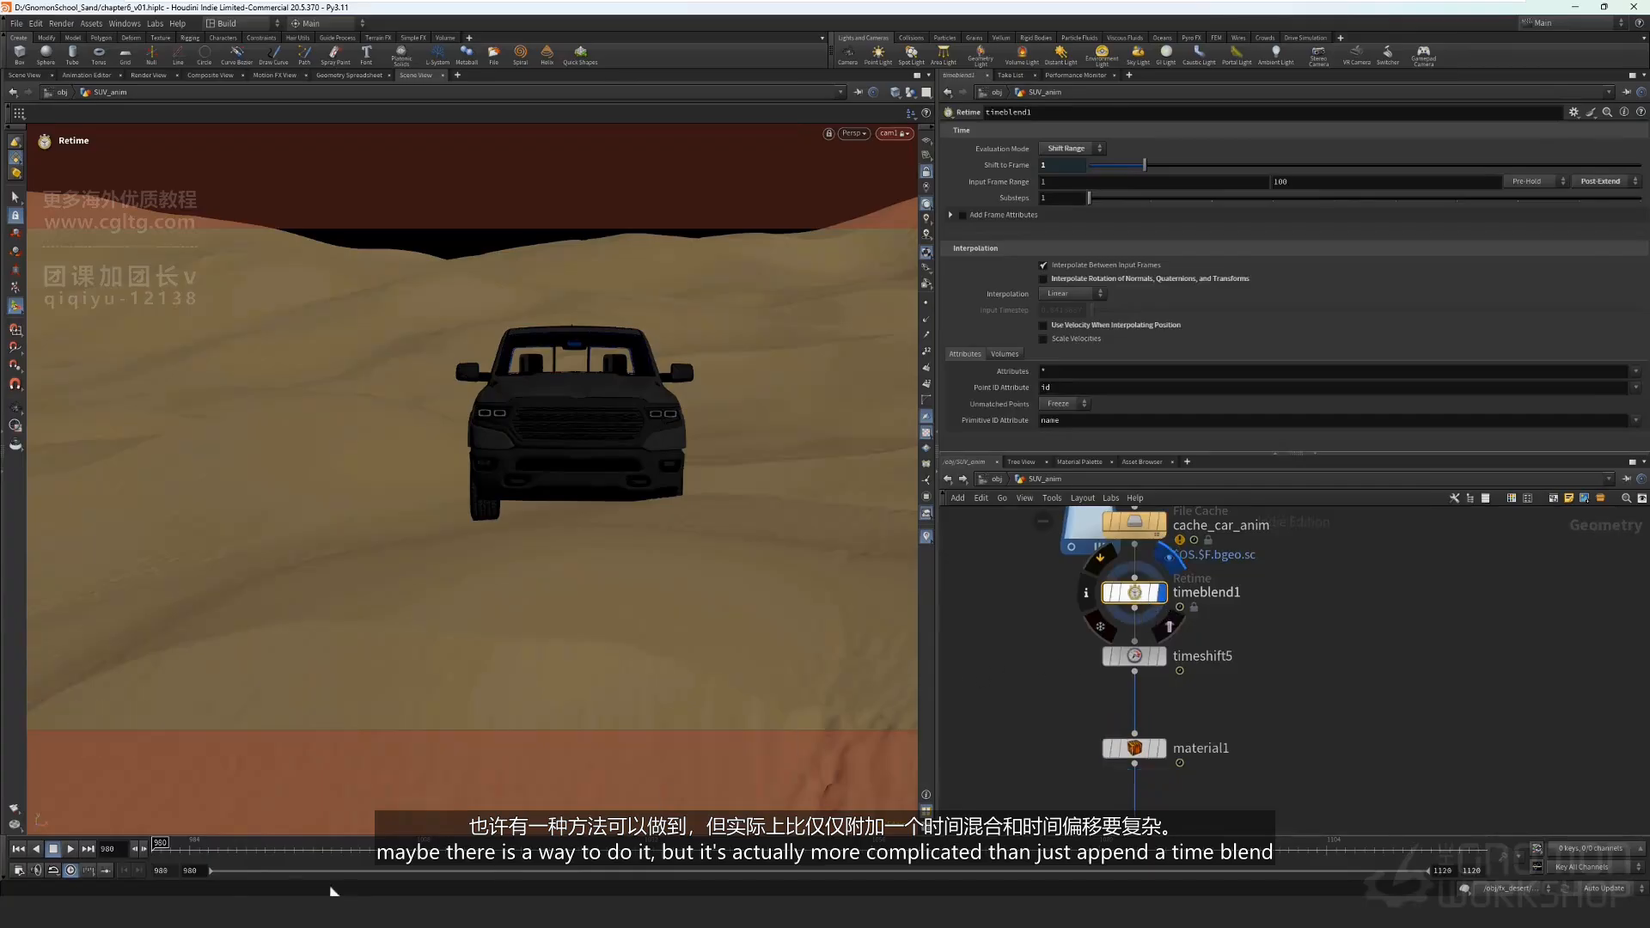
left_click(1156, 656)
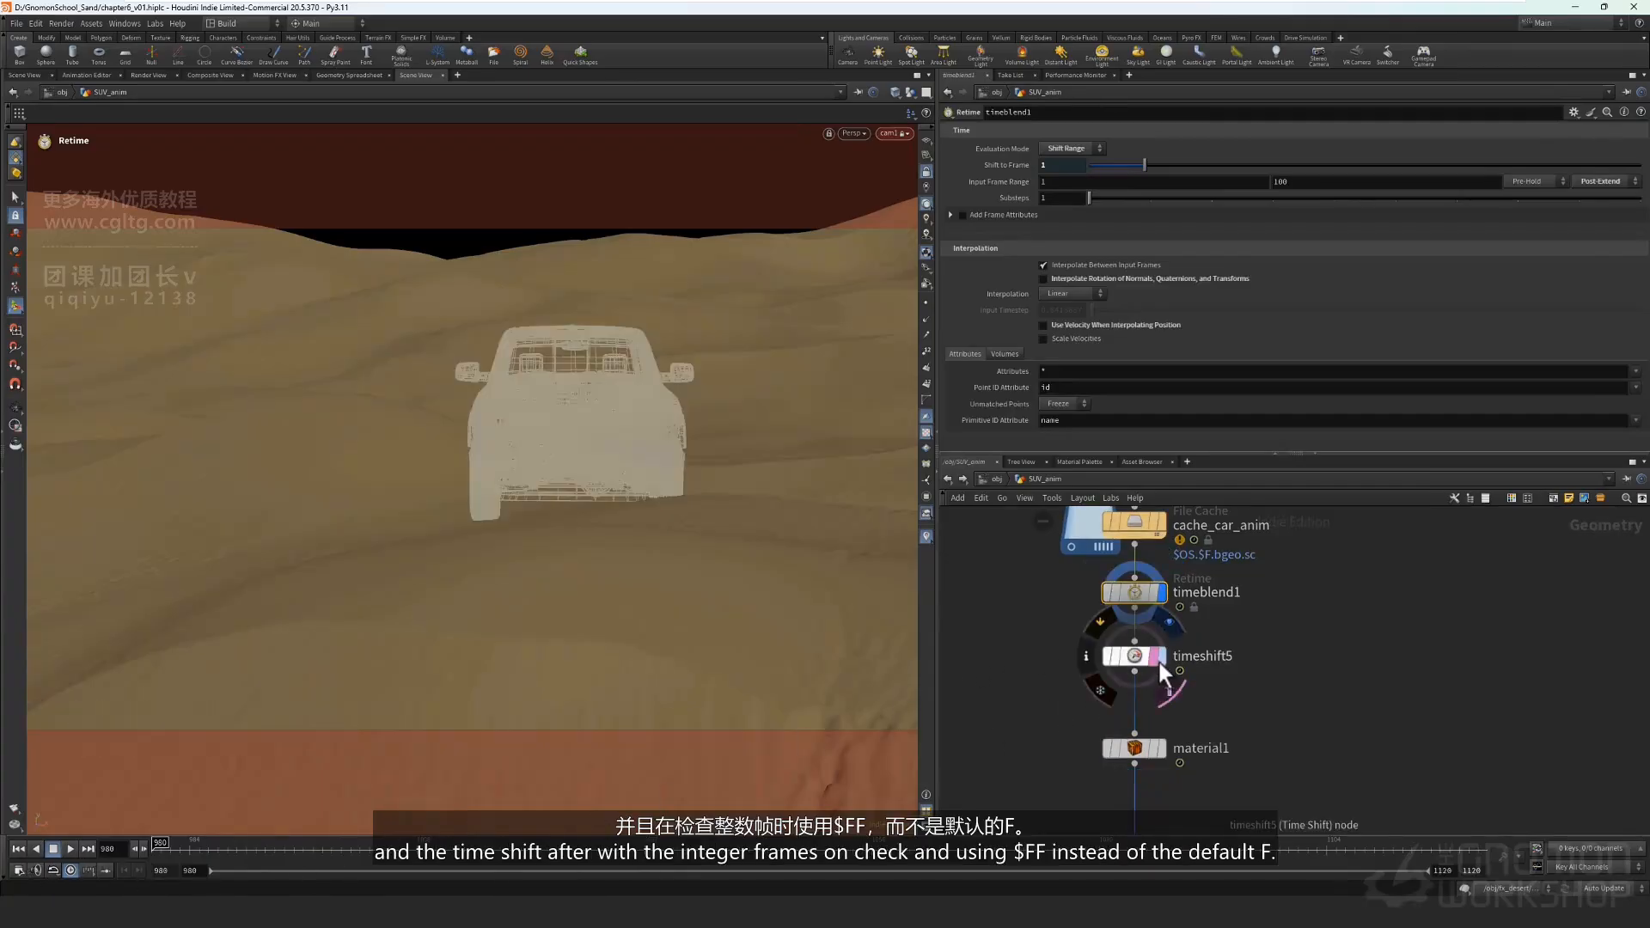
left_click(1156, 659)
left_click(1162, 657)
left_click(1137, 656)
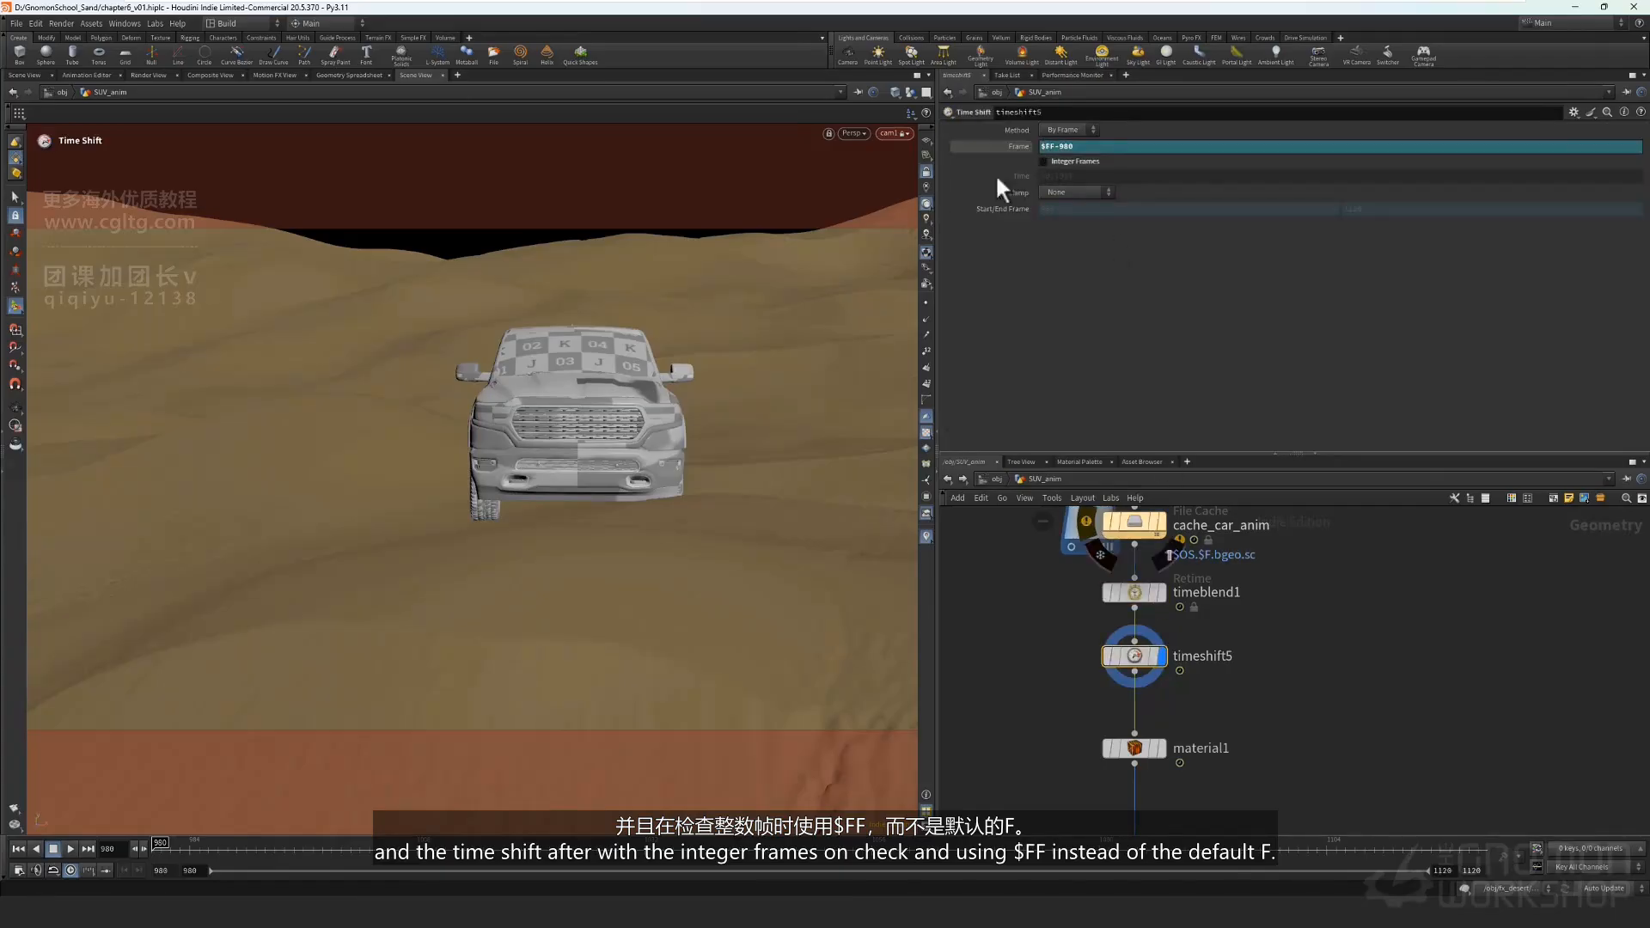
Turn off Integer Frame Values in the global animation options.
right_click(15, 809)
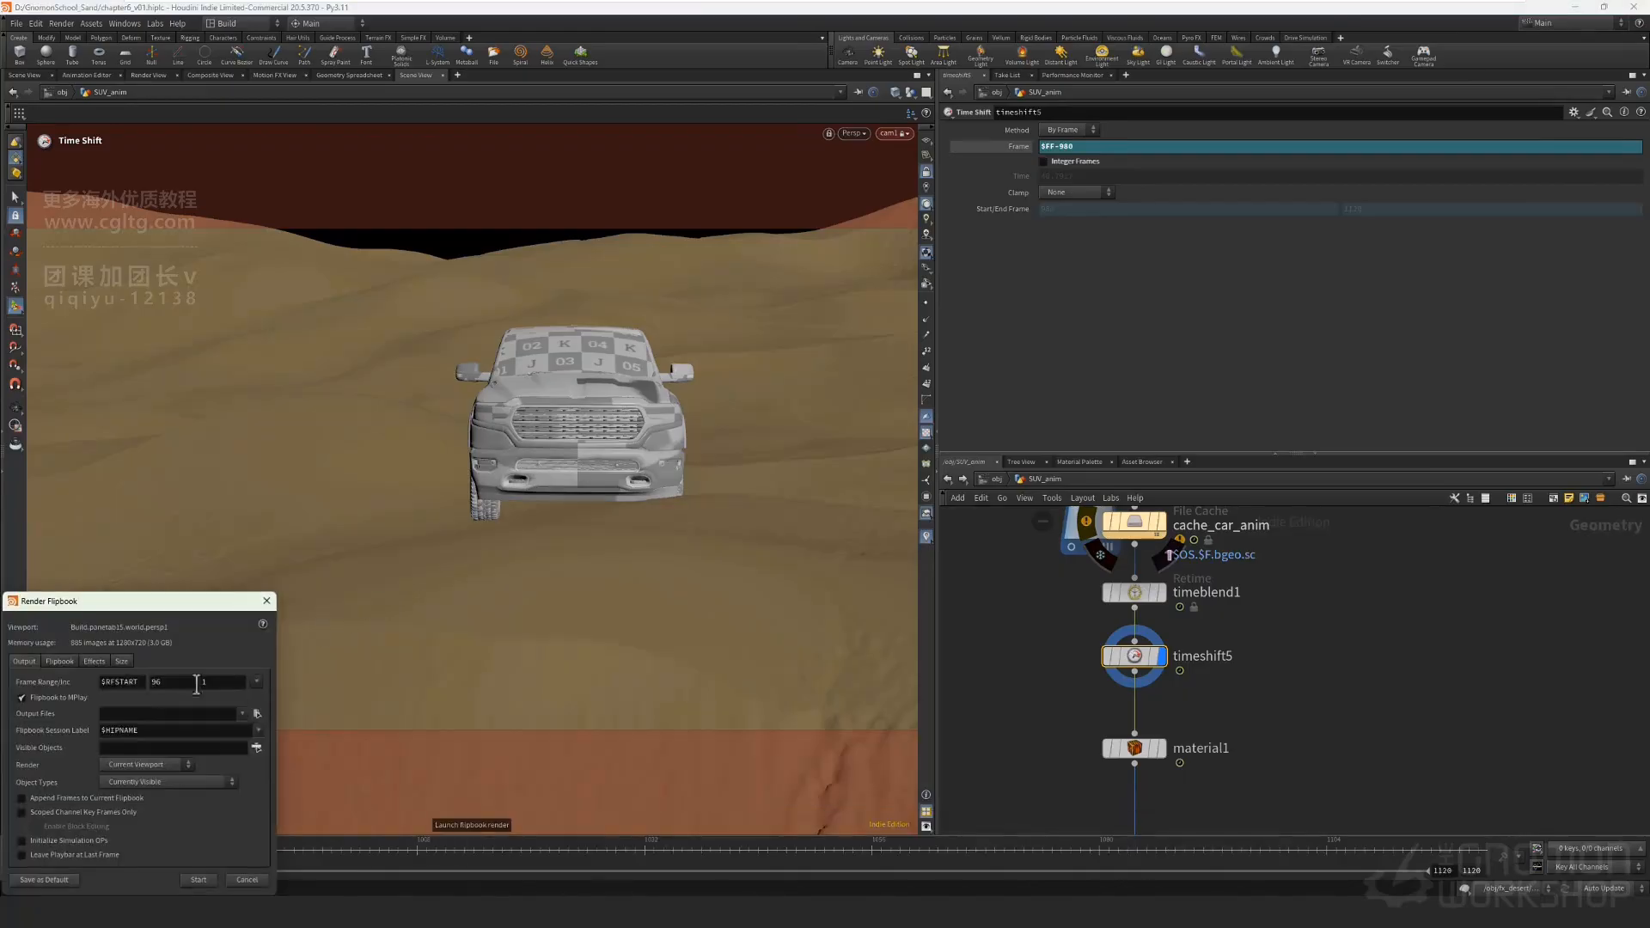
left_click(241, 878)
left_click(12, 869)
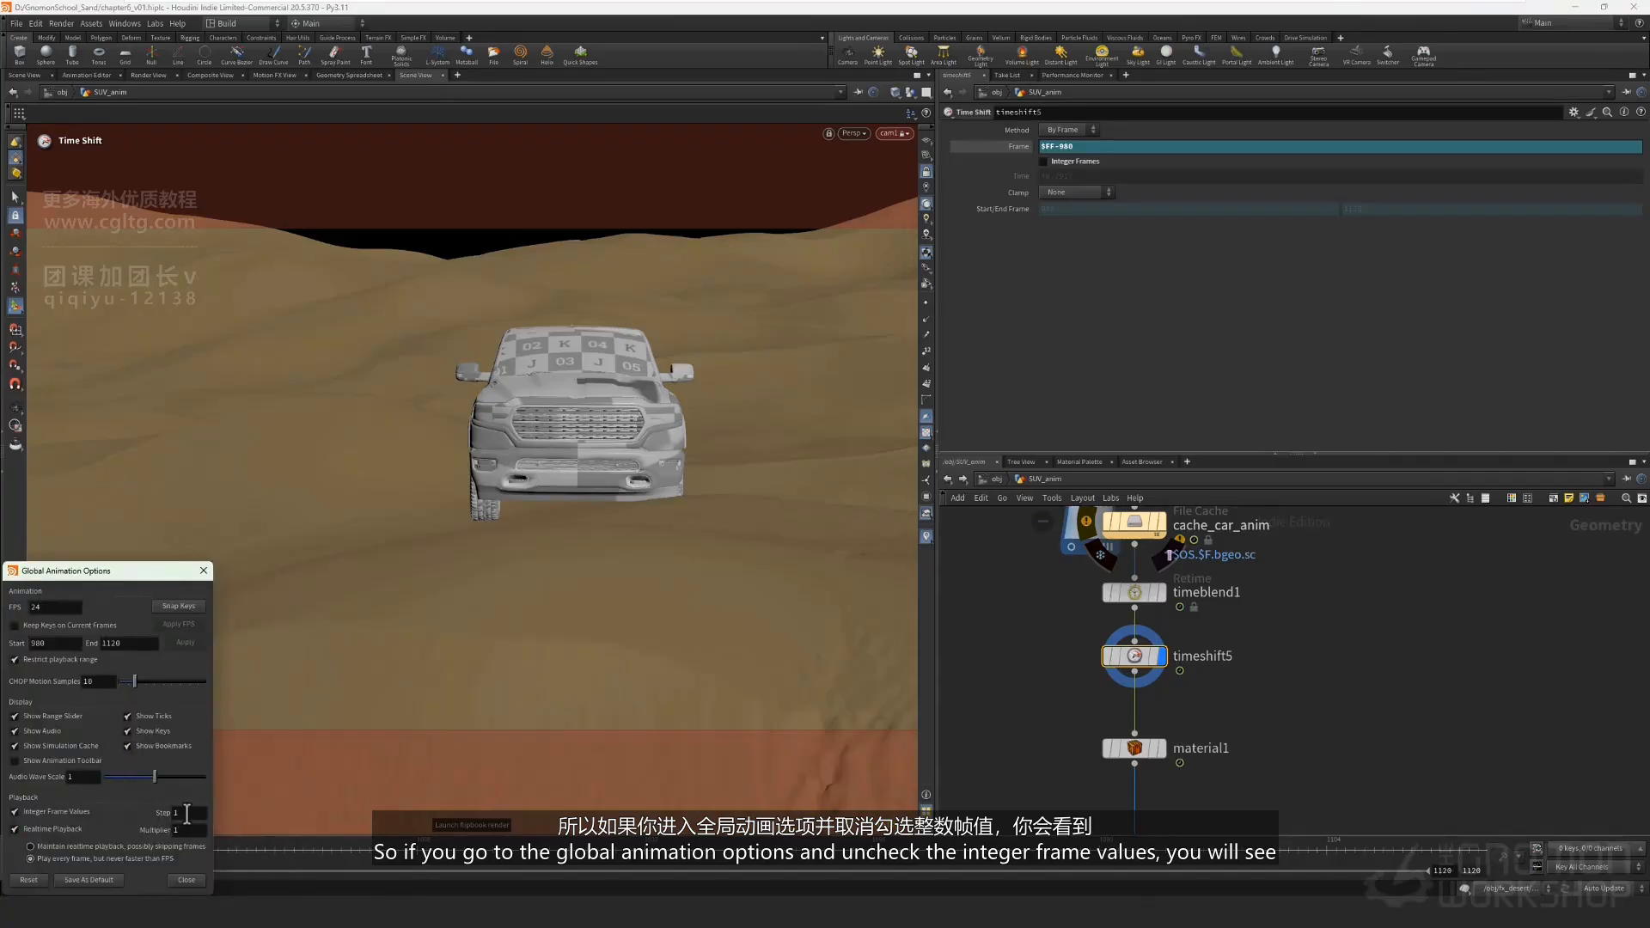
left_click(14, 810)
left_click(205, 570)
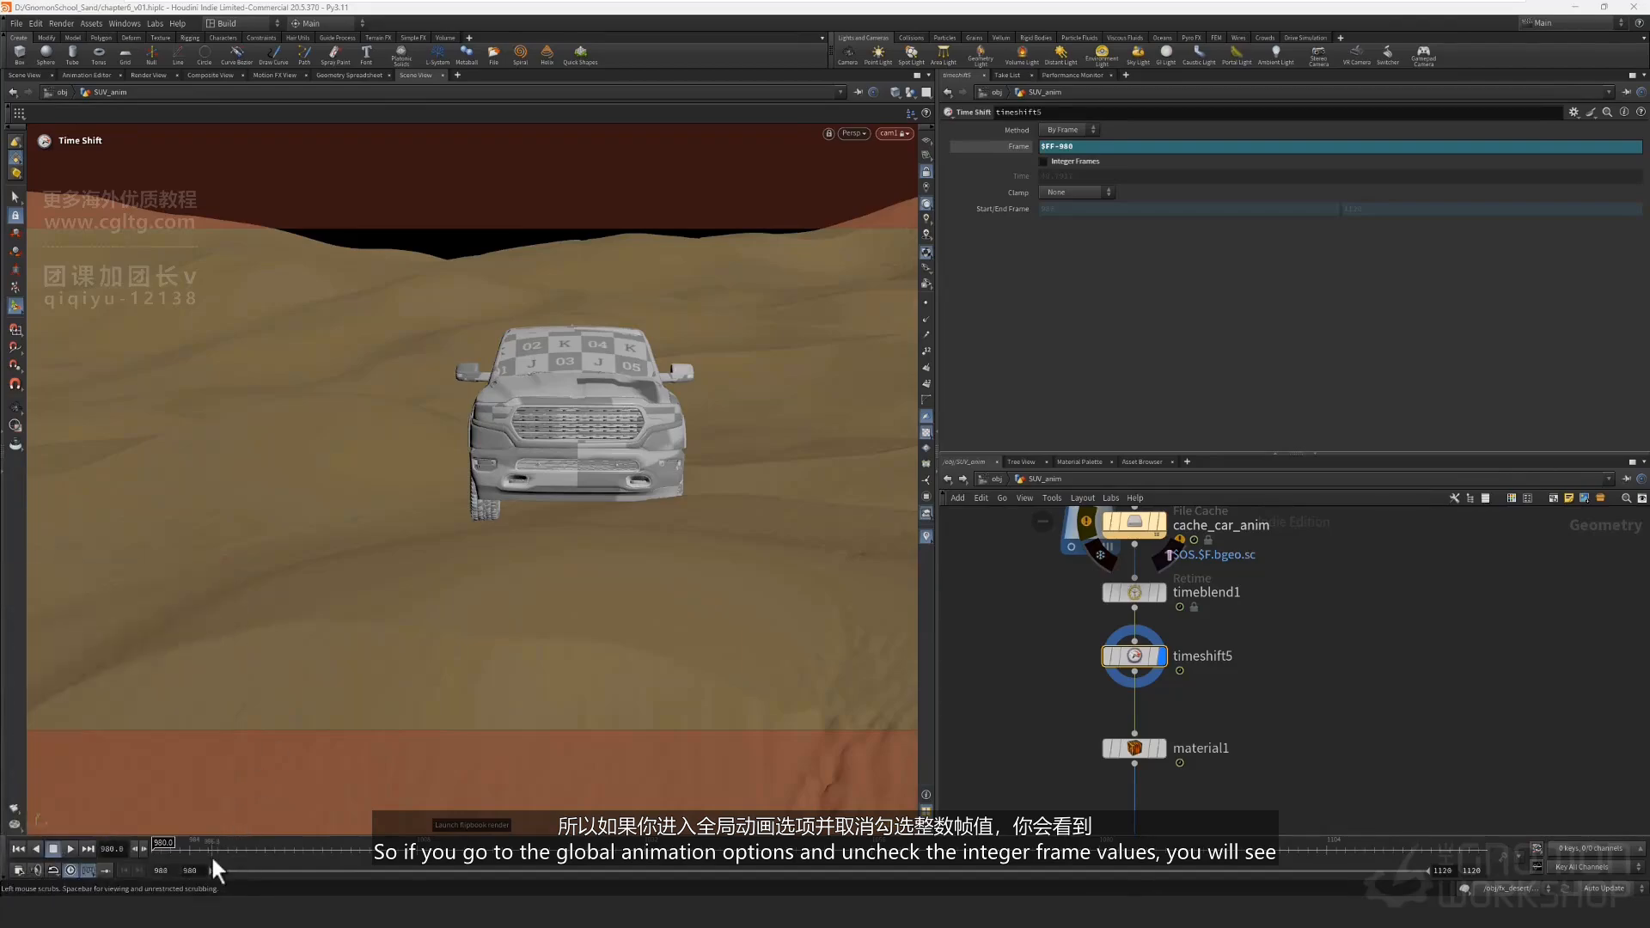
Scrub and play the timeline across fractional frames to check the truck's motion between whole frames.
left_click_drag(209, 854, 226, 849)
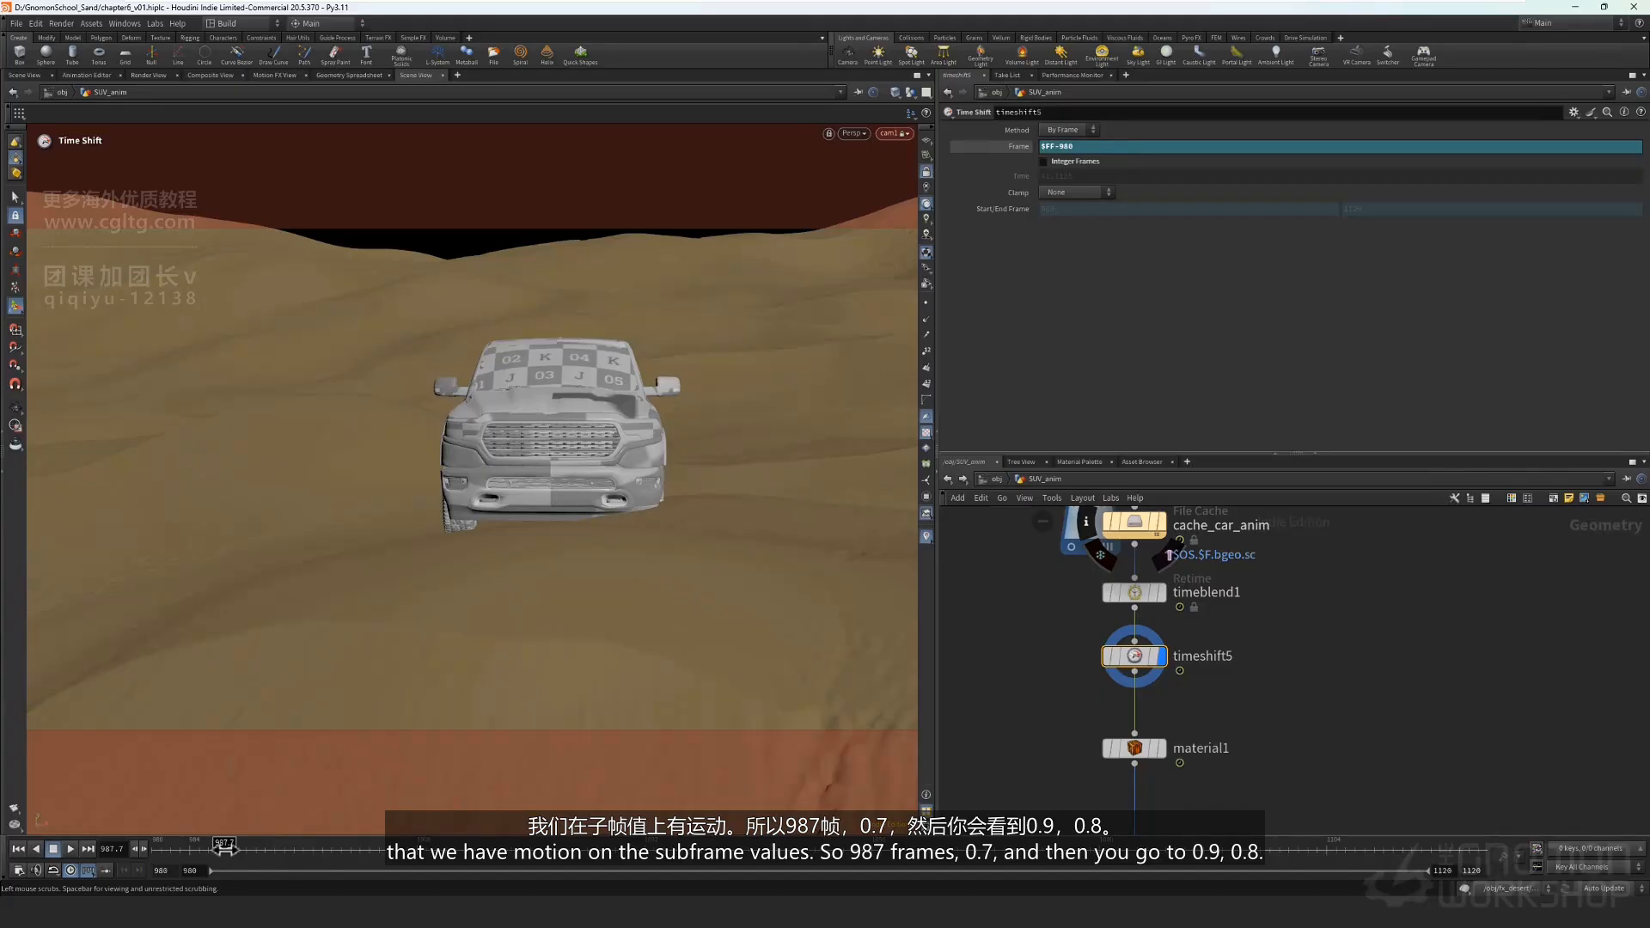
left_click_drag(225, 849, 226, 849)
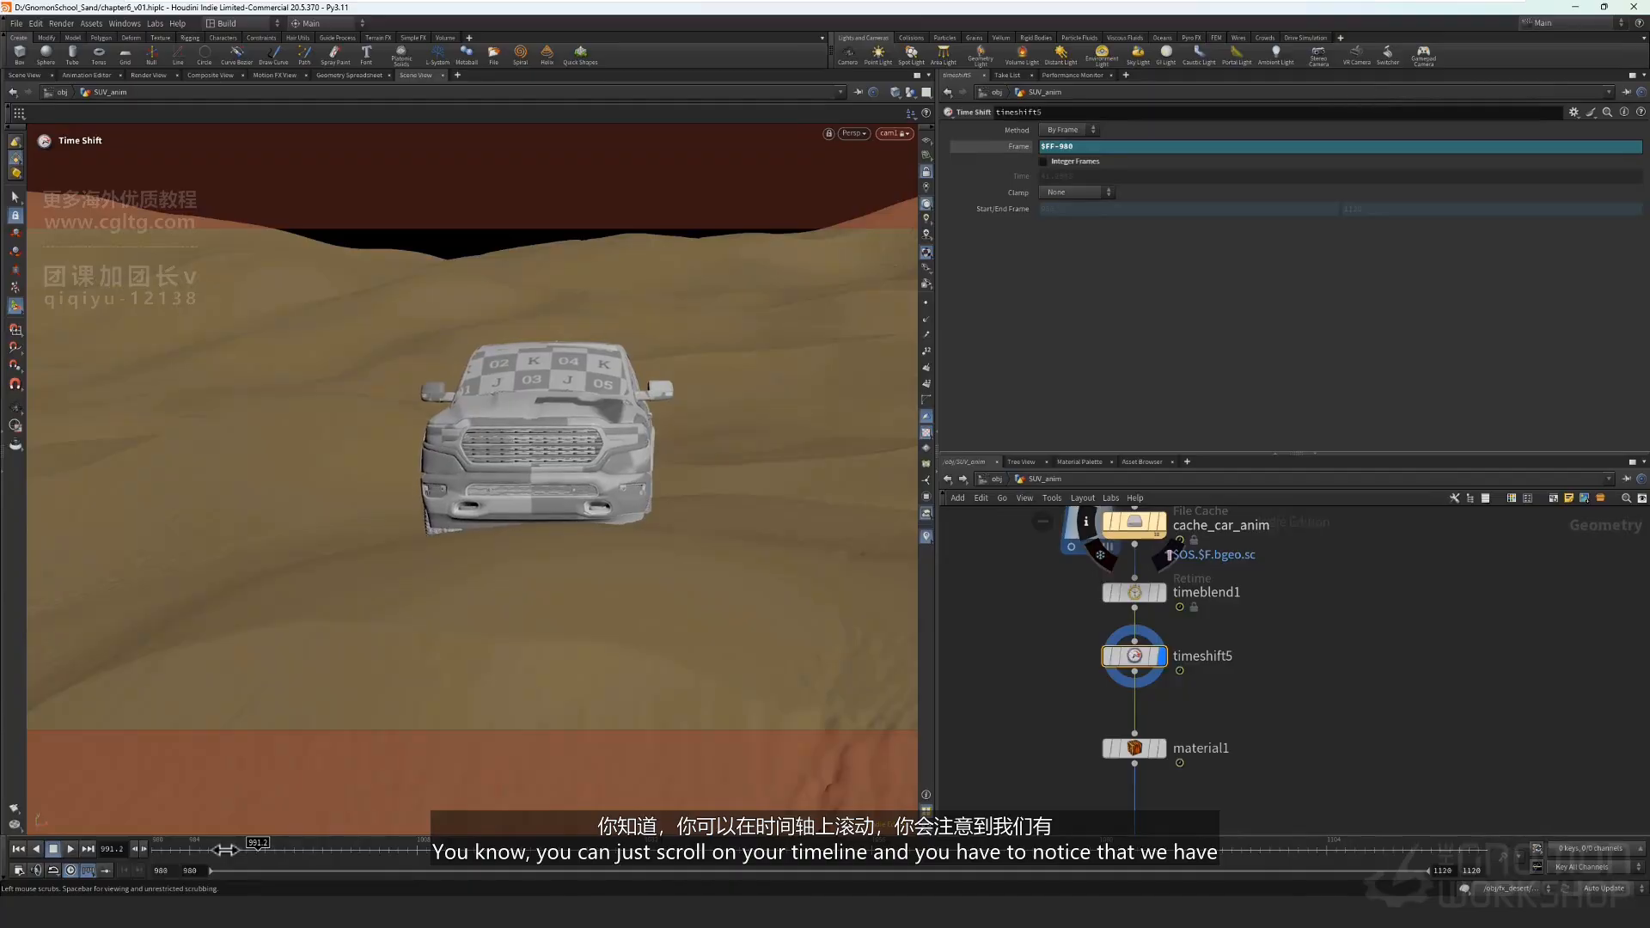
key("Up")
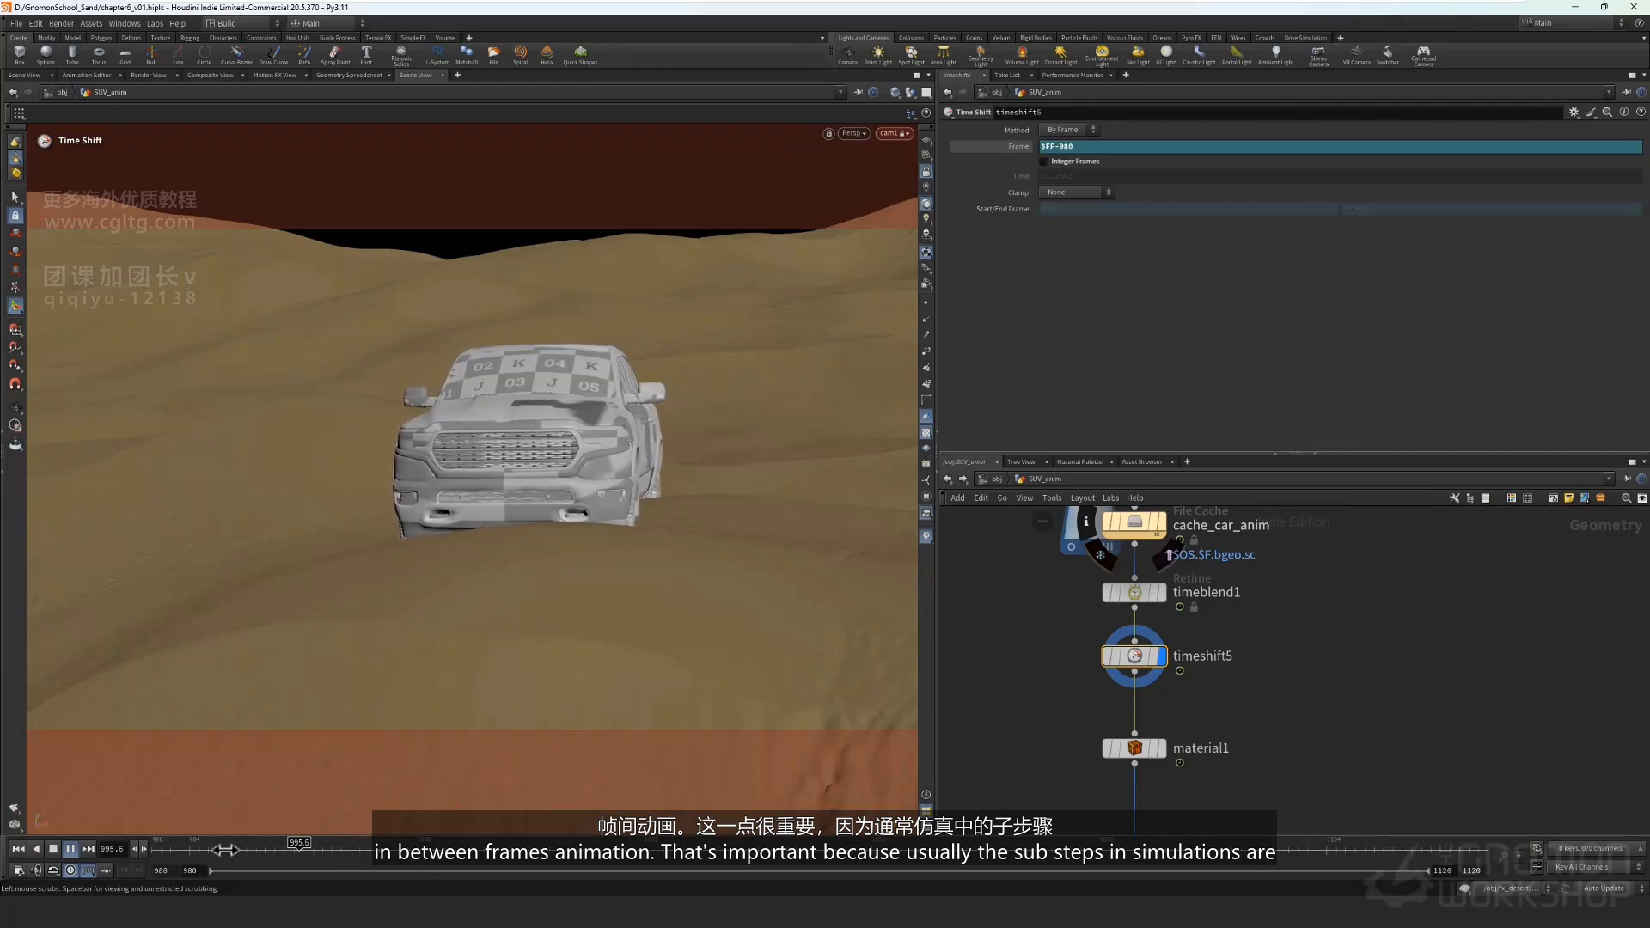
key("Down")
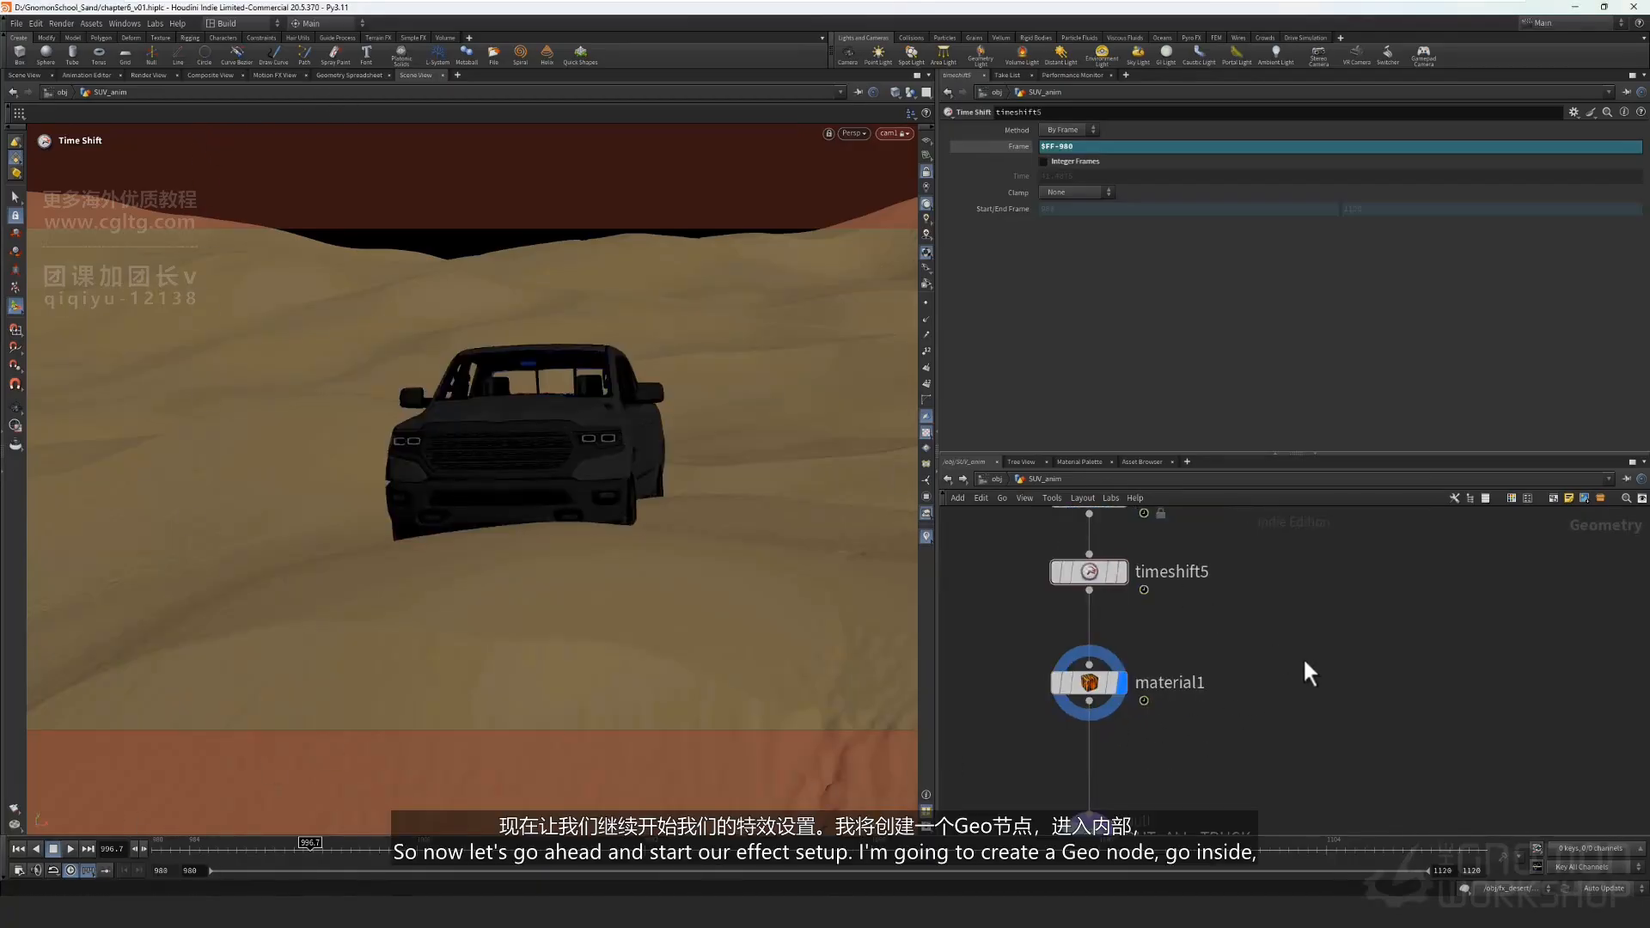
Create a new Geometry node at the object level for the effect setup and go inside it.
middle_click_drag(1305, 661, 1330, 678)
key("u")
key("Tab")
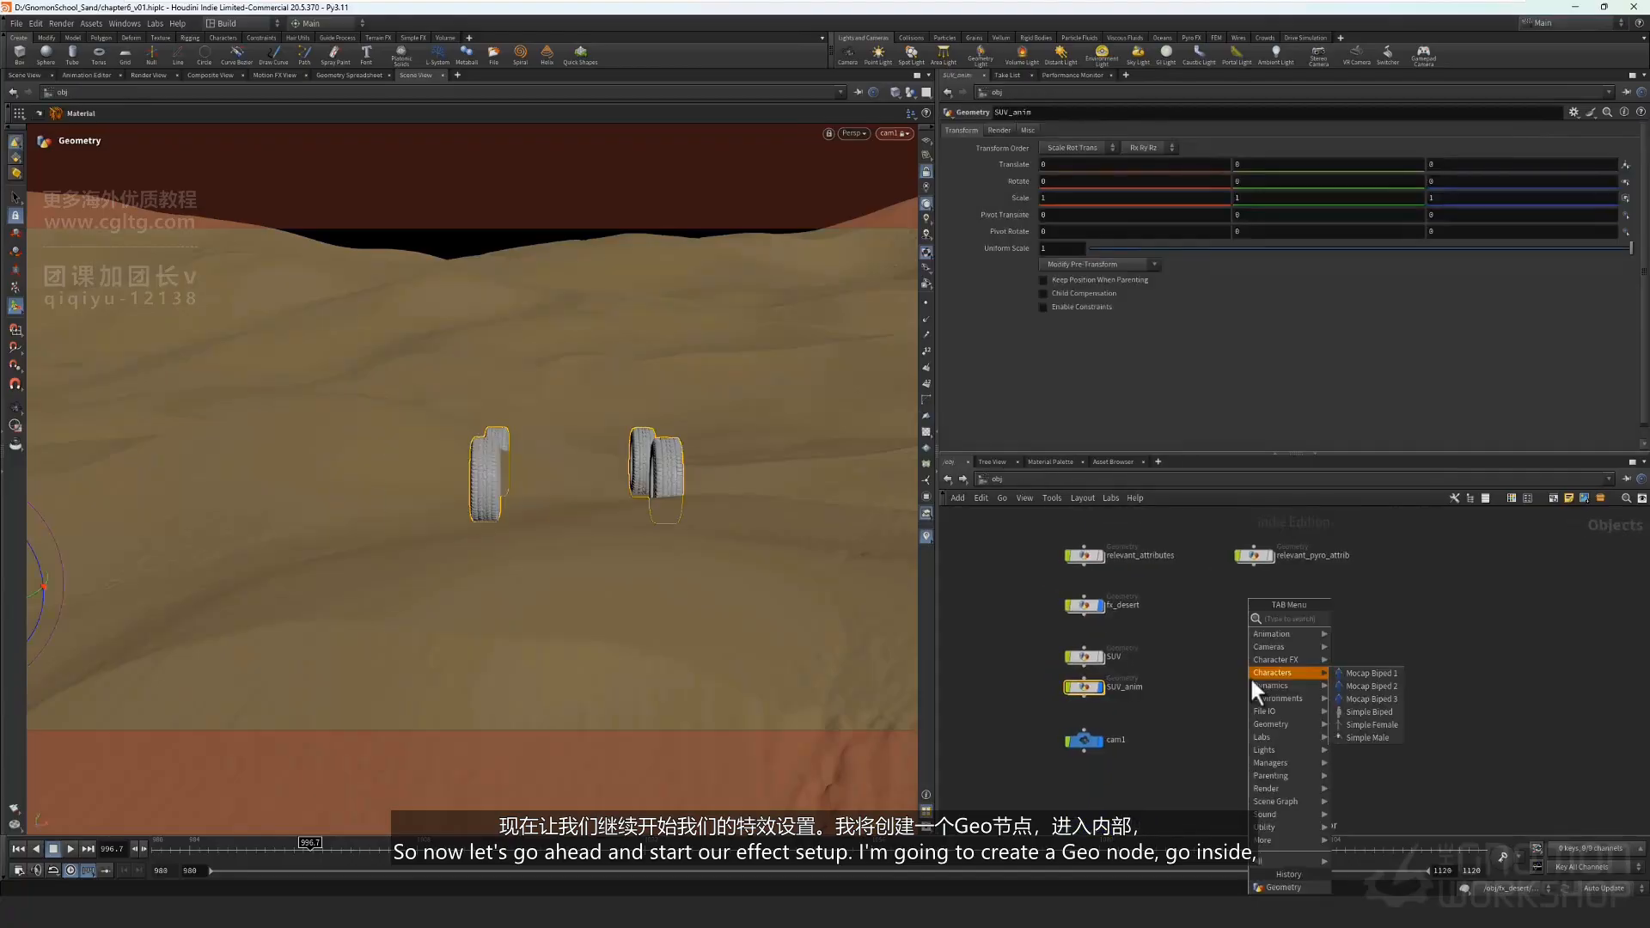
type("geo")
key("Return")
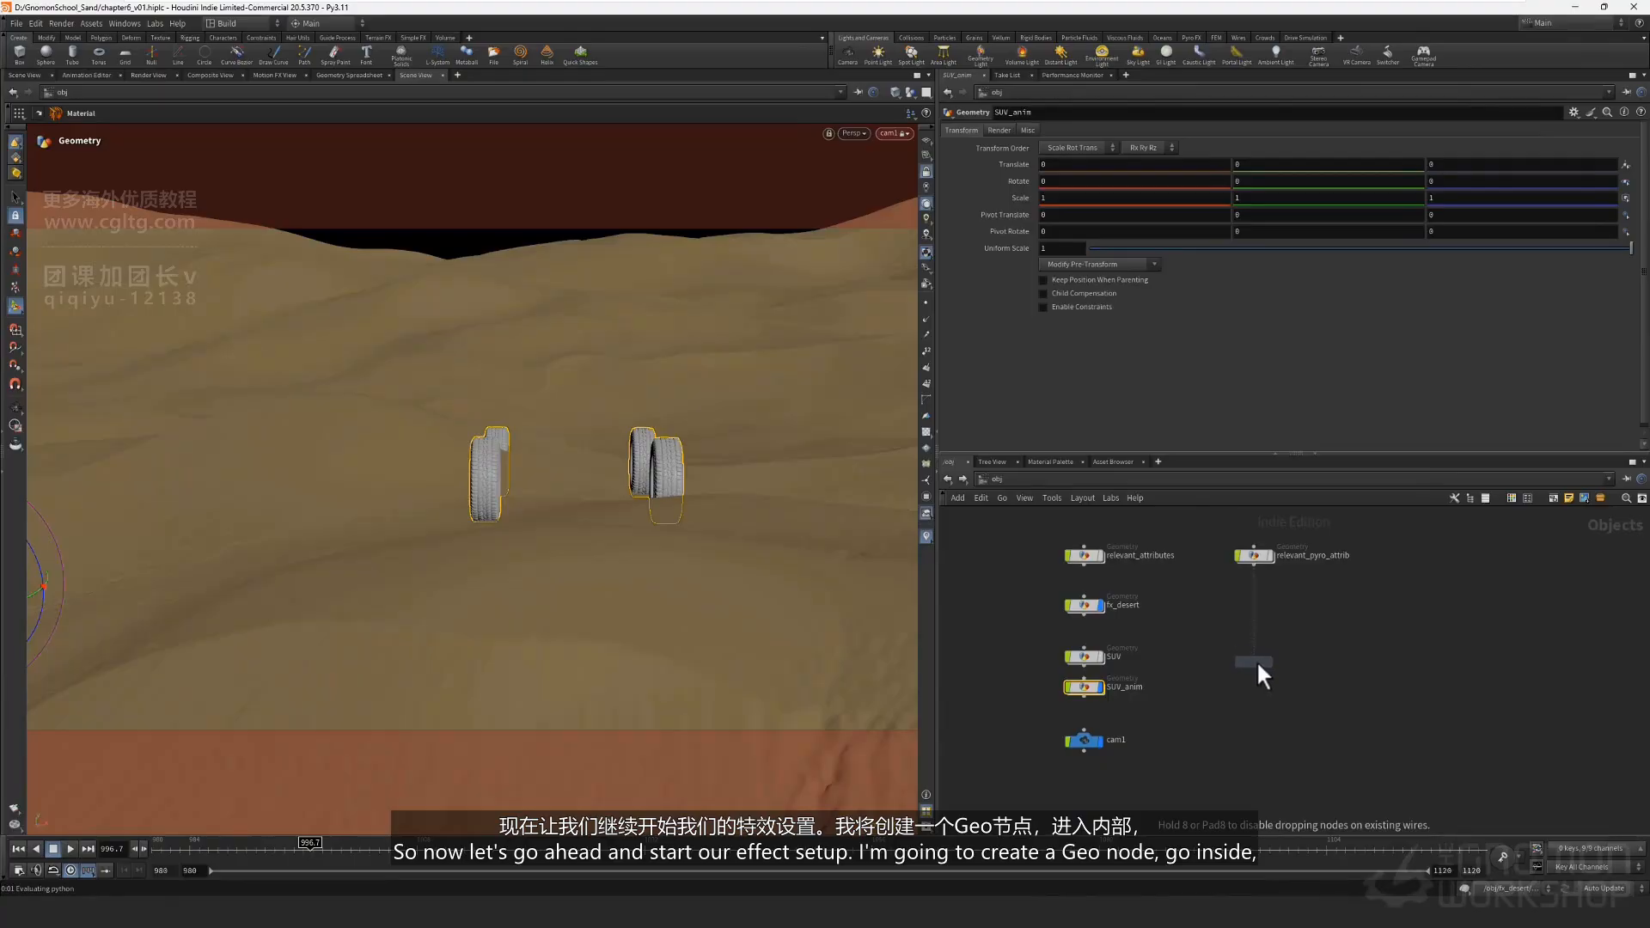
left_click(1251, 658)
double_click(1251, 658)
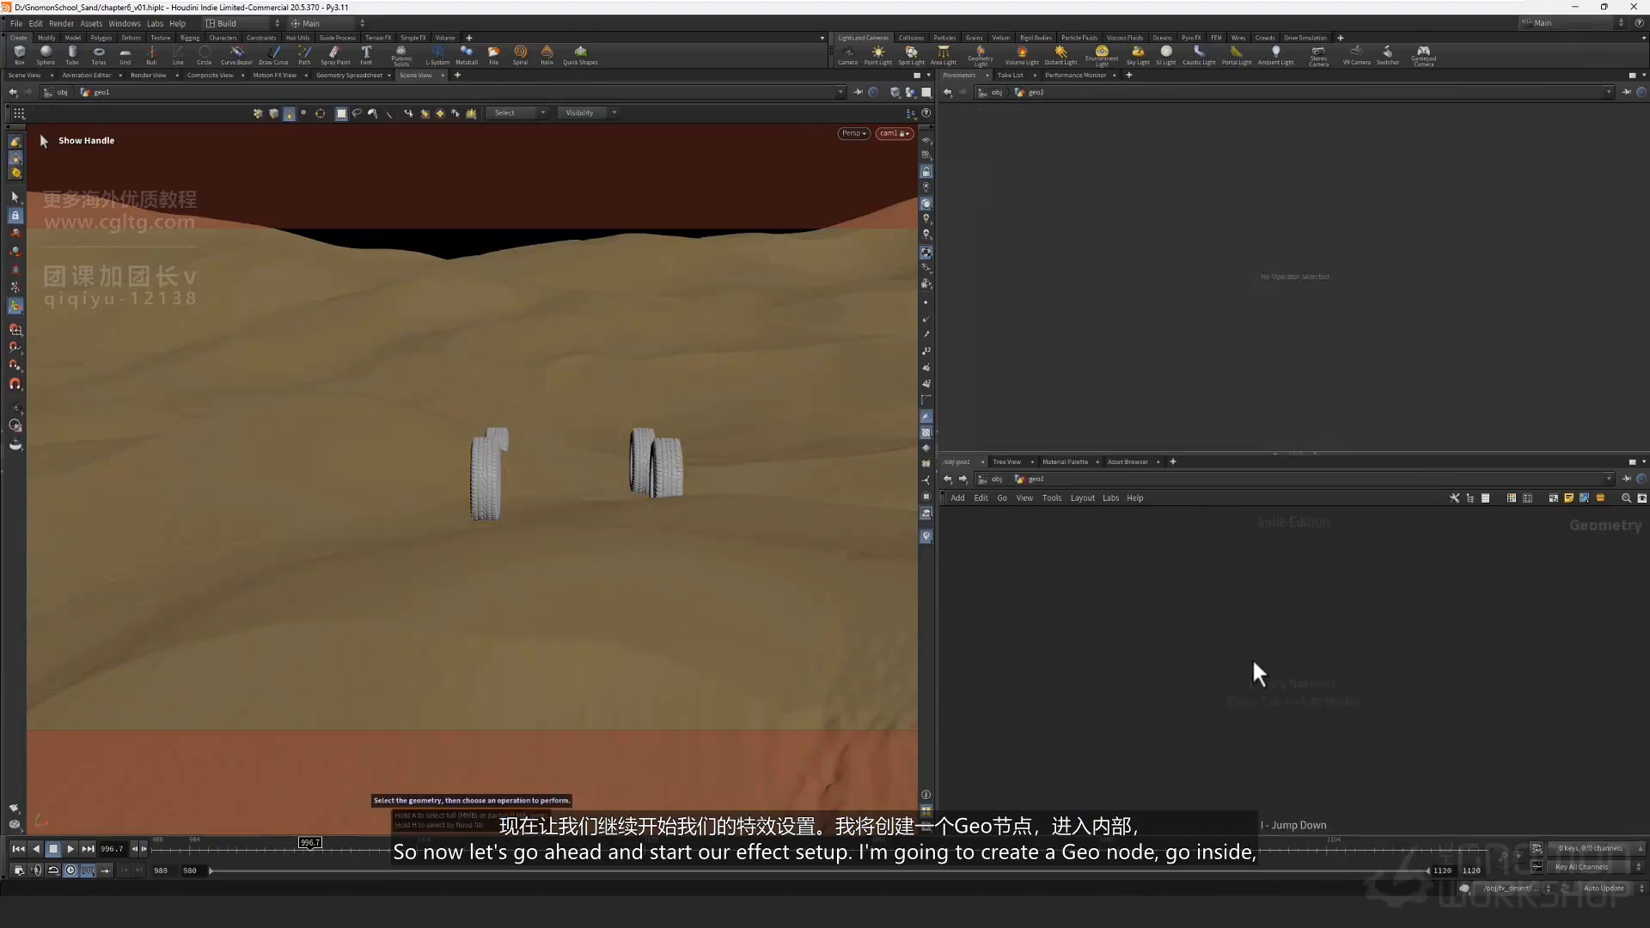
Add two Object Merge nodes side by side in the empty geometry network.
key("Tab")
type("obje")
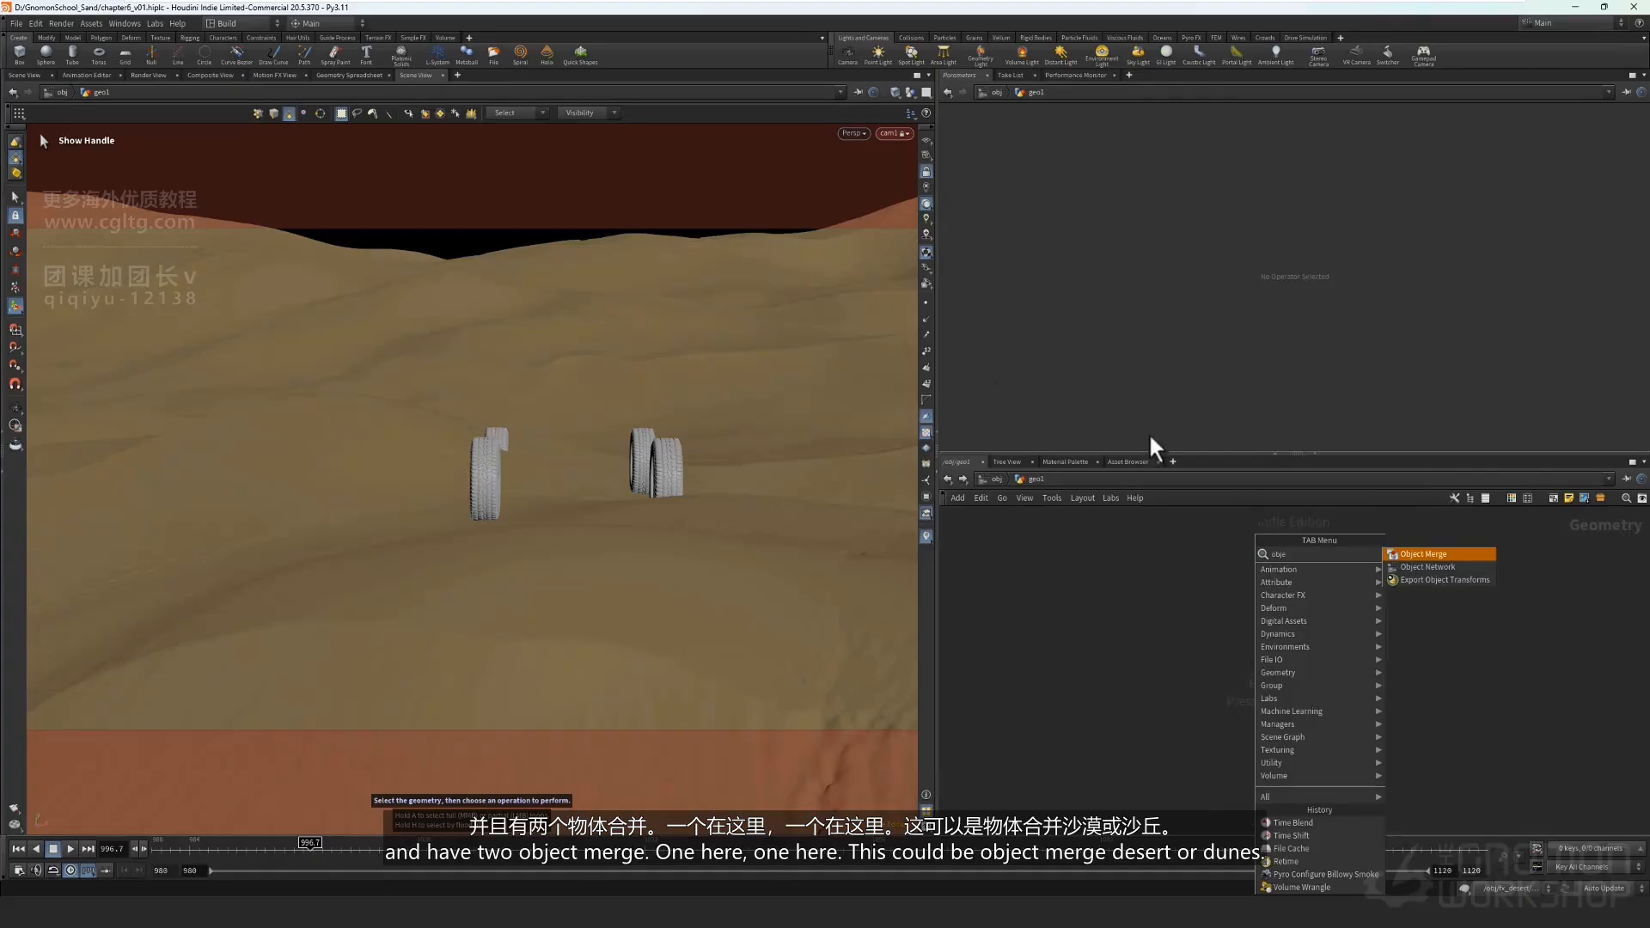
left_click(1421, 557)
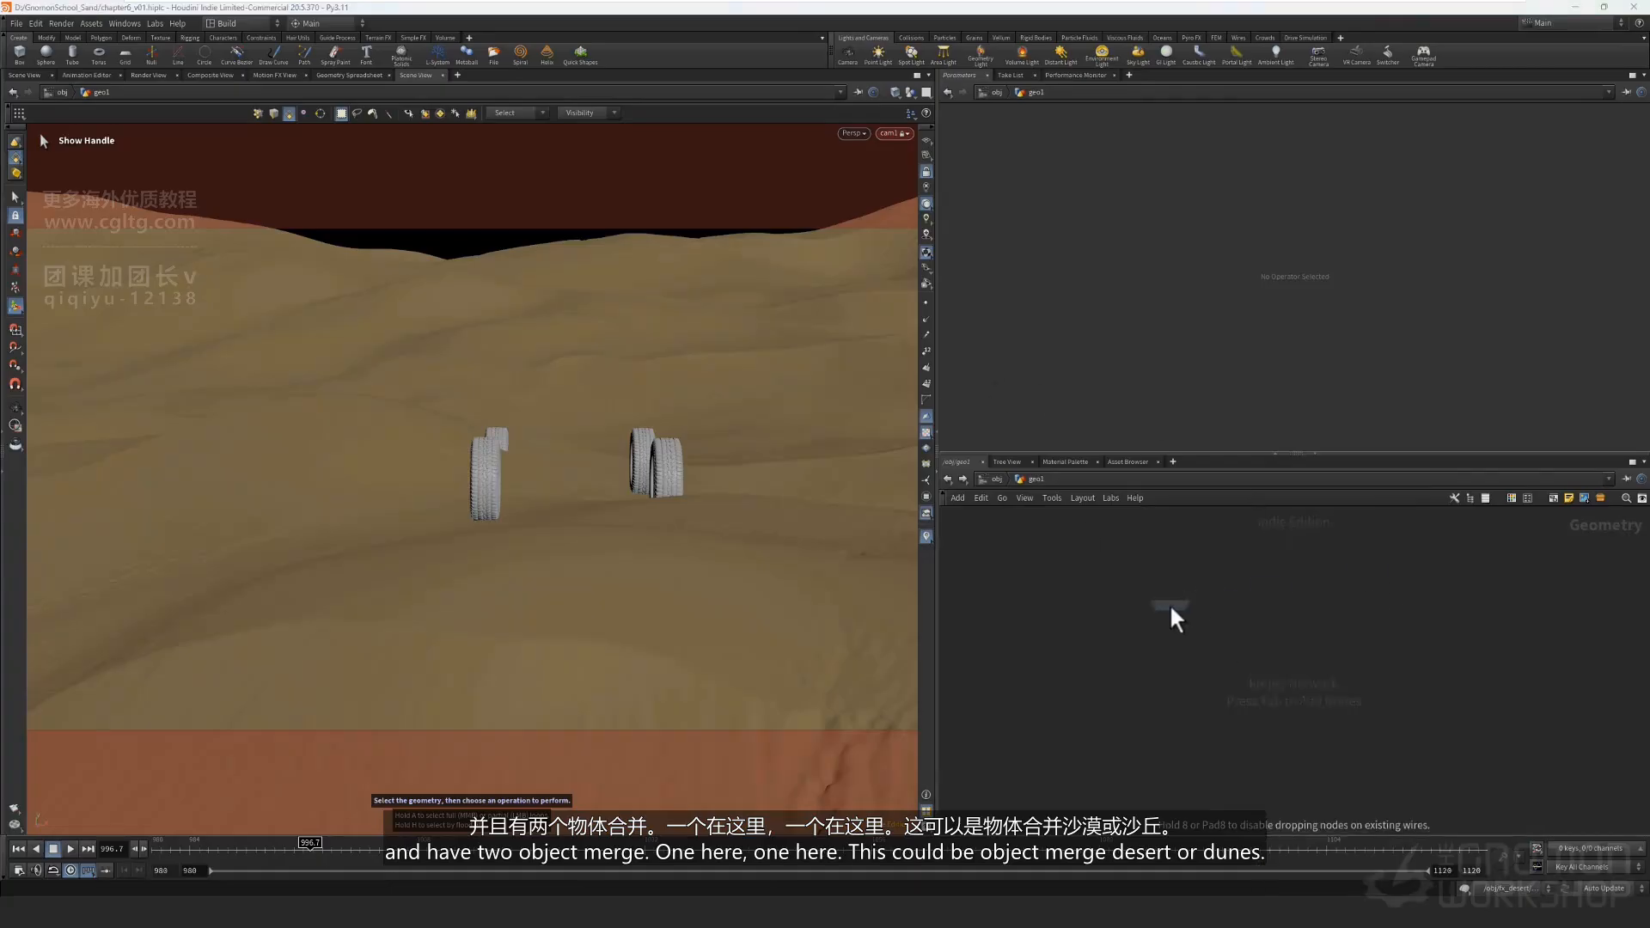
left_click(1183, 608)
left_click(1205, 607)
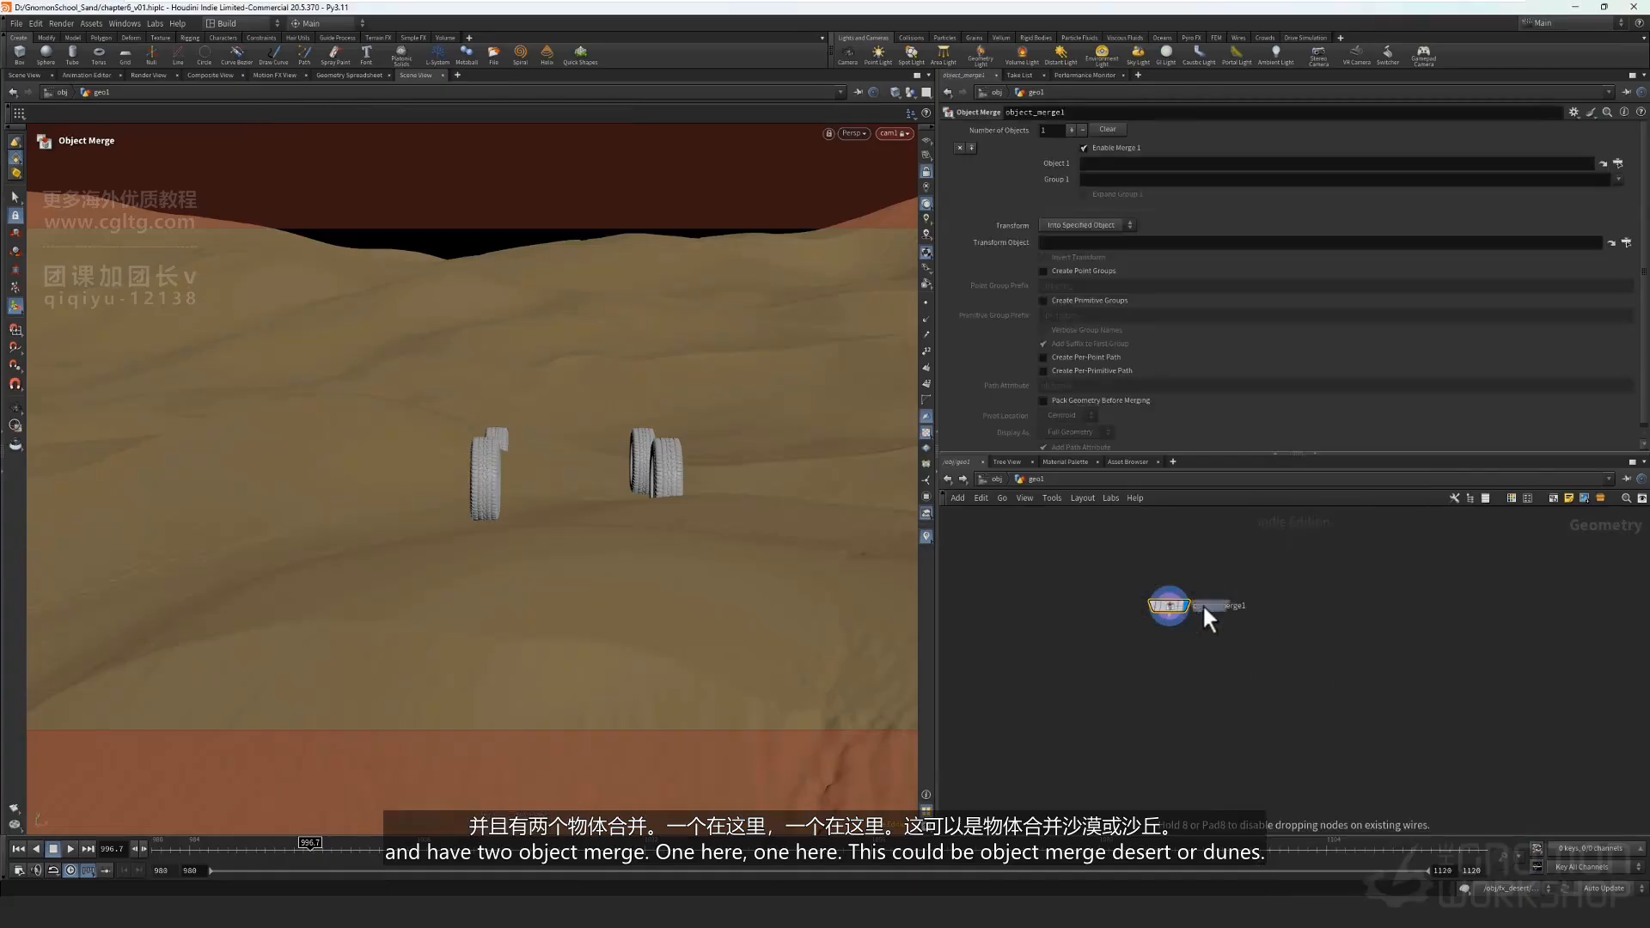
left_click(1385, 603)
Rename the first Object Merge node om_dunes and the second one om_car.
double_click(1211, 601)
type("o")
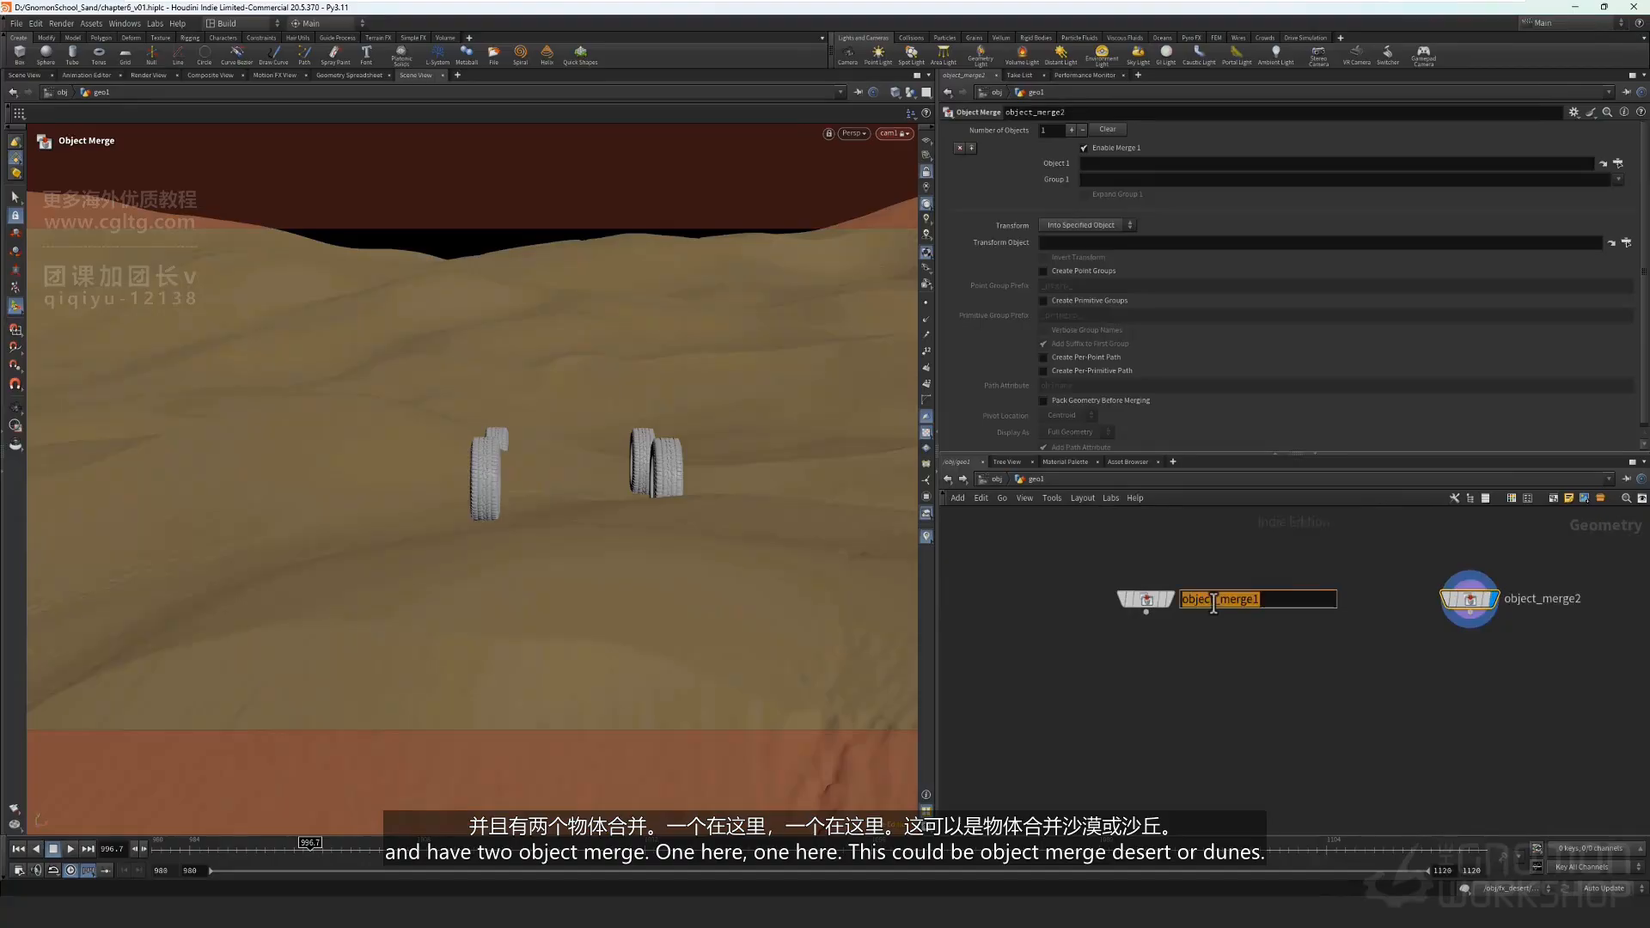
type("m_deser")
key("BackSpace")
key("BackSpace")
key("BackSpace")
key("BackSpace")
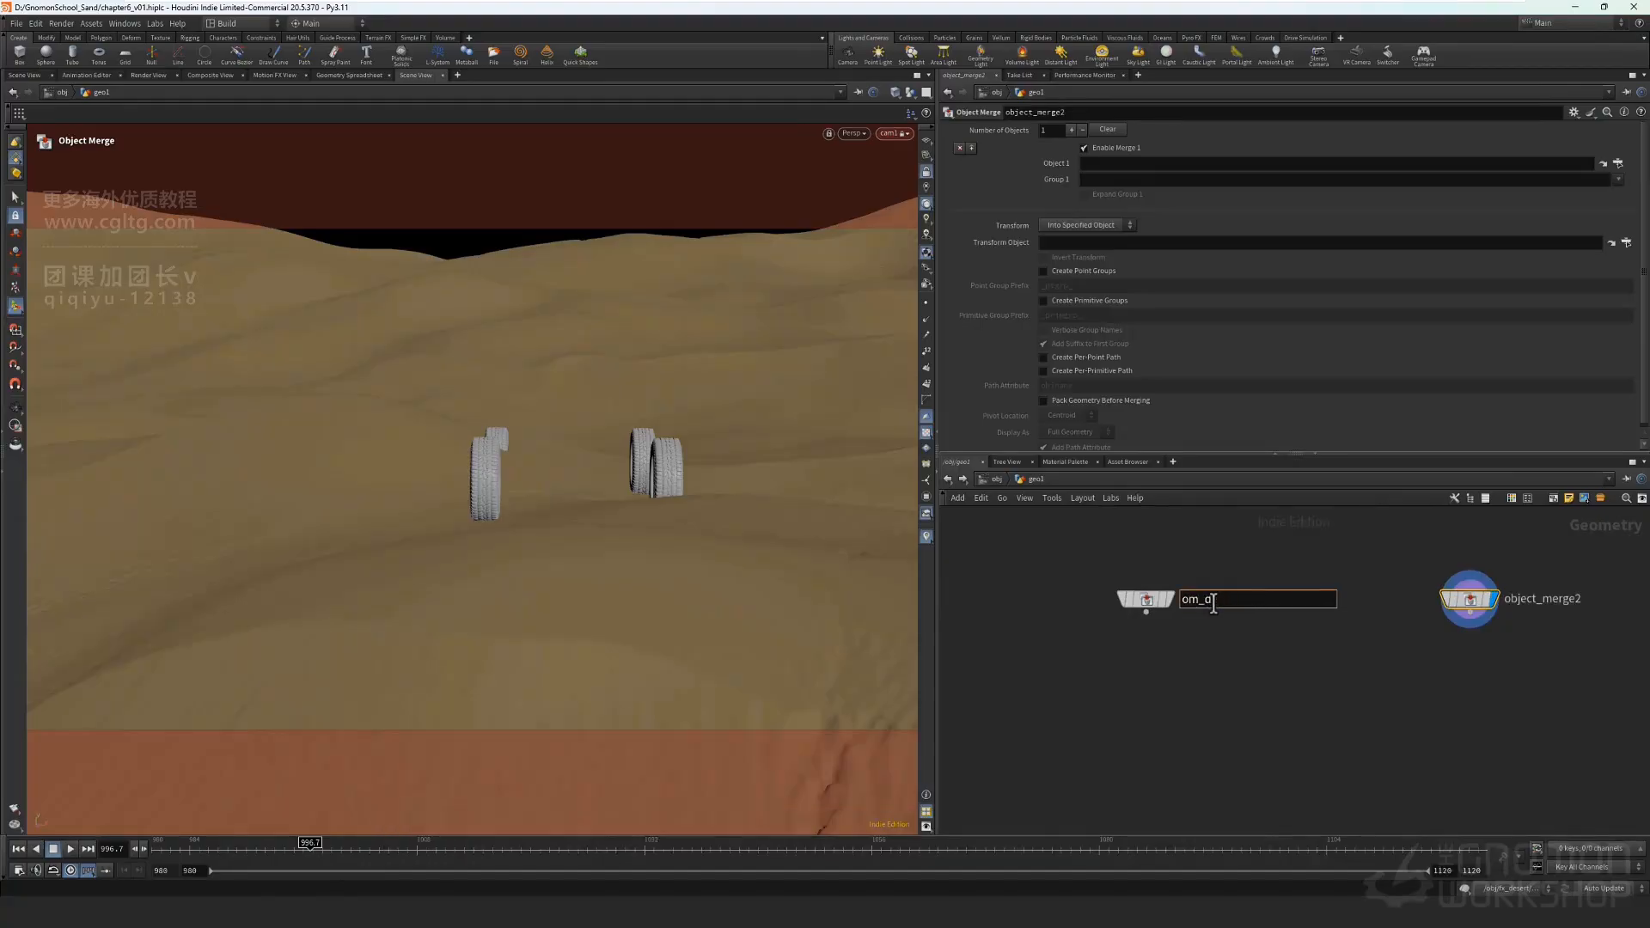
type("unes")
key("Return")
double_click(1575, 602)
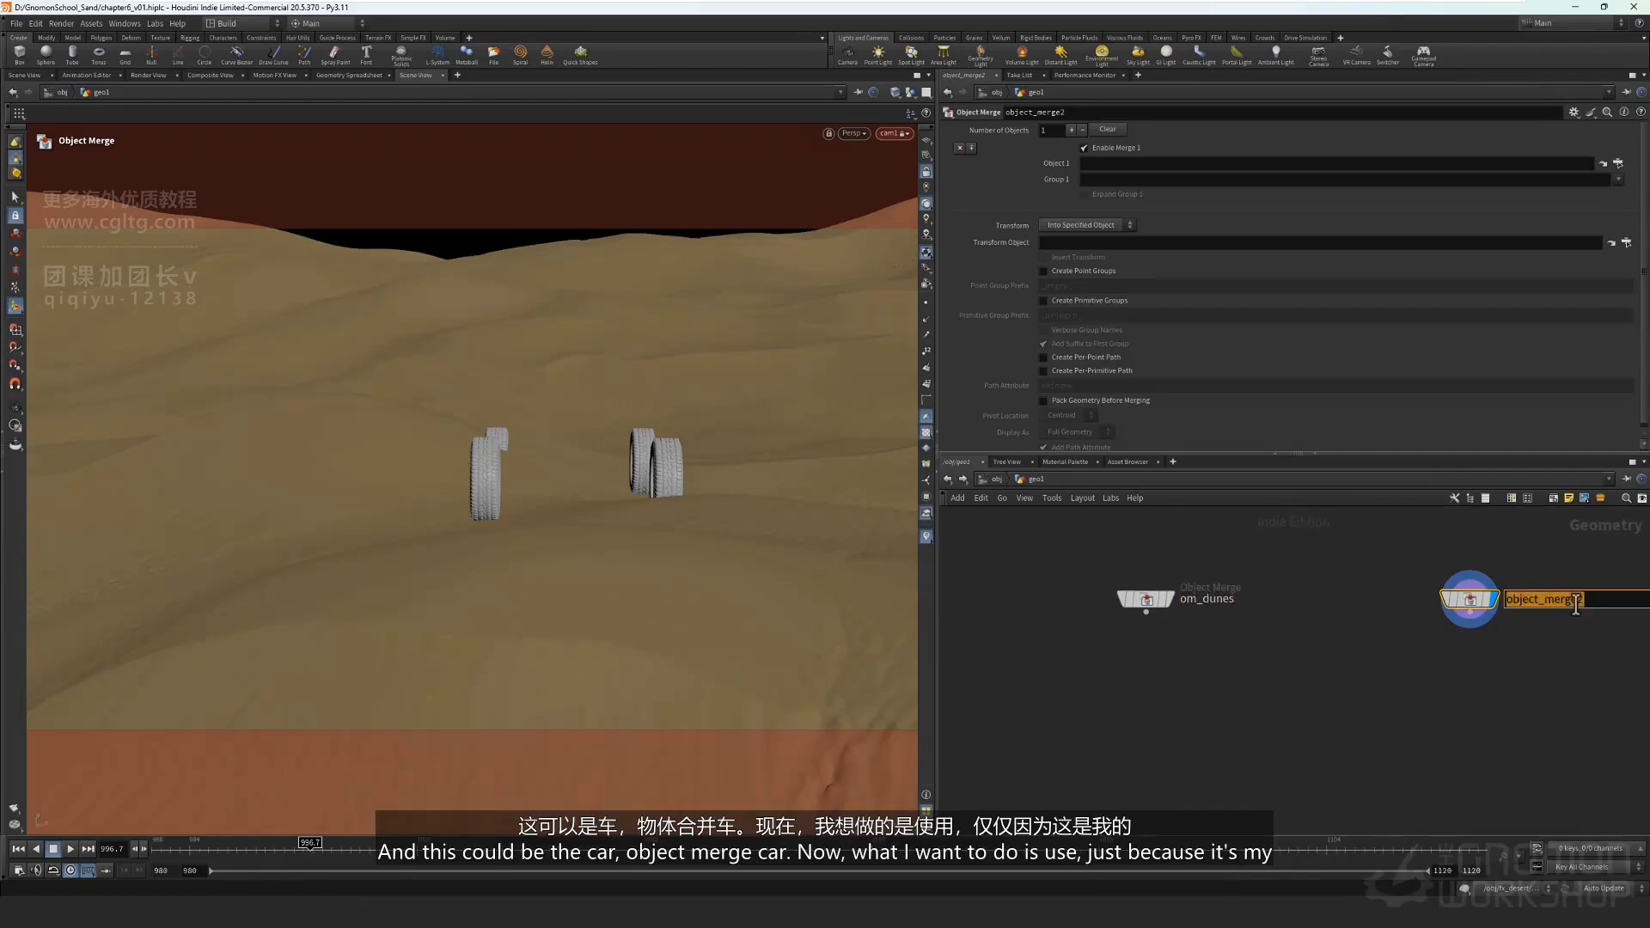
type("om_car")
key("Return")
Add a Color node beneath om_dunes, connect om_dunes to its input and make it the displayed node.
key("Tab")
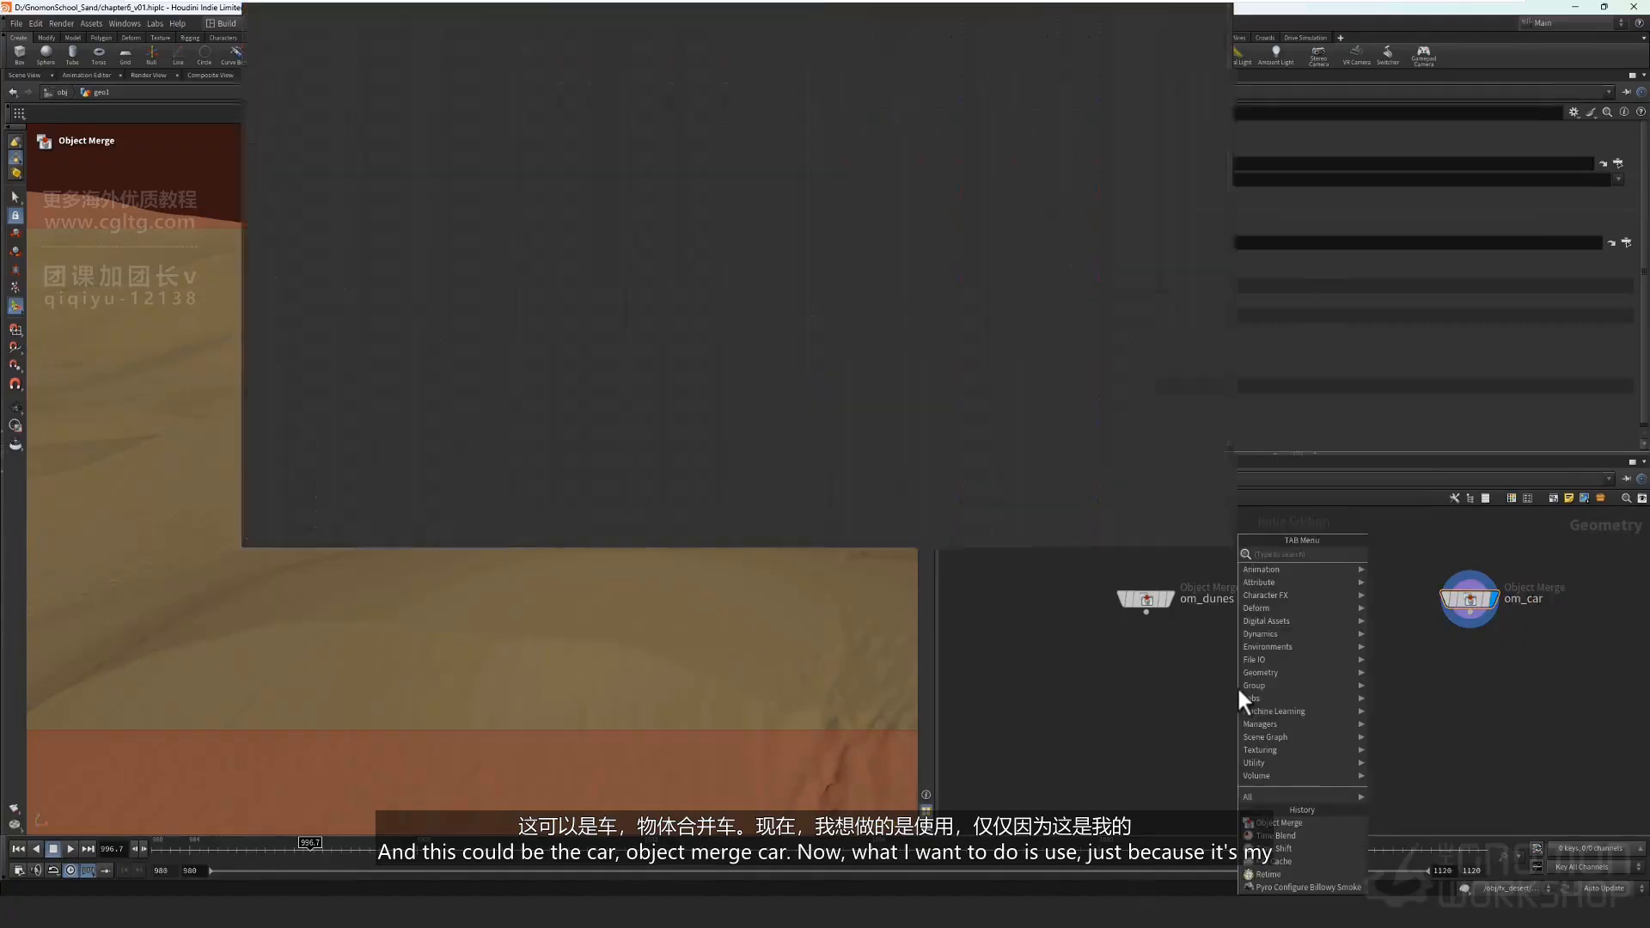
type("colo")
left_click(1385, 554)
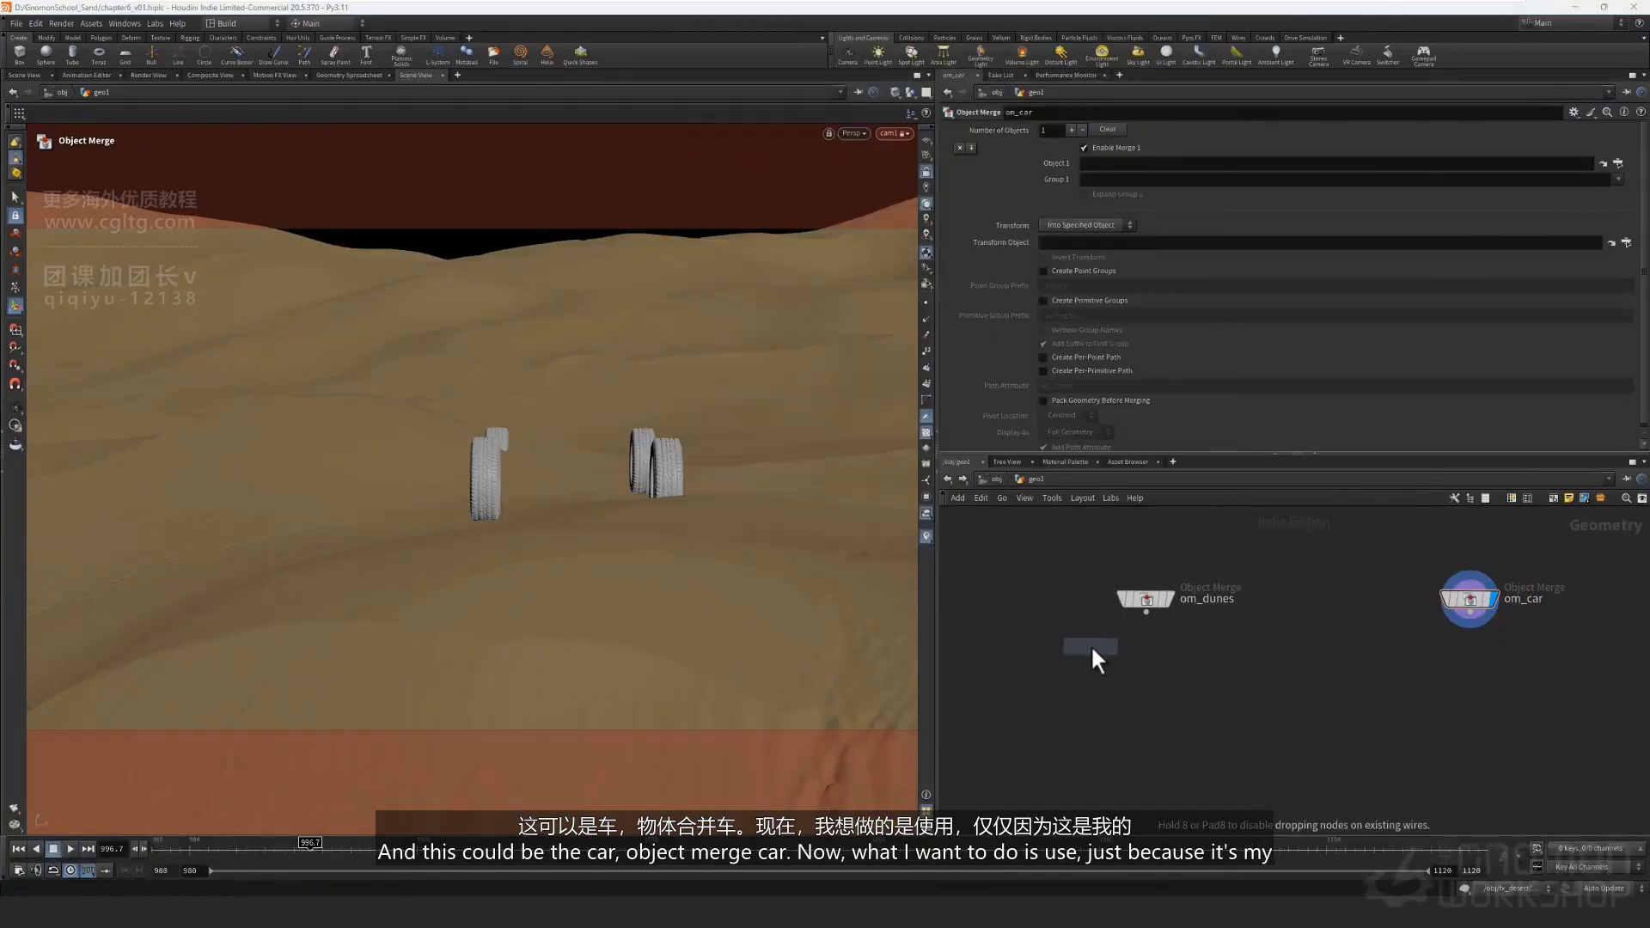
left_click(1133, 650)
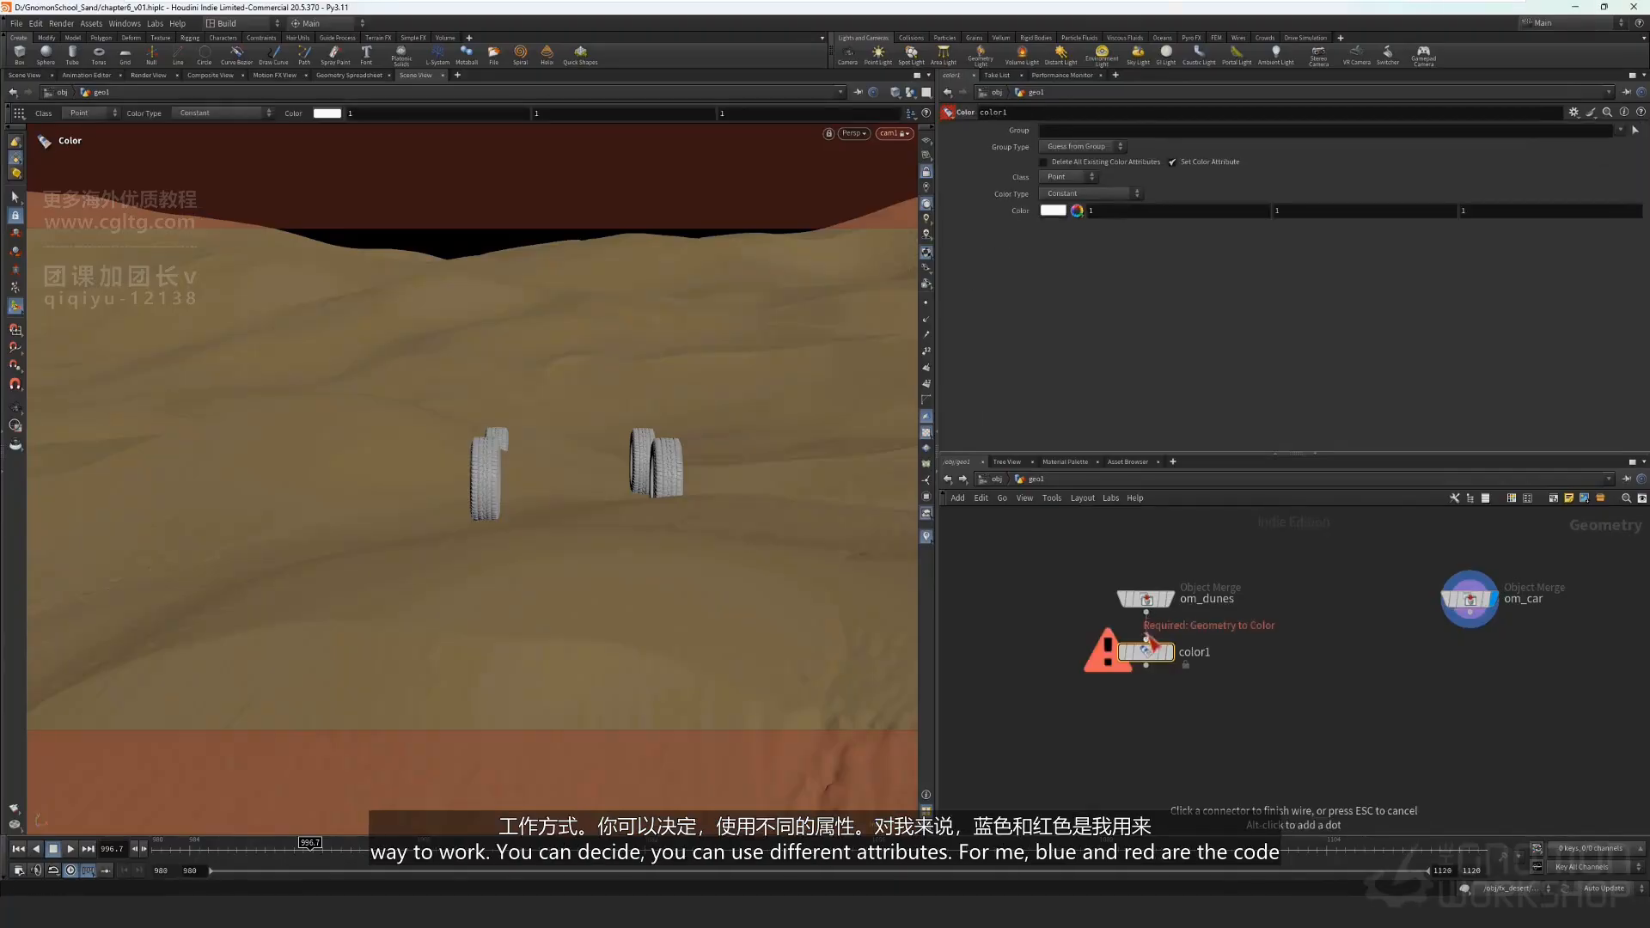
left_click(1172, 649)
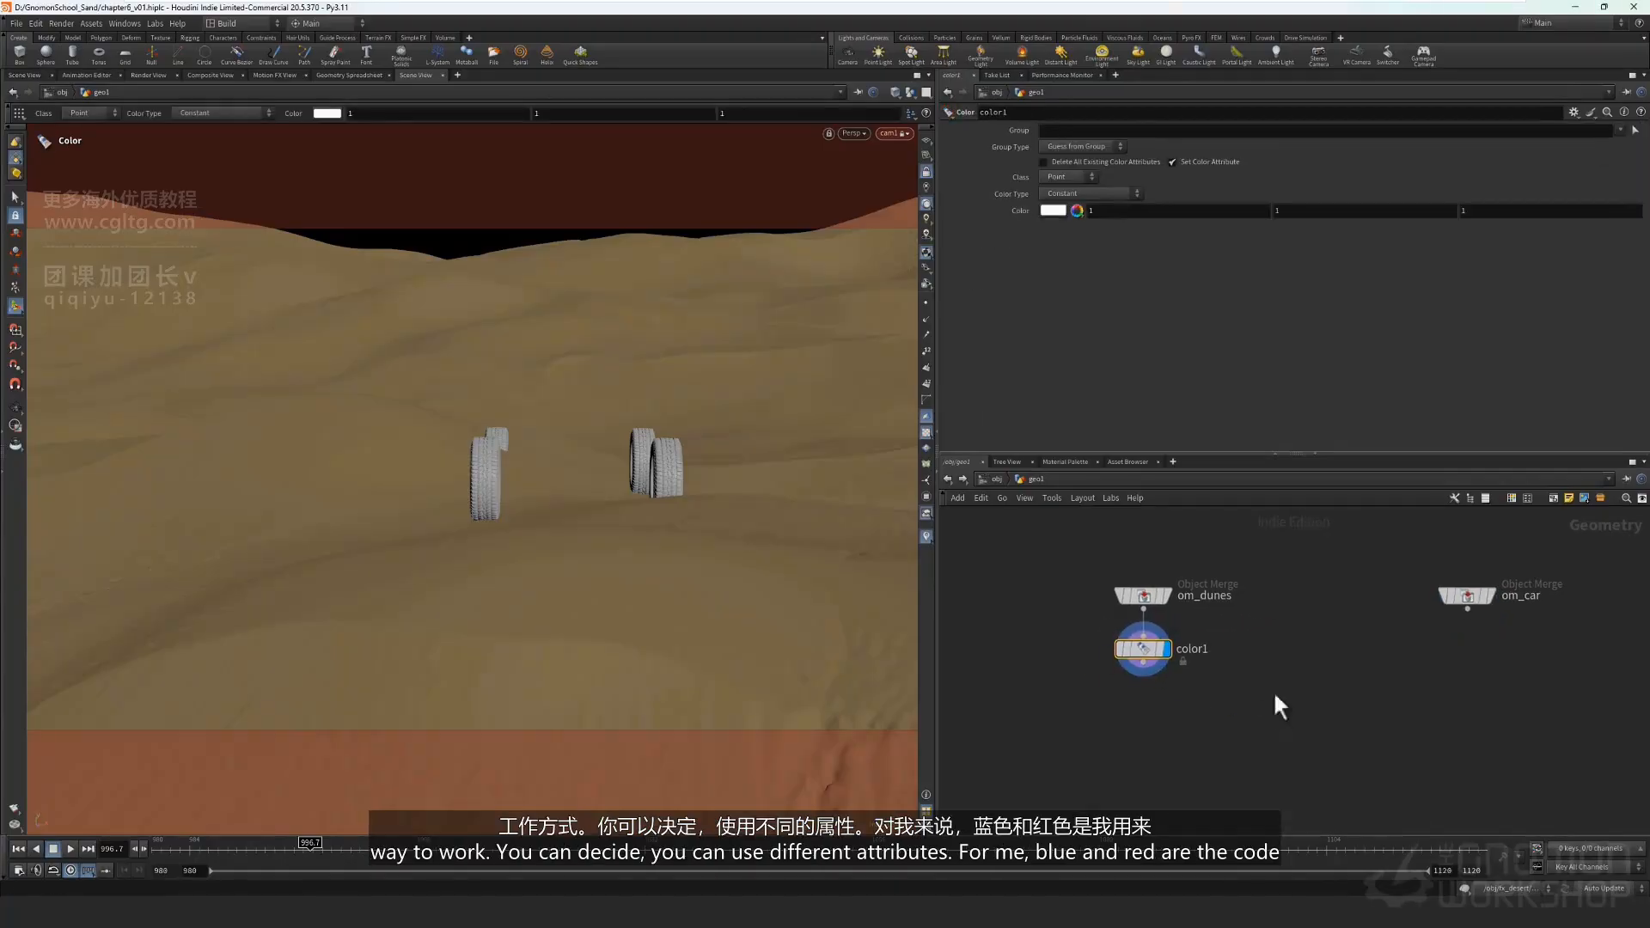
Set the dunes' Color node to pure blue with the values 0, 0, 1.
left_click(1109, 210)
type("0")
key("Tab")
type("0")
key("Tab")
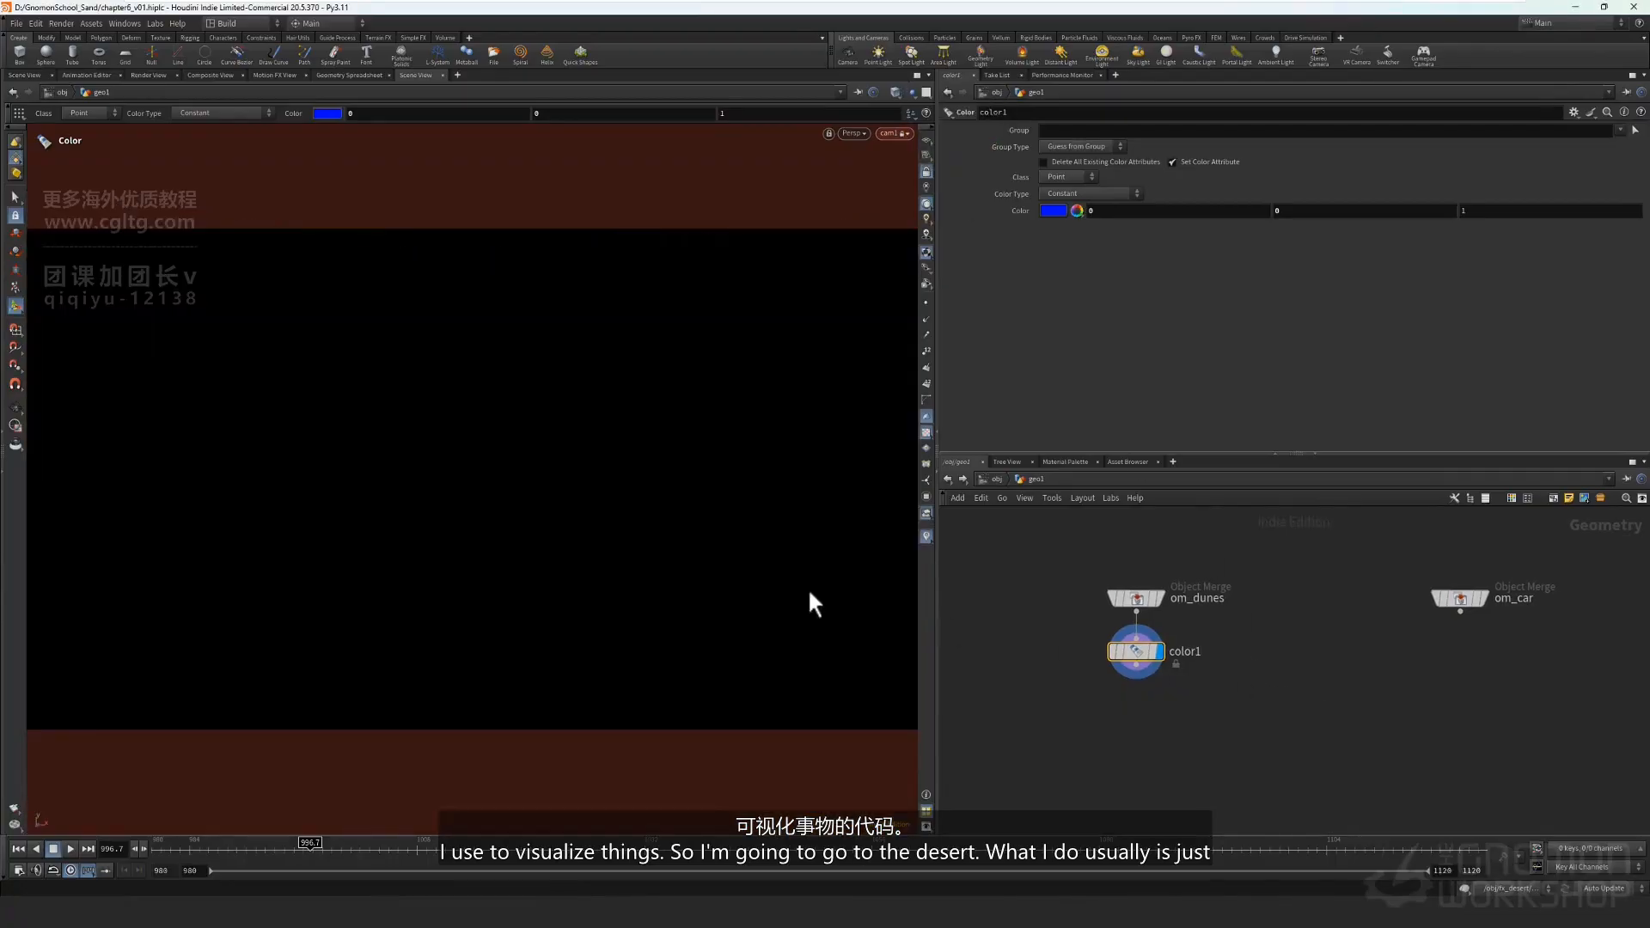
key("Escape")
key("Return")
key("ctrl+z")
Pin the parameters of om_dunes and set its Object 1 to the OUT null inside fx_desert.
left_click(1156, 595)
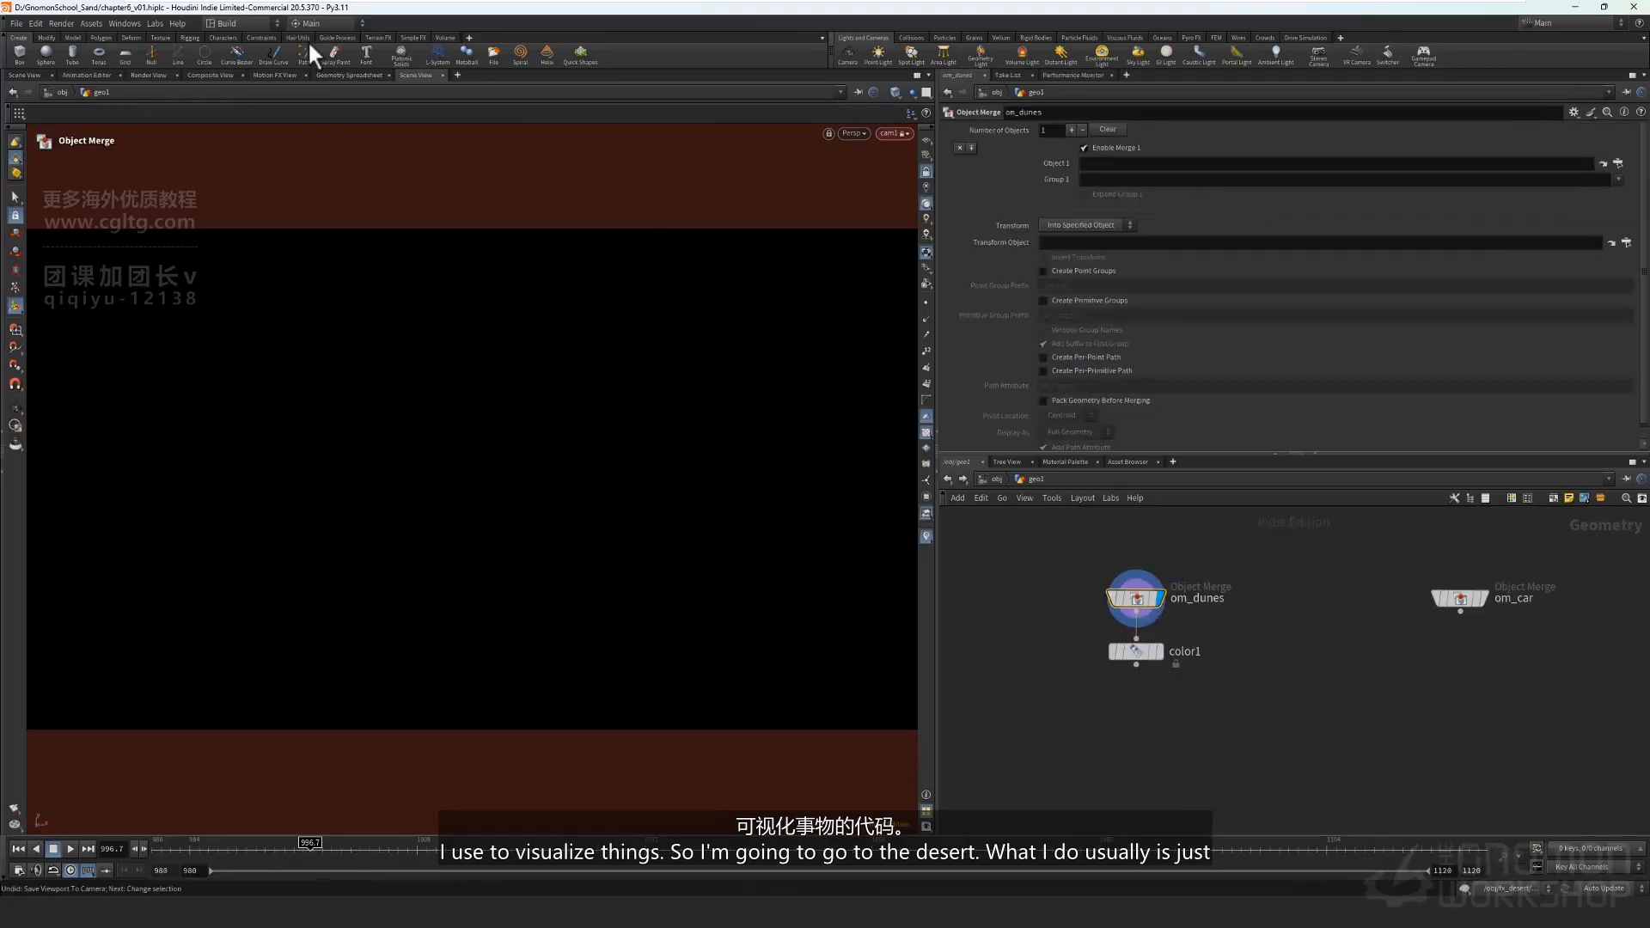
key("ctrl+z")
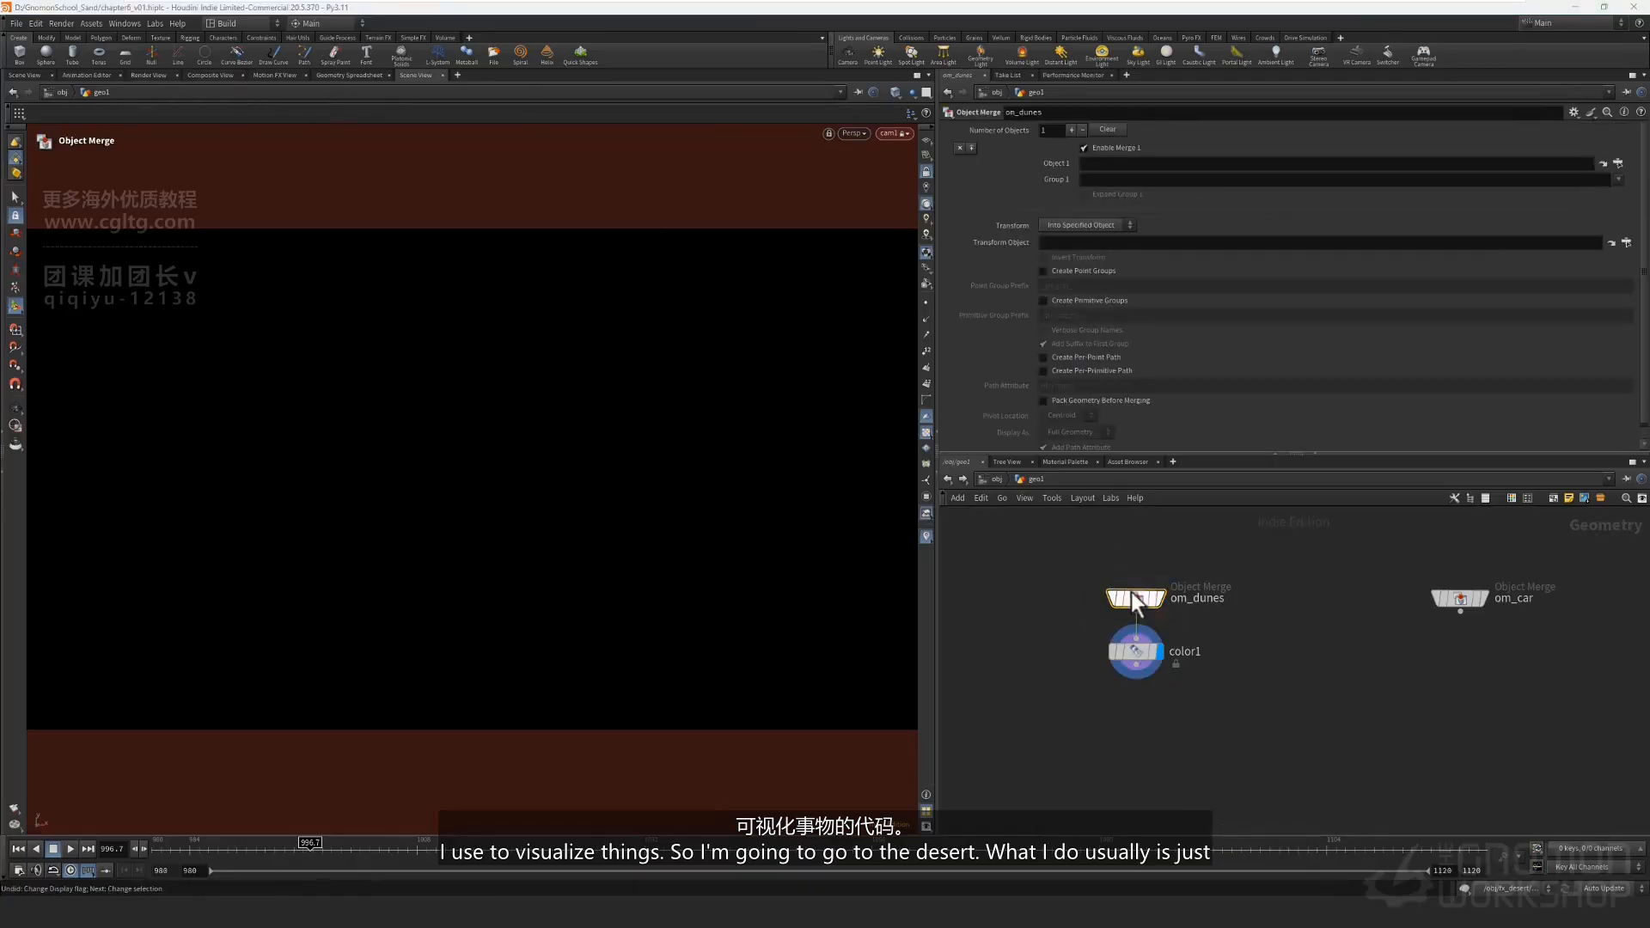
left_click(1614, 162)
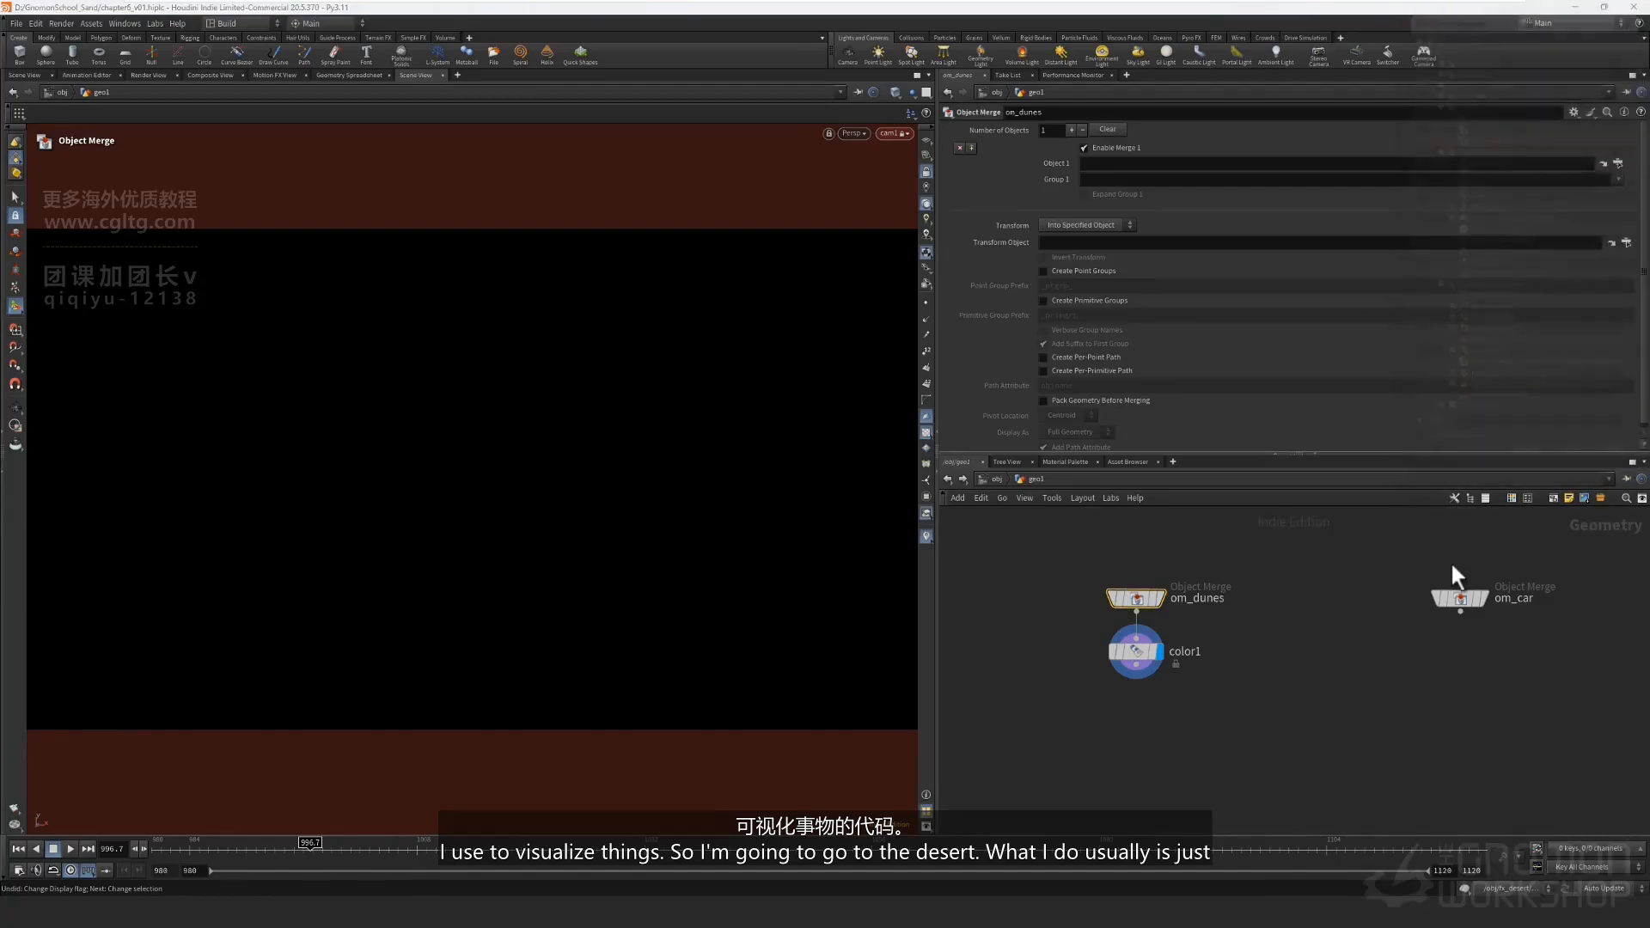
left_click(1619, 462)
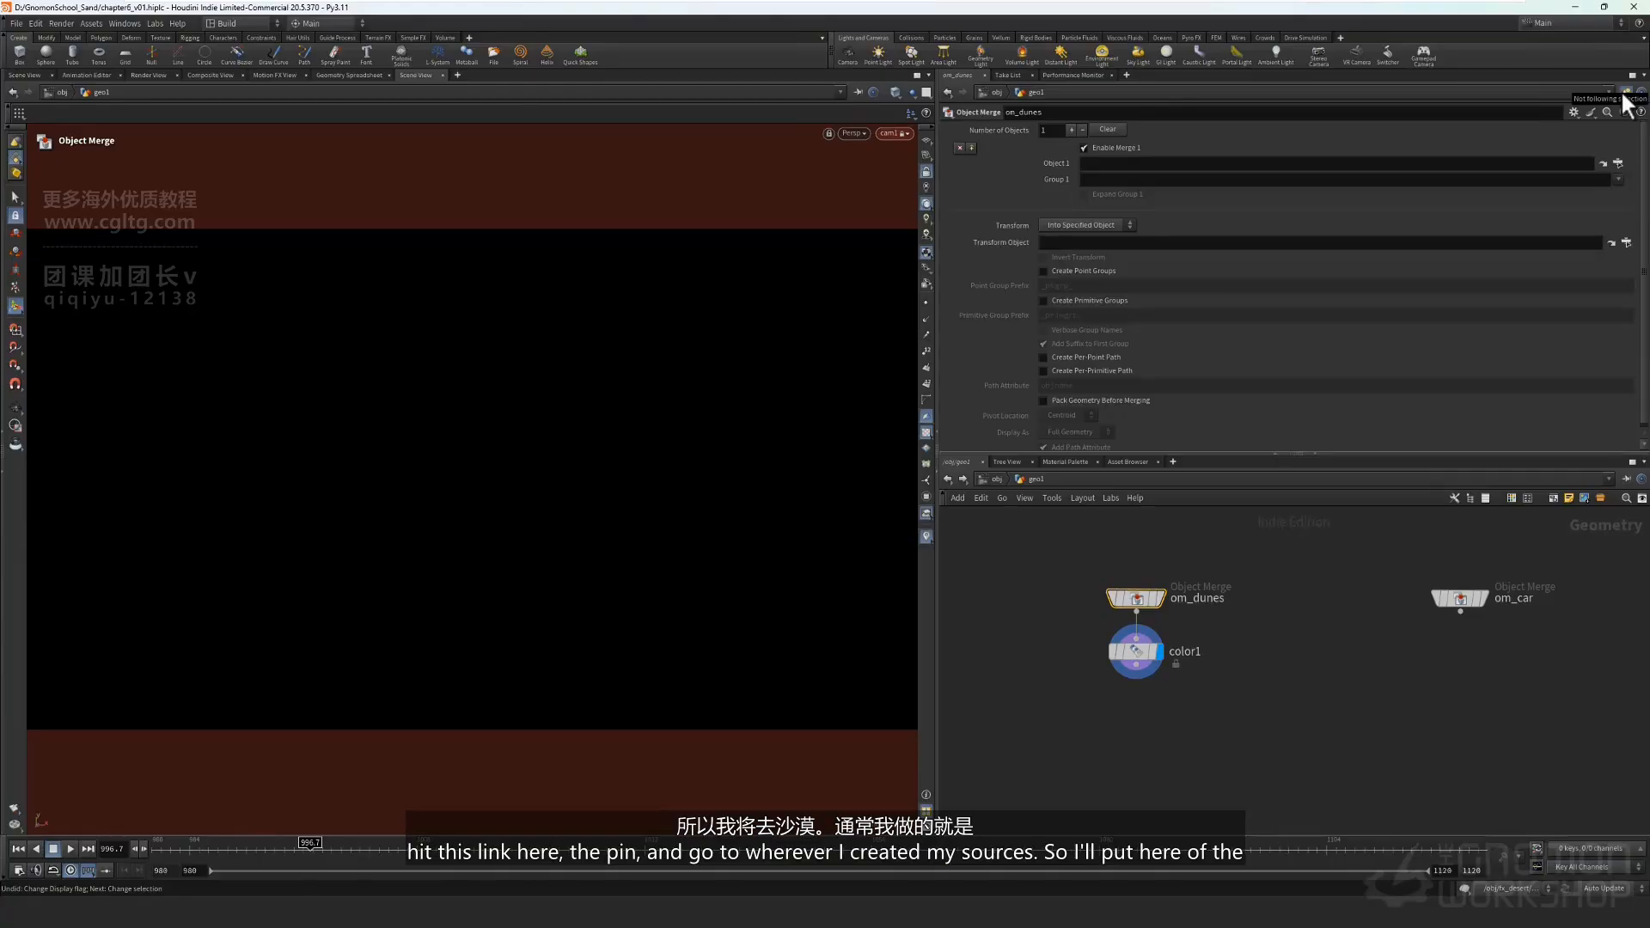
left_click(1625, 93)
key("u")
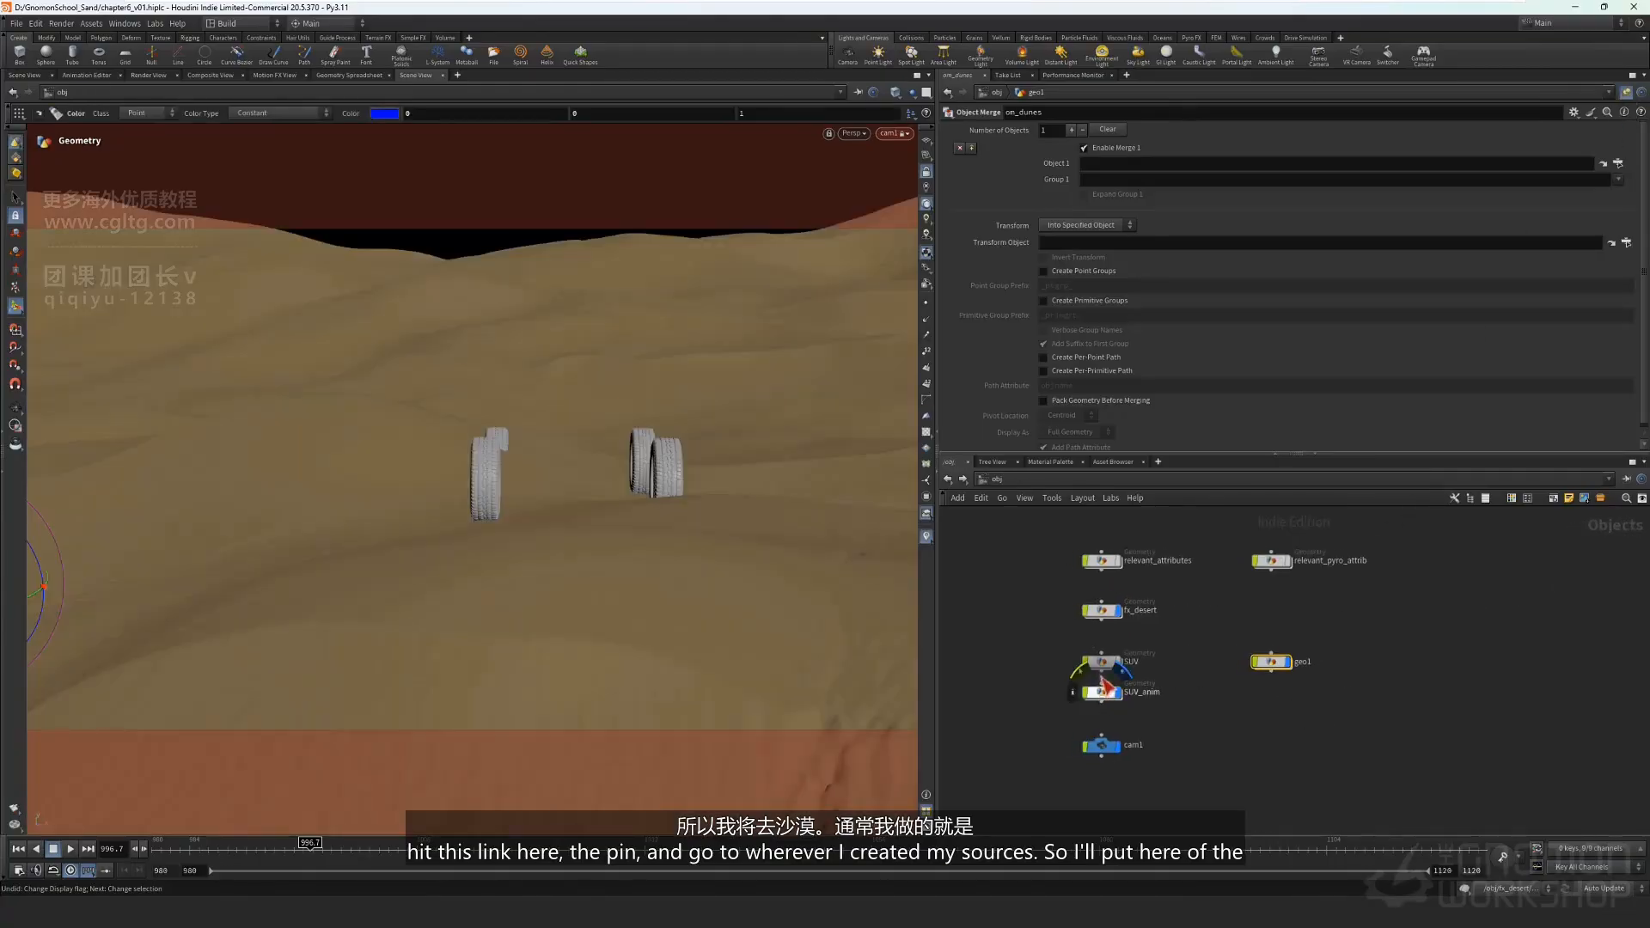
double_click(1097, 693)
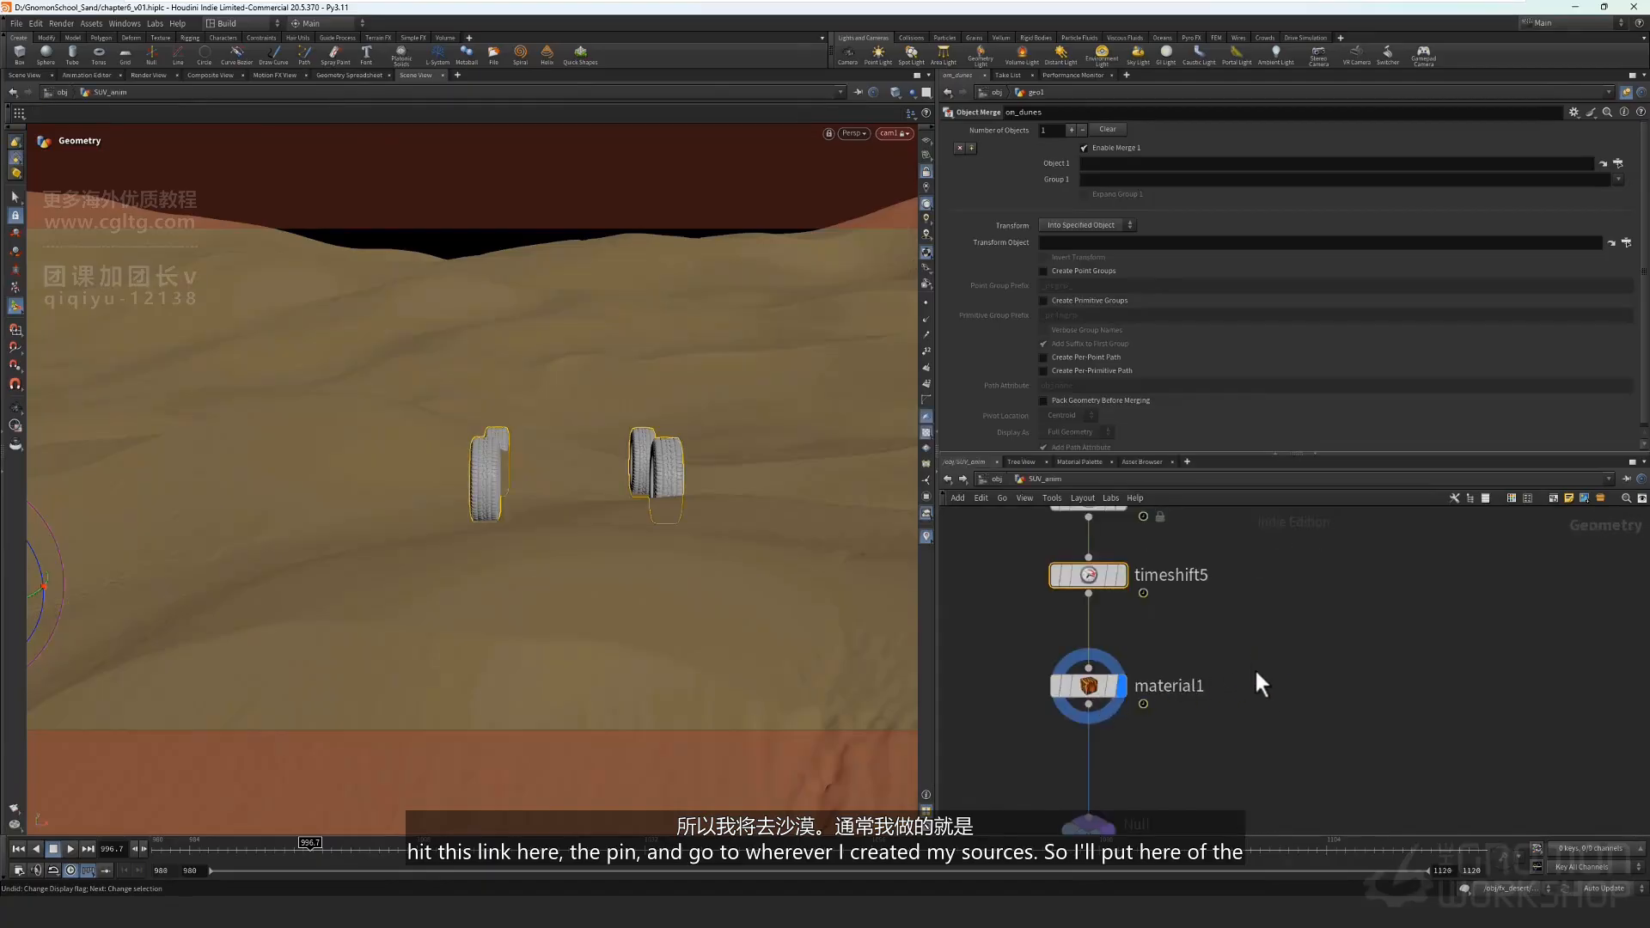
key("u")
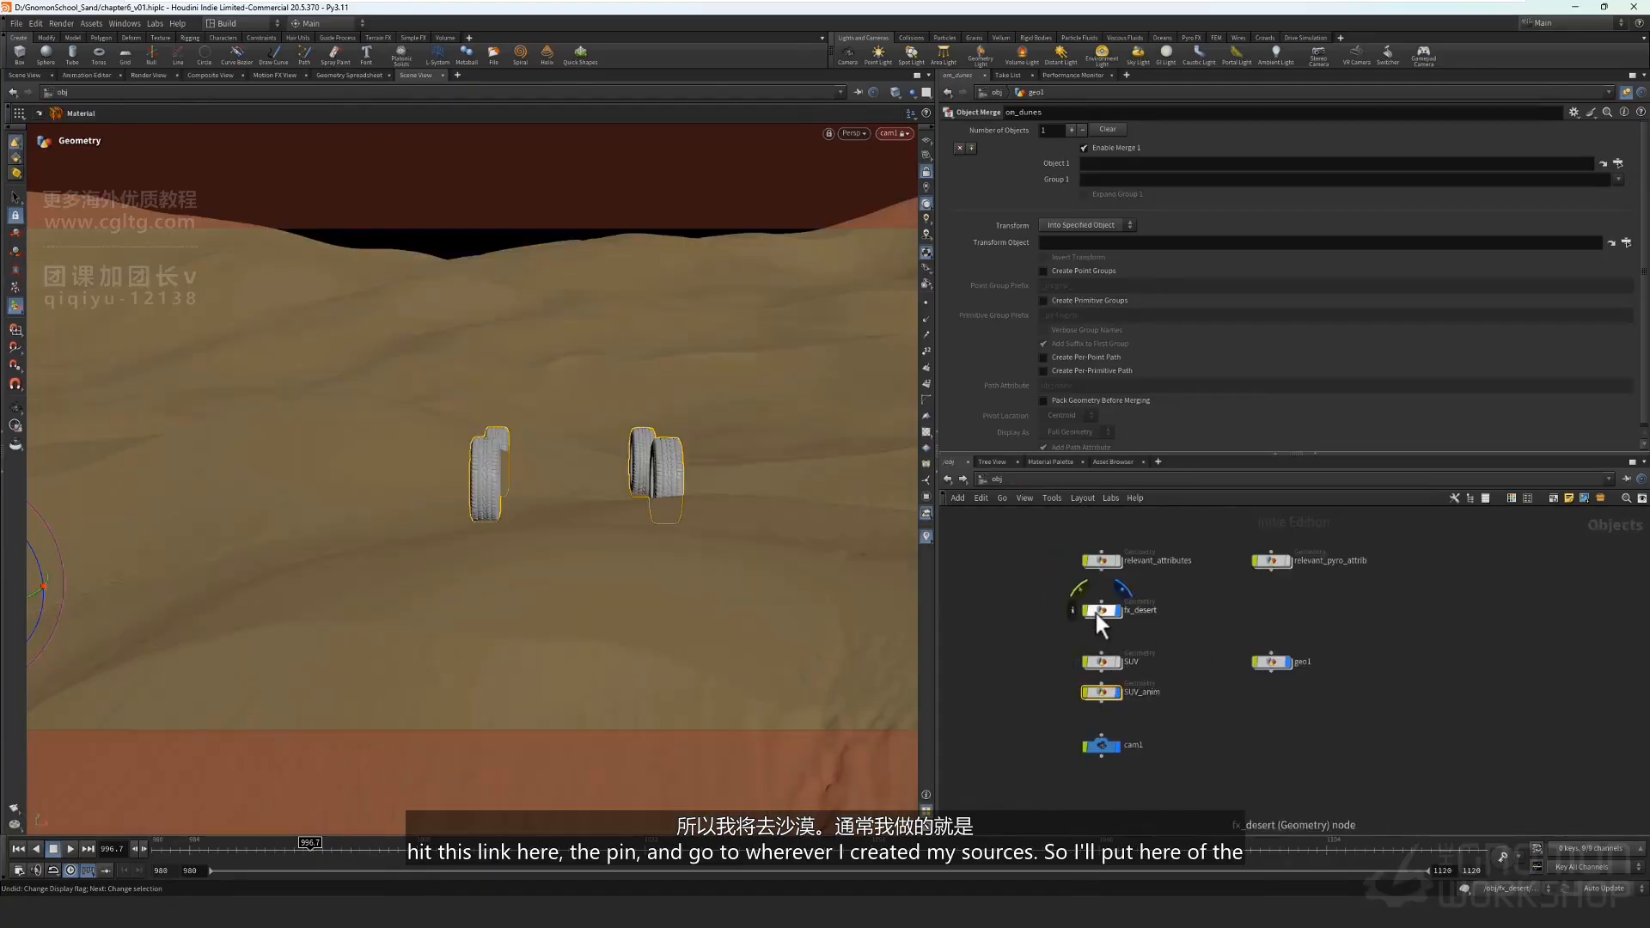
double_click(1098, 611)
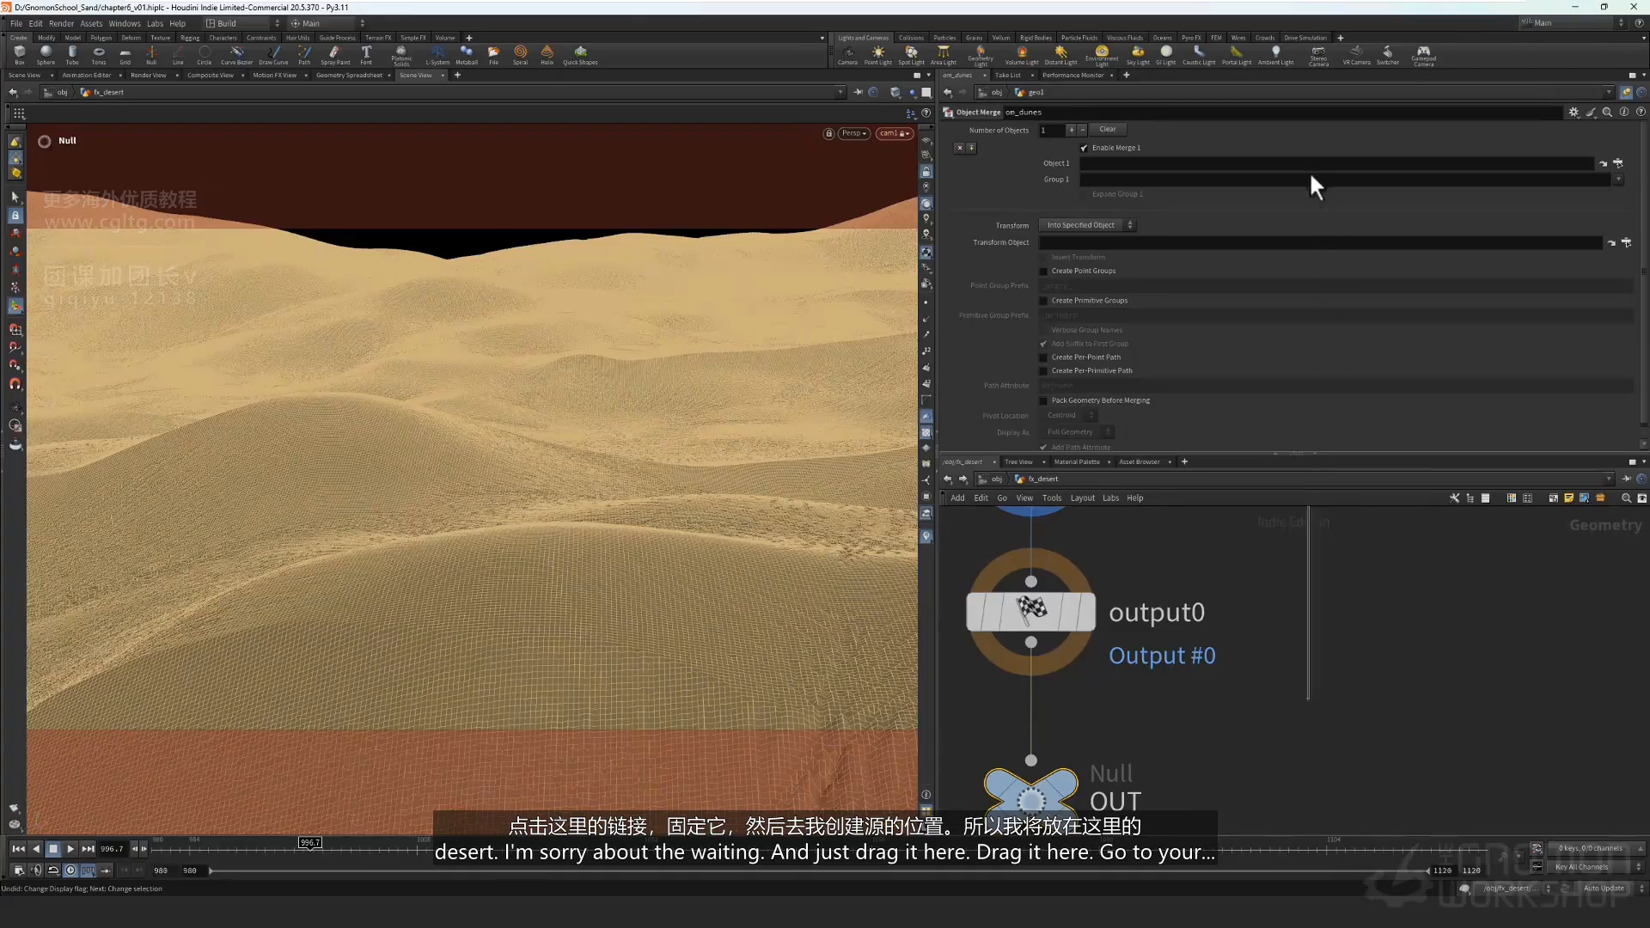
left_click(1014, 803)
left_click_drag(1014, 803, 1236, 169)
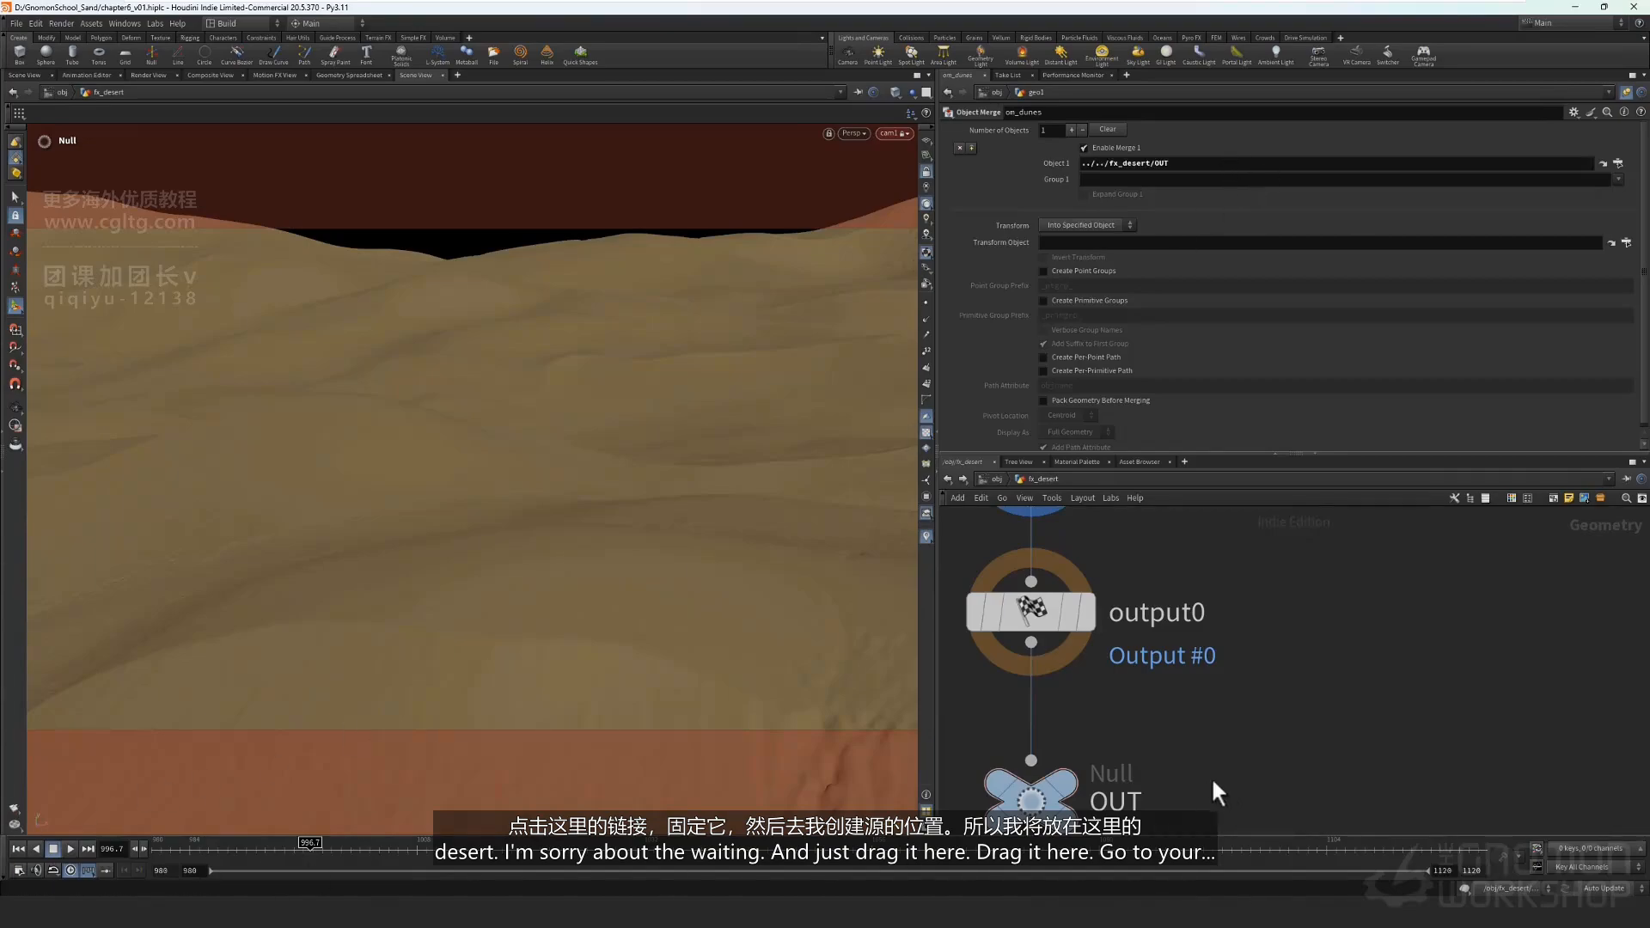
left_click(1600, 165)
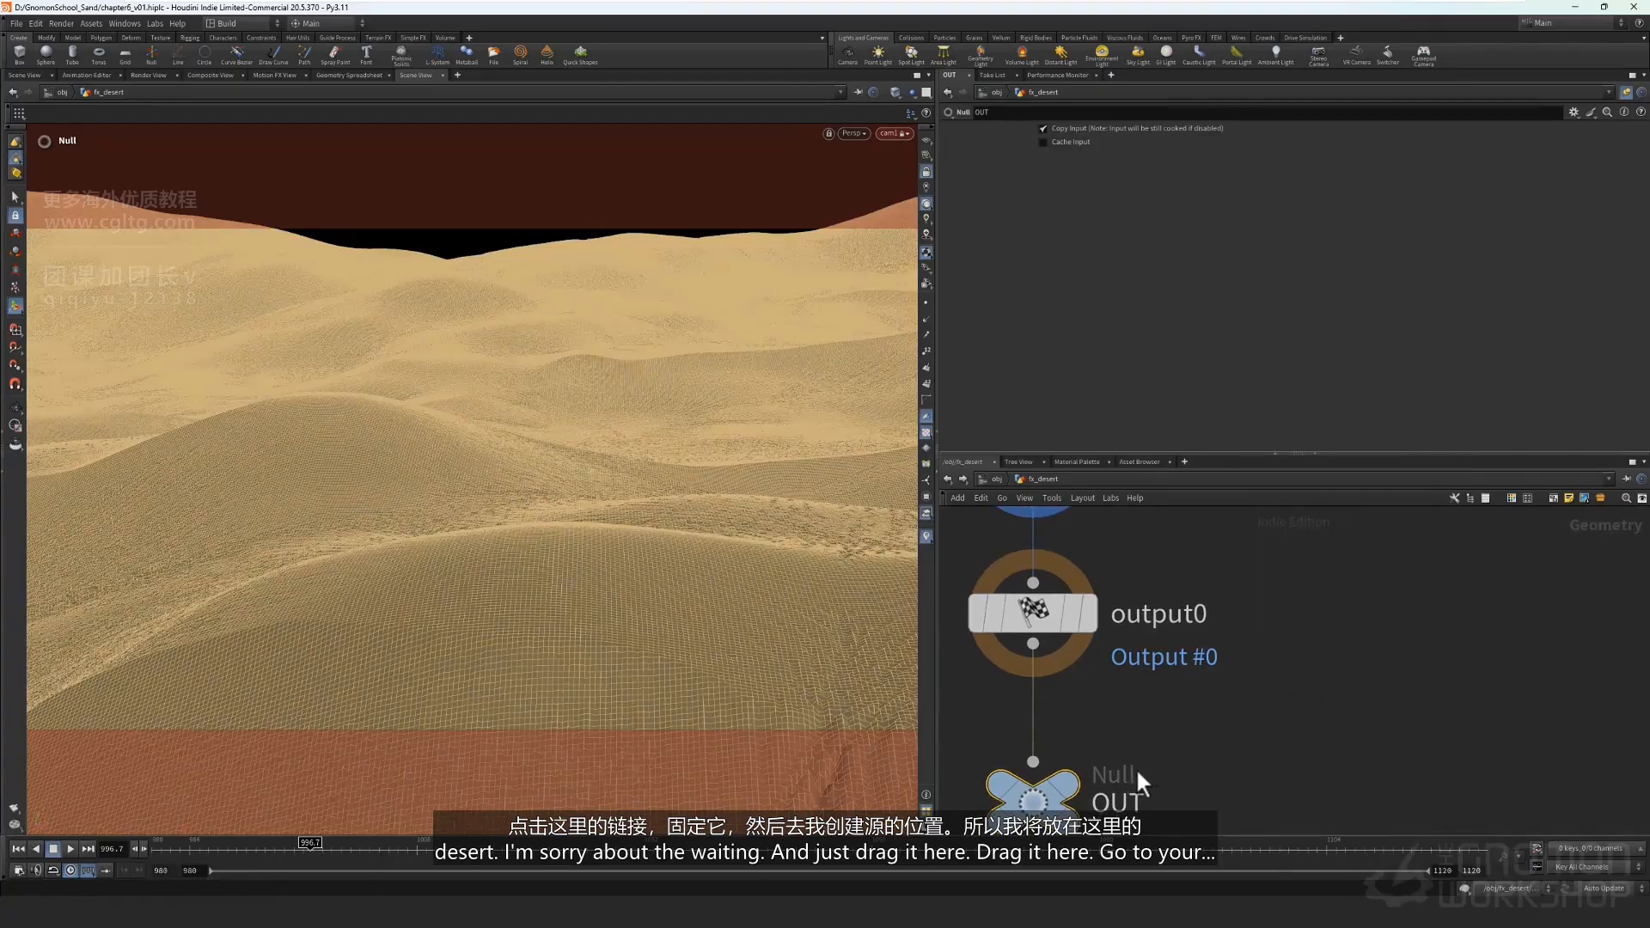
Return to the object level and rename the geo1 object as fx_prepare.
key("u")
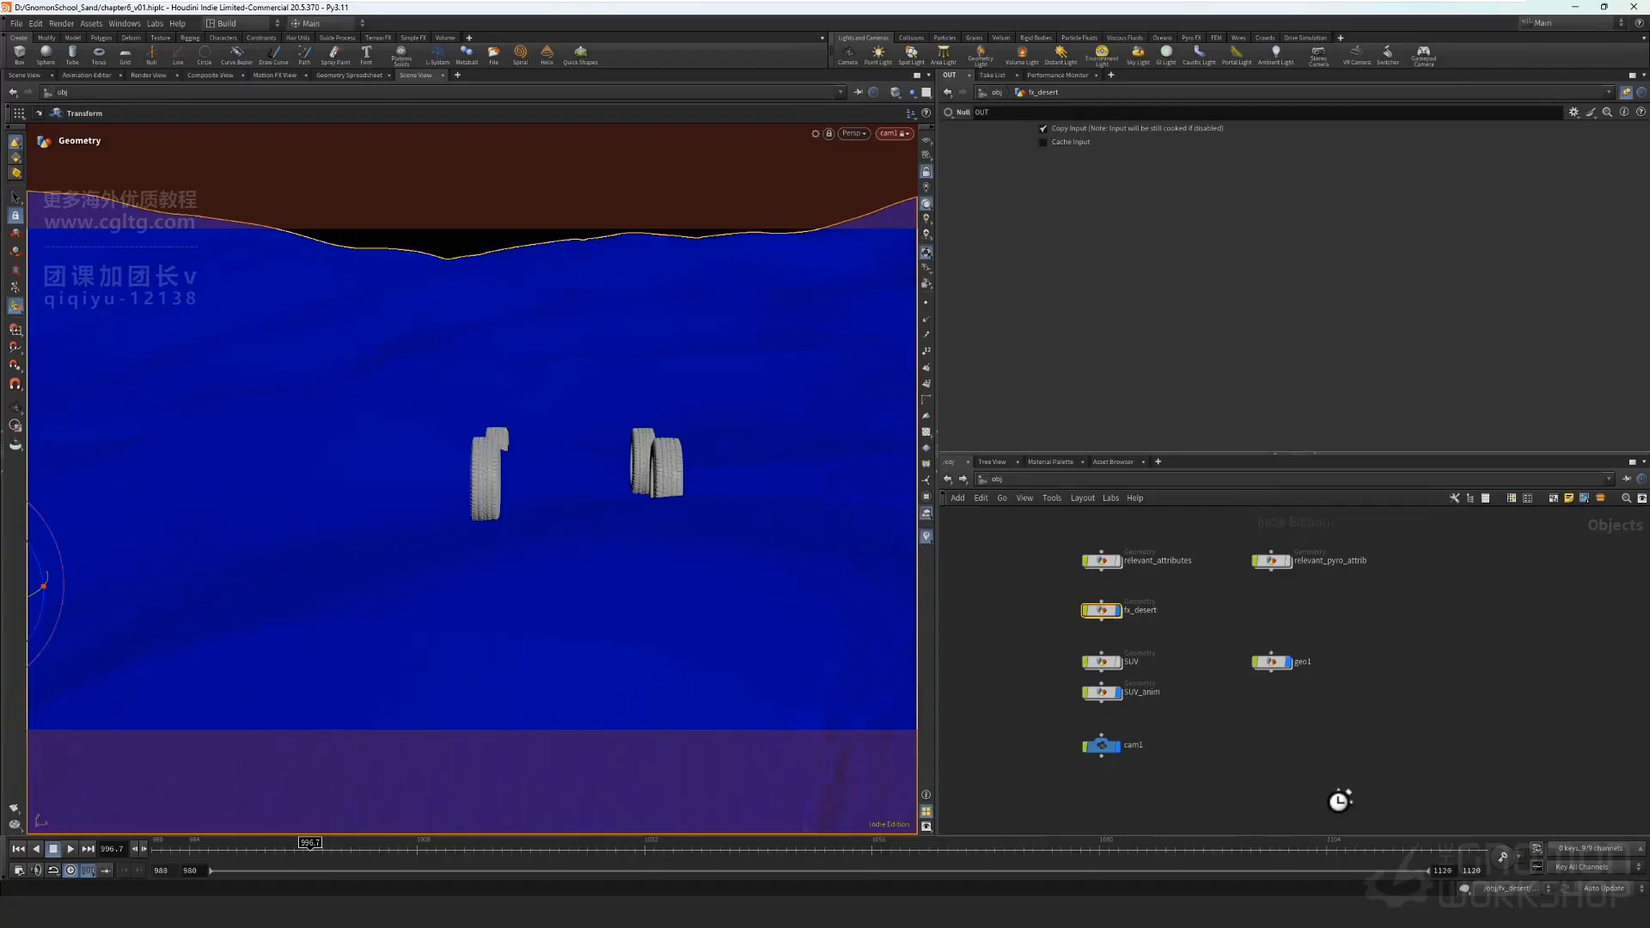
left_click(1273, 662)
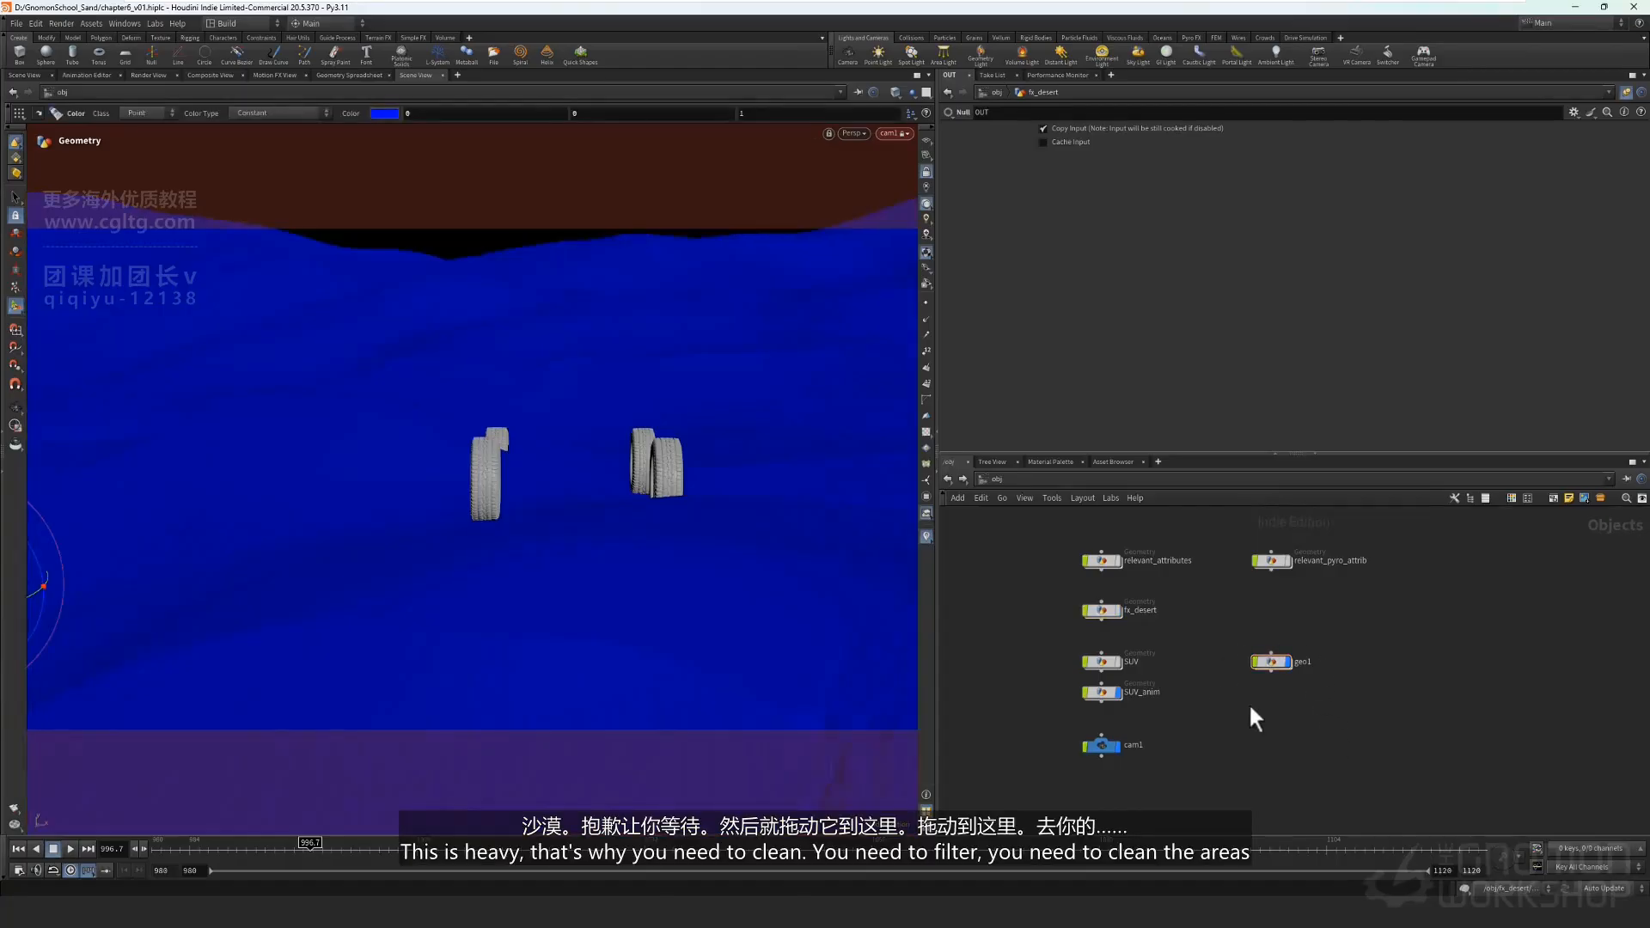
middle_click_drag(1276, 707, 1261, 727)
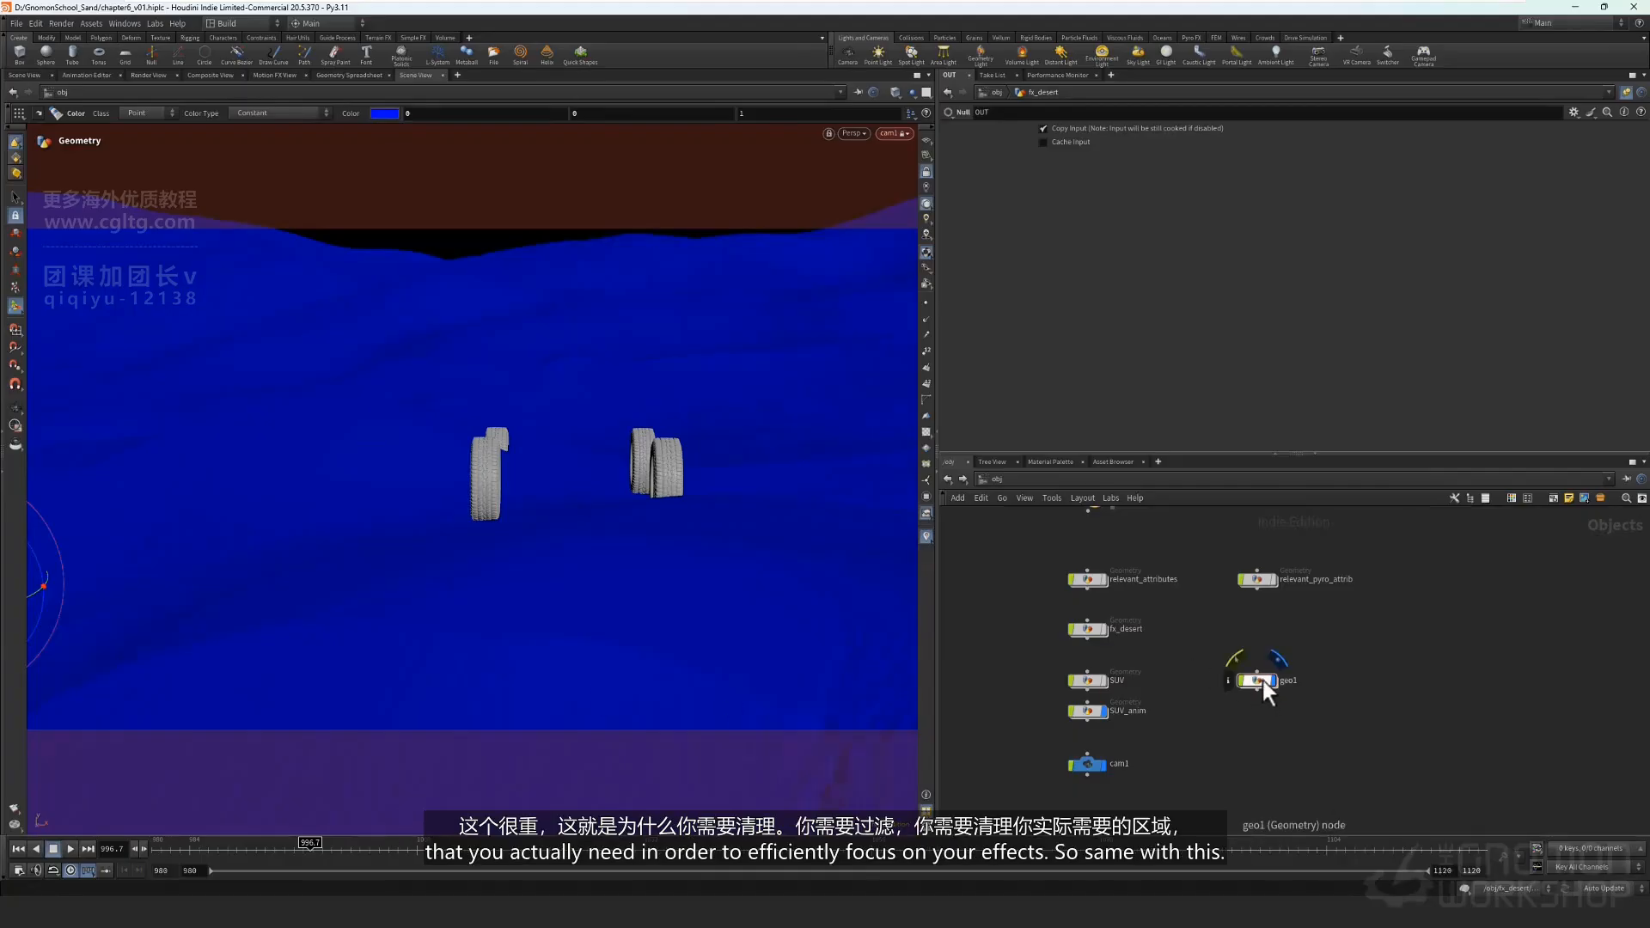
double_click(1293, 679)
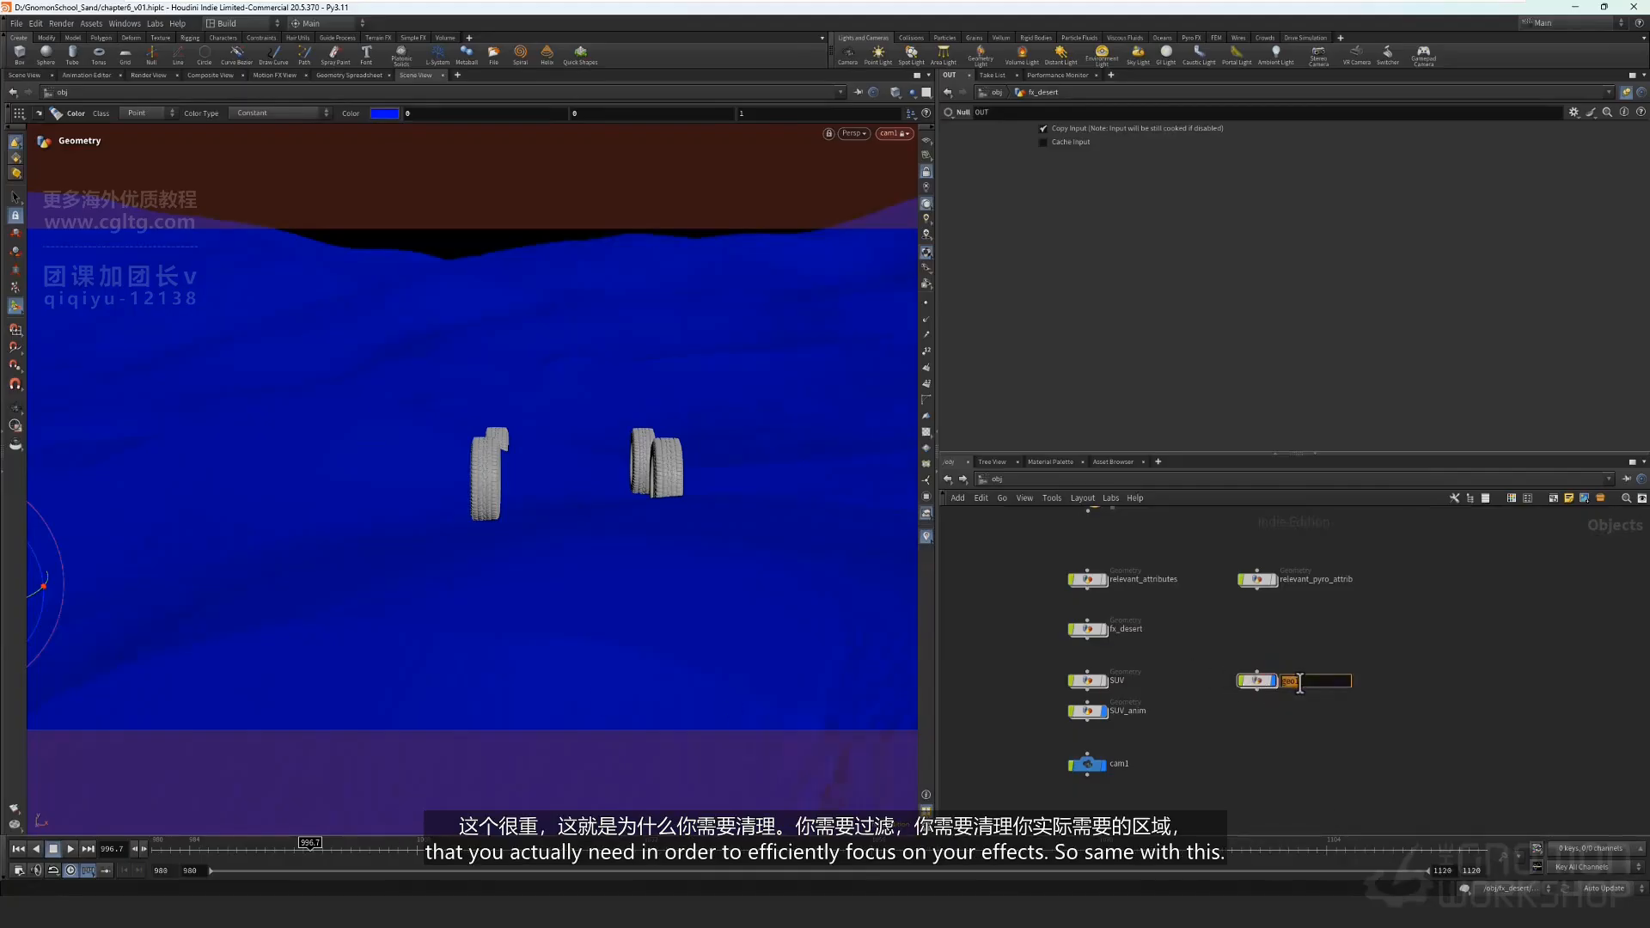
type("fx_prepare")
key("Return")
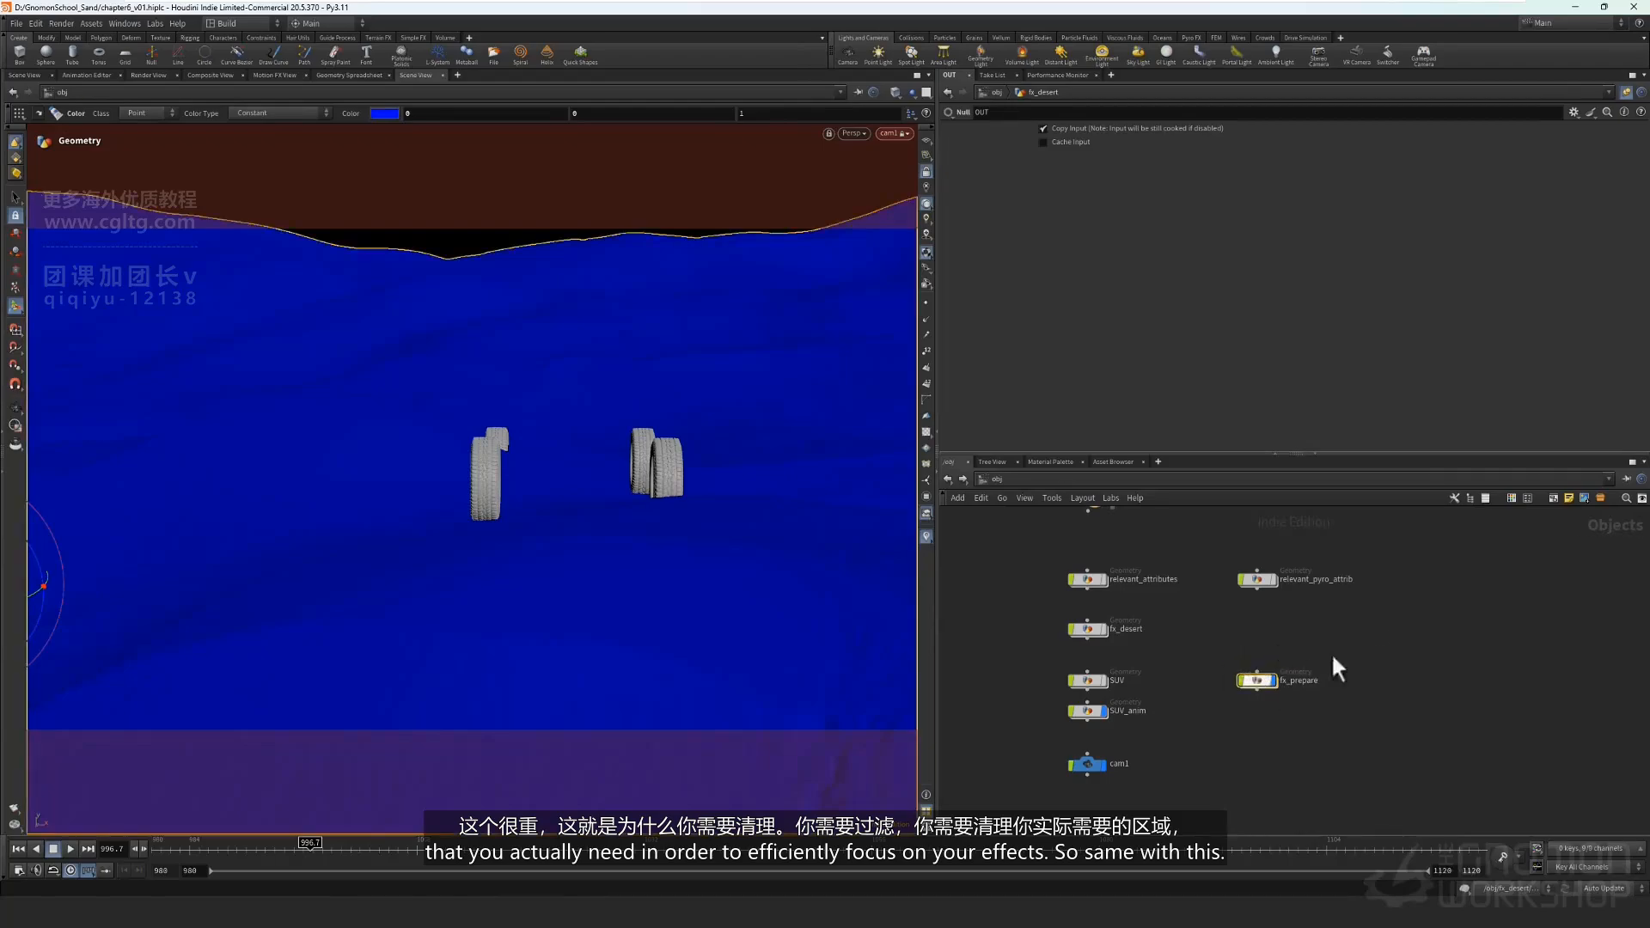
Go inside fx_prepare and switch the scene's update mode to Manual.
double_click(1253, 679)
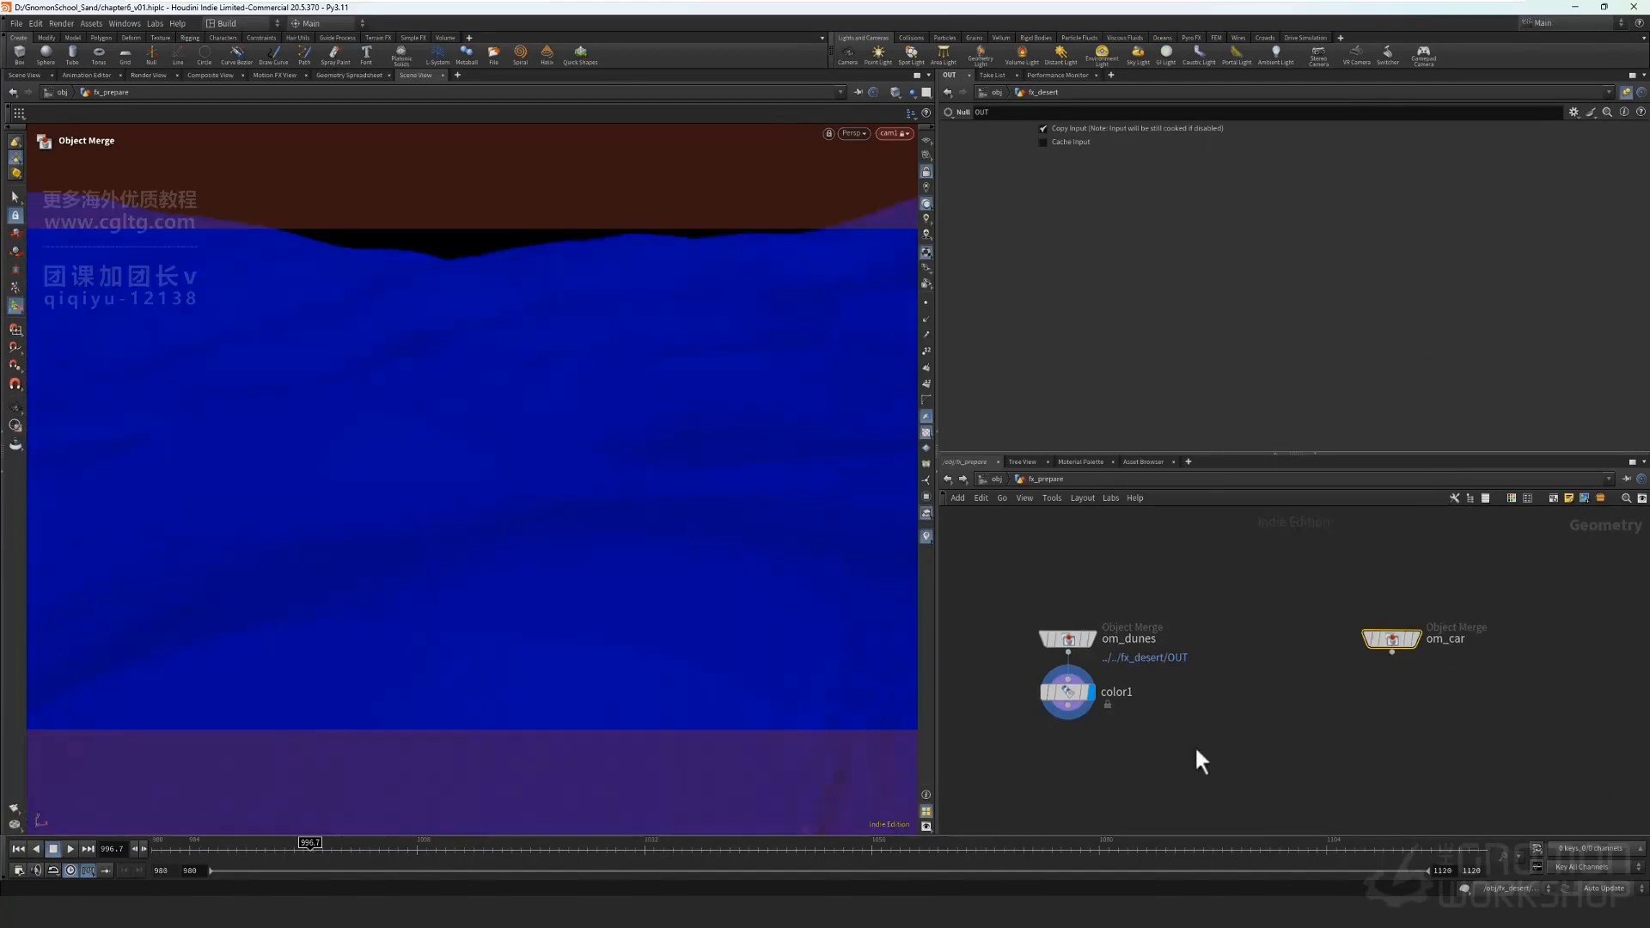
left_click(1603, 888)
left_click(1604, 874)
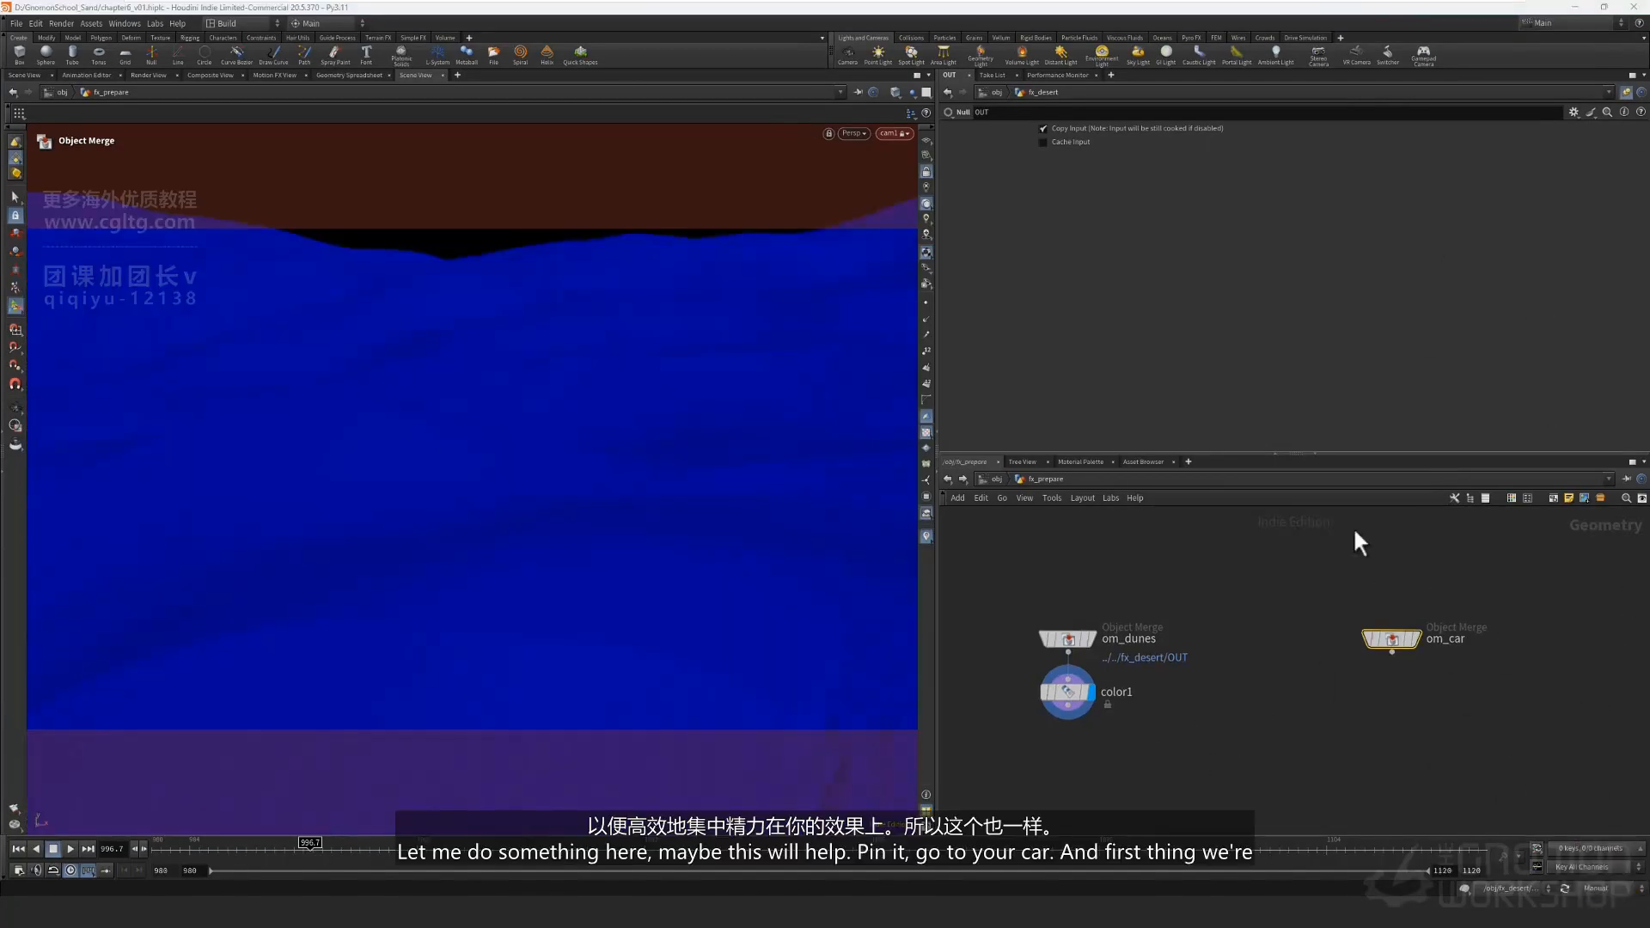
Display om_car, pin its parameters and go inside the SUV_anim object.
left_click(1414, 637)
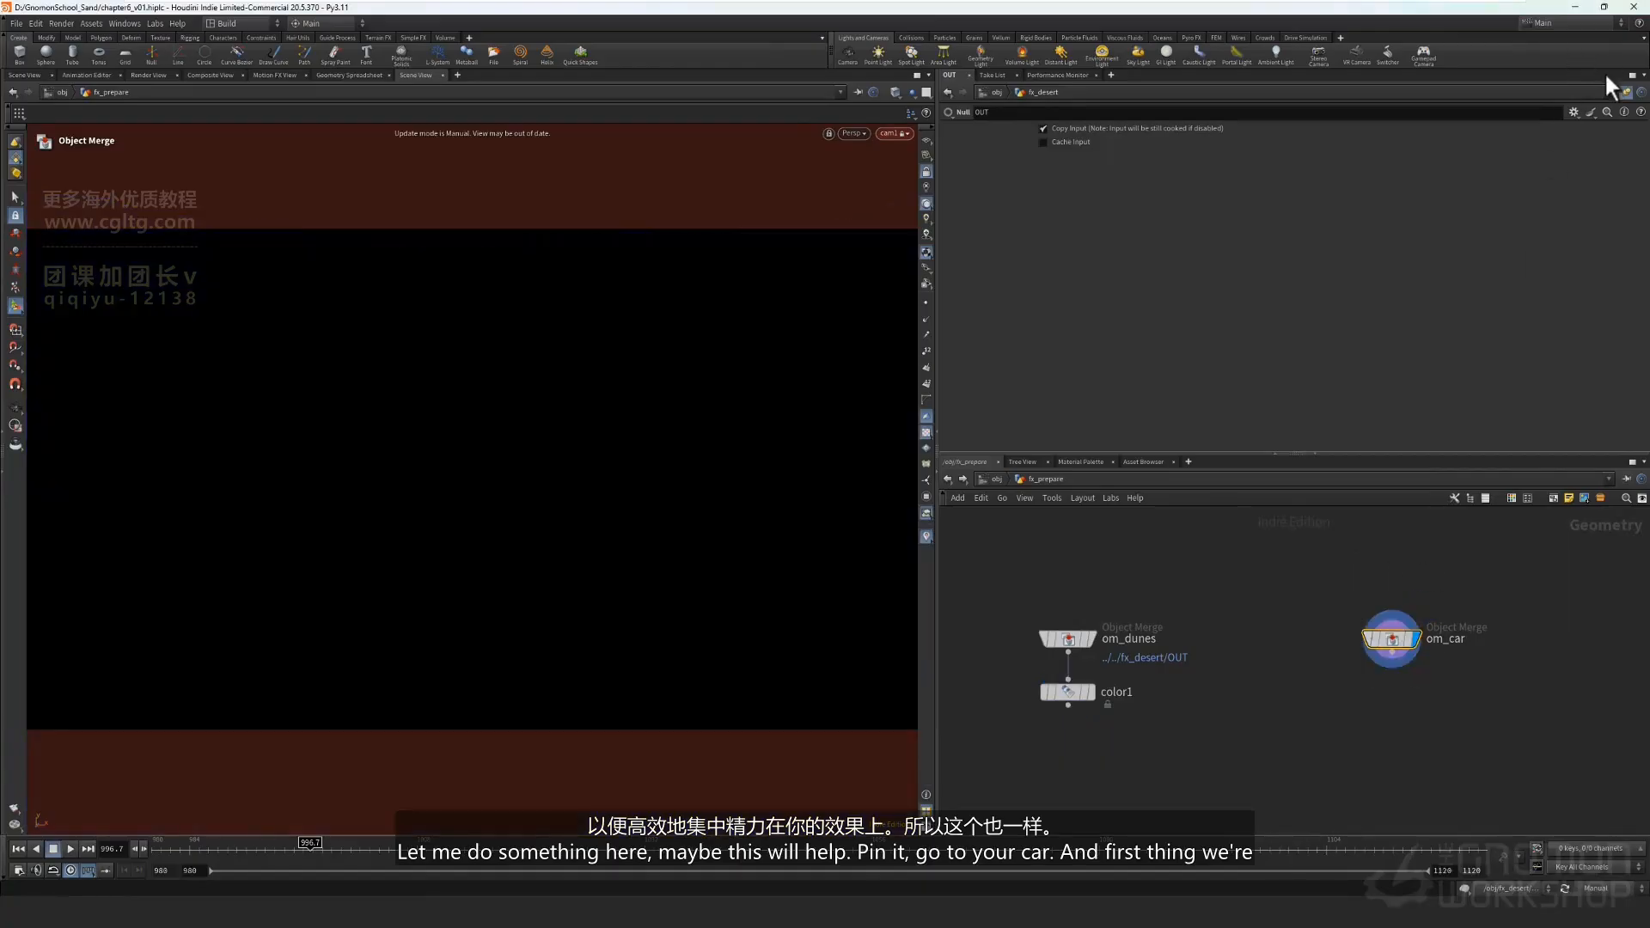
left_click(1624, 92)
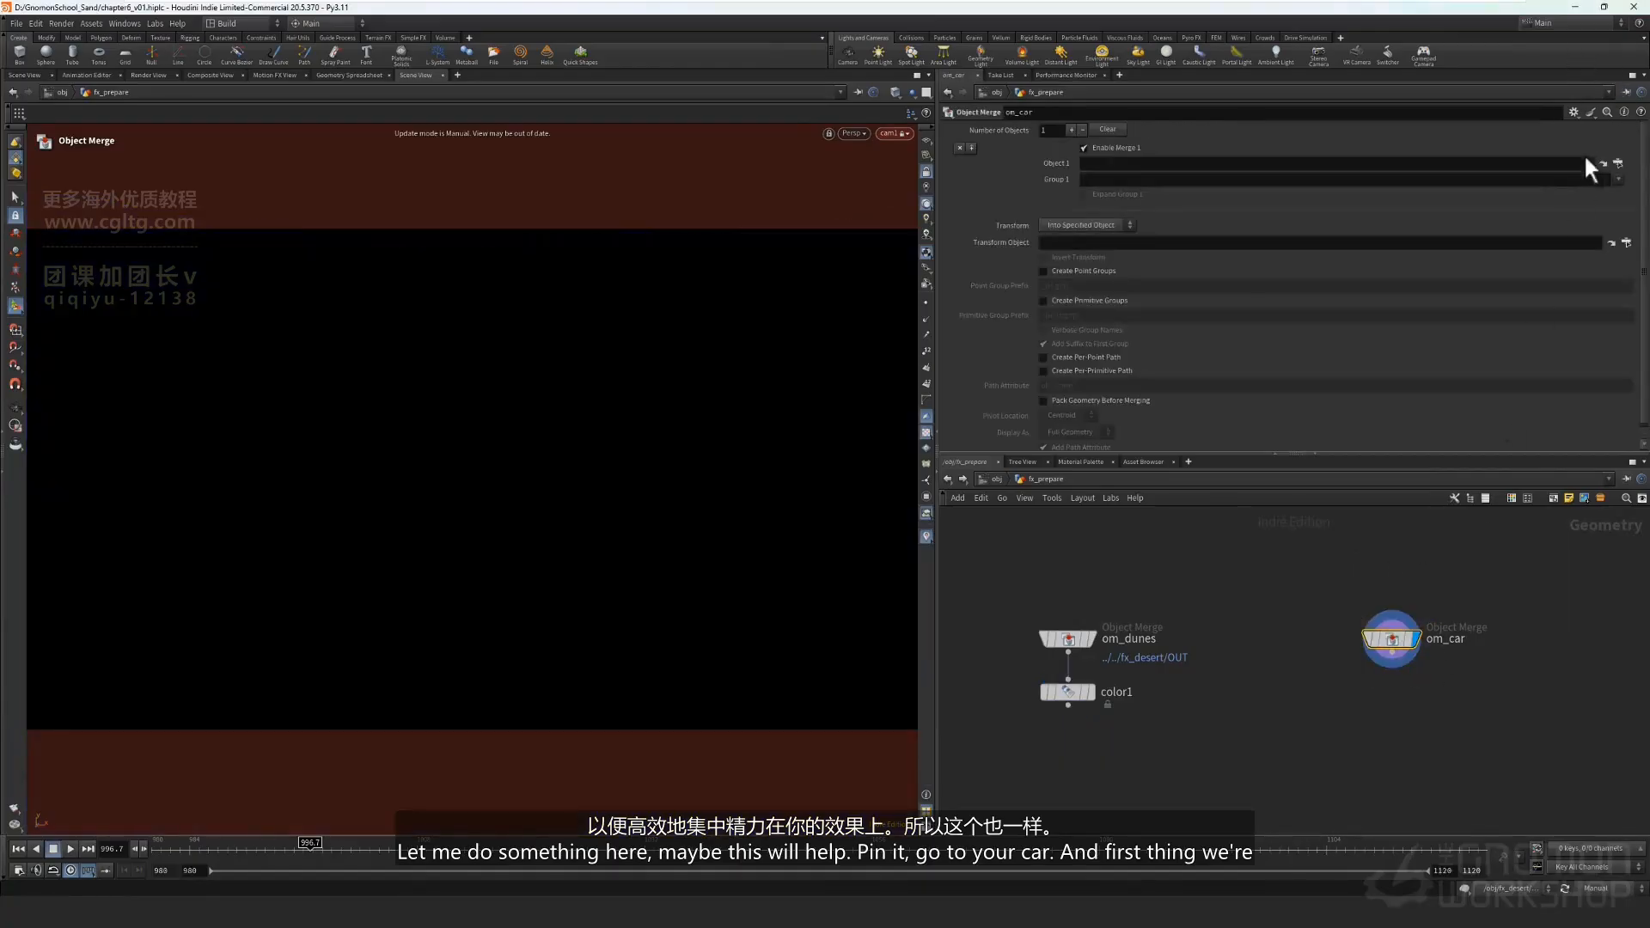
key("u")
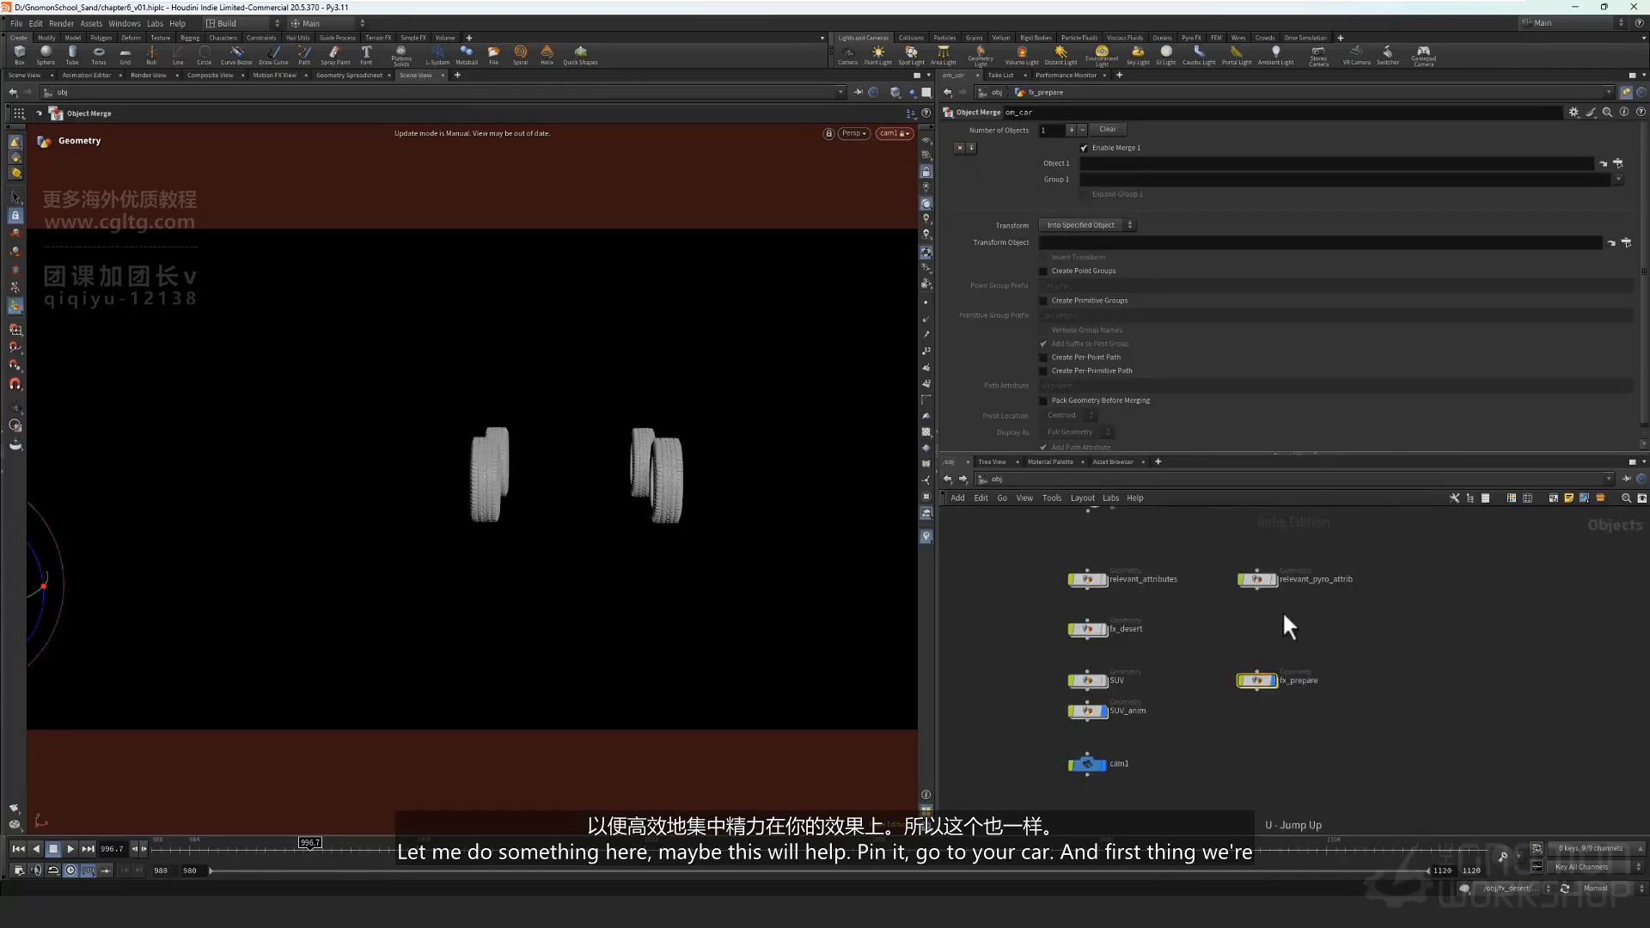
double_click(1092, 710)
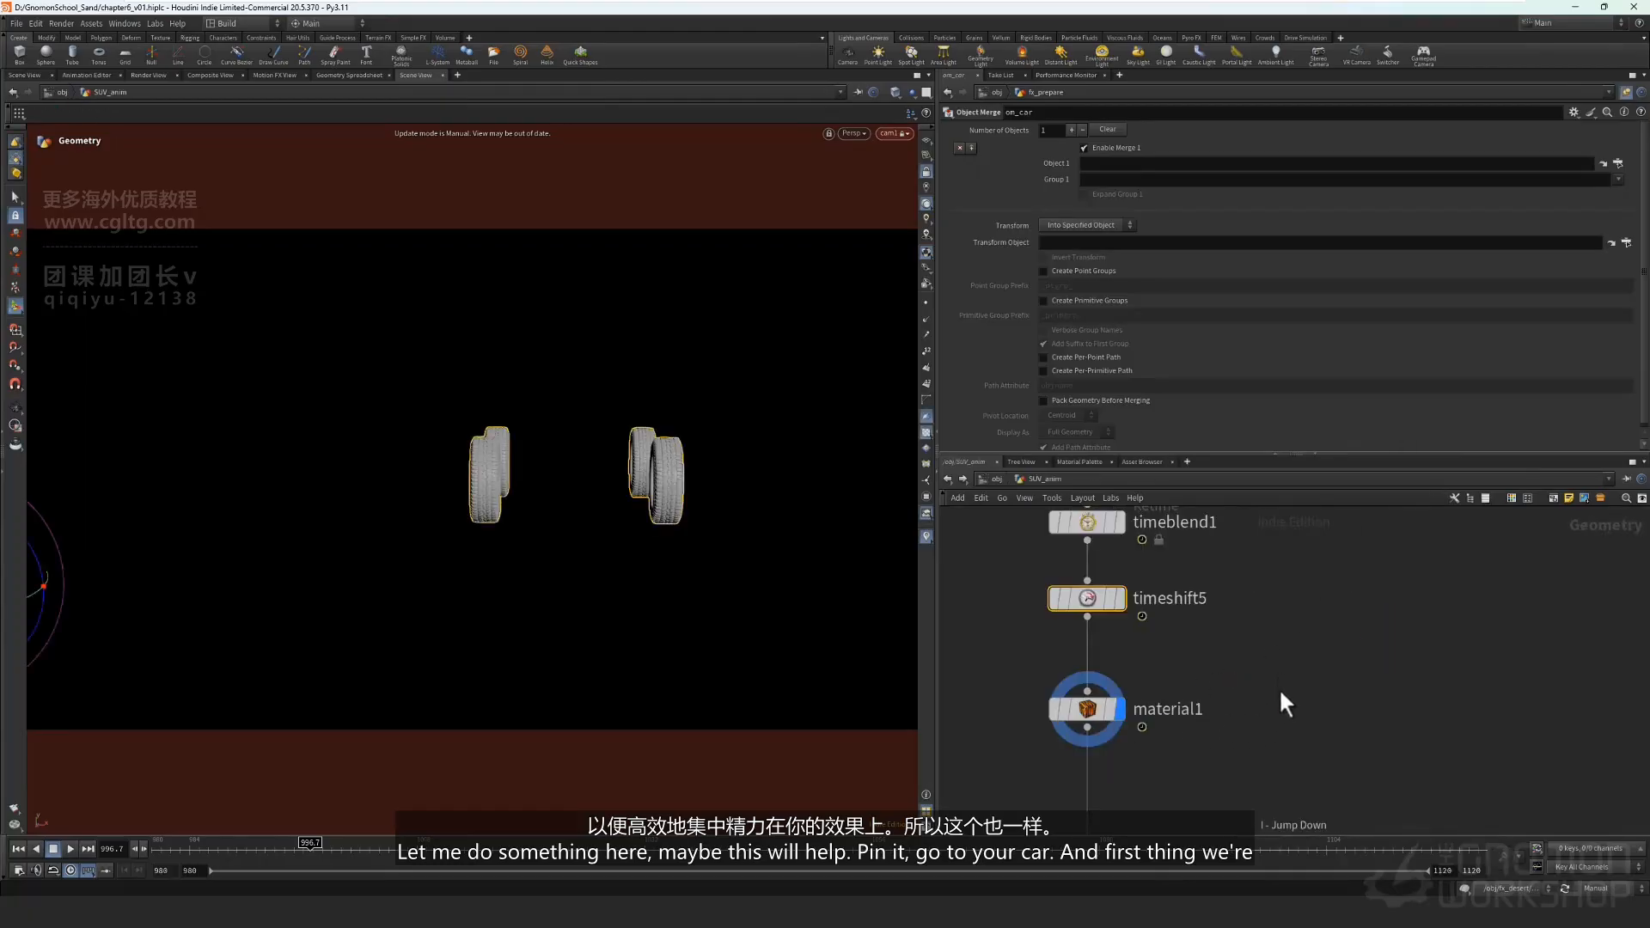
Locate the OUT_ALL_TRUCK null at the end of the SUV_anim network and assign it as om_car's Object 1.
scroll(1263, 643, "up", 1)
scroll(1263, 644, "down", 3)
middle_click_drag(1264, 643, 1360, 655)
scroll(1259, 601, "down", 3)
scroll(1259, 602, "down", 4)
scroll(1255, 631, "up", 3)
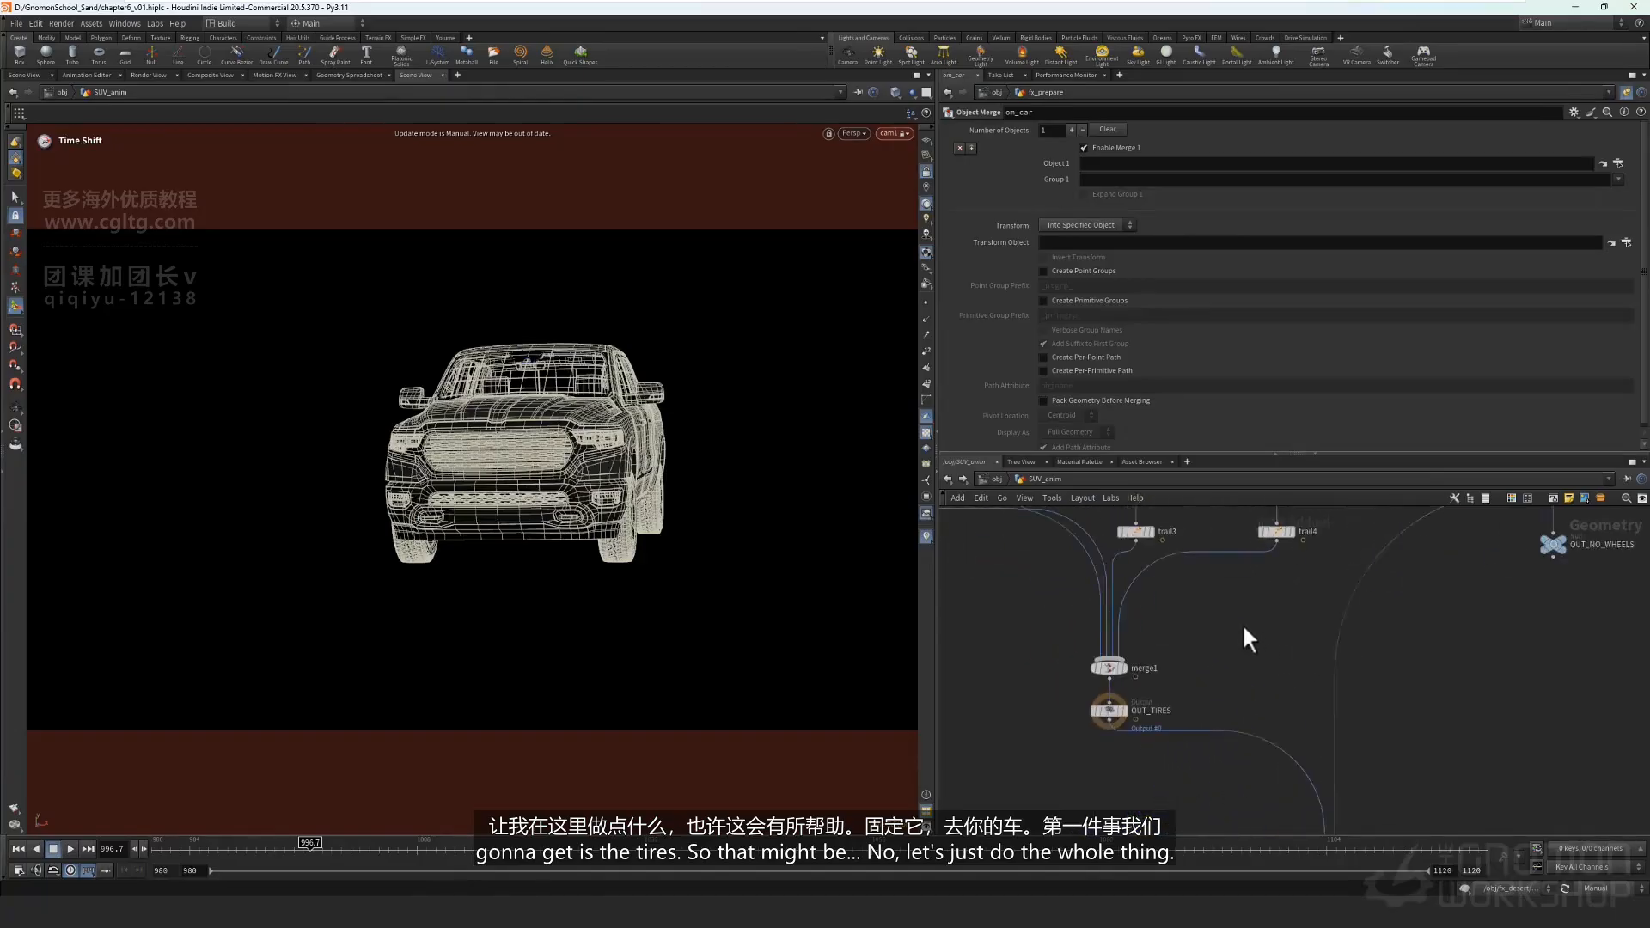
scroll(1245, 630, "down", 4)
middle_click_drag(1348, 753, 1291, 533)
scroll(1272, 620, "up", 4)
middle_click_drag(1272, 624, 1279, 671)
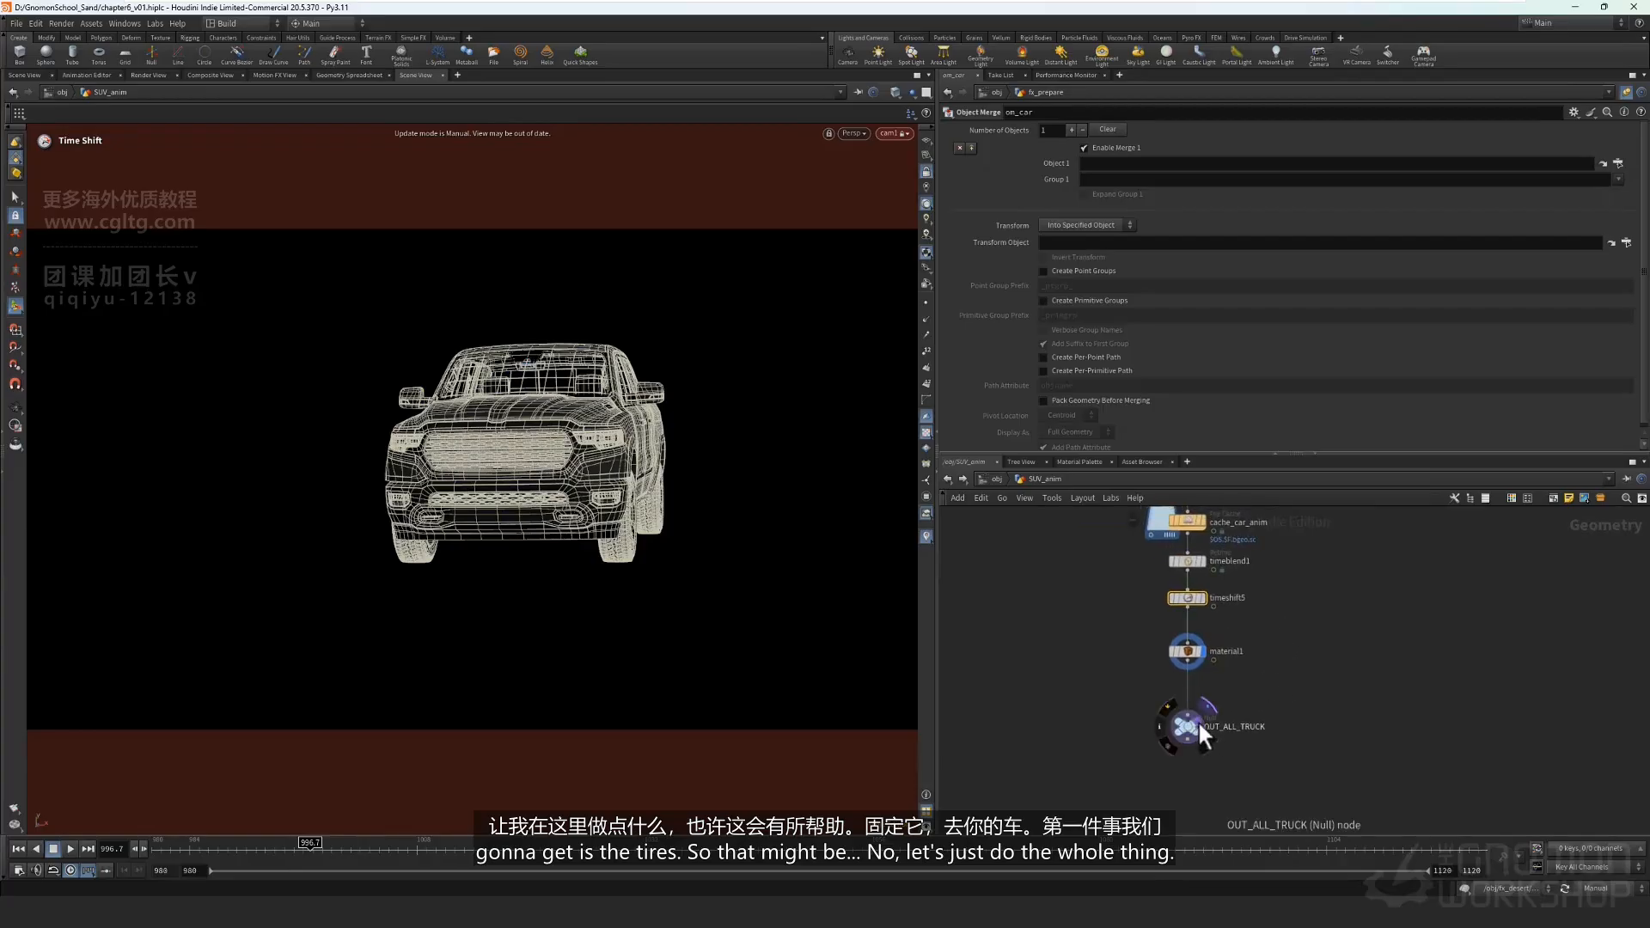
left_click_drag(1198, 720, 1382, 163)
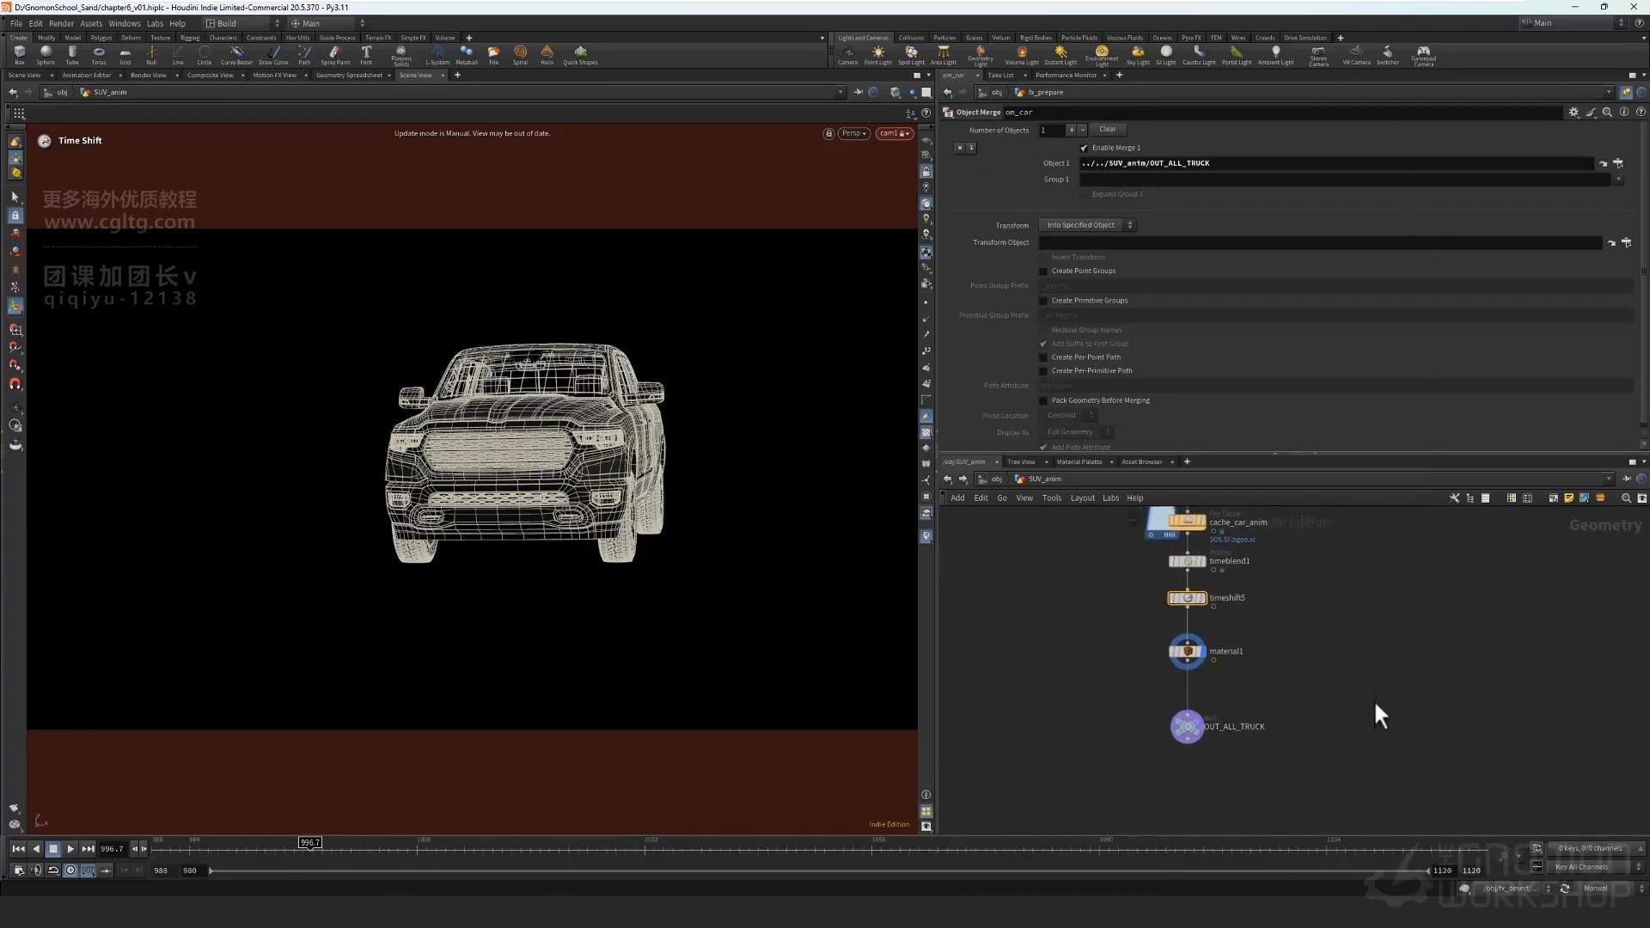
Go back inside fx_prepare and set the update mode to Auto Update.
key("u")
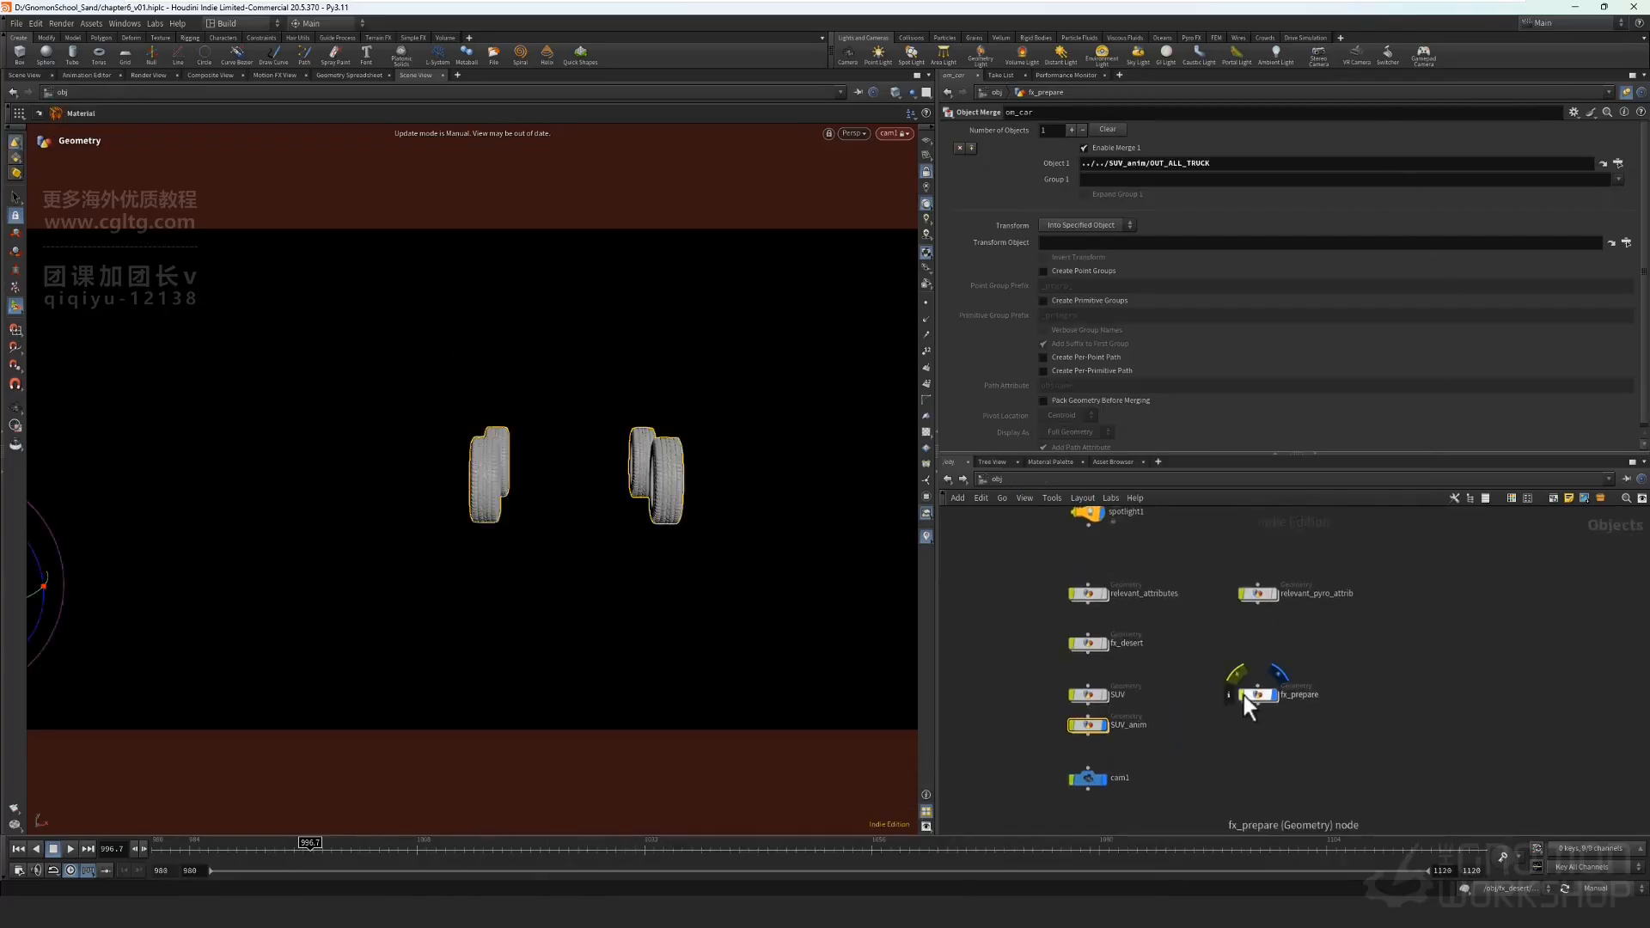
double_click(1253, 694)
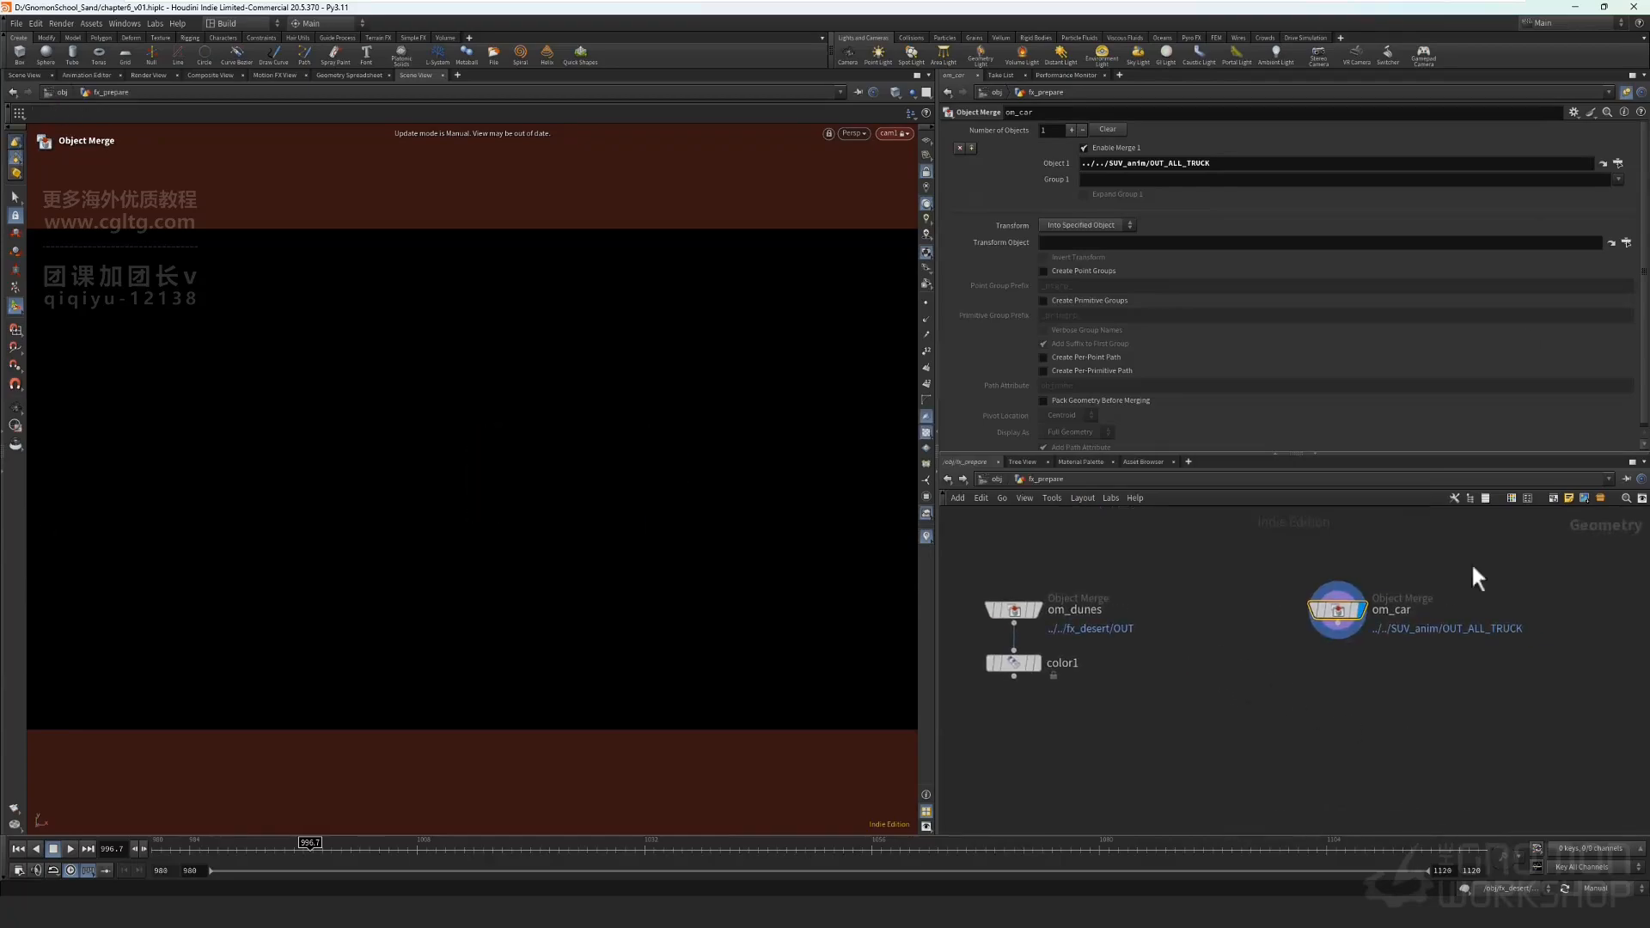
scroll(1138, 735, "up", 2)
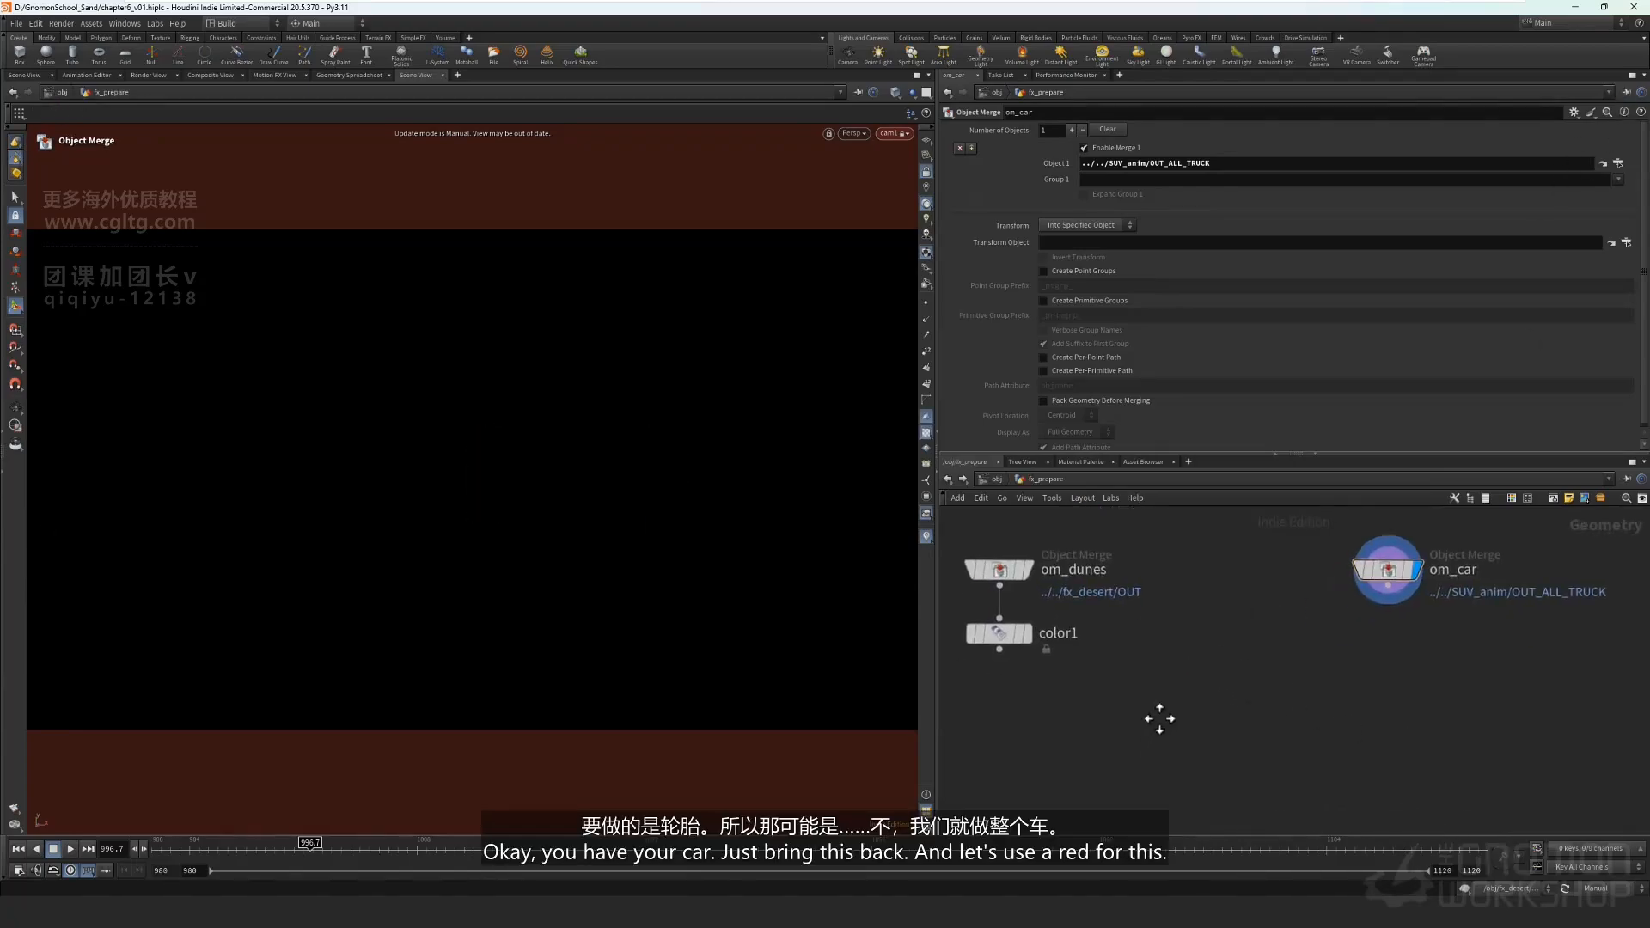
middle_click_drag(1159, 719, 1172, 733)
middle_click_drag(1244, 673, 1234, 721)
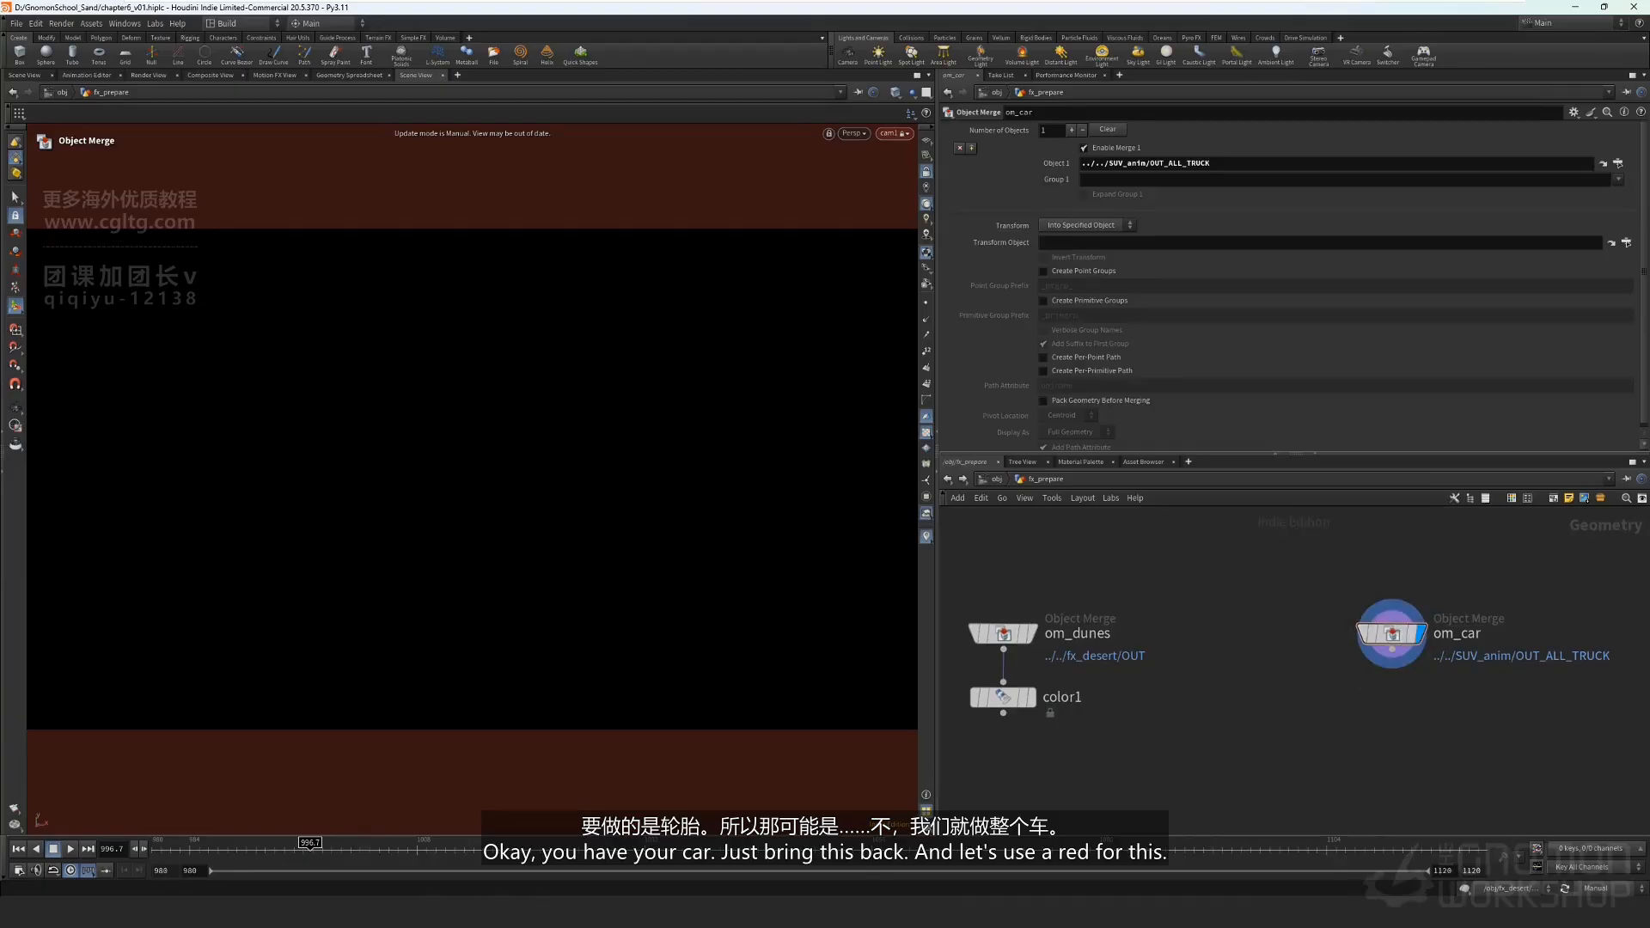
left_click(1613, 892)
left_click(1603, 853)
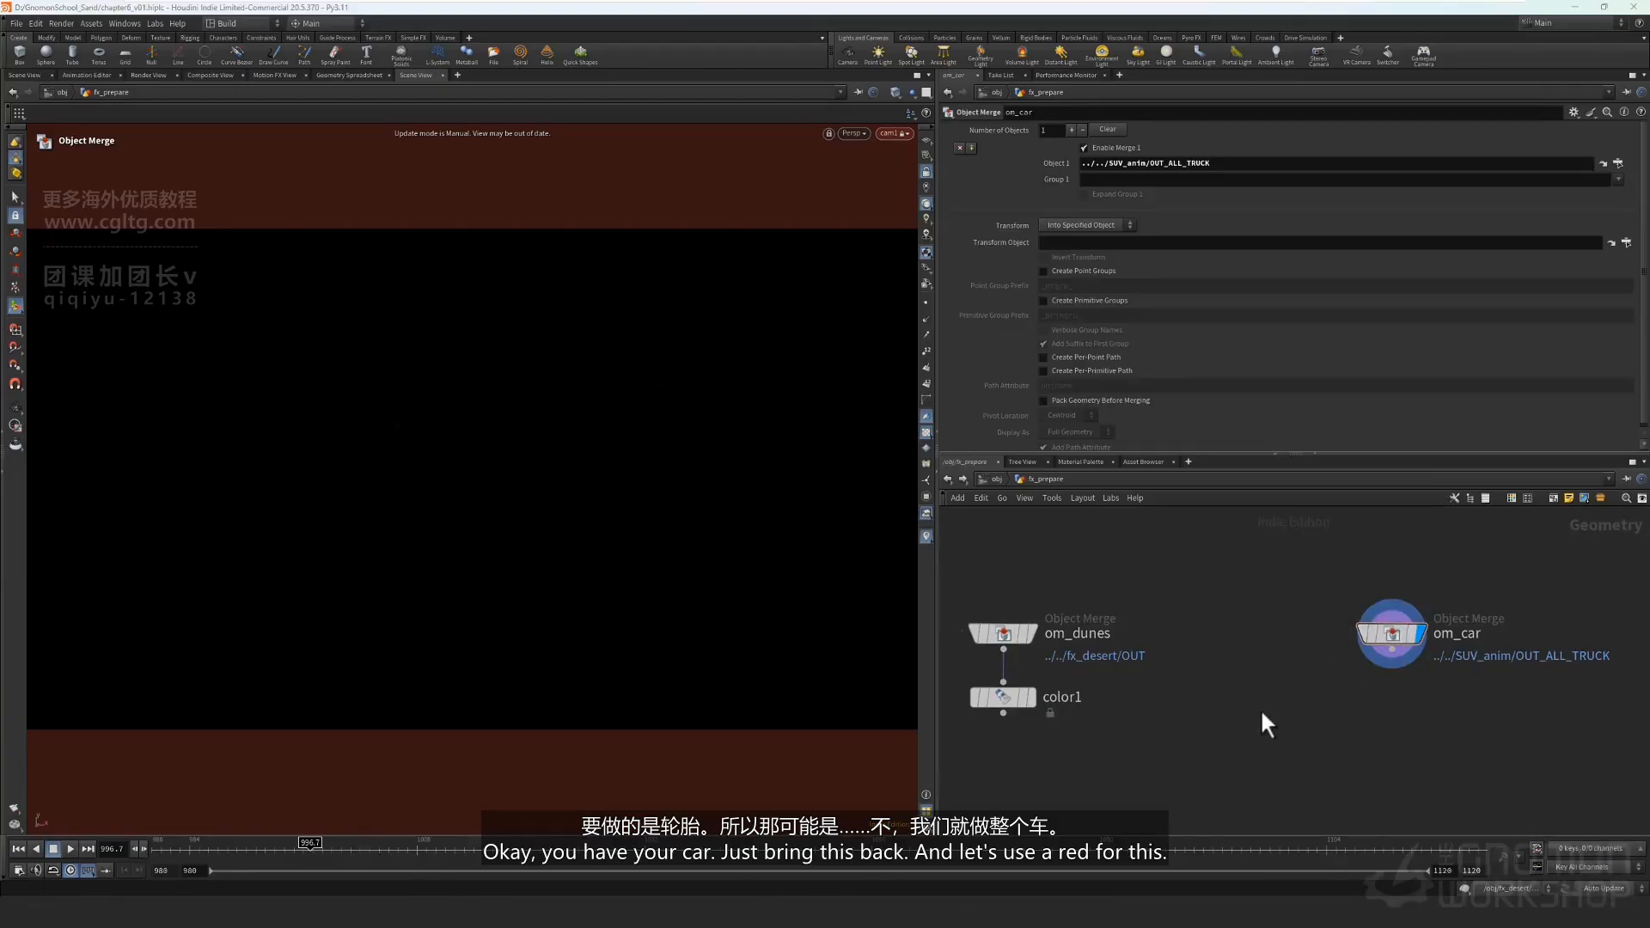
Add a Color node below om_car, wired to its output, and display it.
middle_click_drag(1172, 722, 1300, 703)
key("Tab")
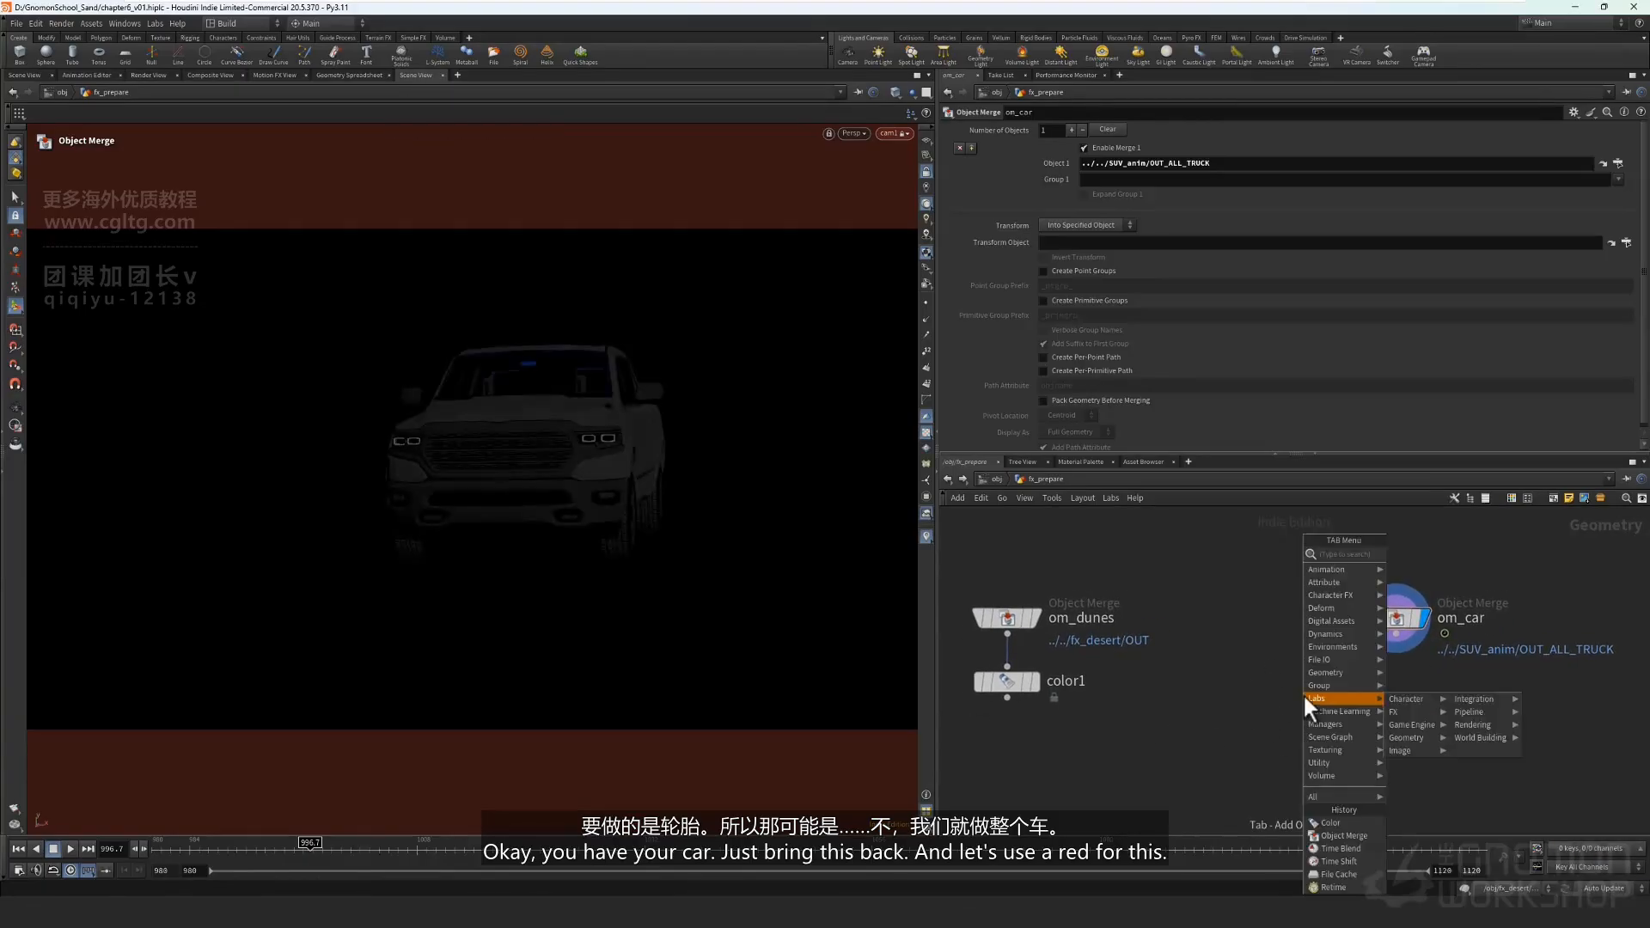
type("color")
key("Return")
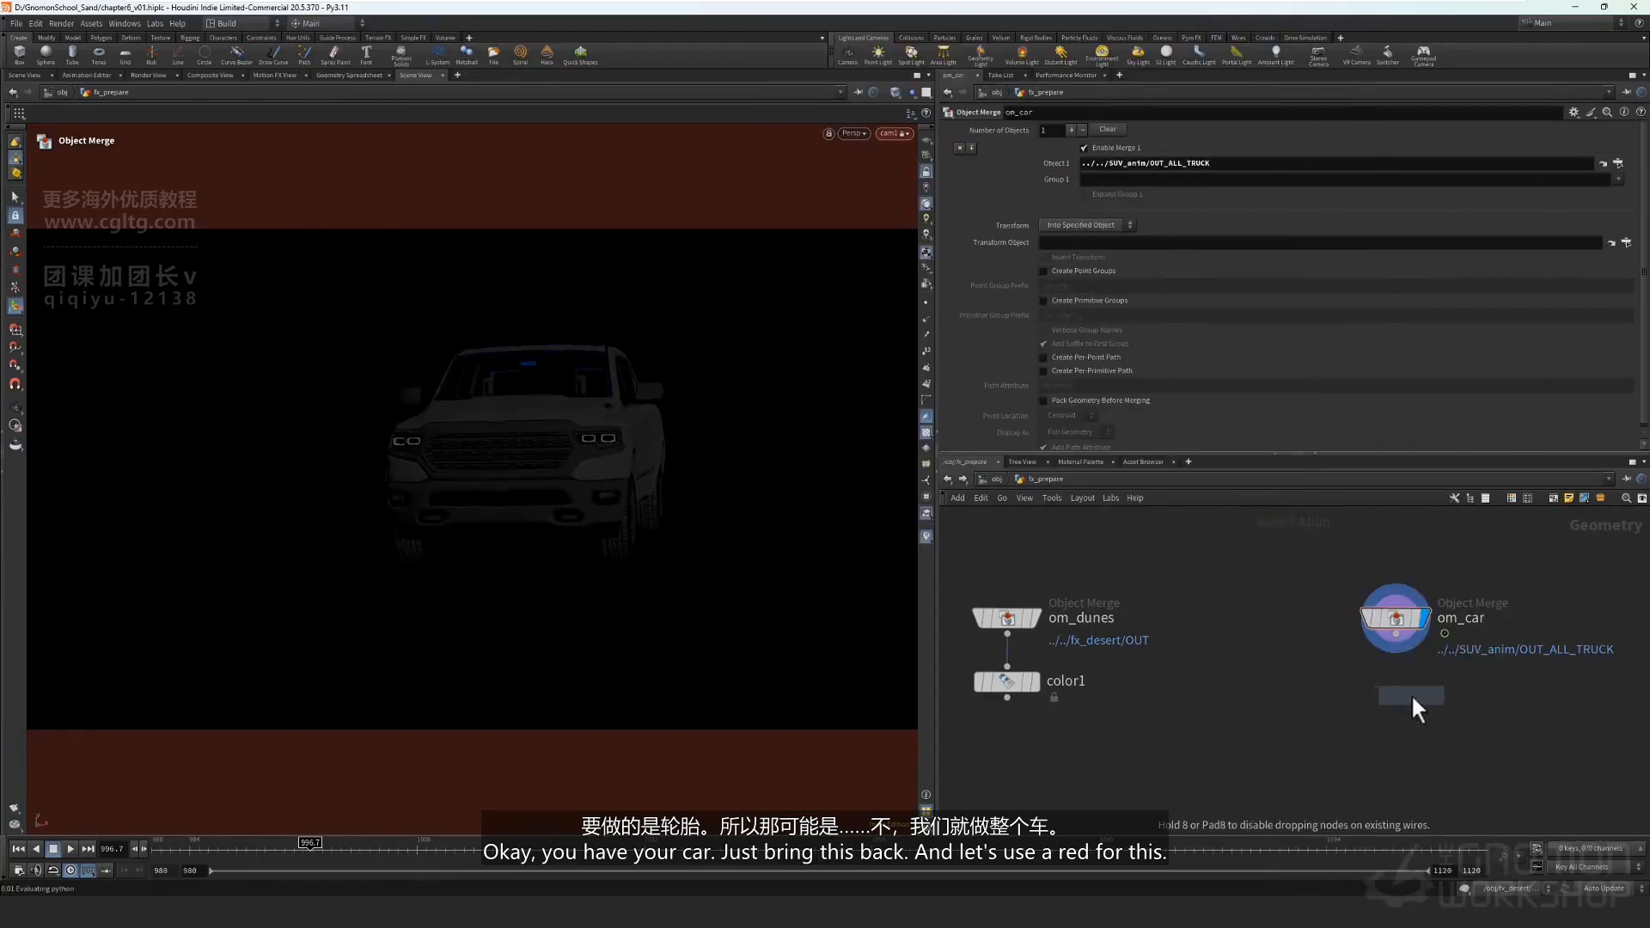
left_click(1391, 690)
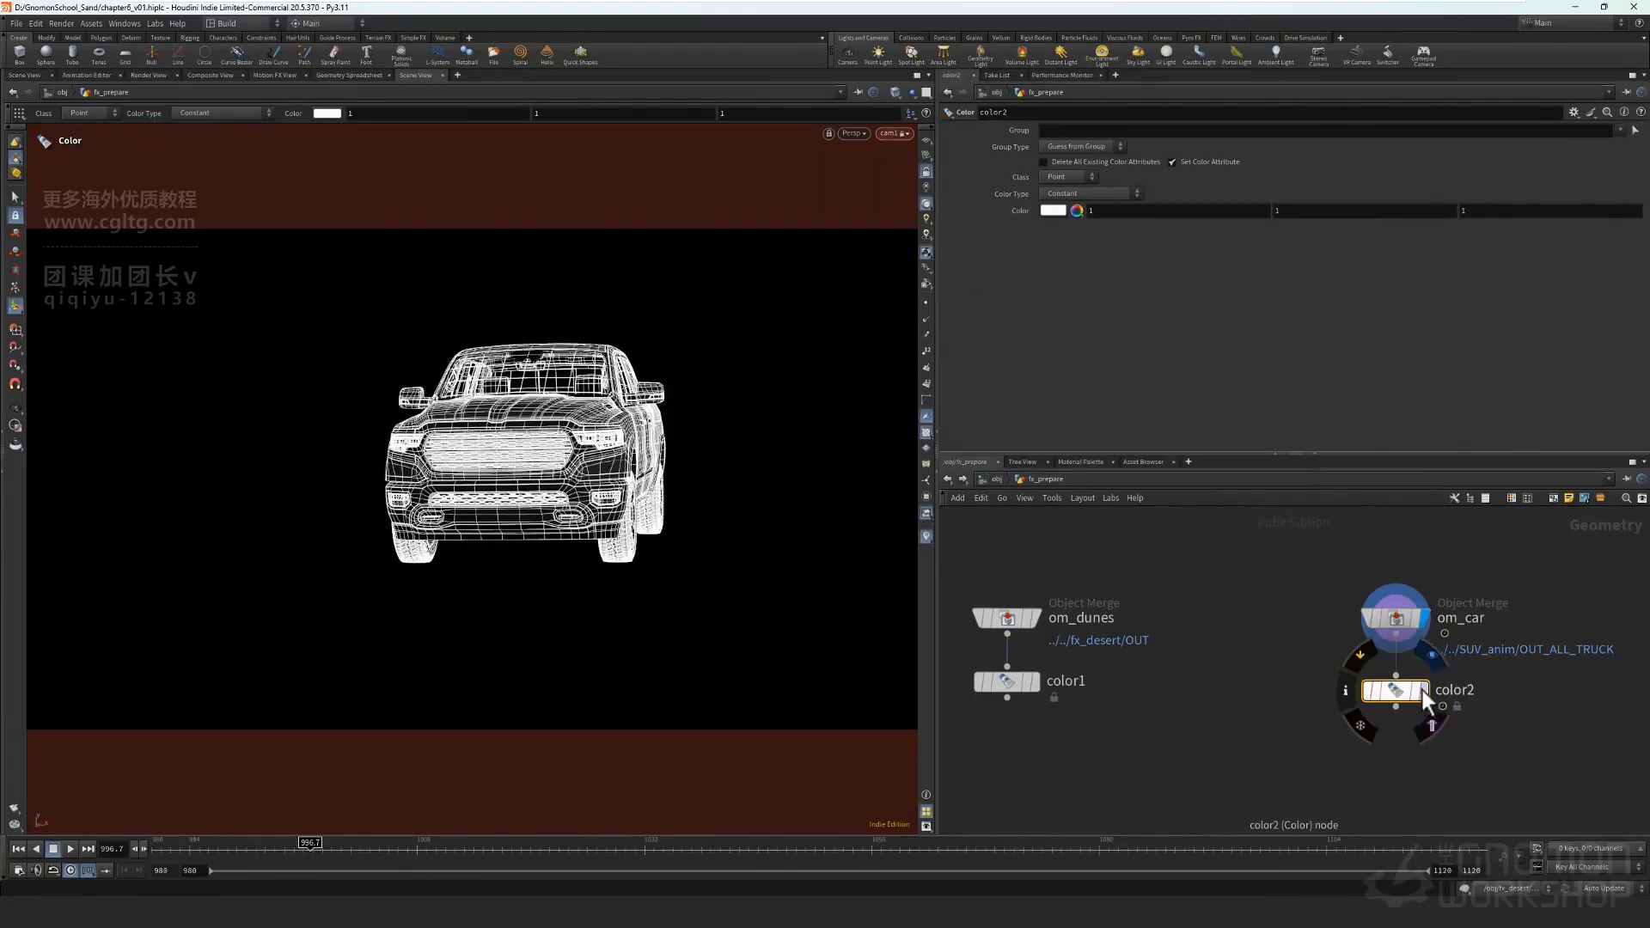
left_click(1424, 693)
Set color2's color to pure red (1, 0, 0).
left_click(1294, 209)
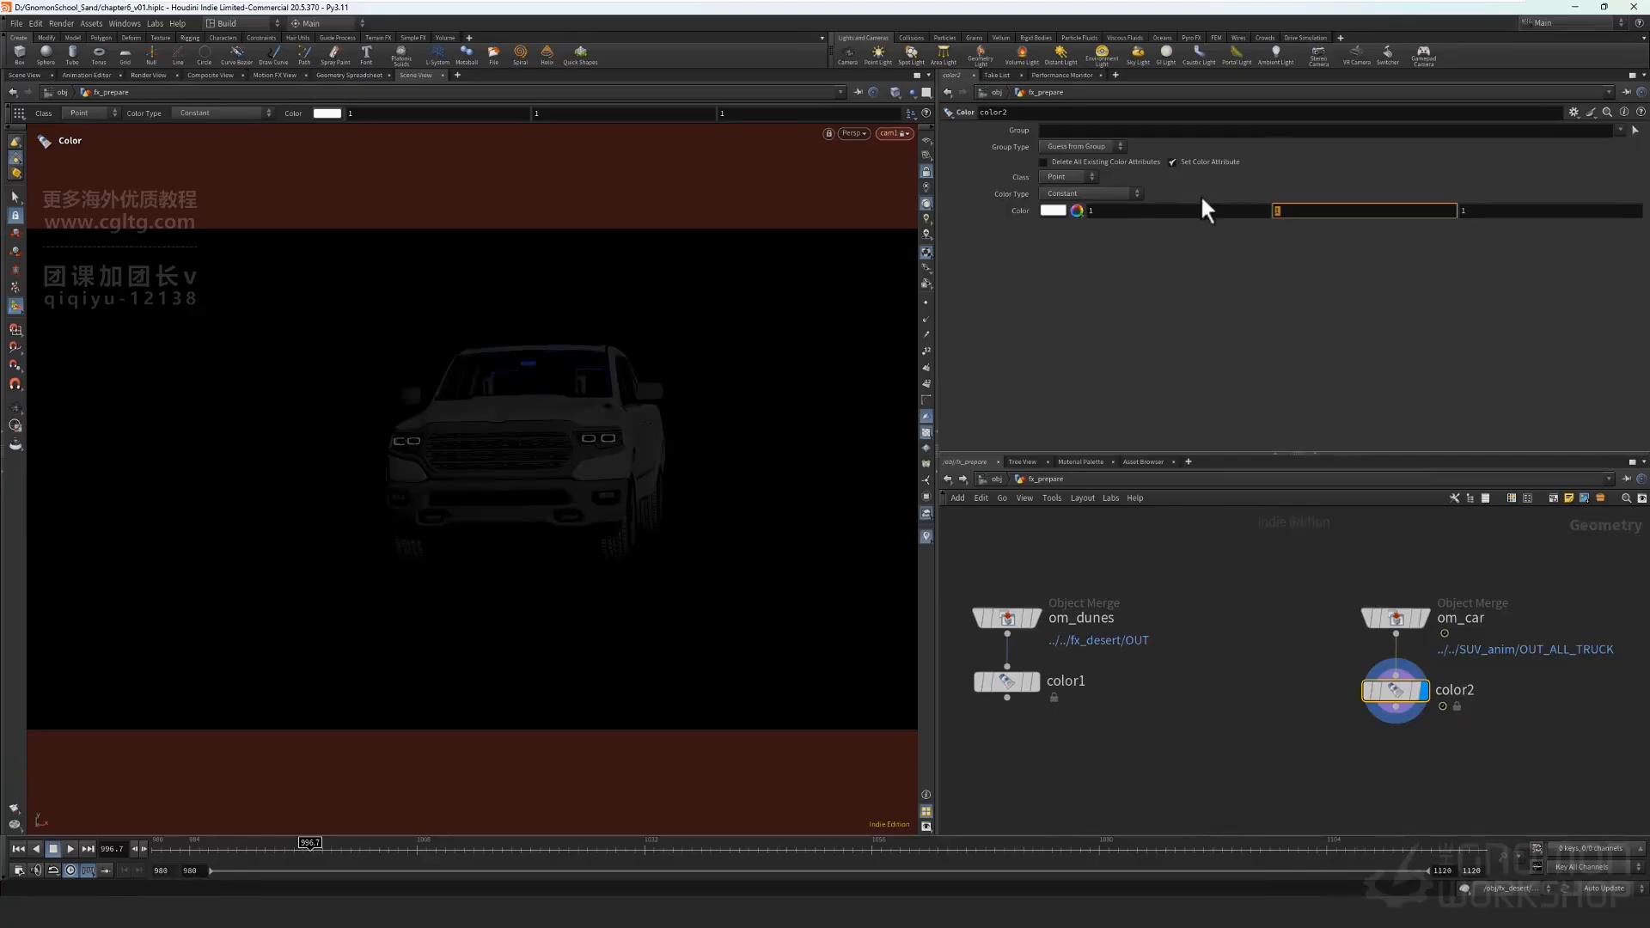
type("0")
key("Tab")
type("0")
key("Tab")
middle_click_drag(1133, 753, 1183, 738)
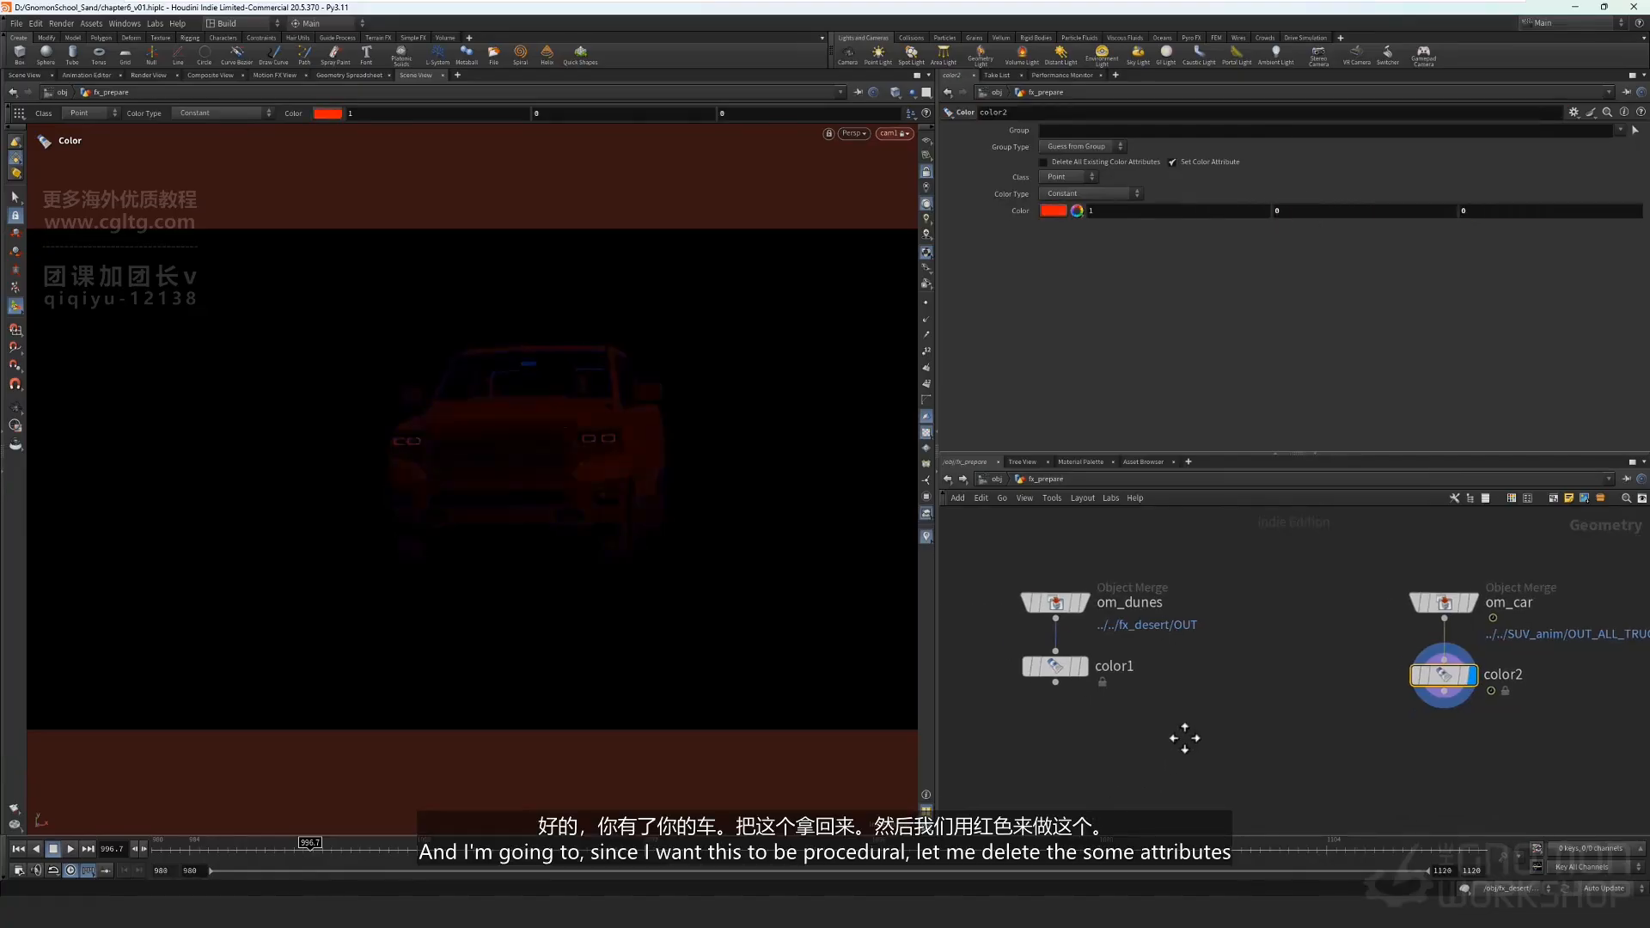
left_click(1182, 738)
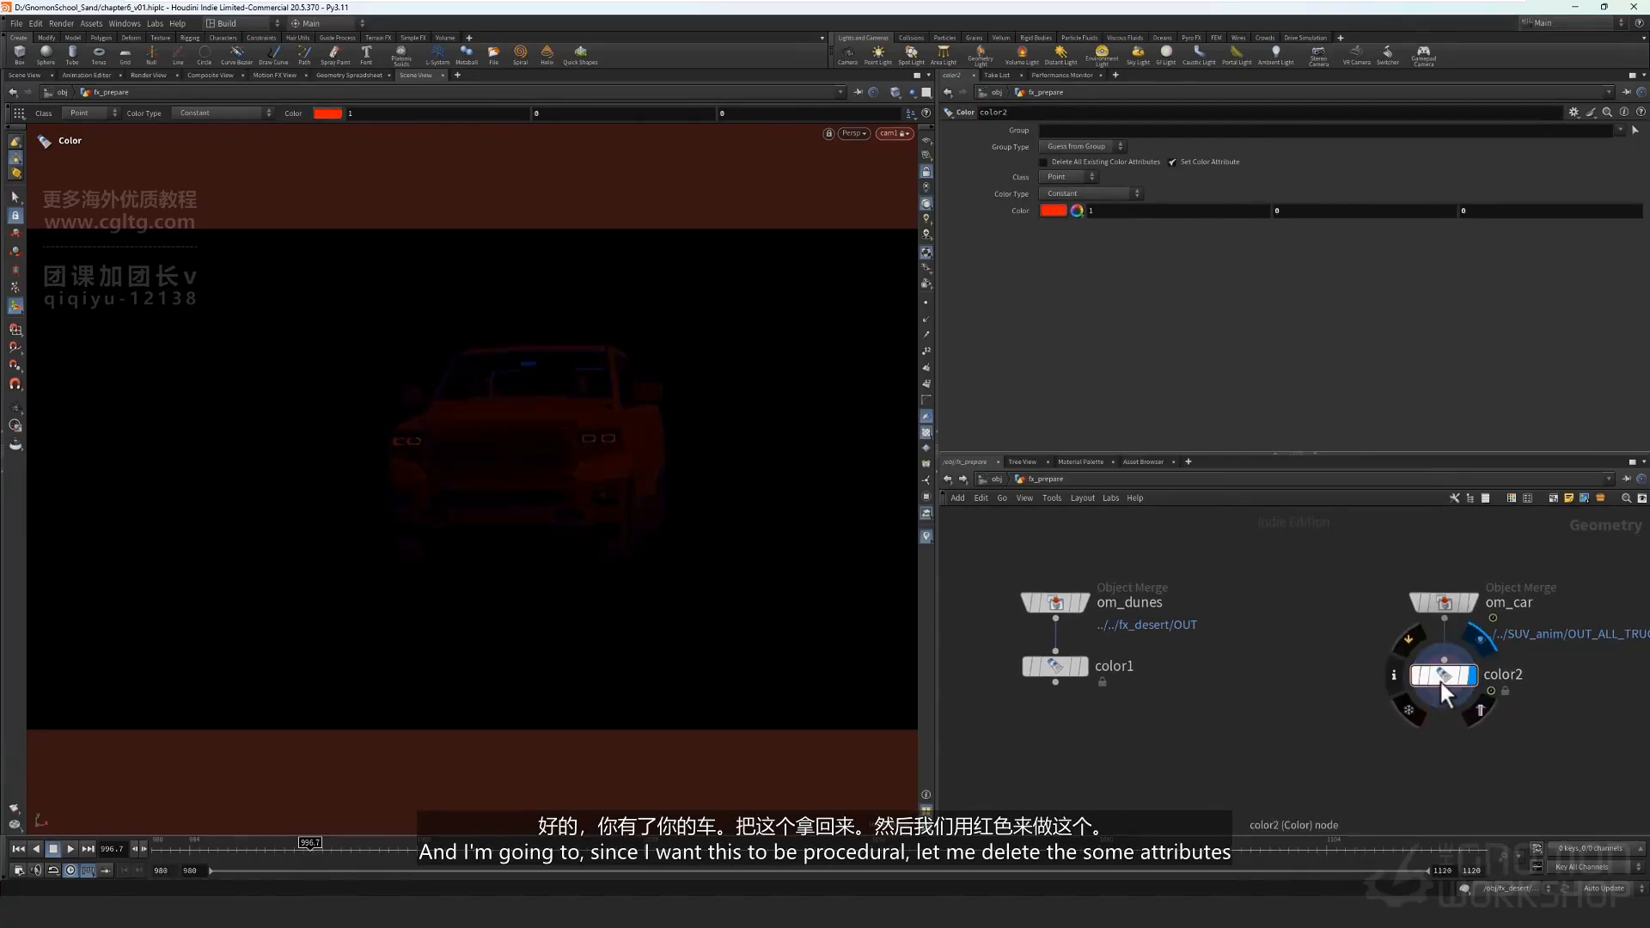
Move color2 down and insert an Attribute Delete node between om_car and color2.
left_click_drag(1440, 682, 1441, 747)
key("Tab")
type("del")
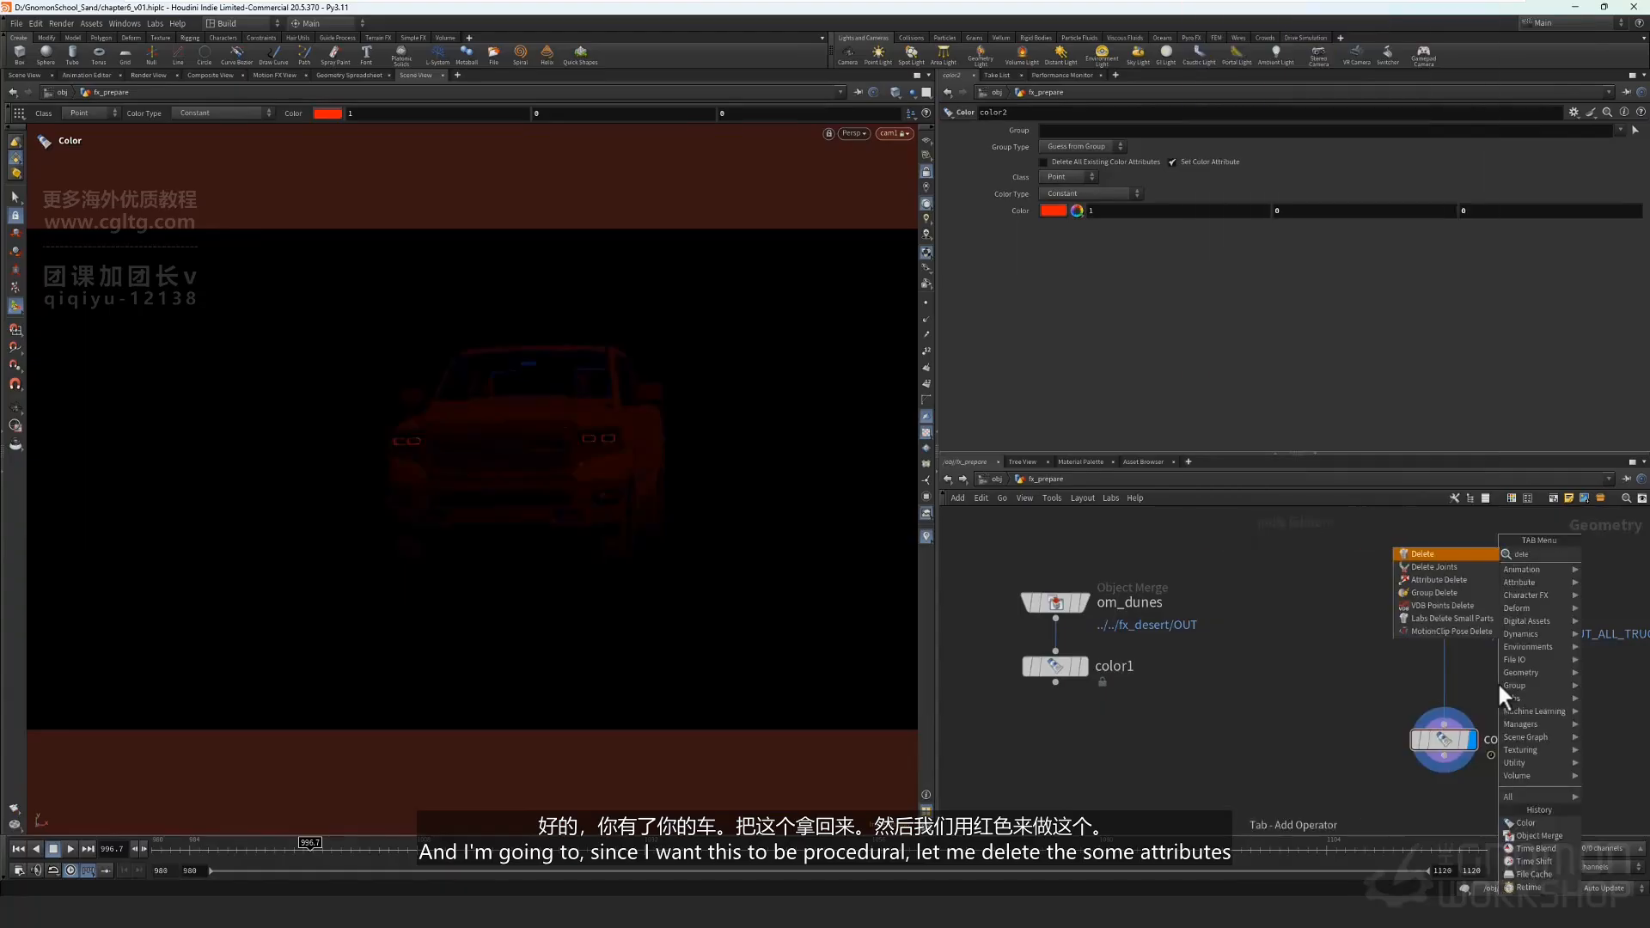
left_click(1453, 592)
left_click(1444, 656)
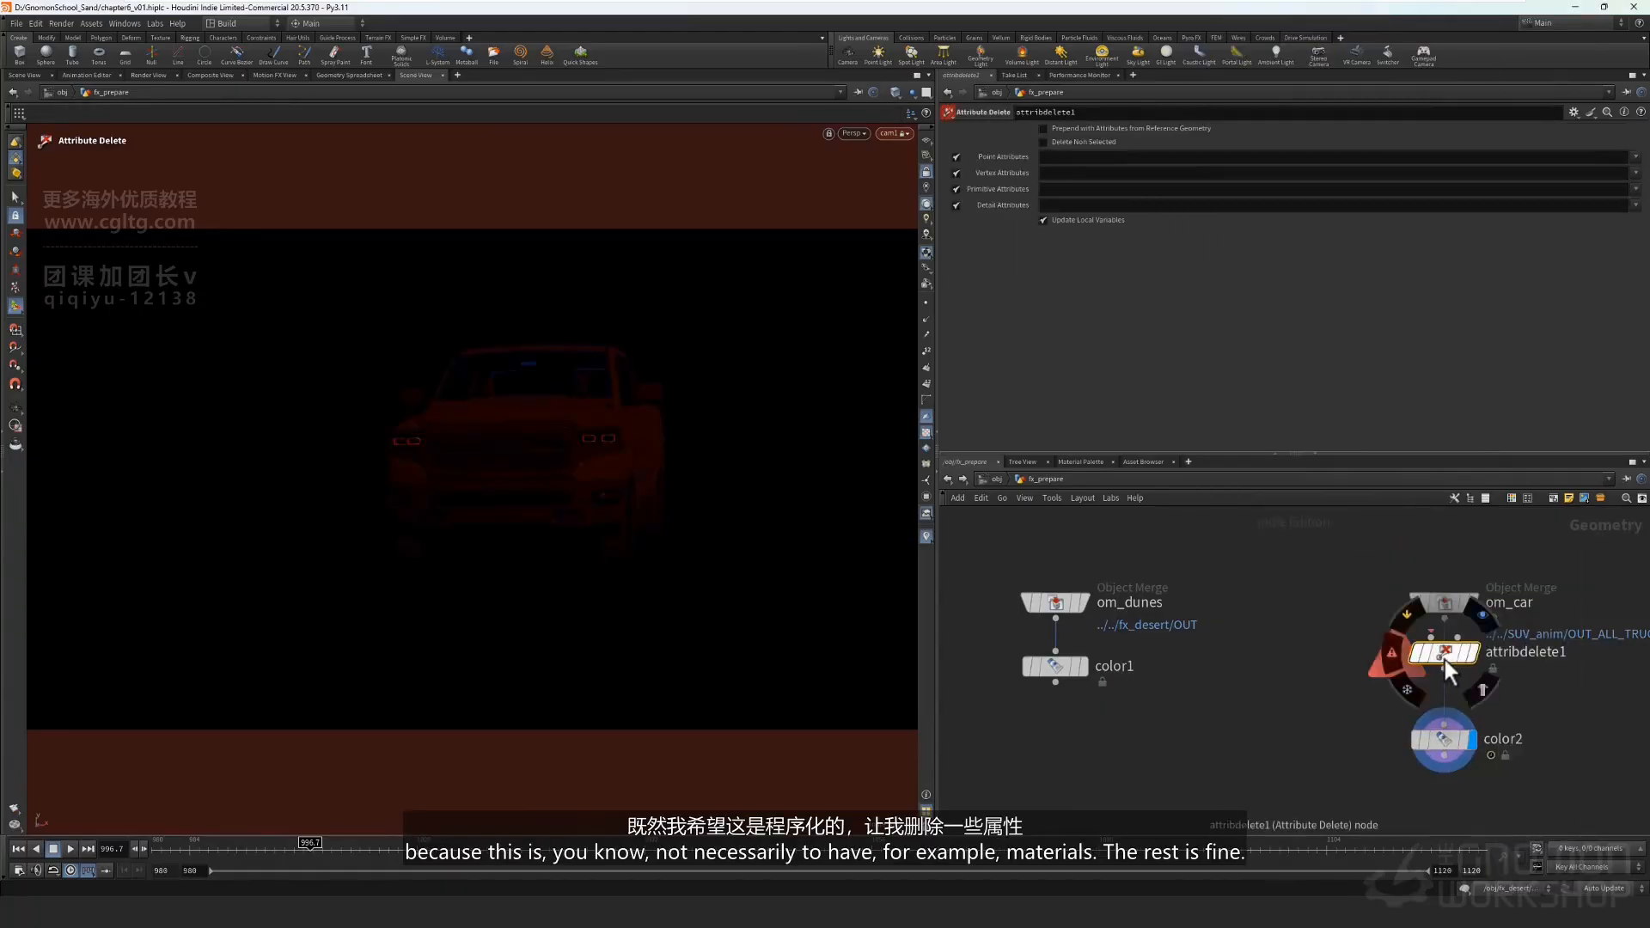
Set the Attribute Delete node to remove the primitive attribute shop_materialpath from the truck.
left_click(1635, 189)
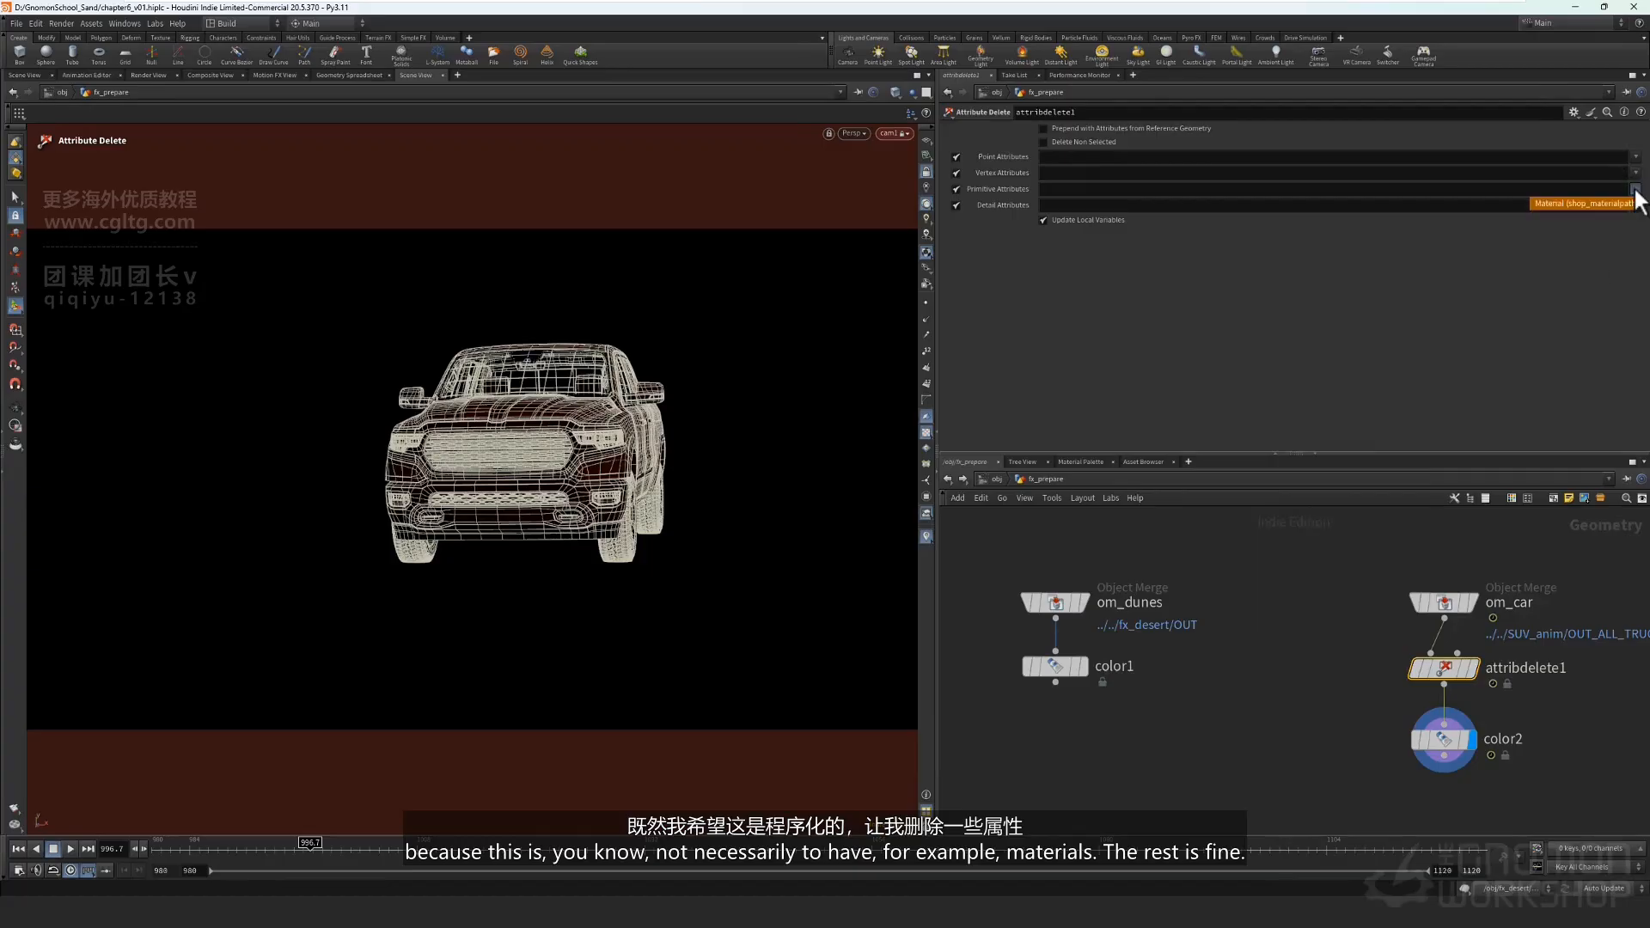
left_click(1586, 204)
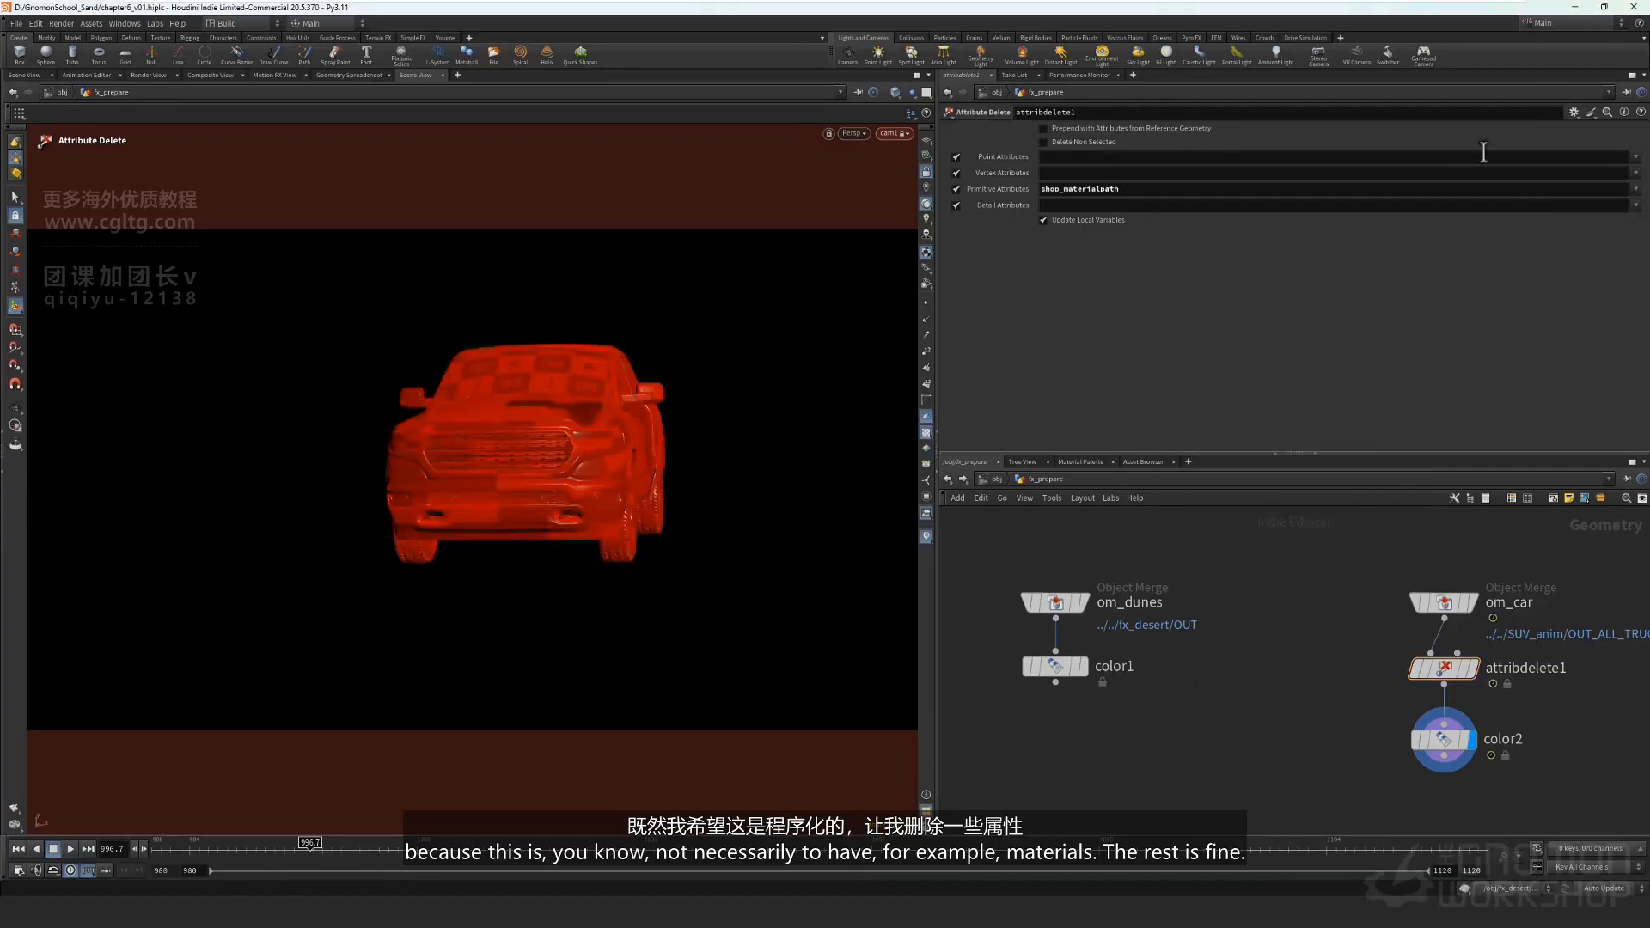
left_click(1636, 157)
middle_click_drag(1259, 703, 1197, 678)
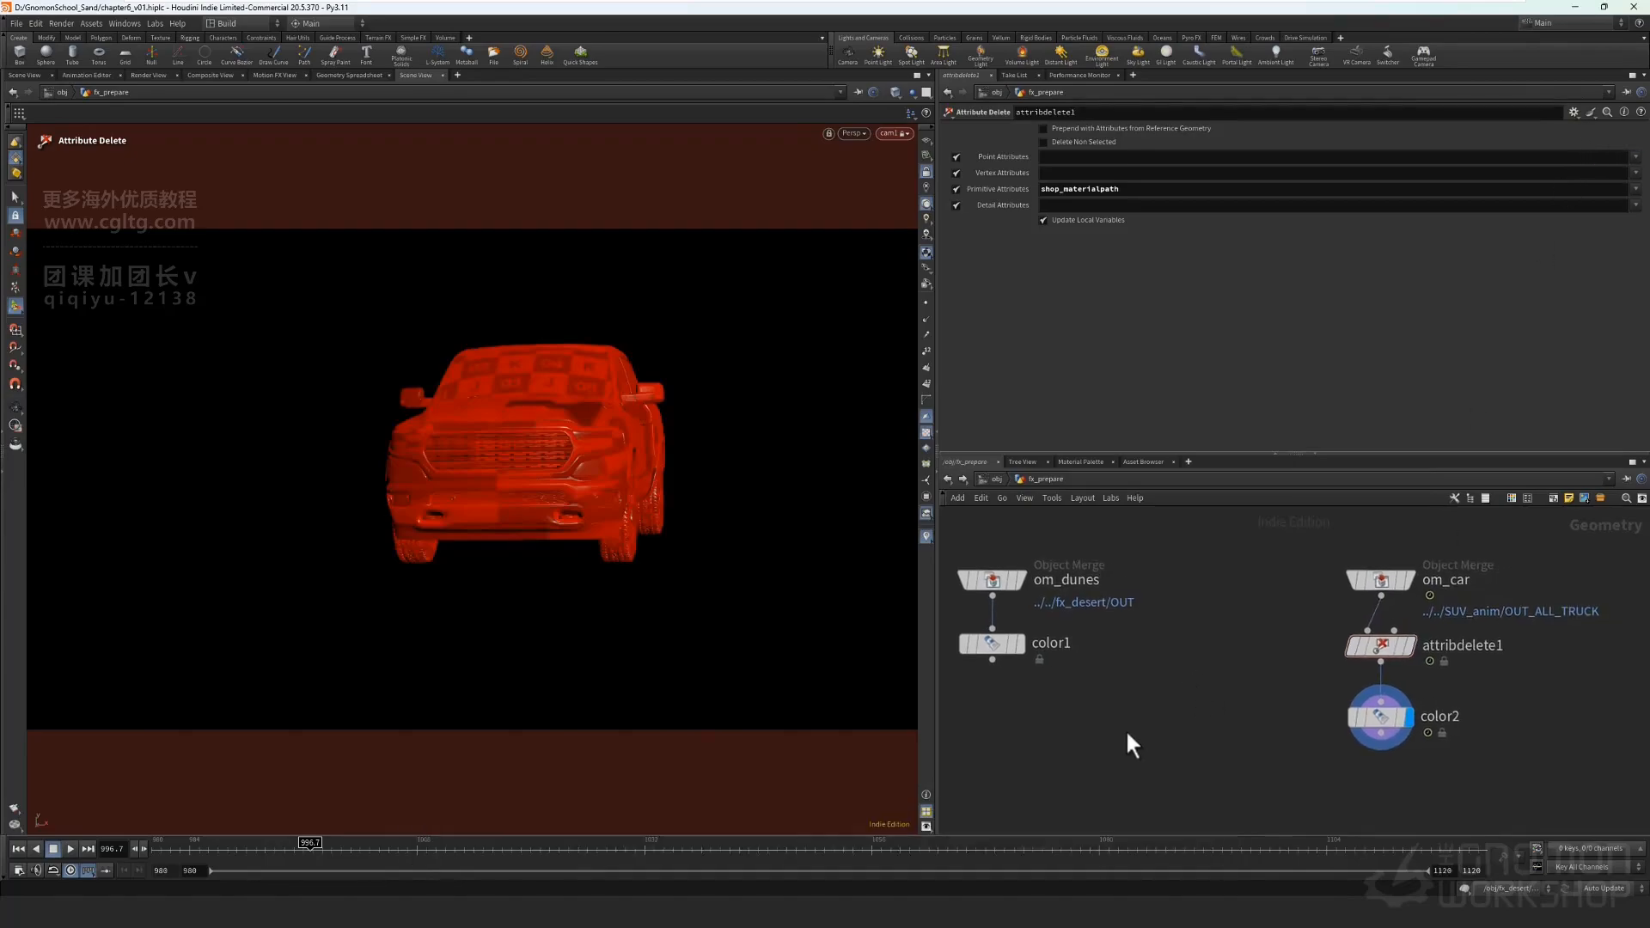
key("Tab")
type("sop")
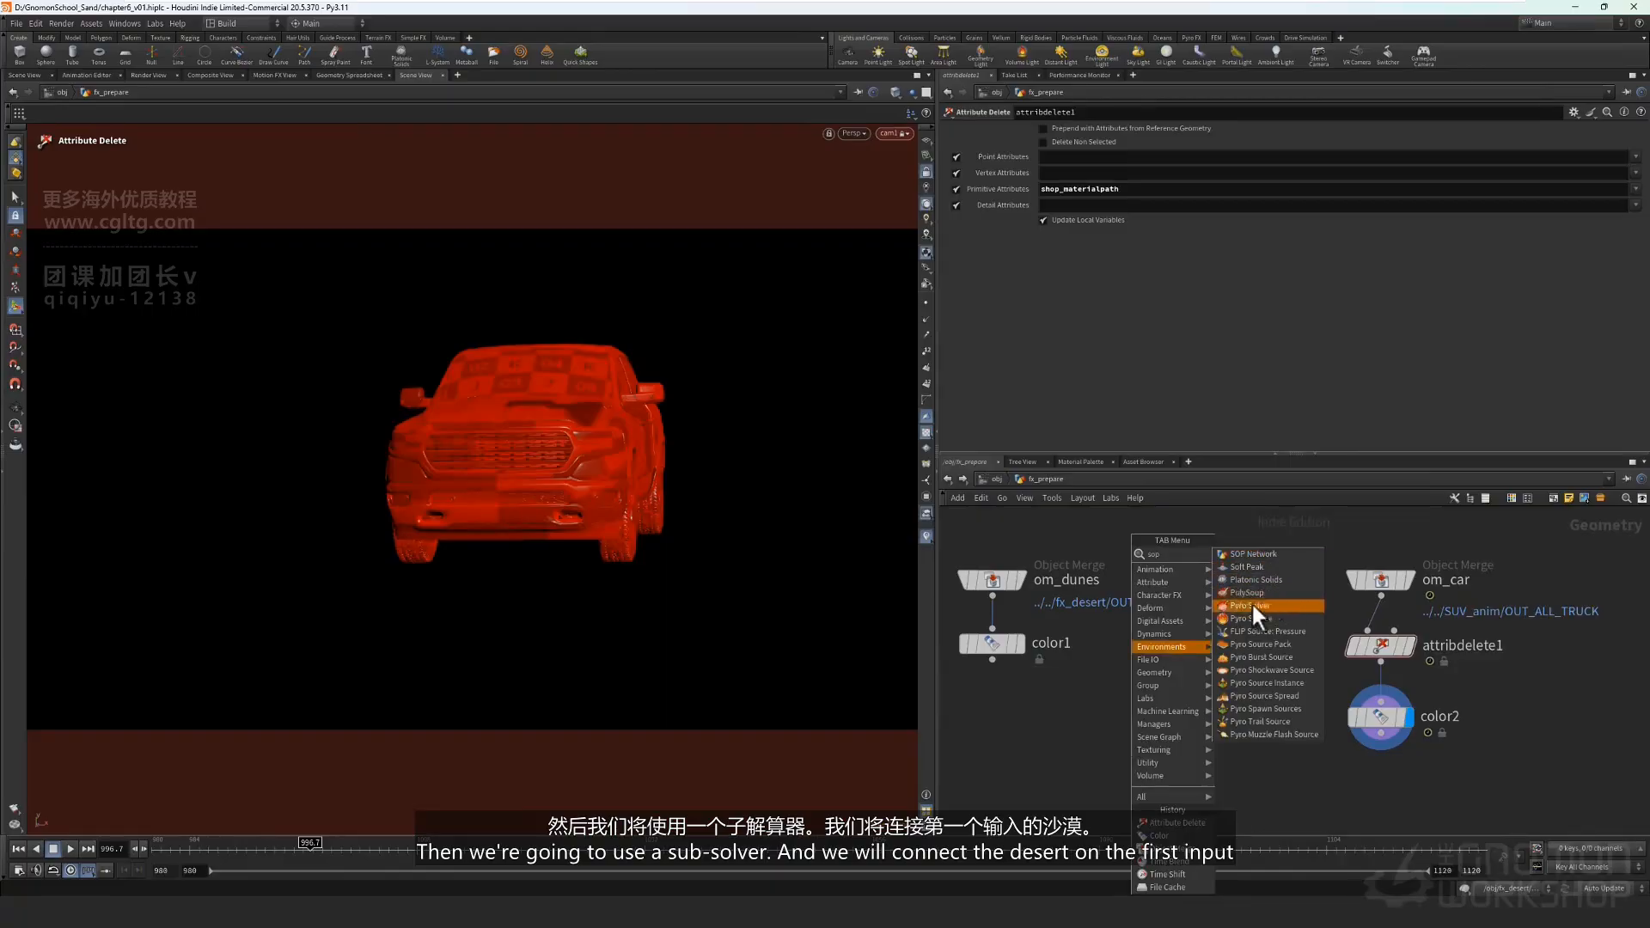
left_click(1084, 771)
Add a Solver node below the dunes and truck branches.
key("Tab")
type("solver")
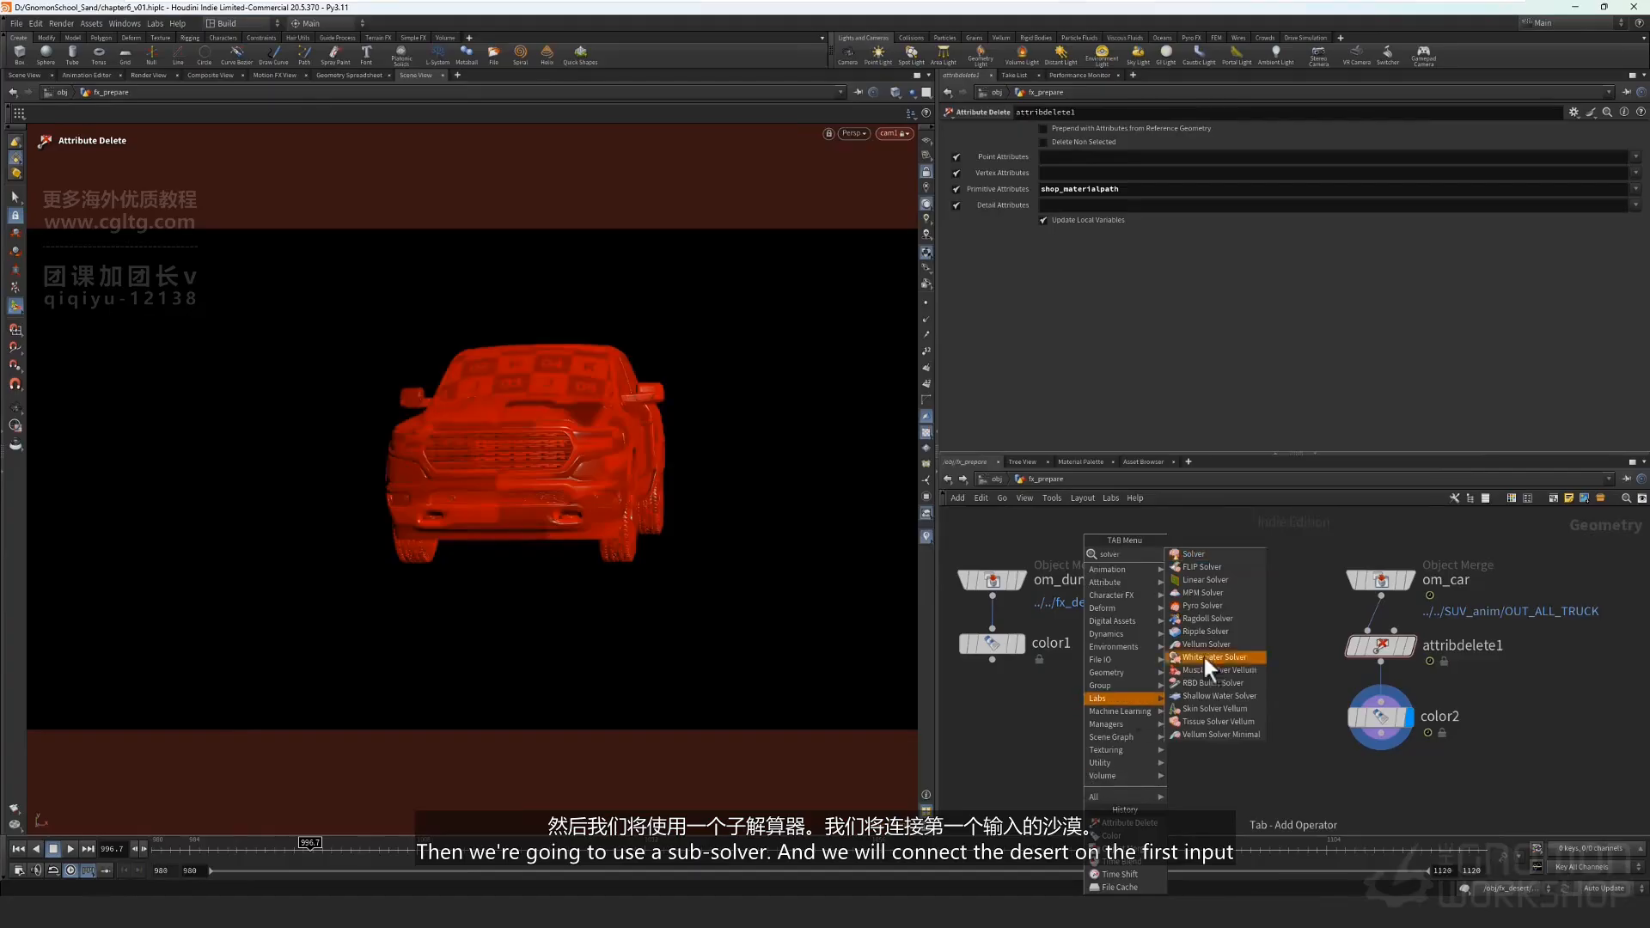
left_click(1226, 554)
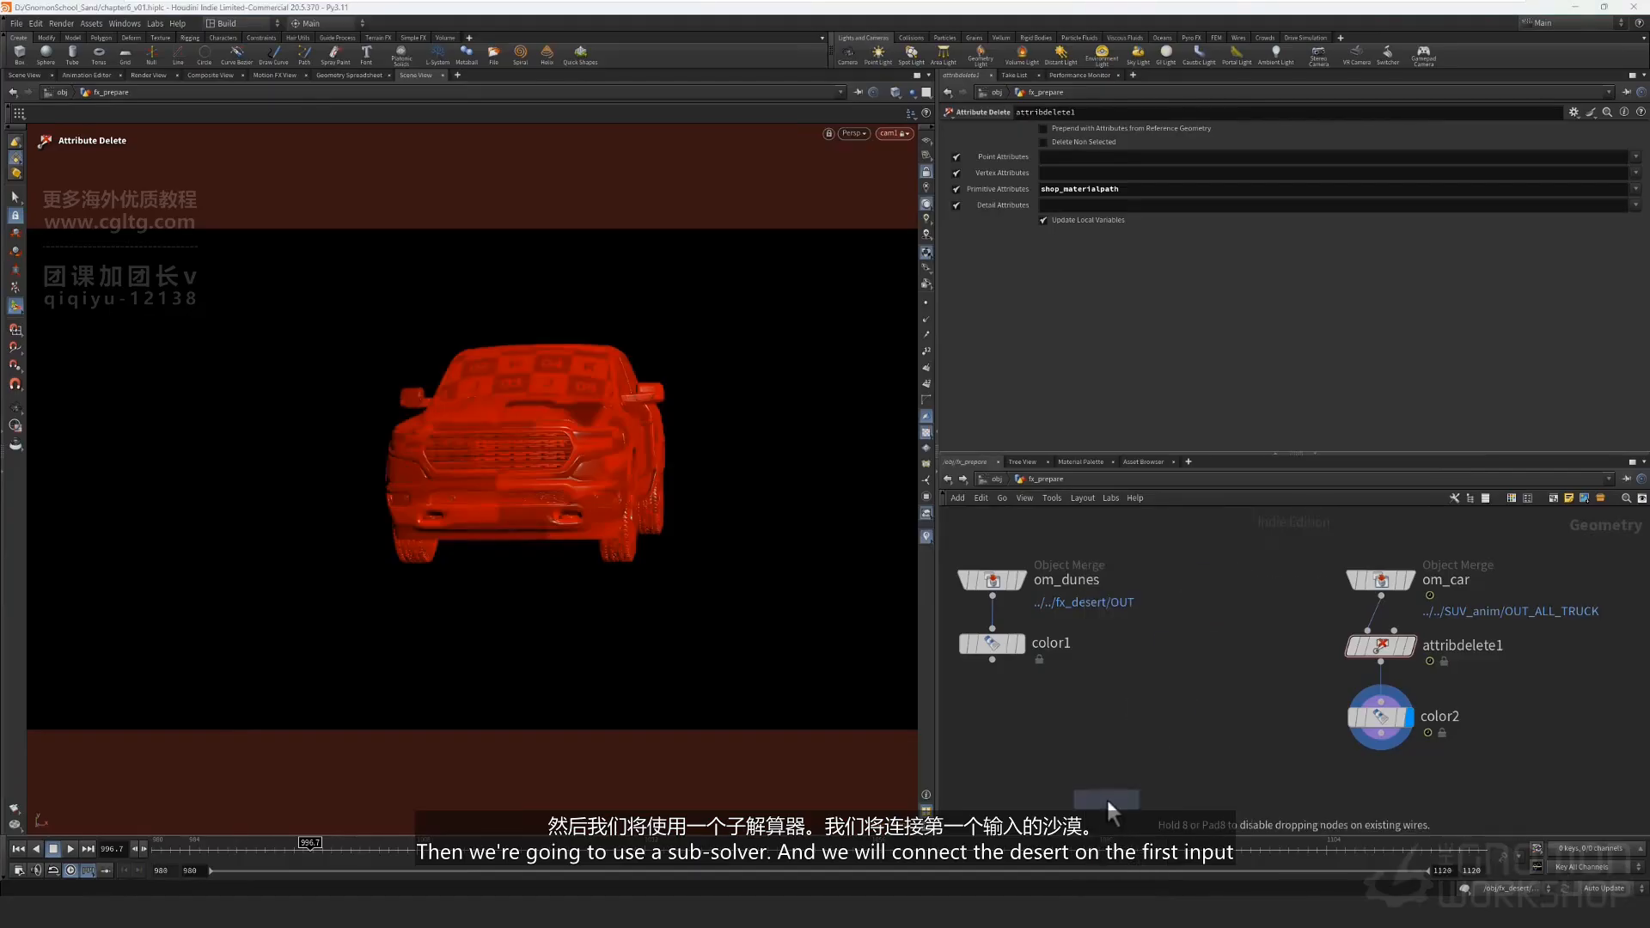
left_click(1106, 797)
Connect color1 to solver1's first input and color2 to its second, display the solver and go to the first frame.
middle_click_drag(1092, 710, 1169, 635)
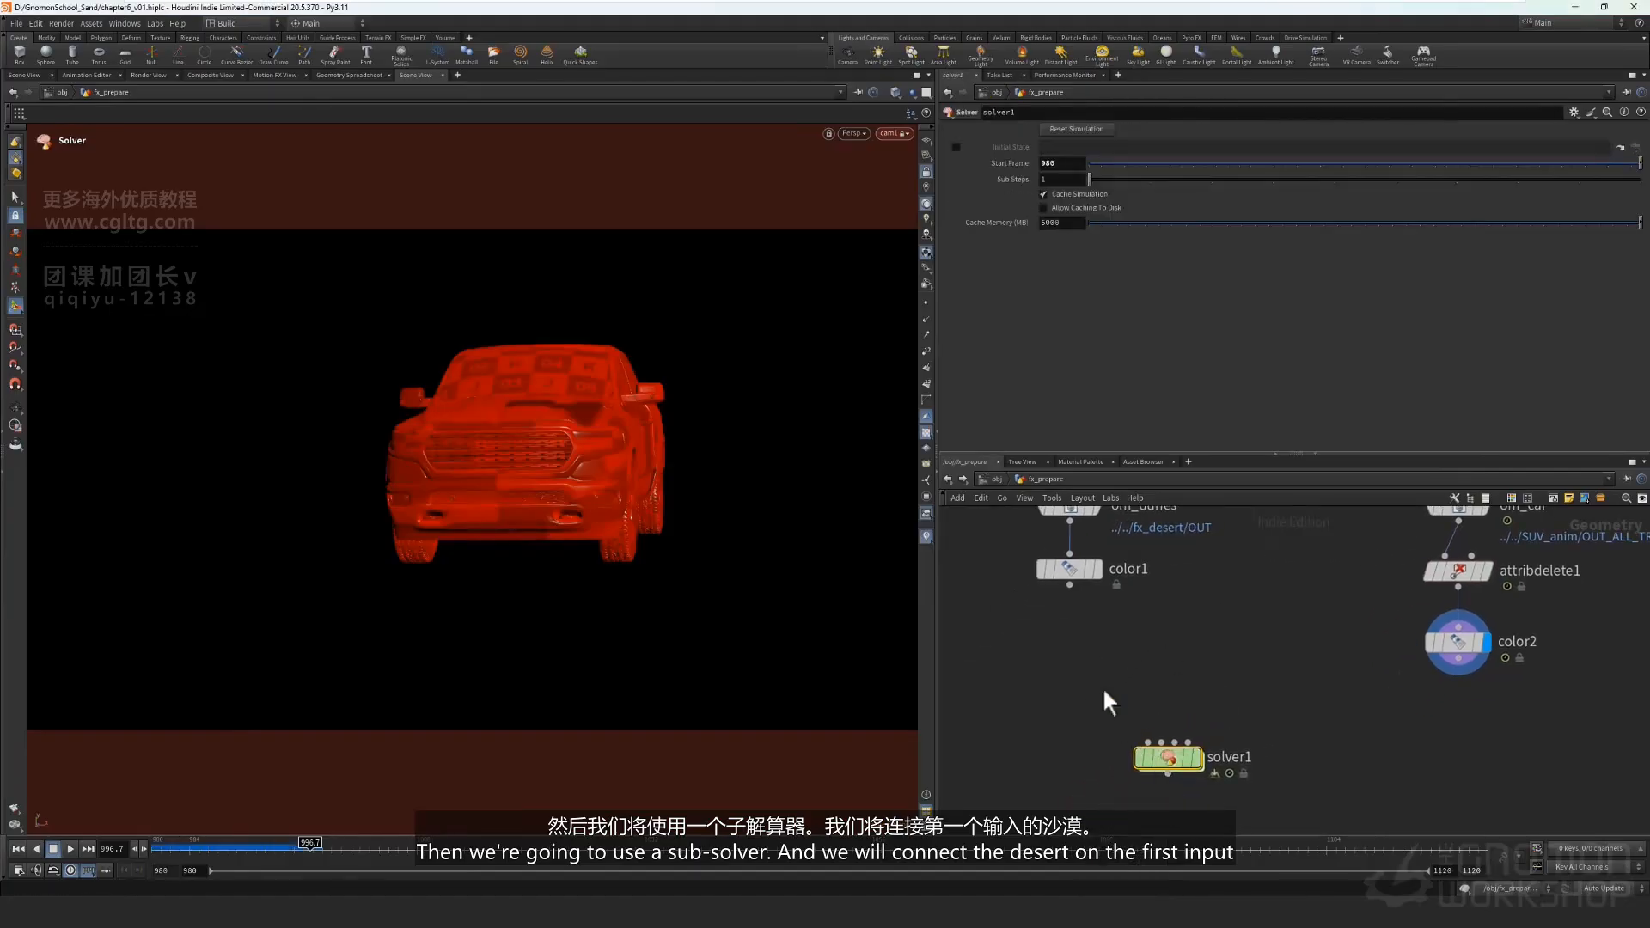
left_click(1071, 589)
left_click(1458, 676)
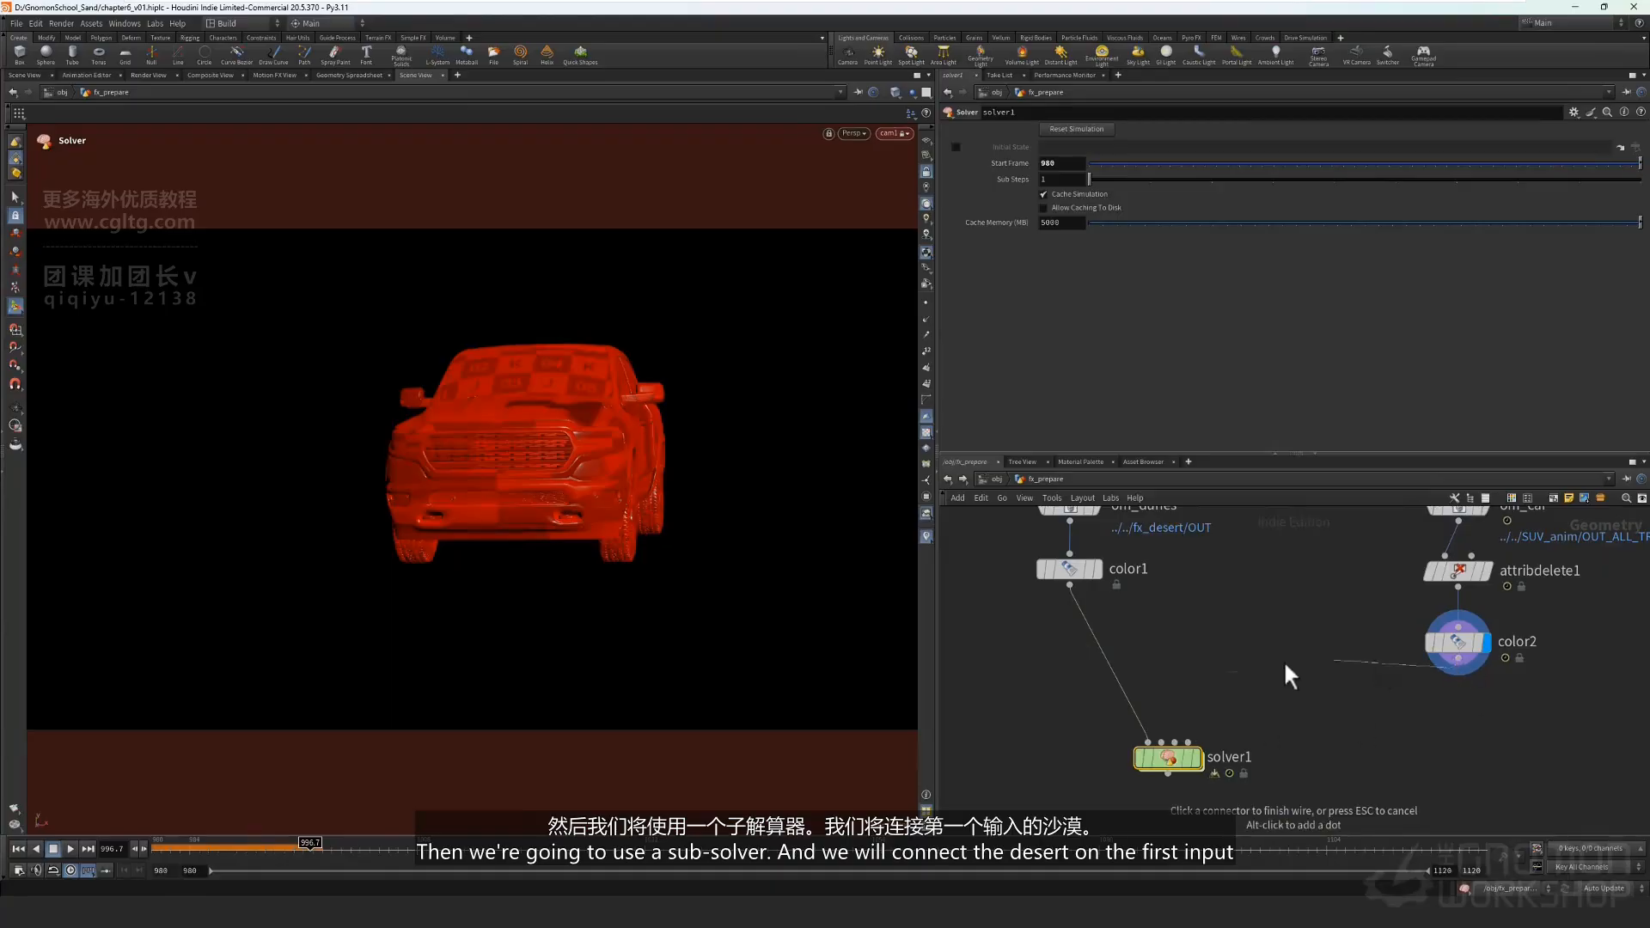
left_click(1146, 736)
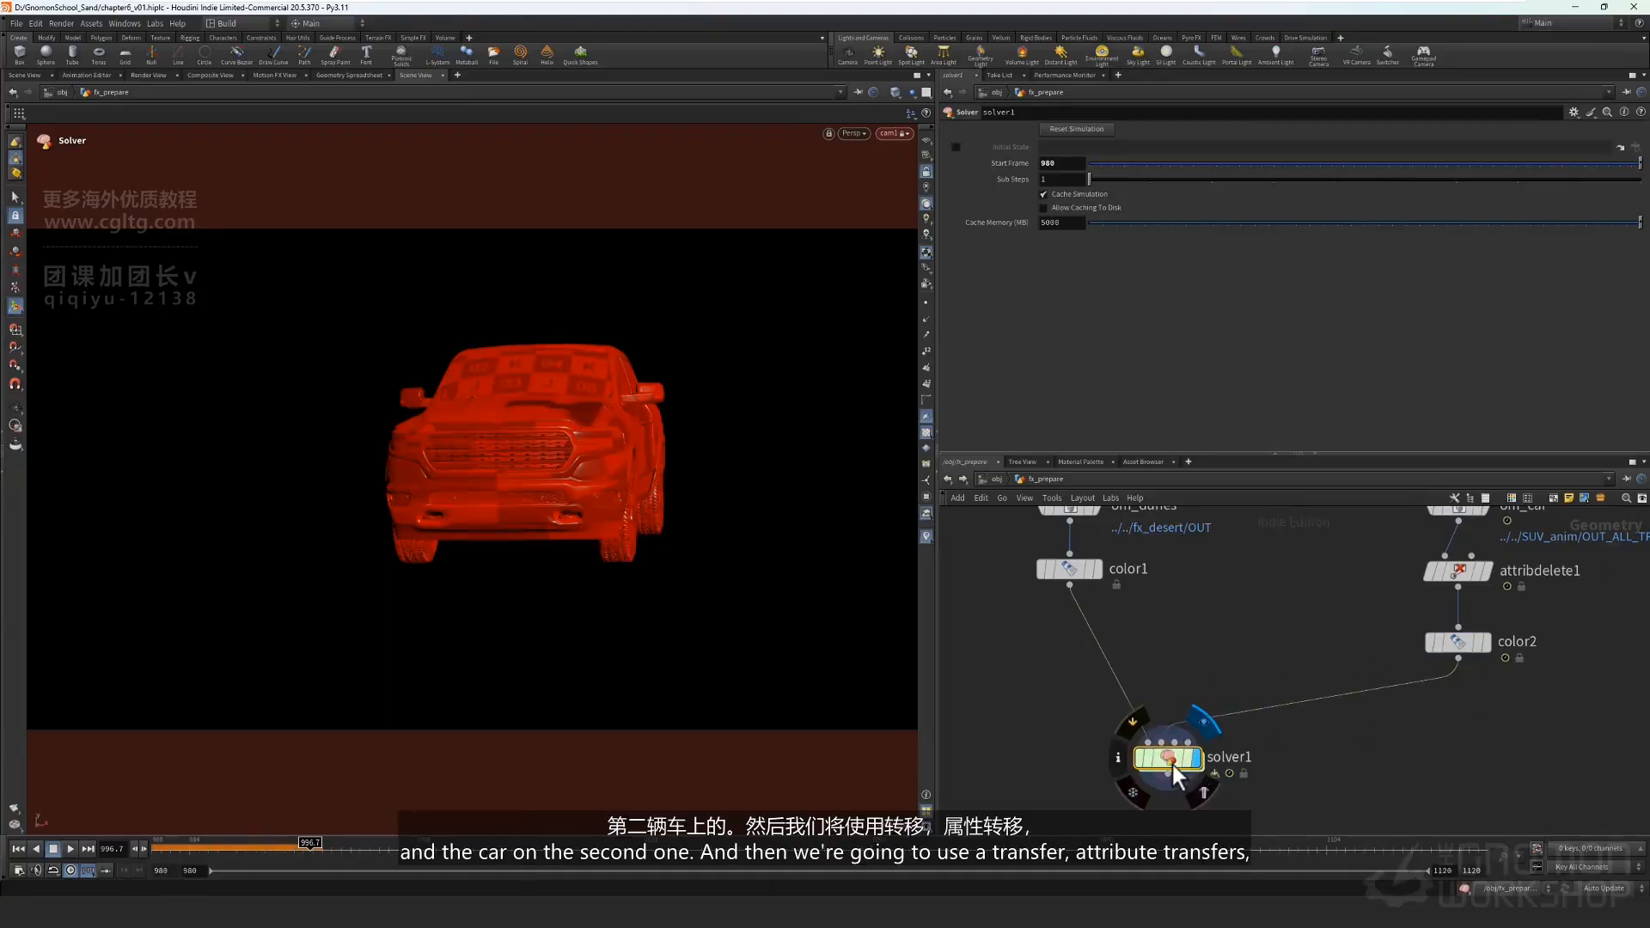
key("ctrl+Up")
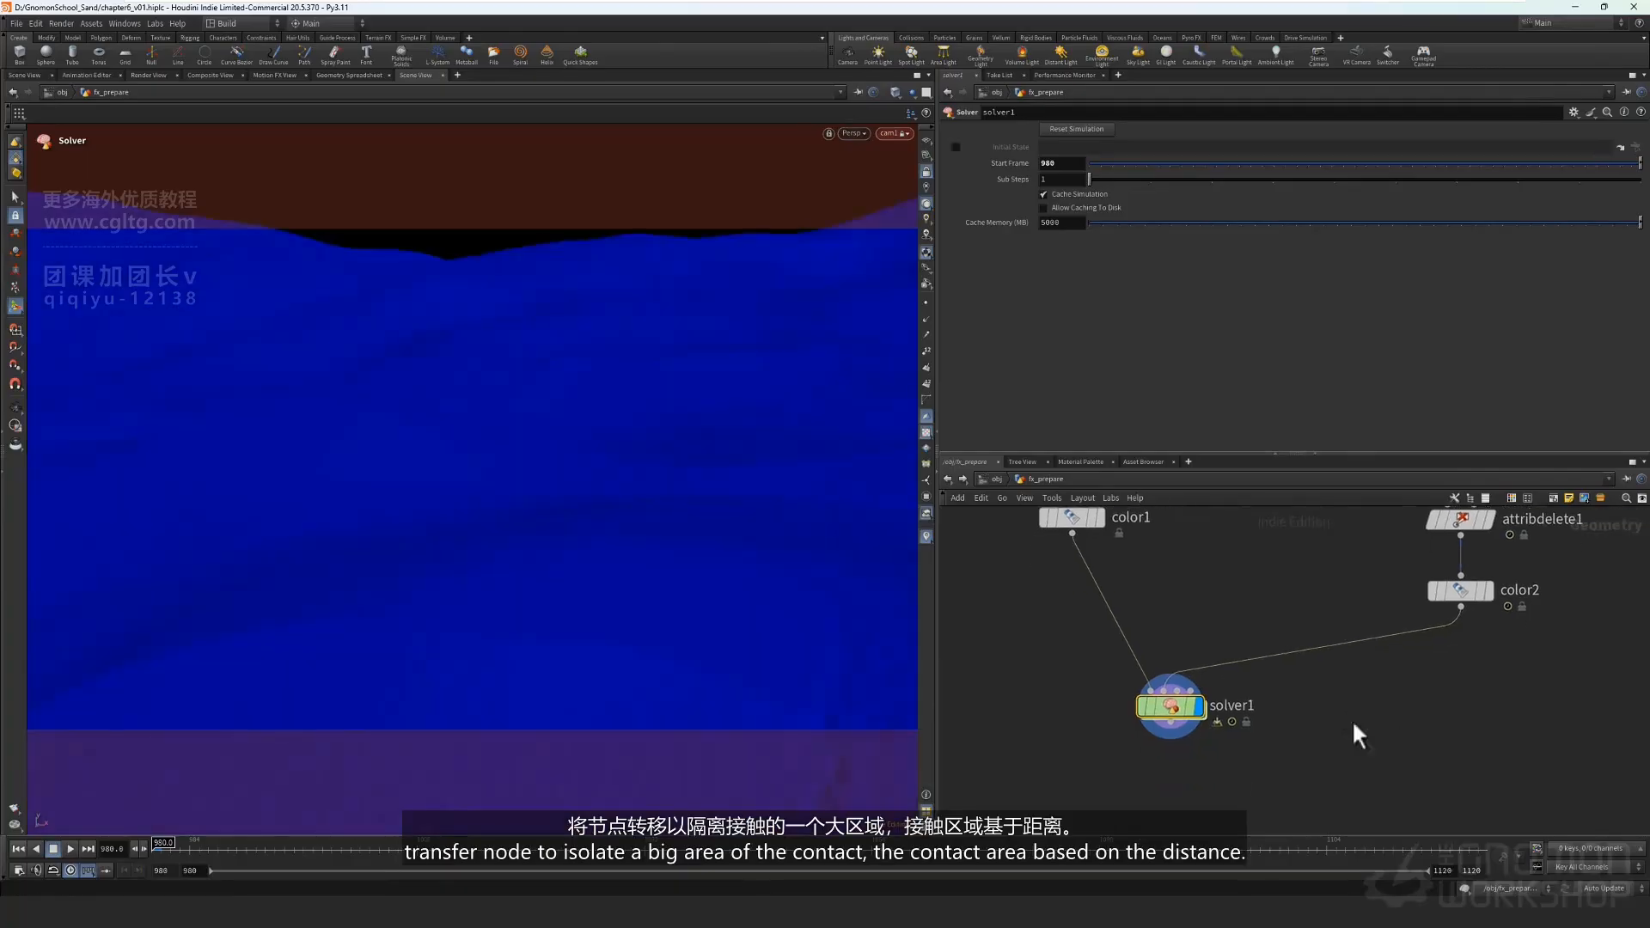
Go inside solver1 and insert an Attribute Transfer node between Prev_Frame and OUT.
key("i")
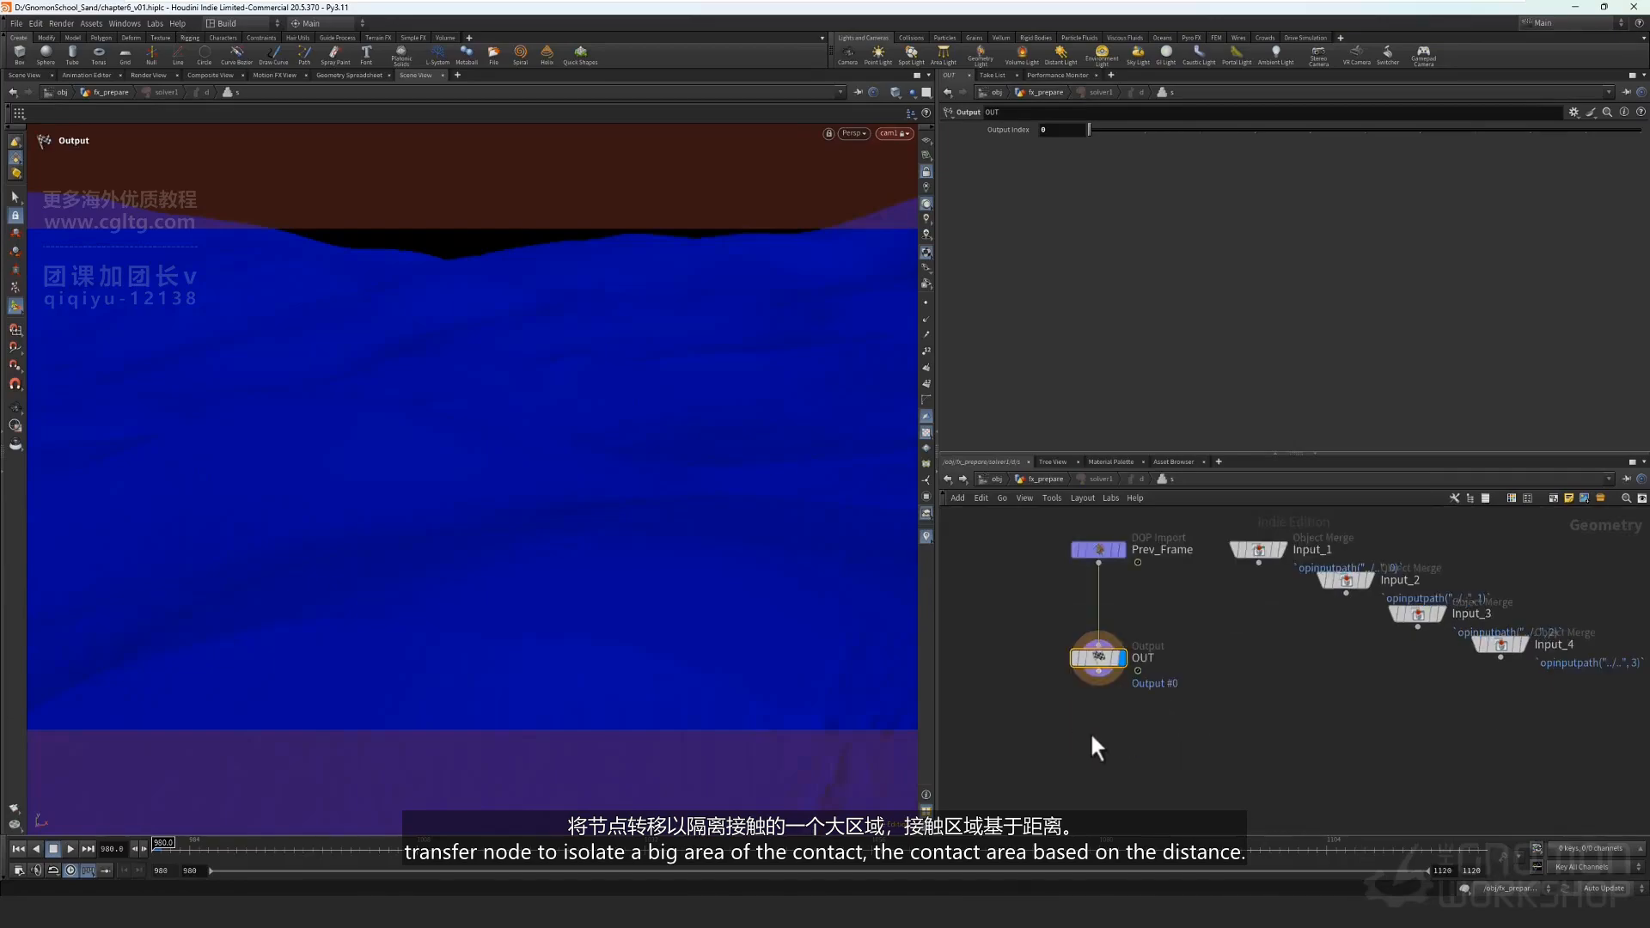
left_click_drag(1096, 658, 1093, 760)
middle_click_drag(1149, 674, 1153, 751)
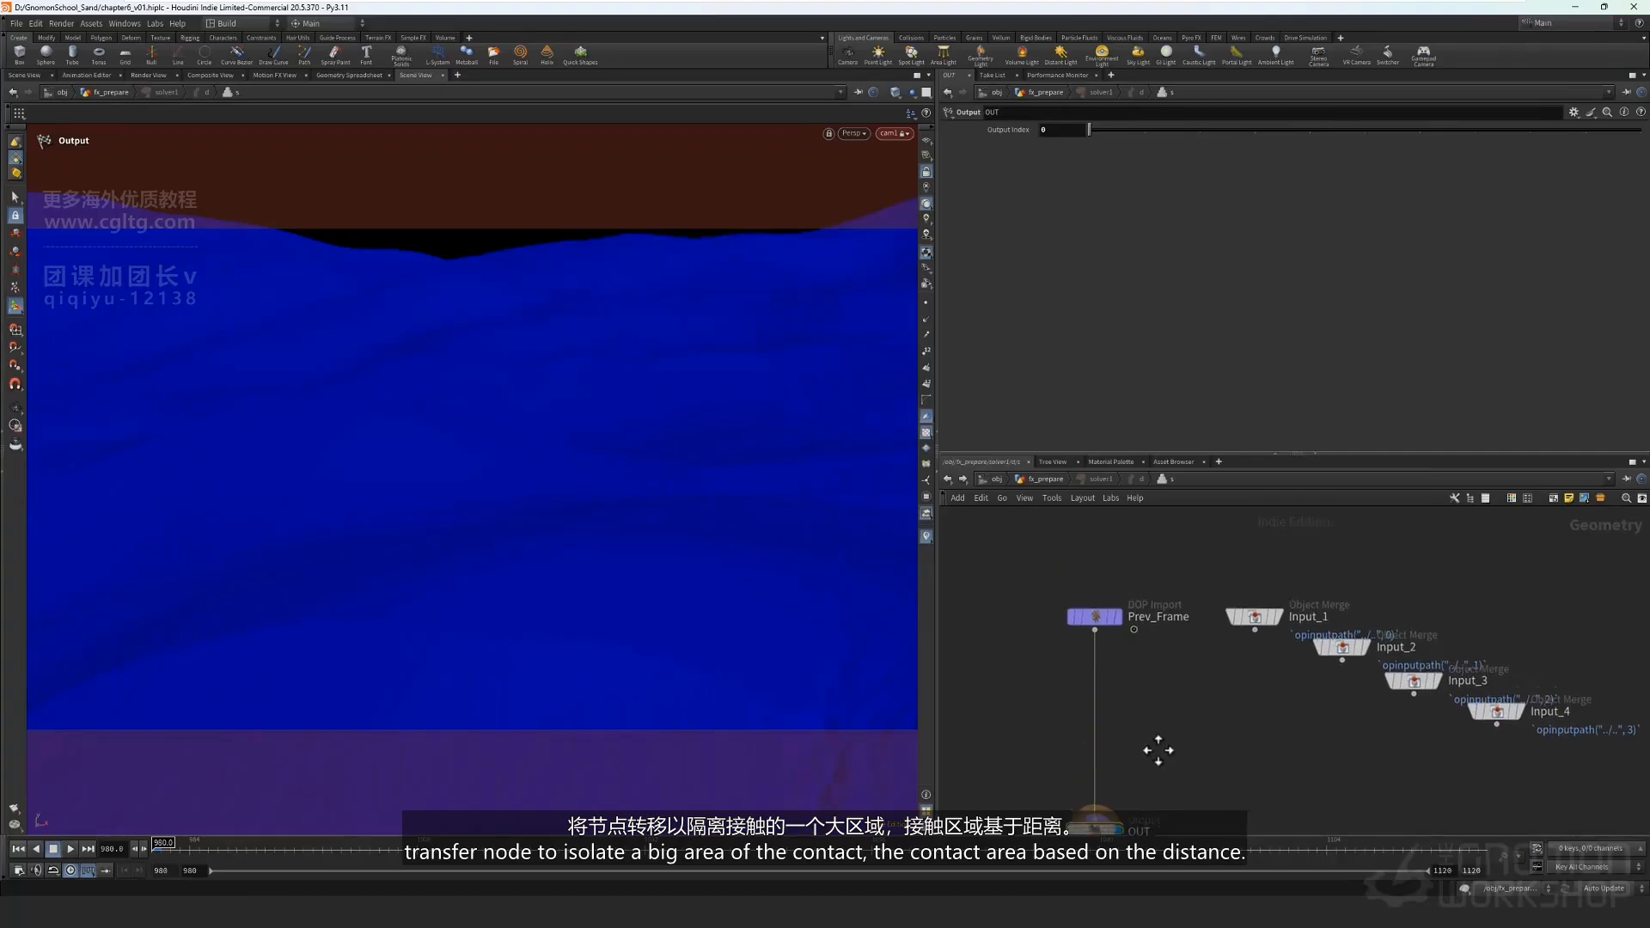
key("Tab")
type("trans")
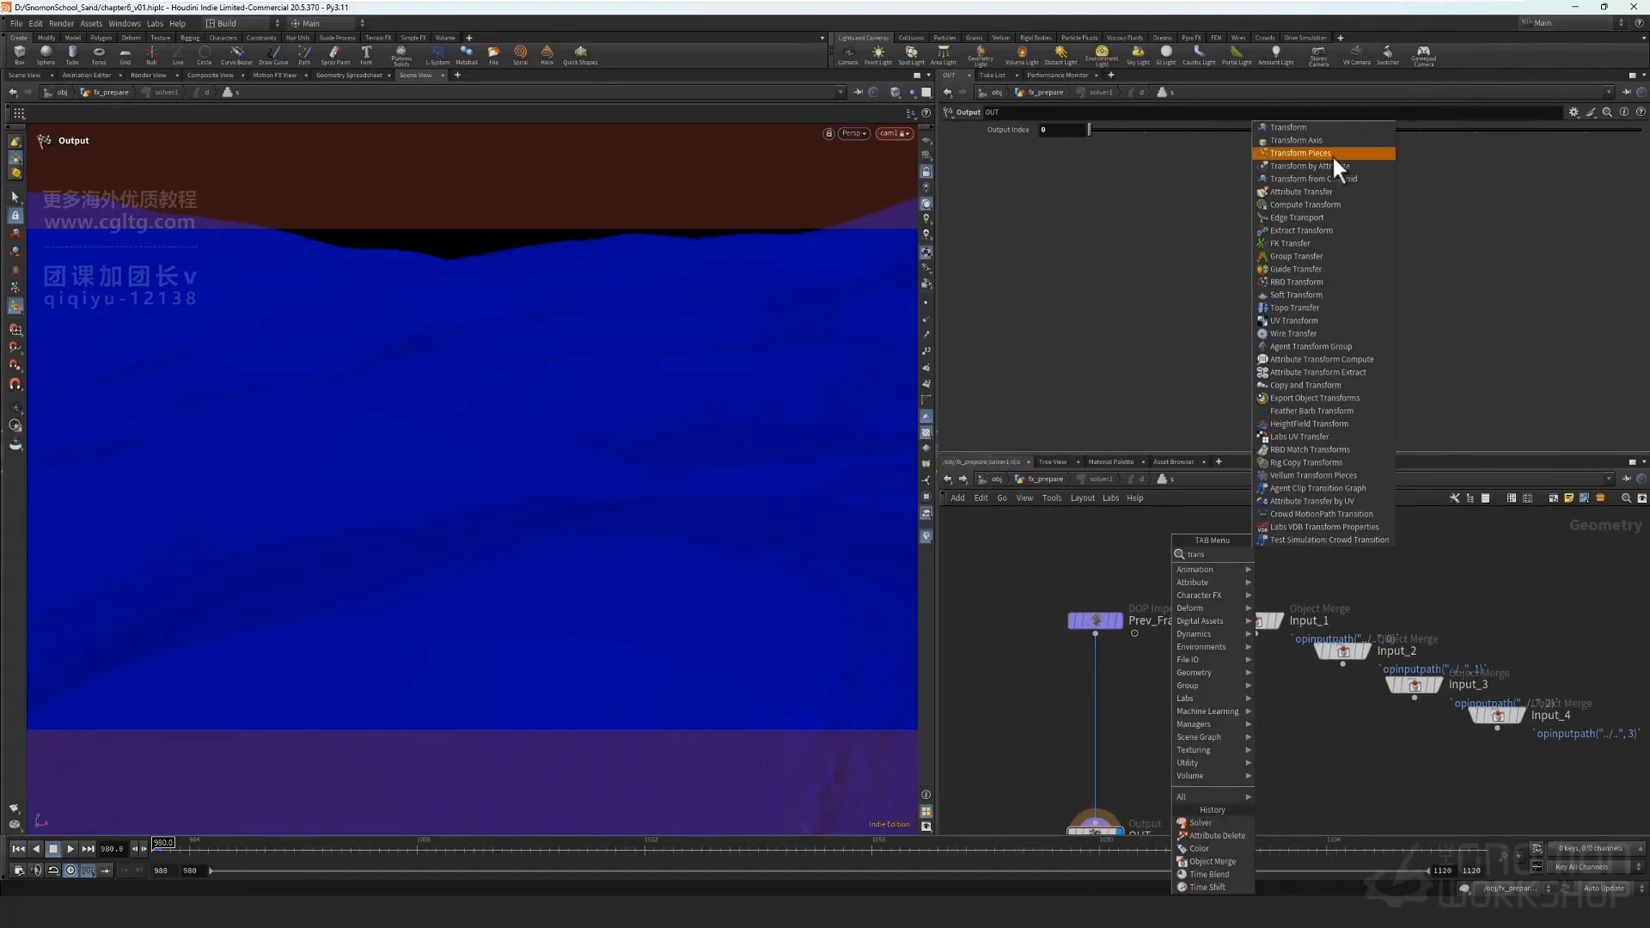
left_click(1329, 189)
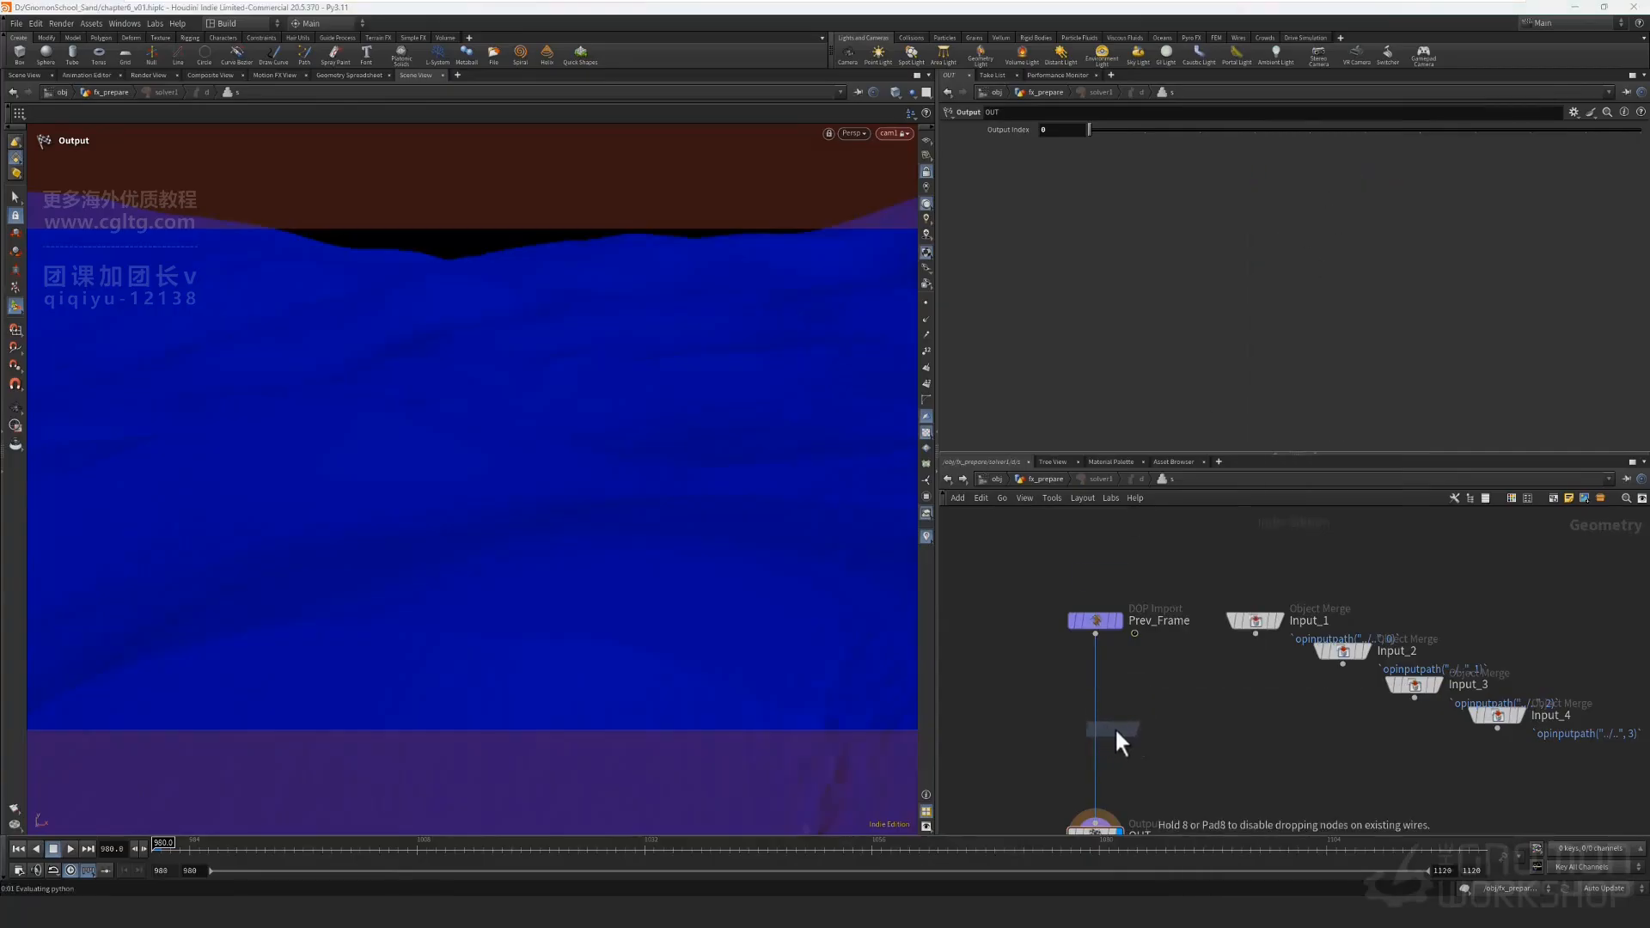
left_click(1103, 728)
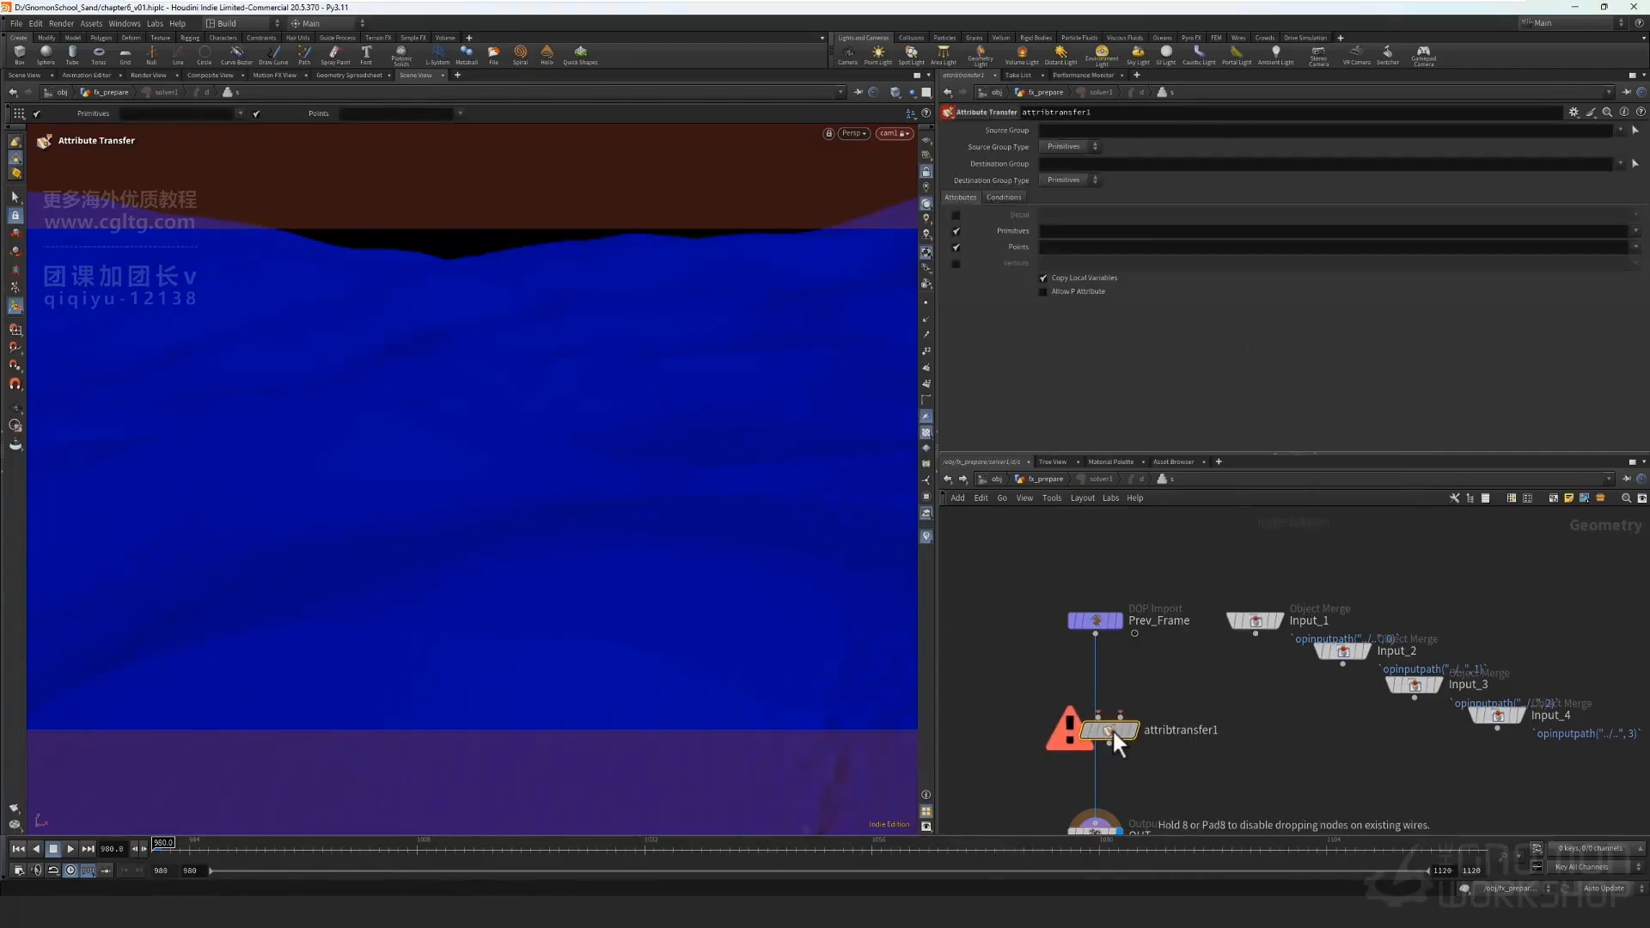
left_click_drag(1114, 731, 1108, 737)
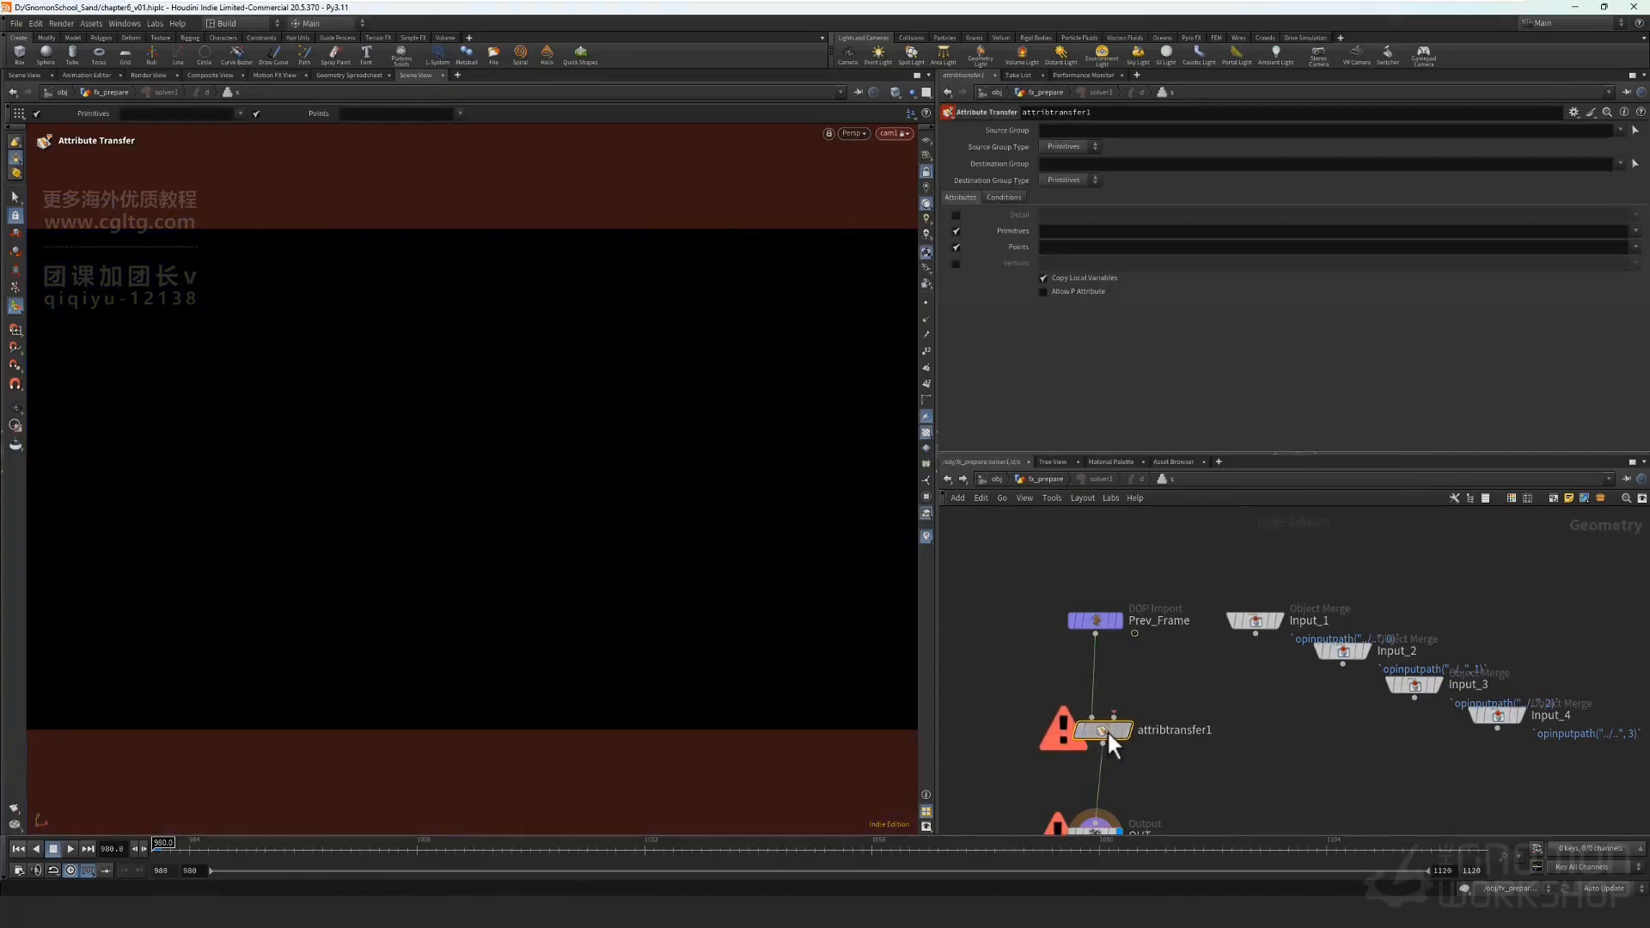
Connect Input_2 to the Attribute Transfer node's second input and display Input_2.
left_click(1342, 664)
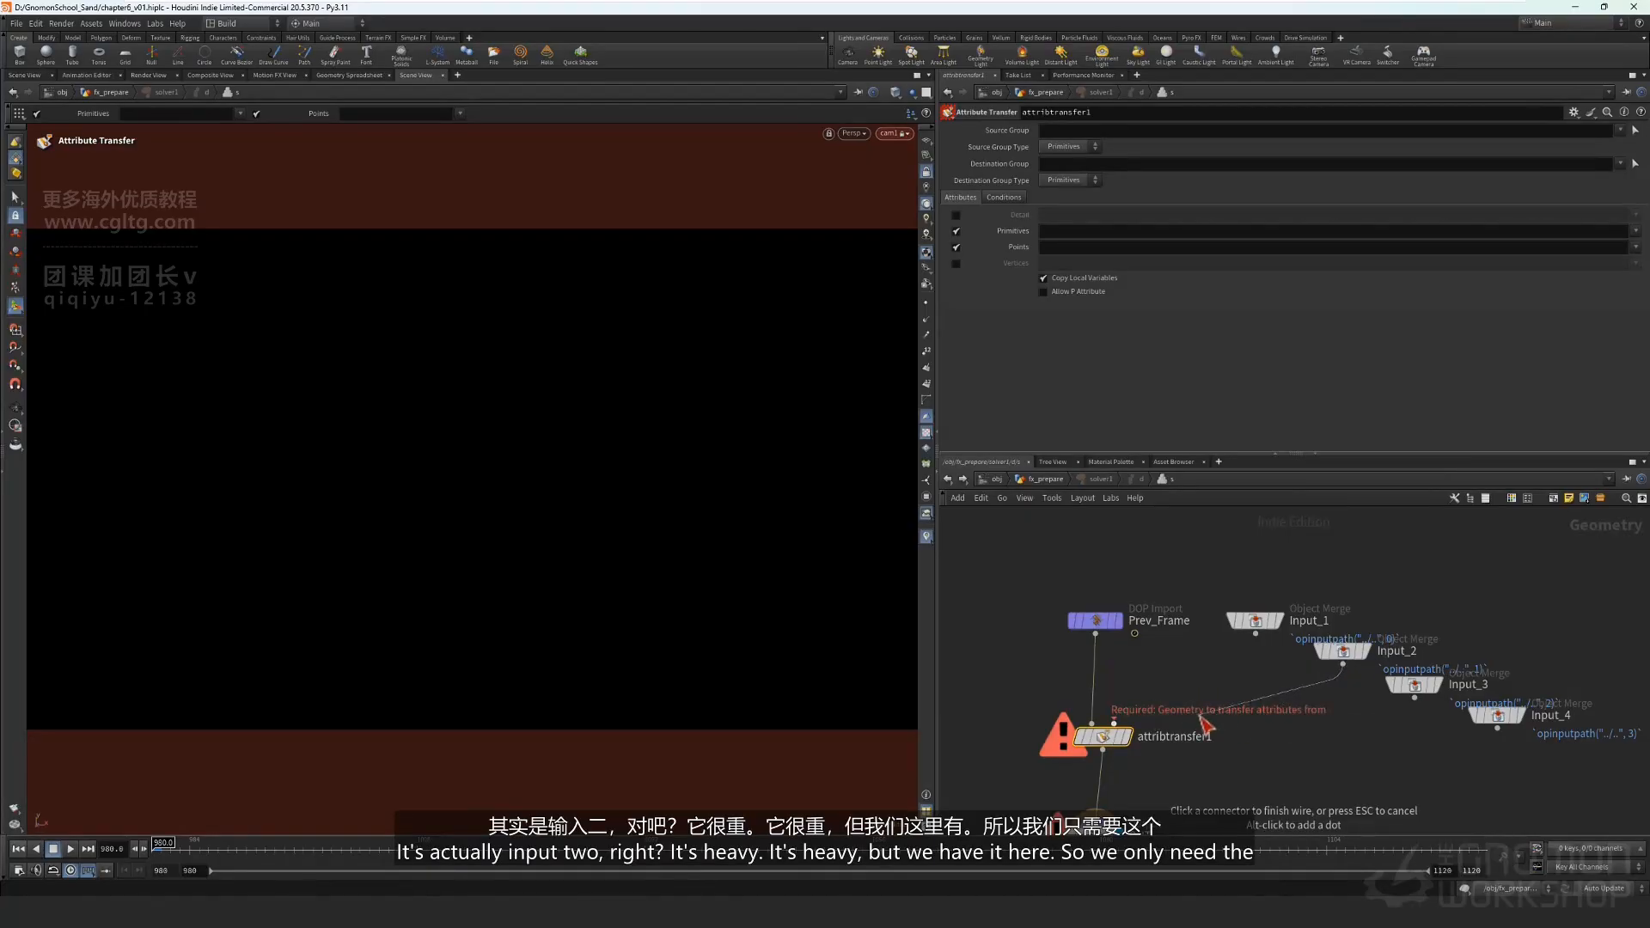
left_click(1152, 718)
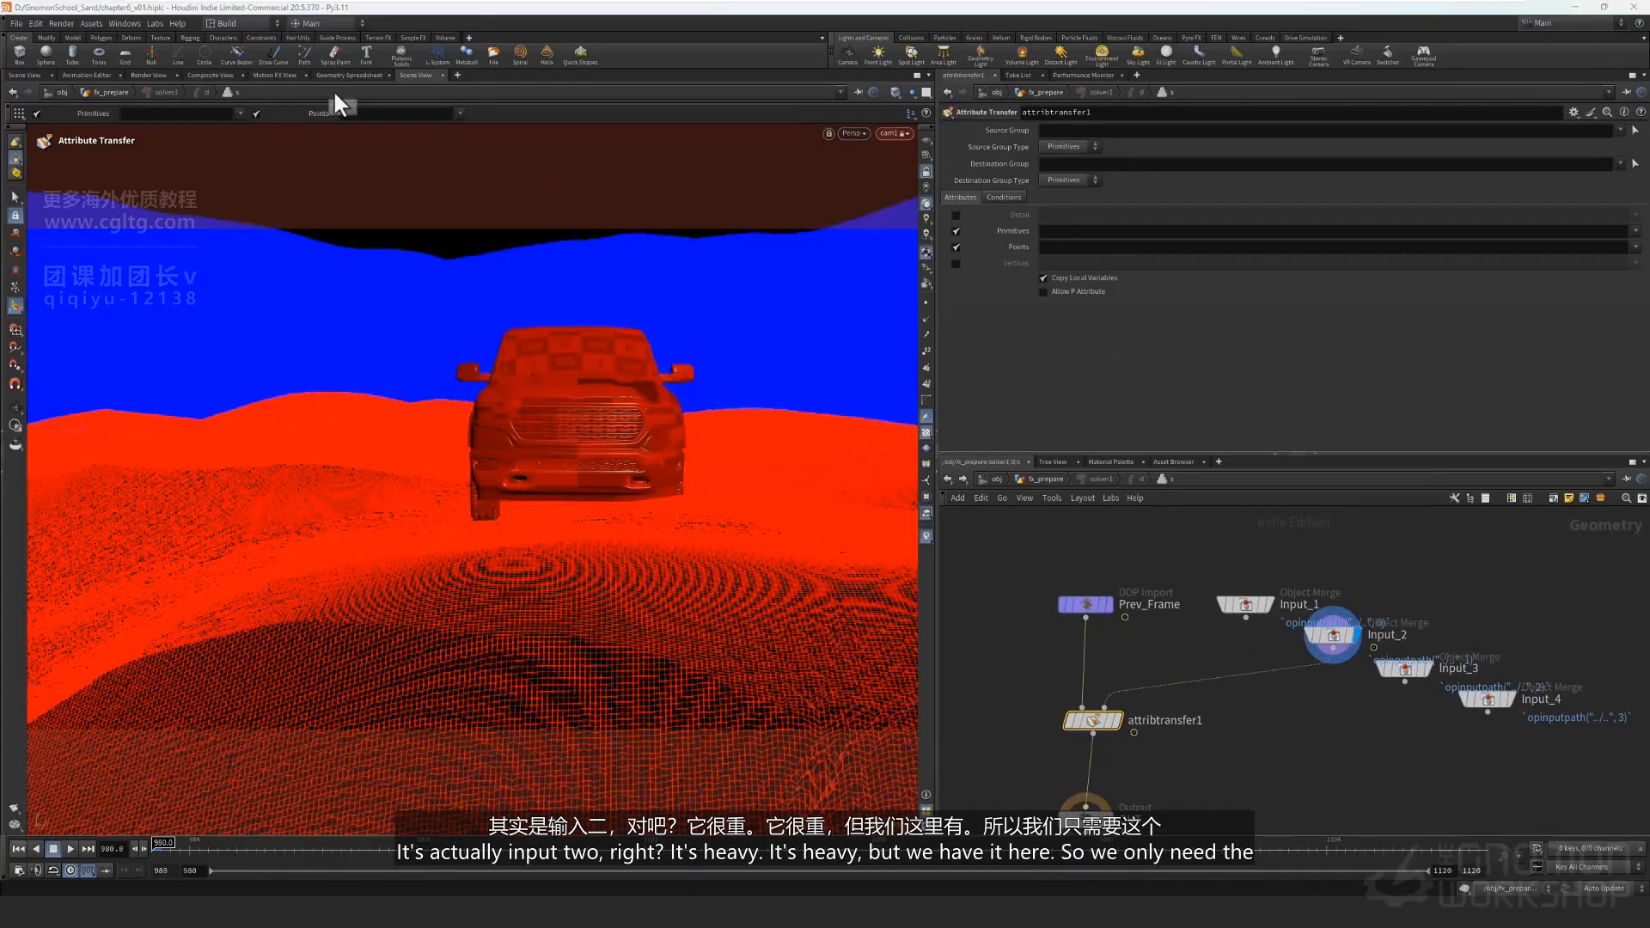
middle_click_drag(1318, 794, 1310, 767)
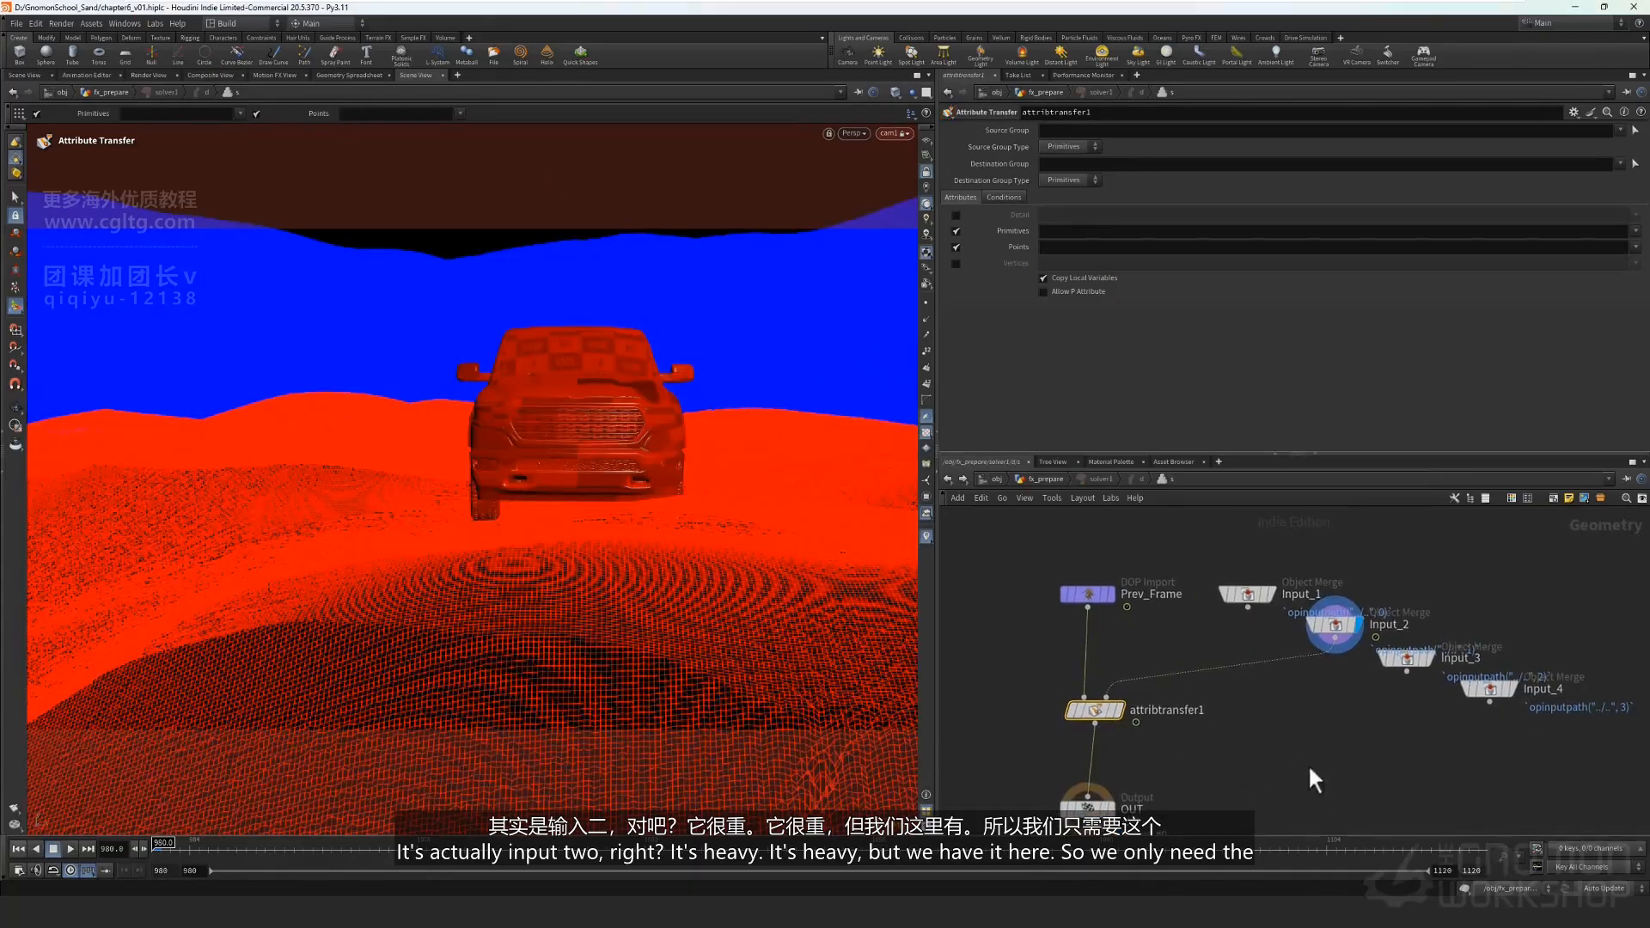
Restrict the Attribute Transfer's point attributes to Cd.
left_click(1064, 246)
type("C")
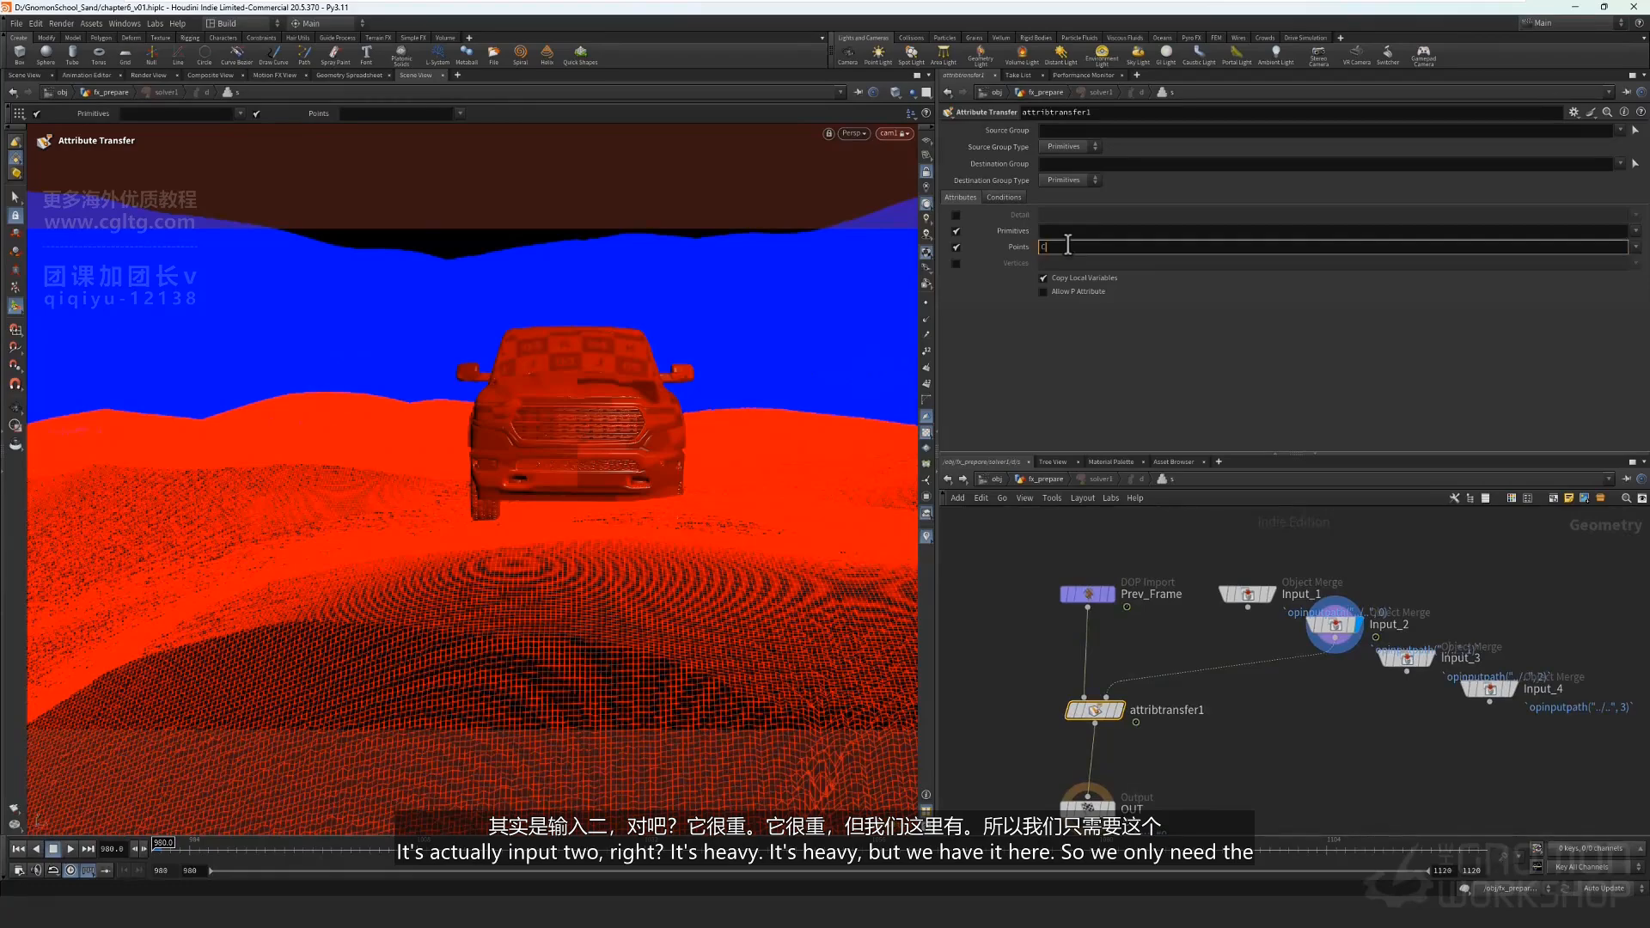
type("d")
key("Return")
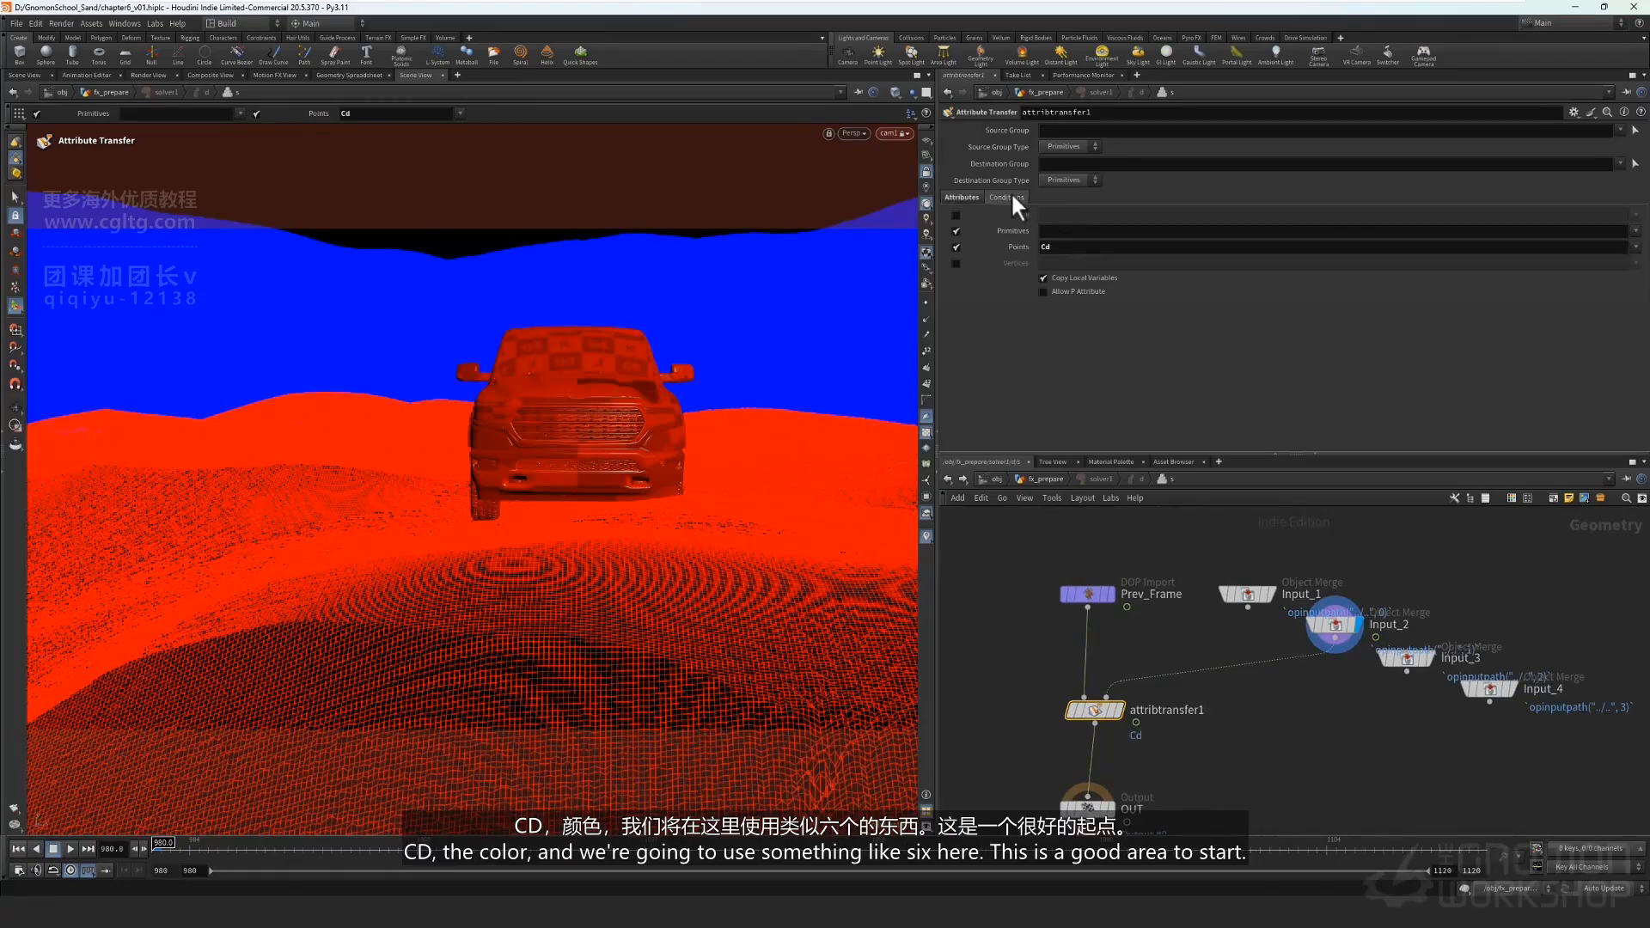
Set the Attribute Transfer's distance threshold to 6 and display the OUT node.
left_click(1011, 196)
double_click(1062, 264)
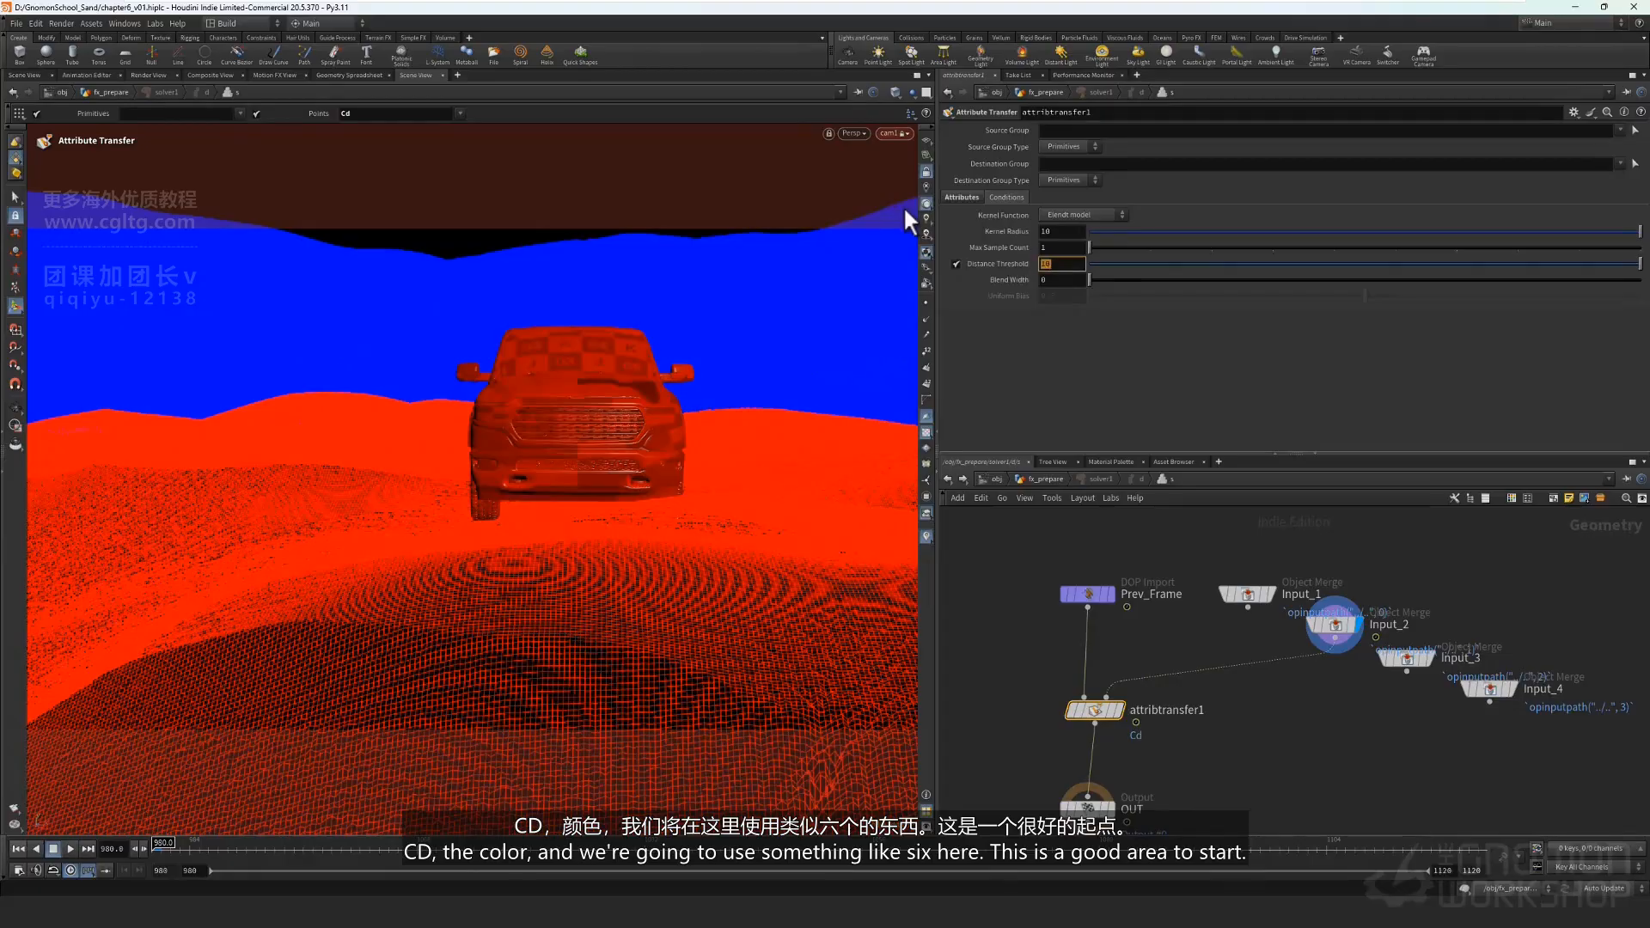
type("6")
key("Return")
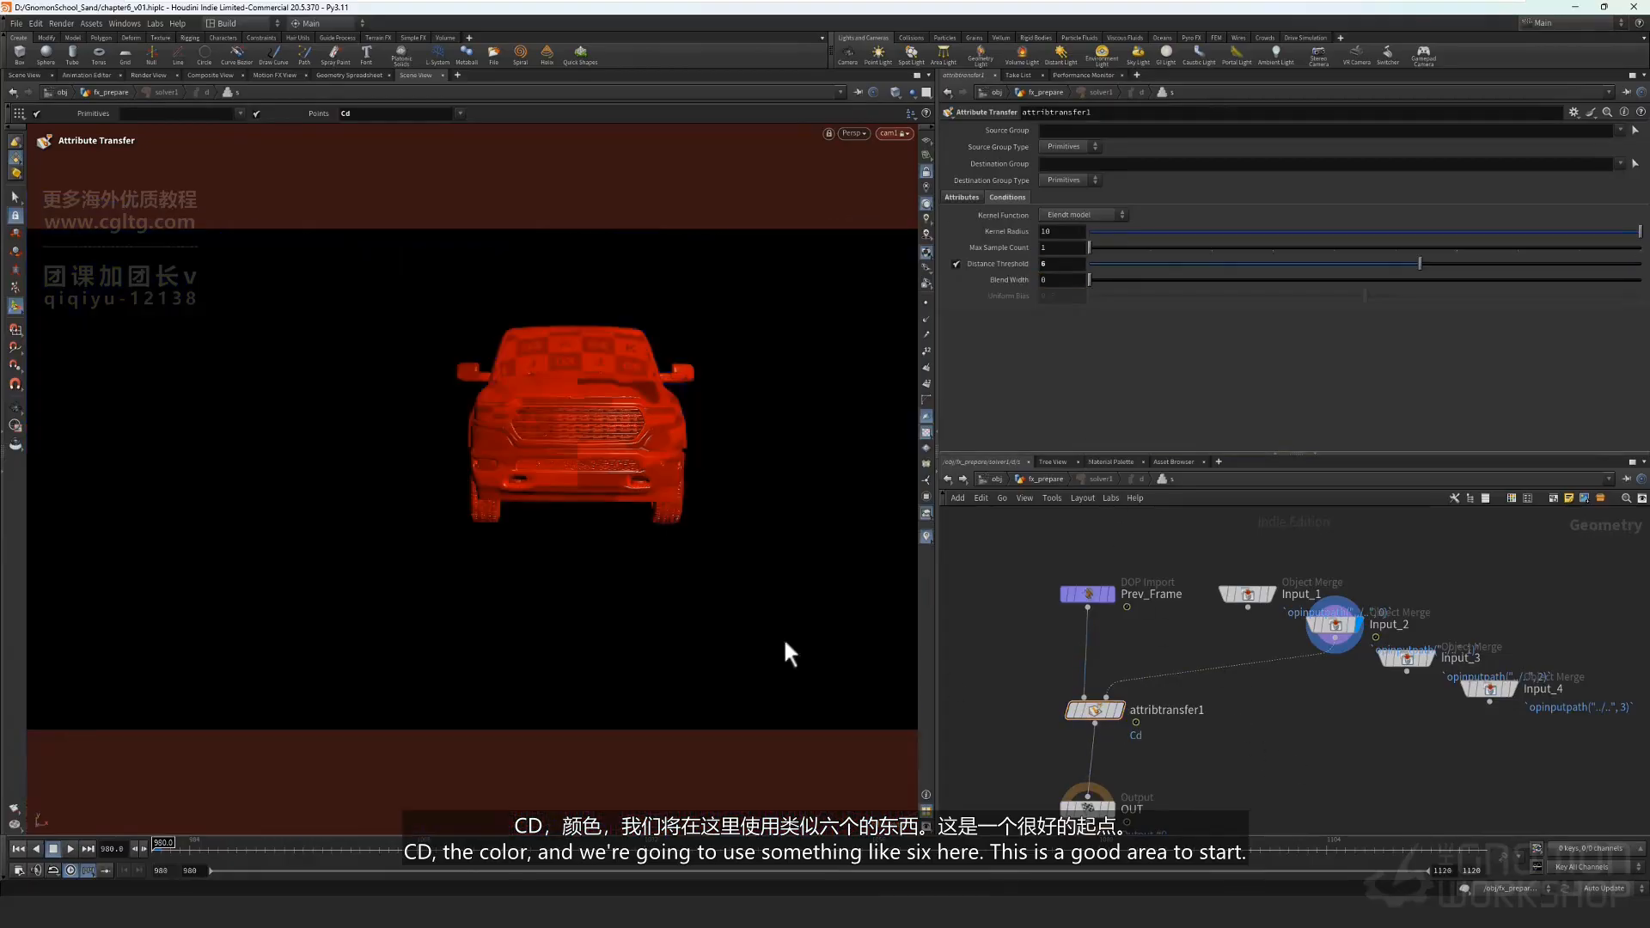
scroll(1181, 700, "down", 2)
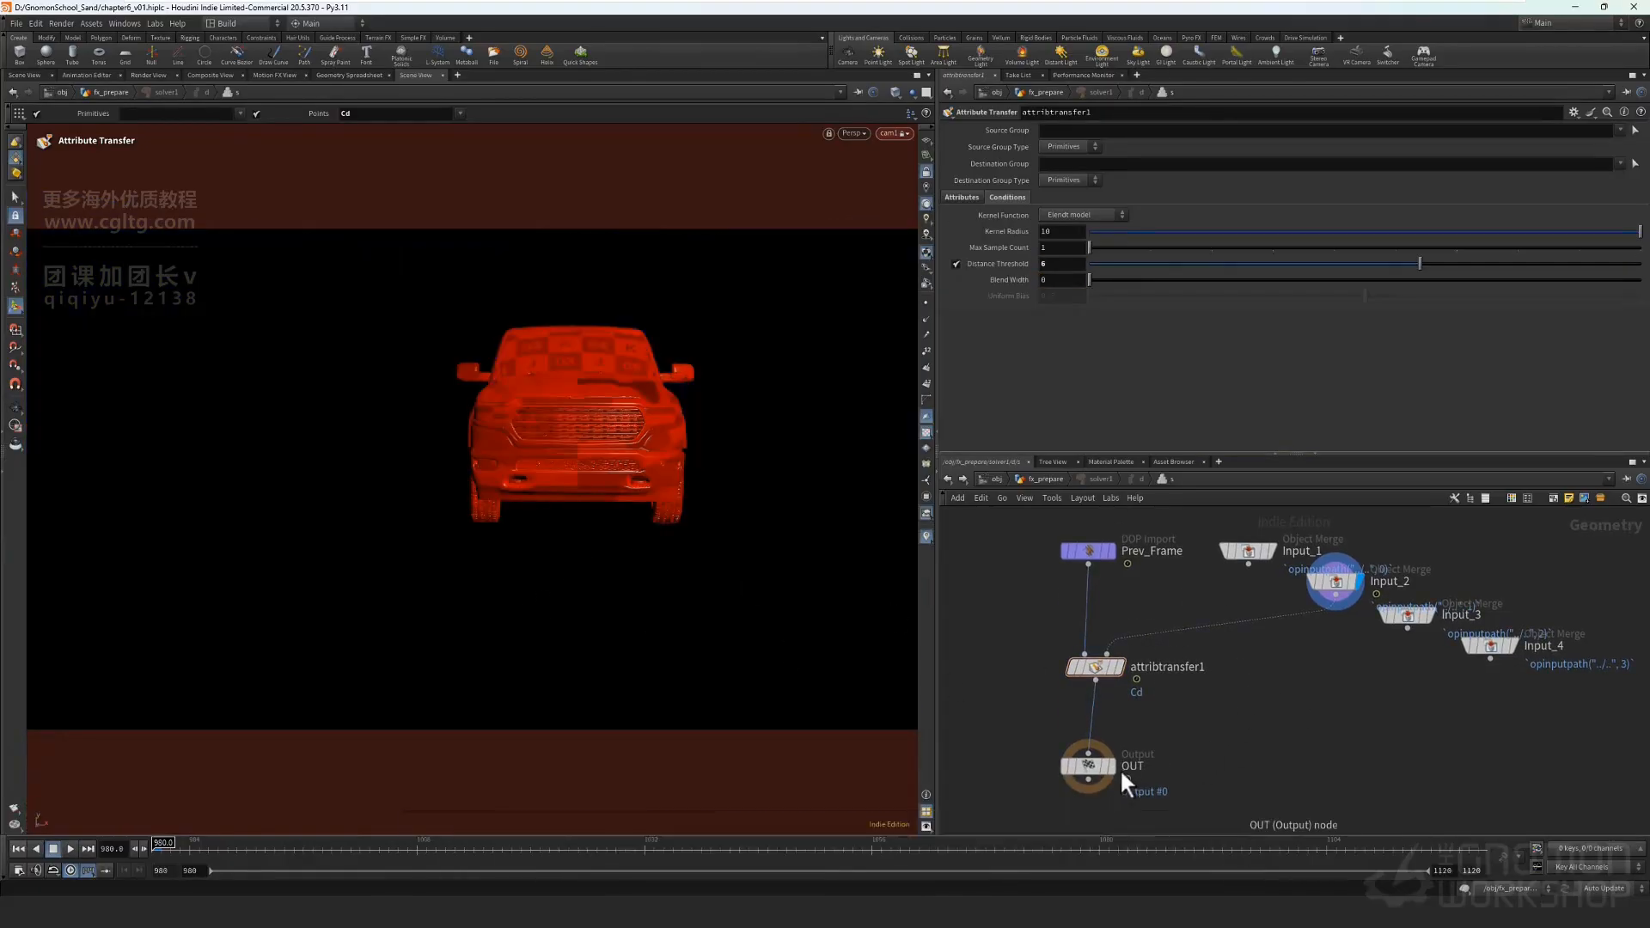
Return to the fx_prepare network and place a File Cache node below solver1.
key("u")
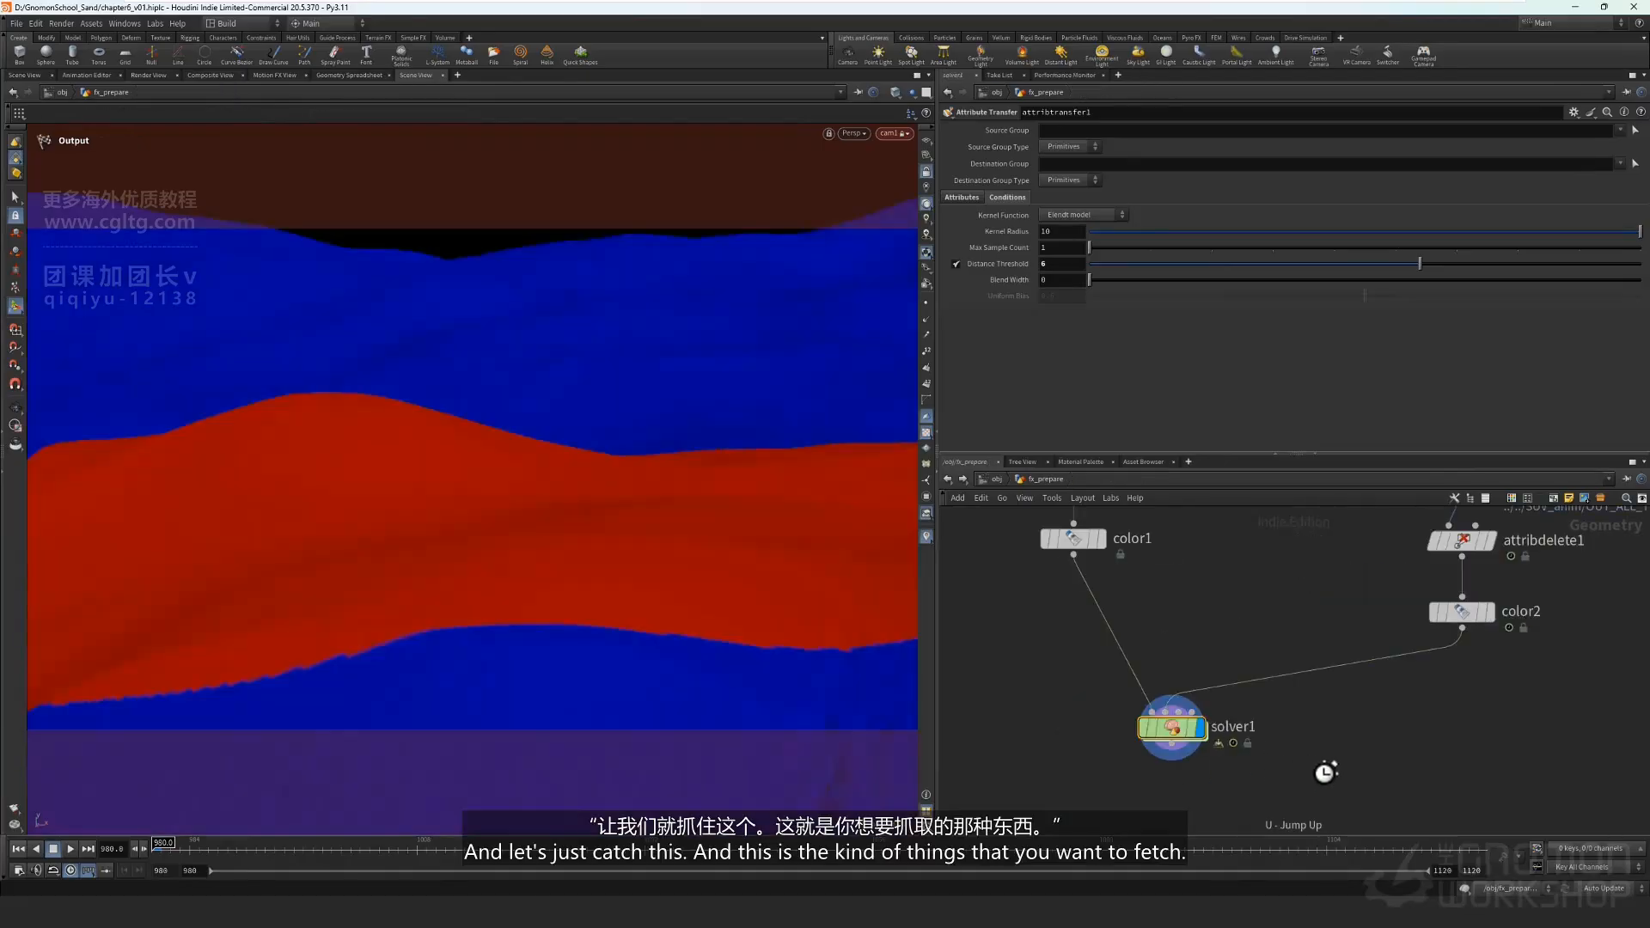
scroll(1168, 756, "up", 1)
middle_click_drag(1208, 814, 1164, 746)
scroll(1144, 756, "up", 1)
scroll(1145, 755, "down", 2)
key("Tab")
type("file")
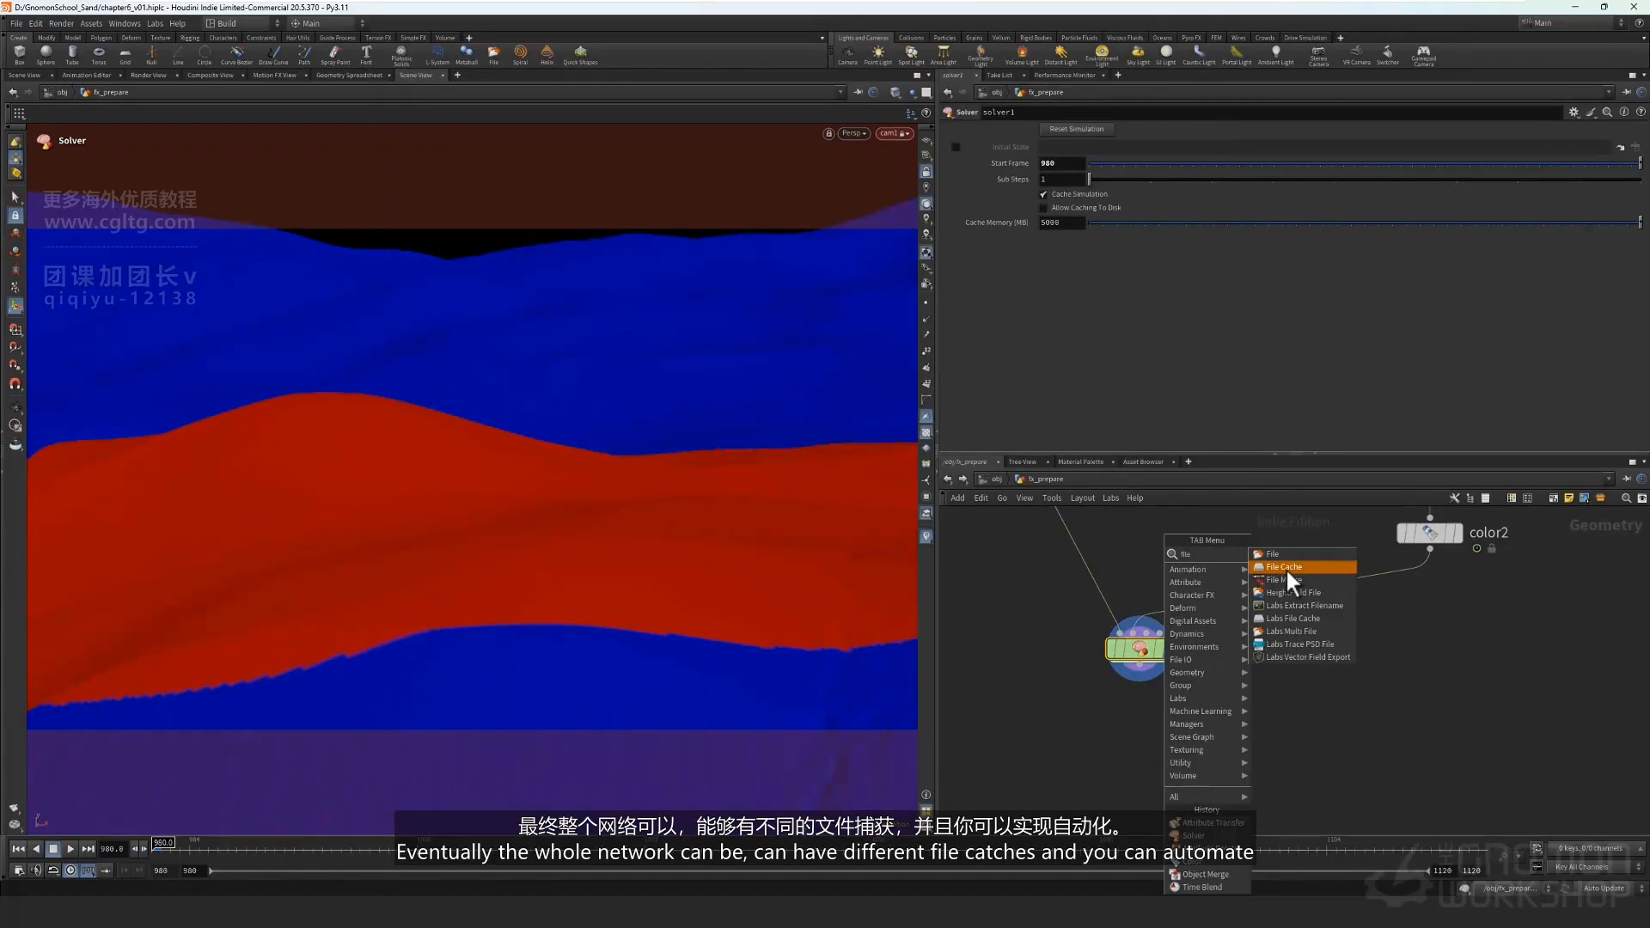
left_click(1286, 567)
left_click(1155, 750)
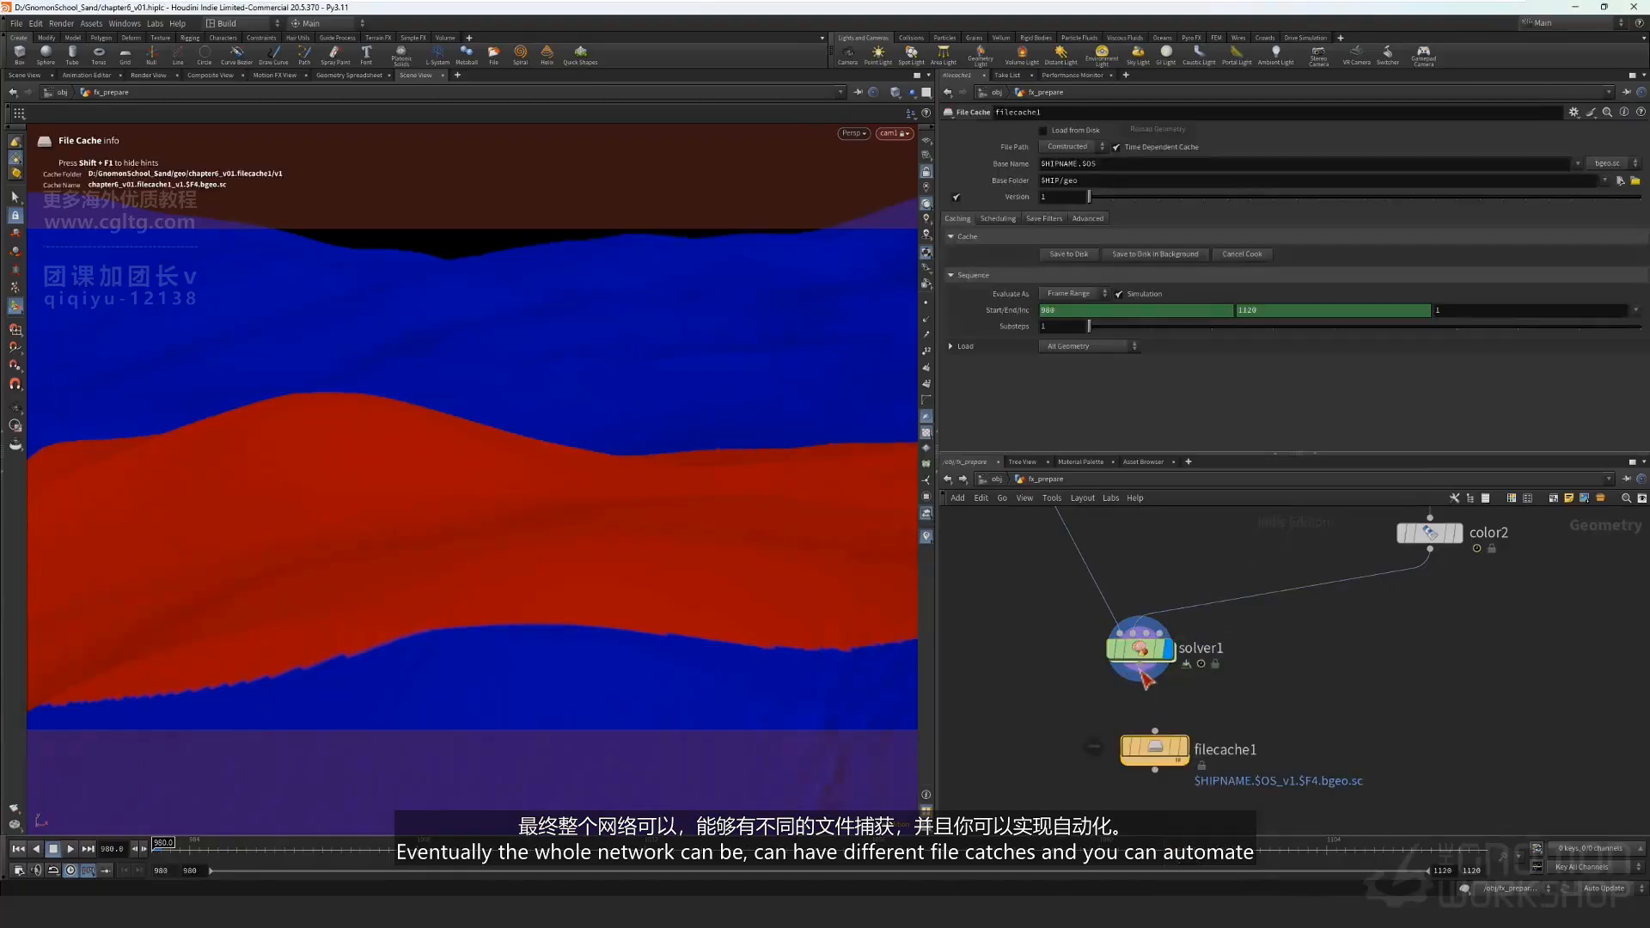
Connect solver1's output to the File Cache node and align the File Cache node directly beneath solver1.
left_click_drag(1146, 679, 1155, 731)
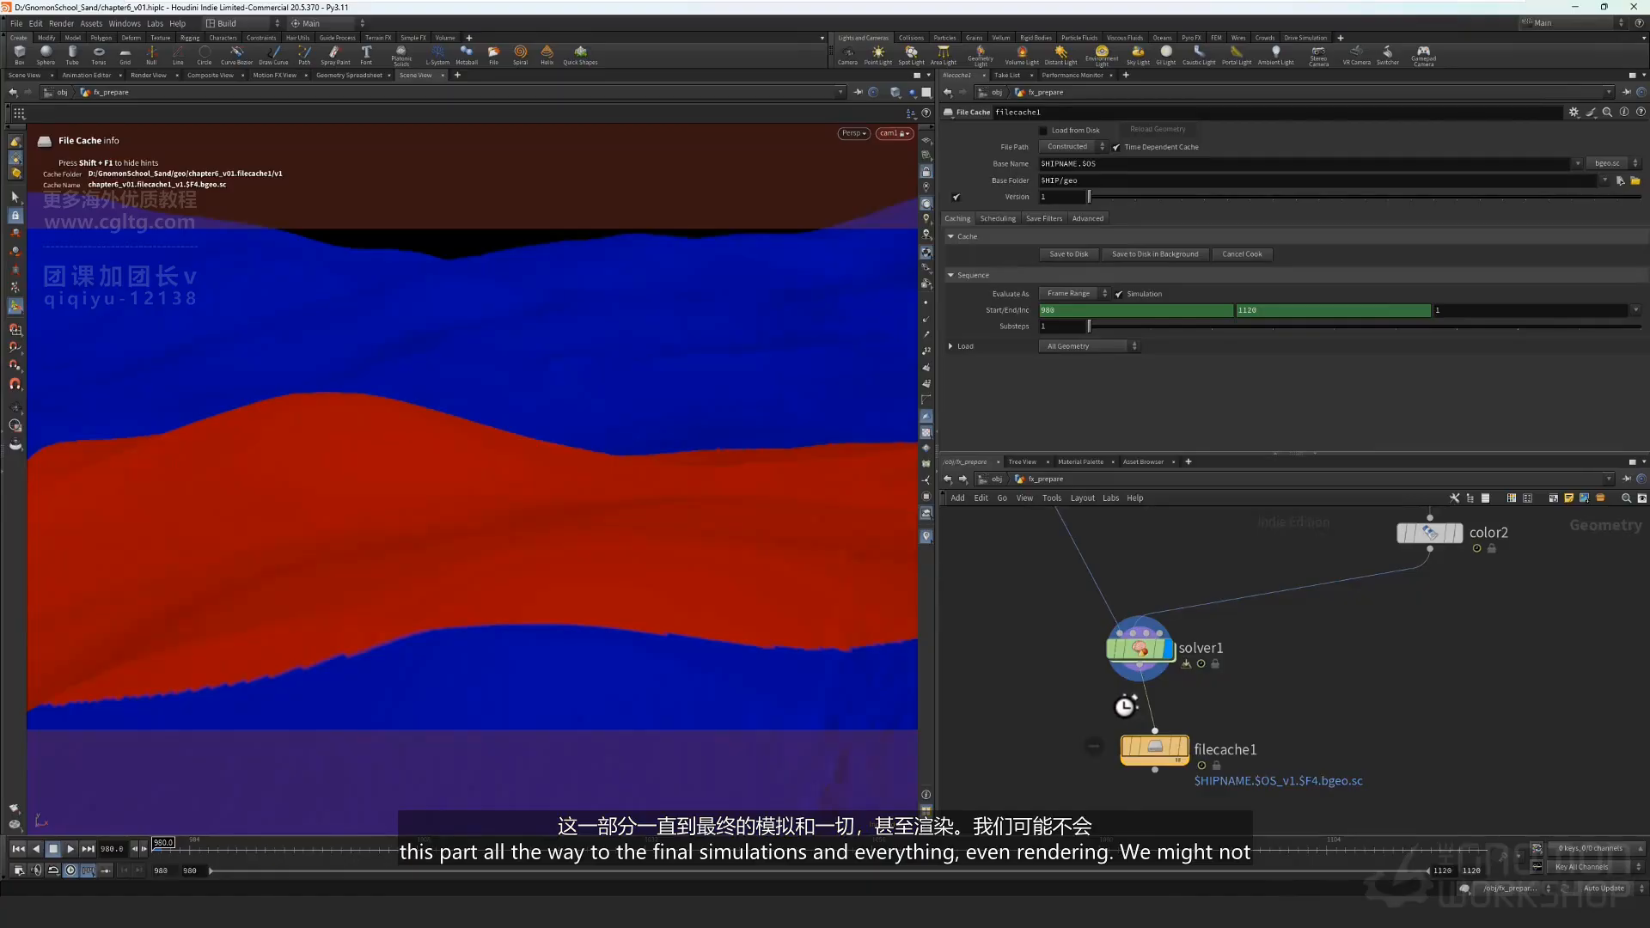
mouse_move(1165, 758)
left_mouse_down()
mouse_move(1133, 724)
mouse_move(1146, 735)
left_mouse_up()
middle_click_drag(1398, 666, 1352, 623)
scroll(1251, 633, "down", 3)
middle_click_drag(1250, 636, 1227, 670)
scroll(1224, 685, "up", 2)
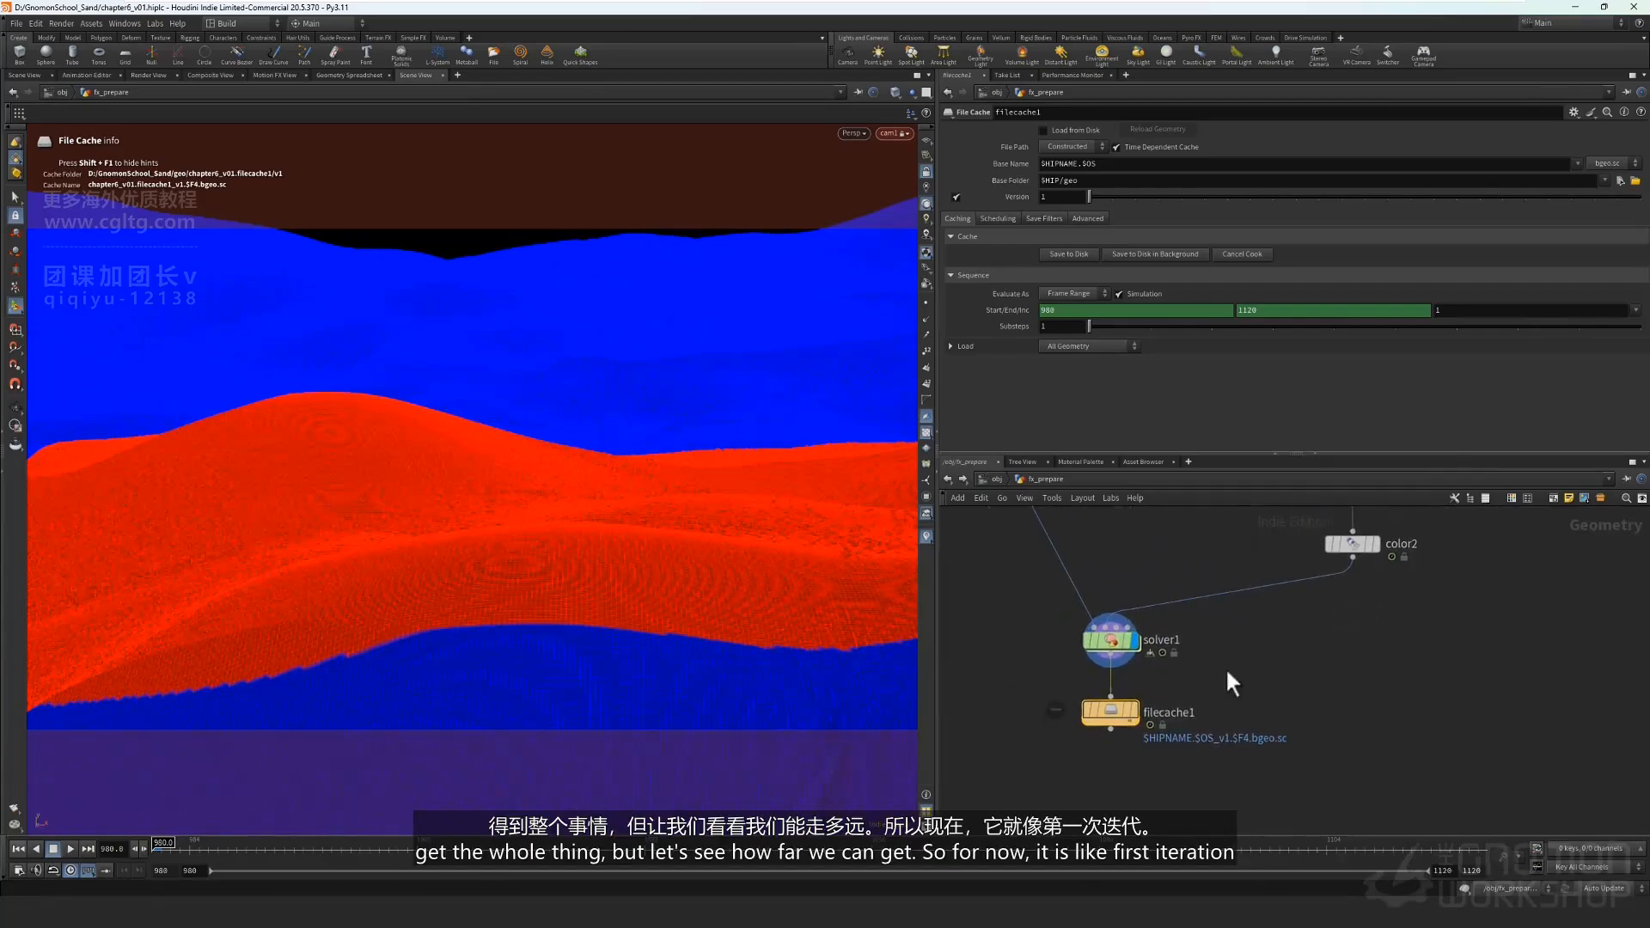
Rename the File Cache node to firt_iteration_area.
double_click(1156, 712)
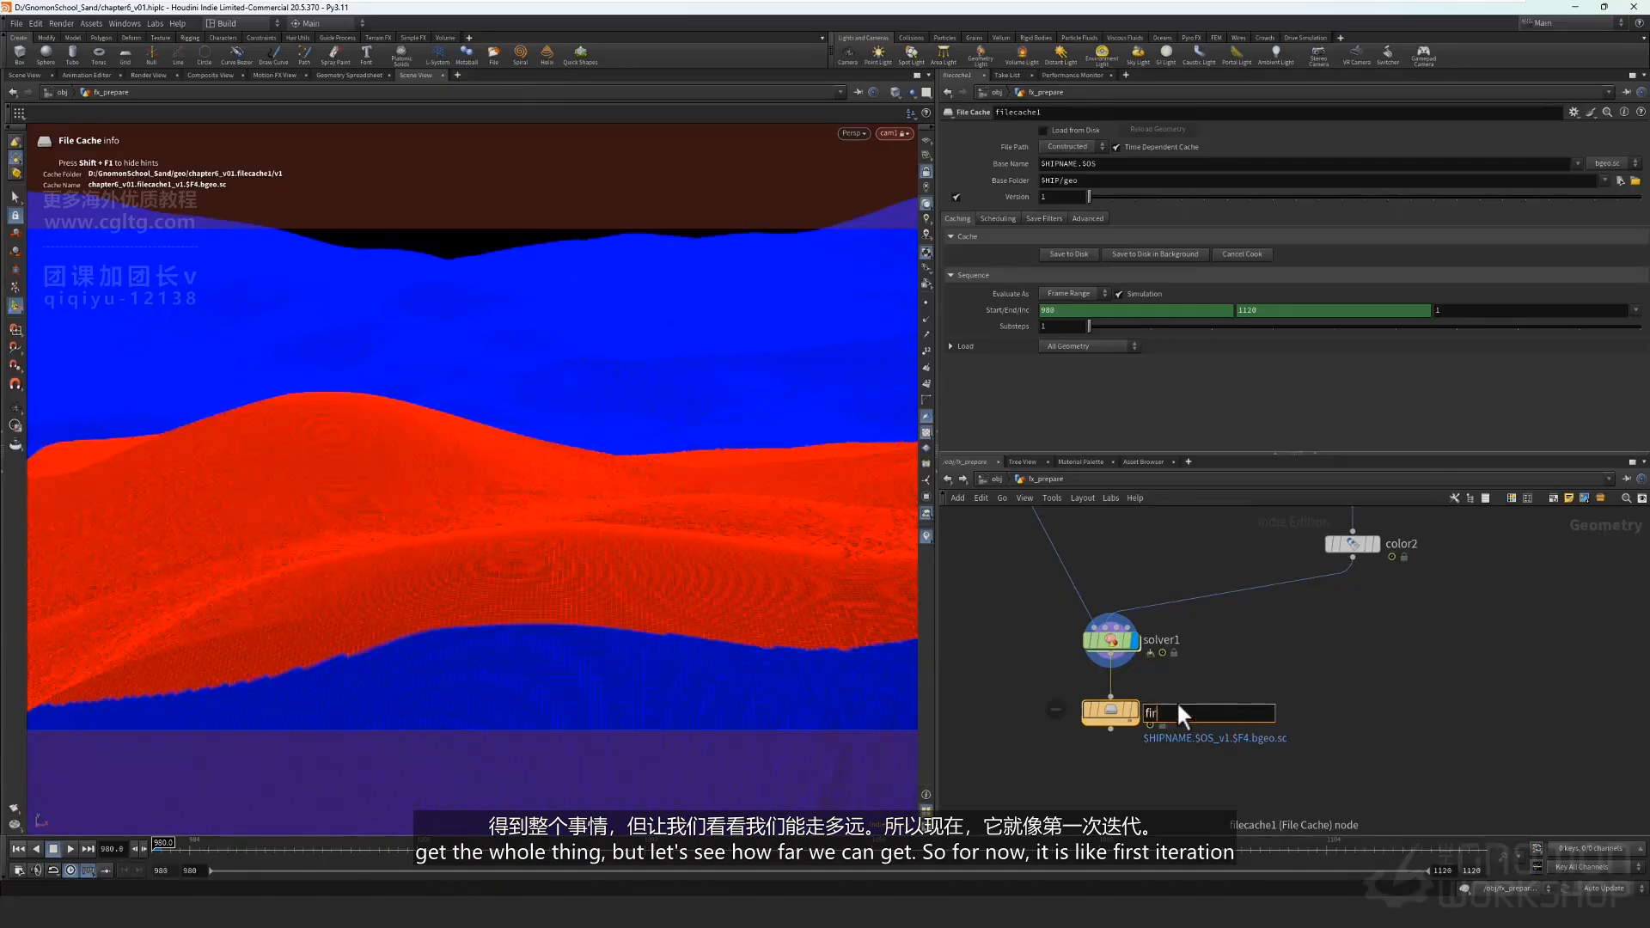
type("firt_iterati")
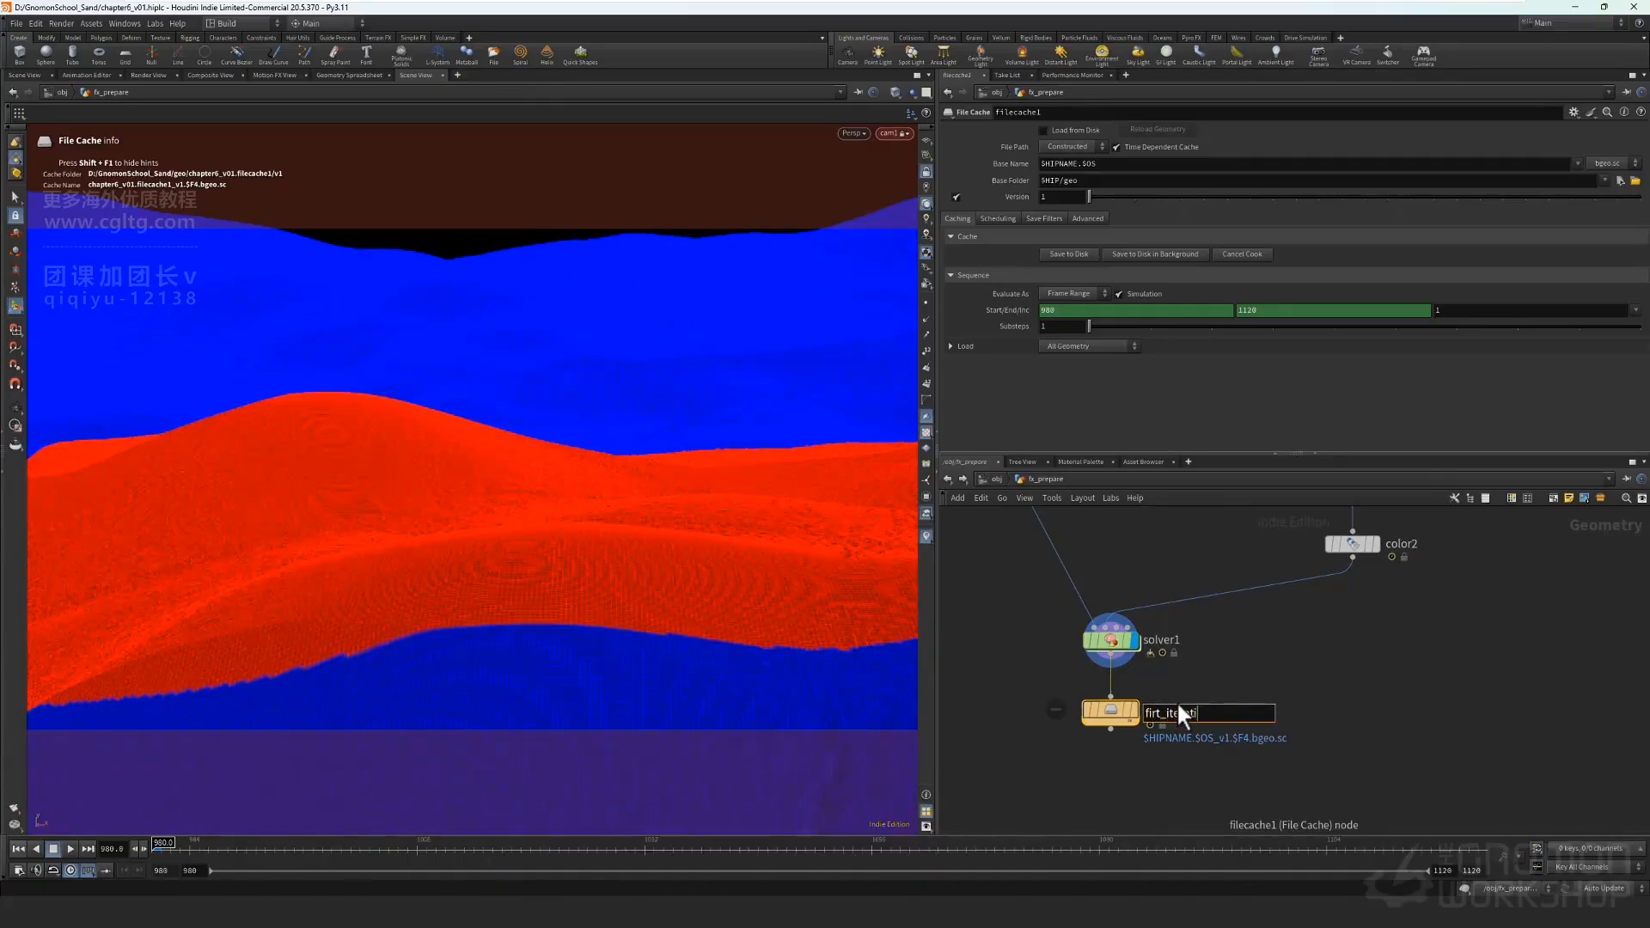
type("on_area")
key("Return")
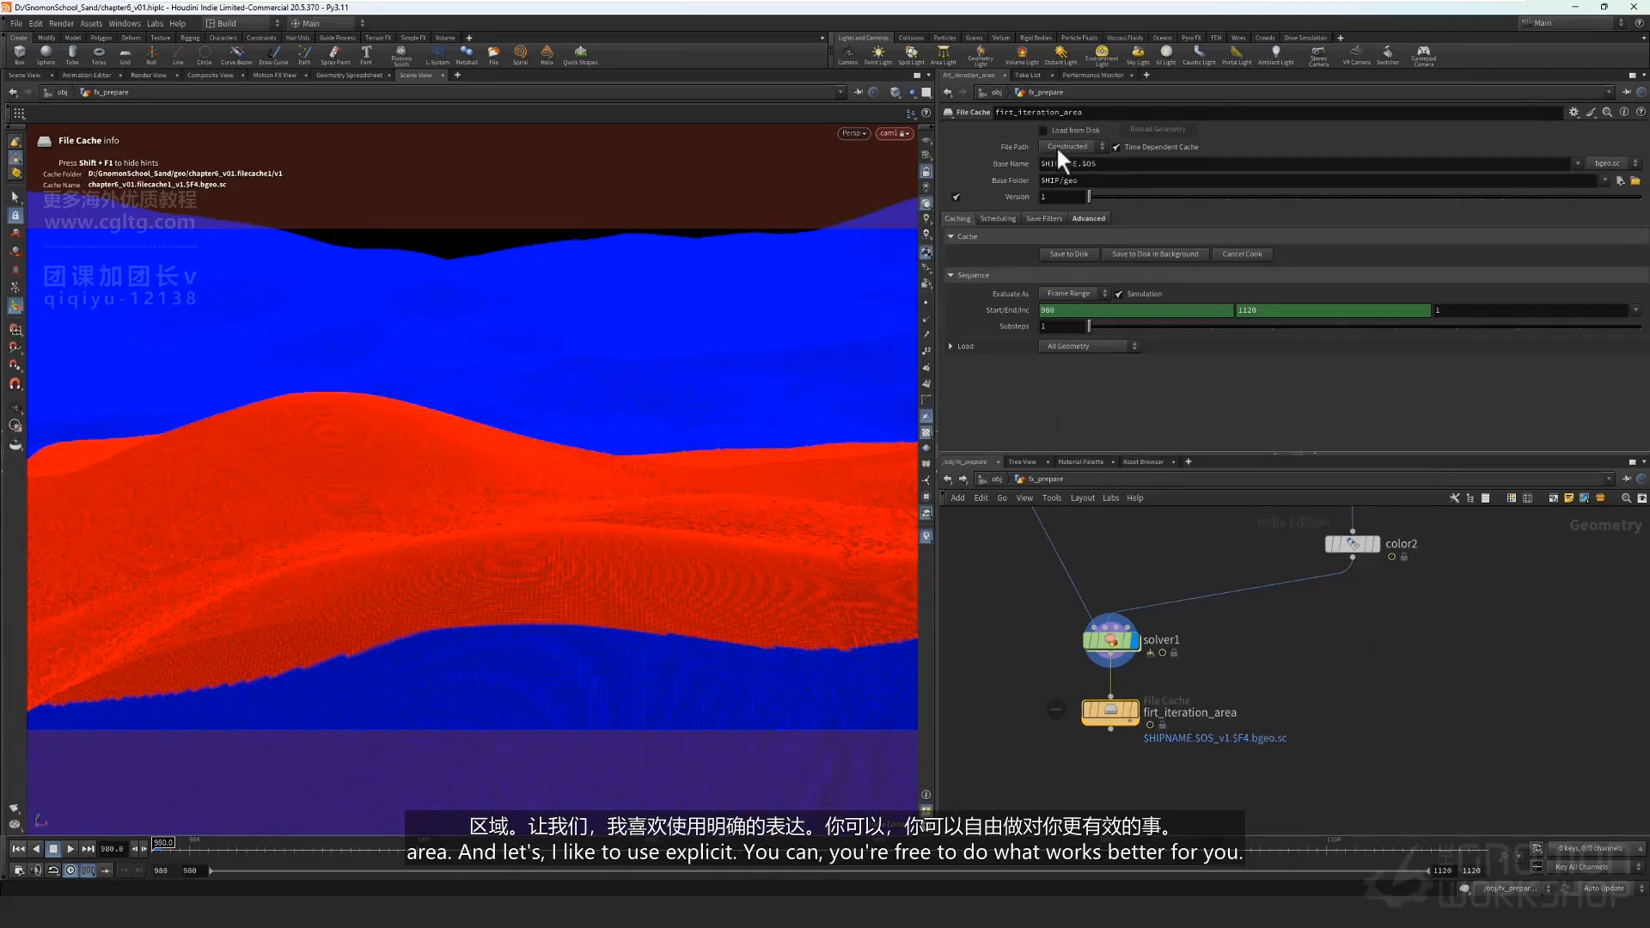
Switch the File Cache's file path to Explicit and set the geometry file to $HIP/geo/$OS/$OS.$F.bgeo.sc.
left_click(1064, 171)
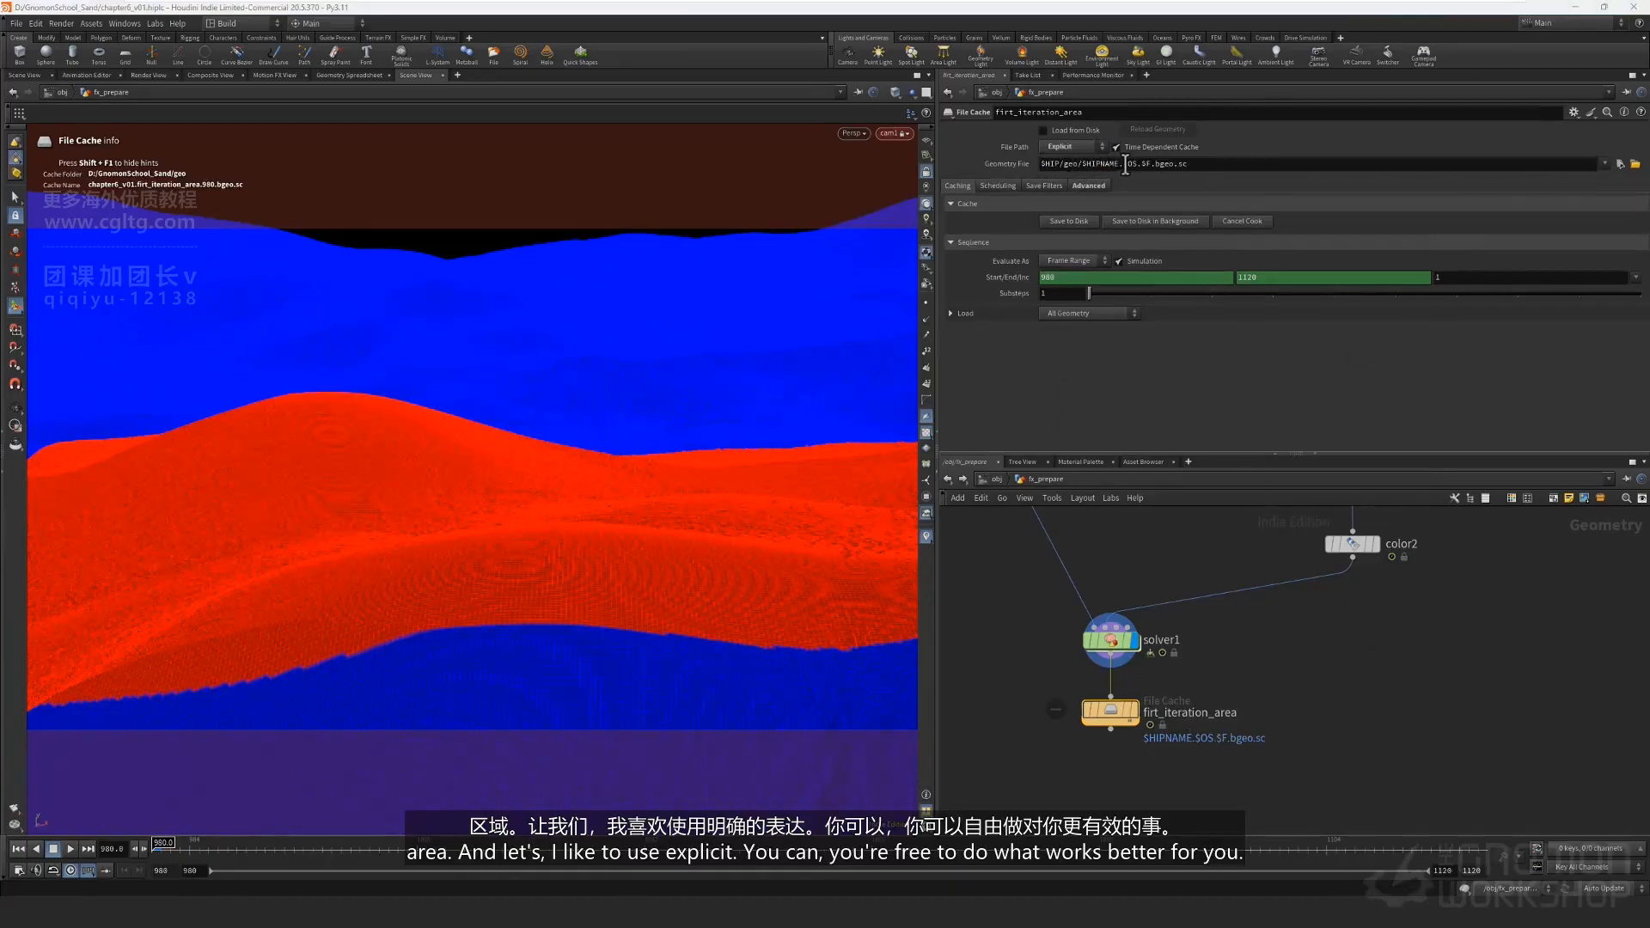
left_click(1120, 164)
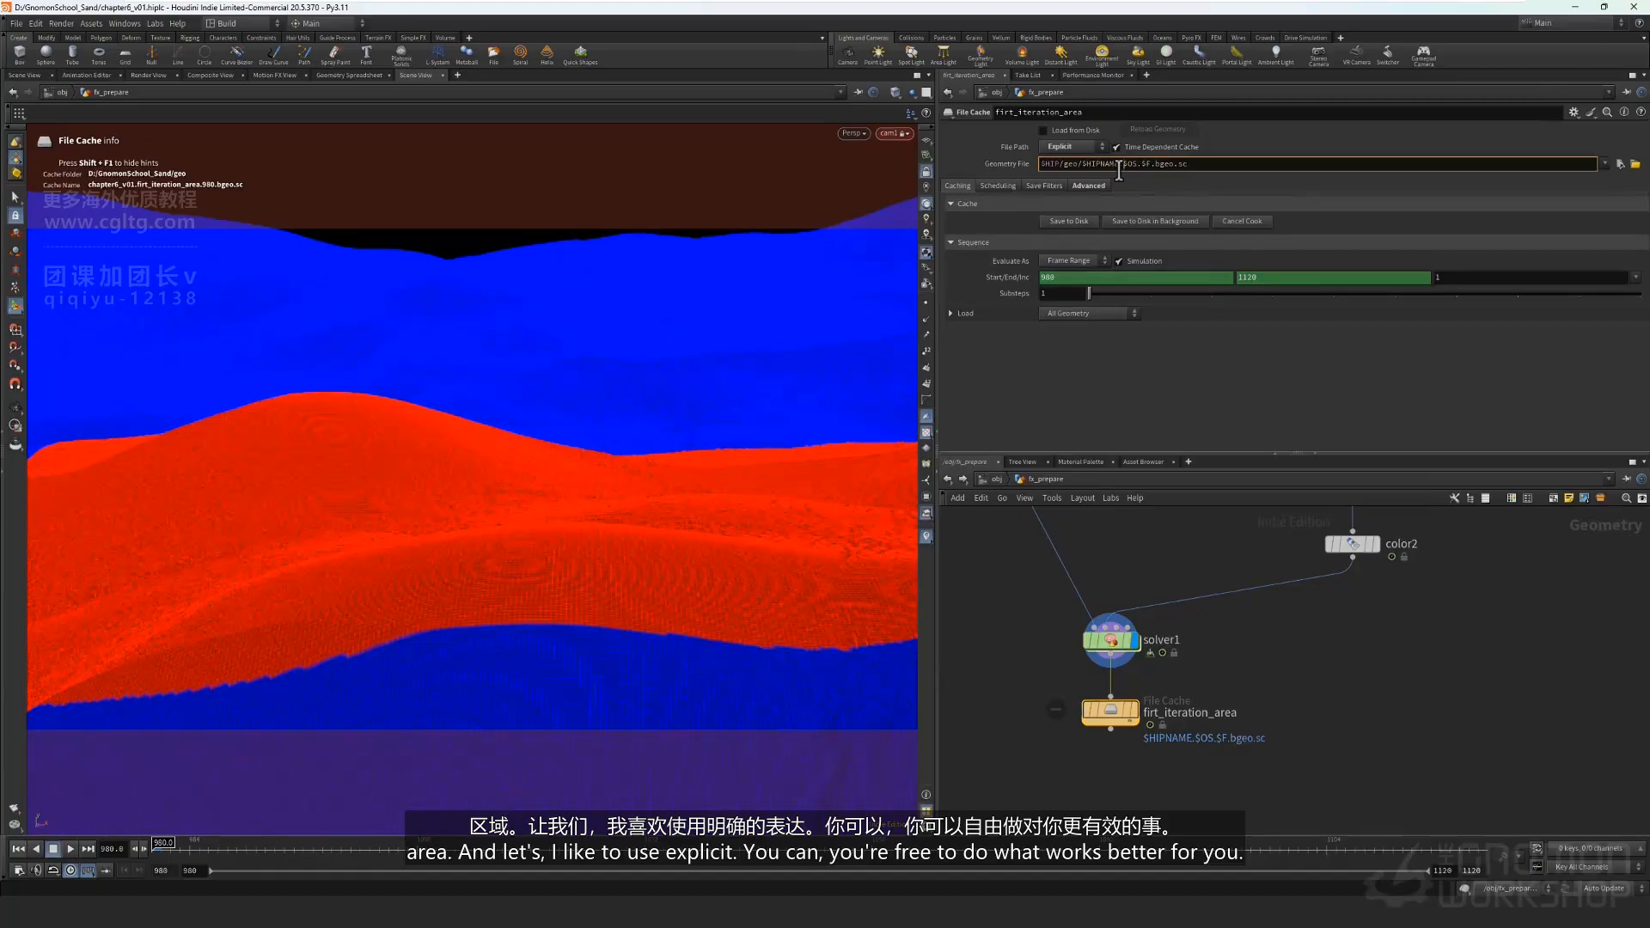
key("BackSpace")
key("BackSpace")
key("BackSpace")
key("BackSpace")
key("BackSpace")
key("BackSpace")
key("BackSpace")
key("BackSpace")
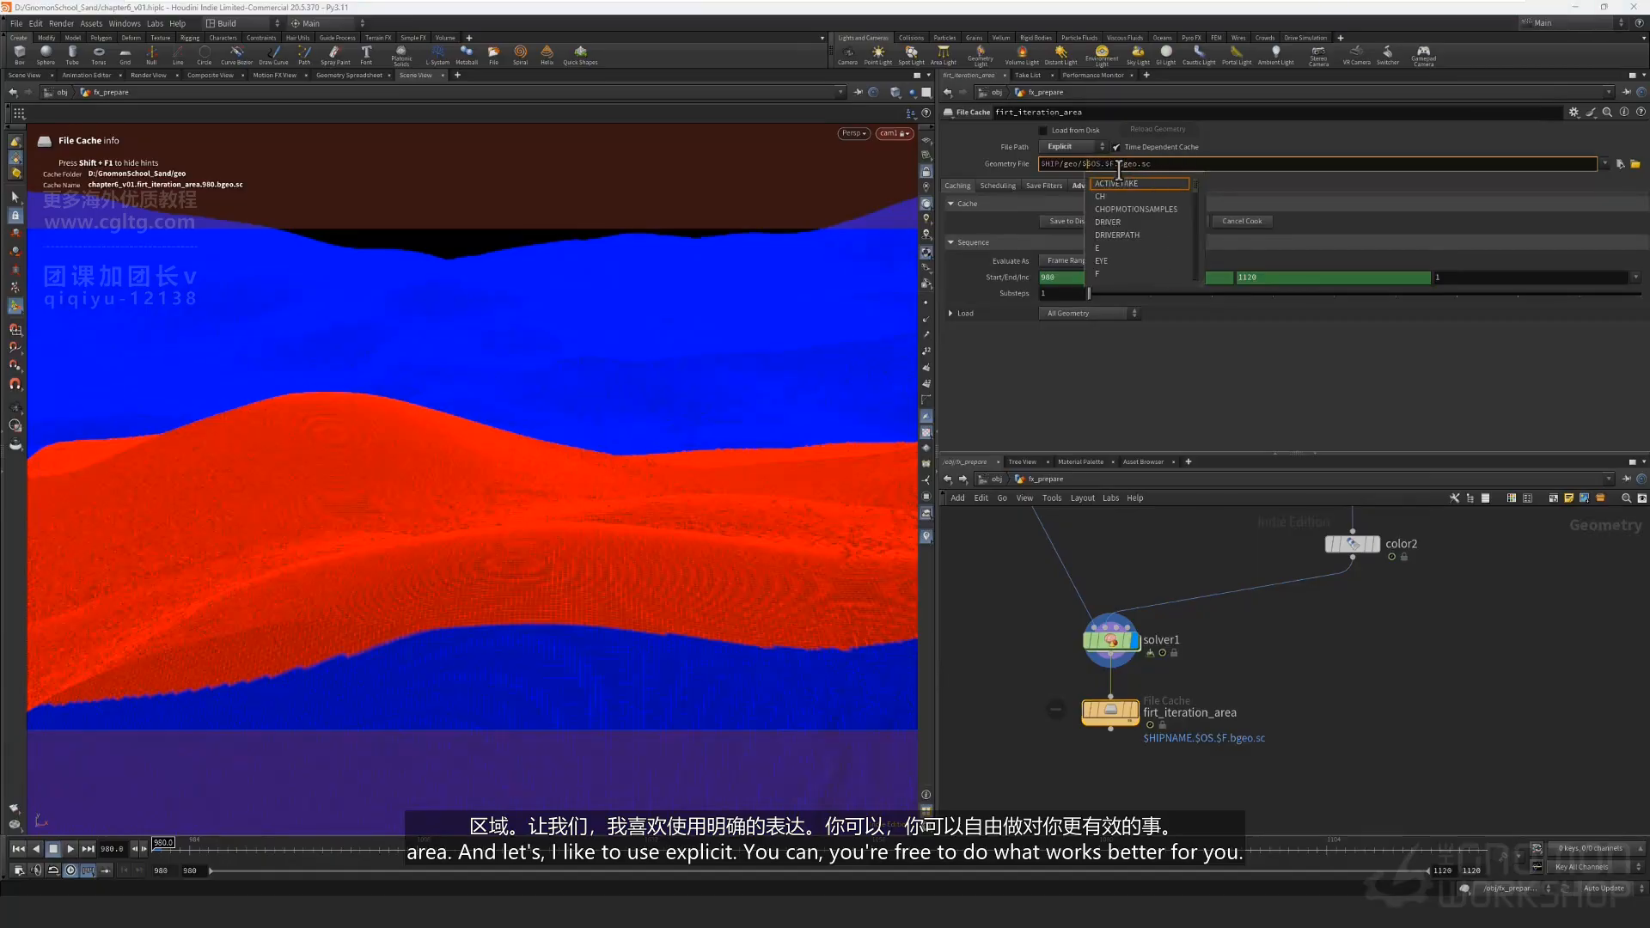
type("OS/")
key("Return")
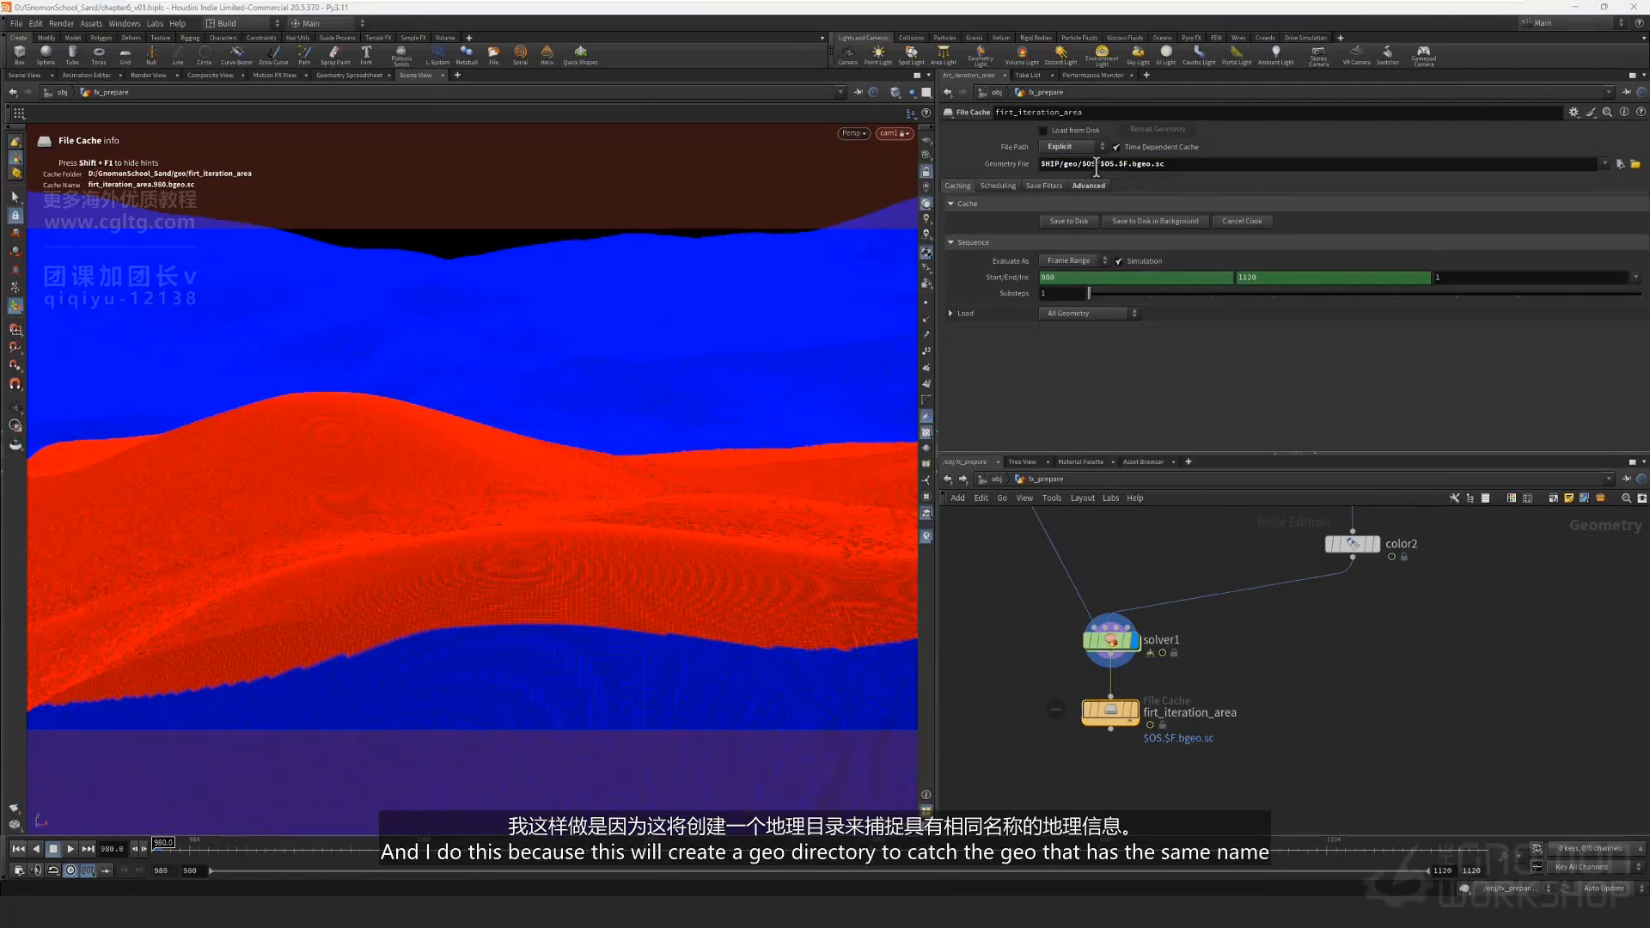
left_click(1008, 162)
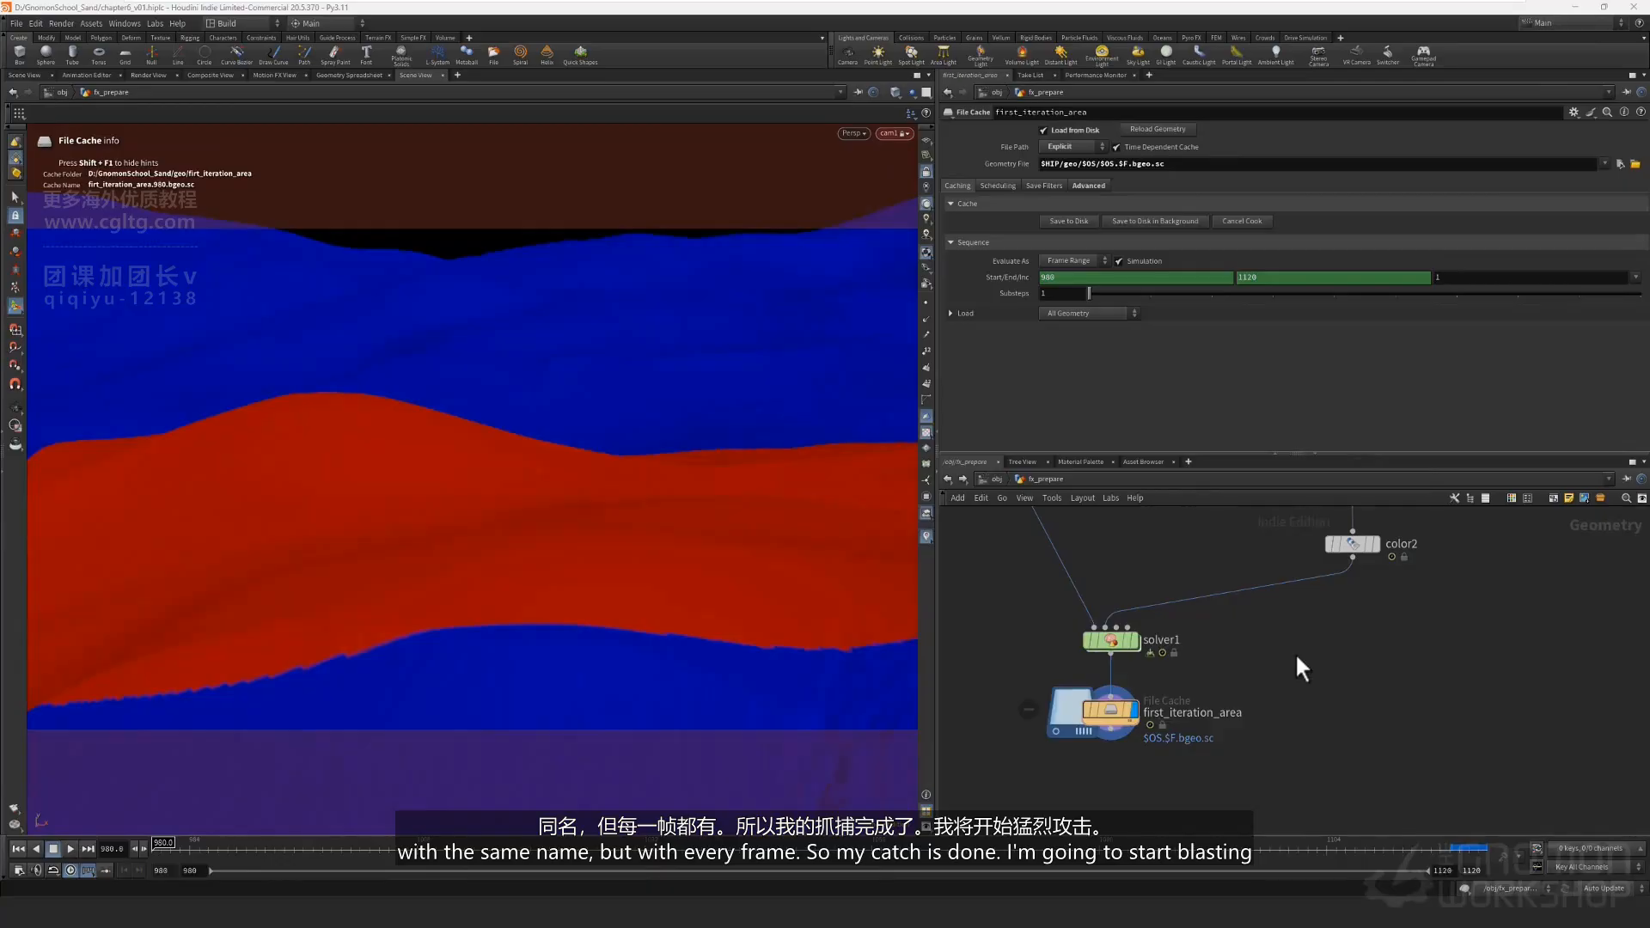
Add a Blast node connected below the first_iteration_area File Cache and display it.
middle_click_drag(1298, 699, 1303, 640)
scroll(1170, 722, "up", 2)
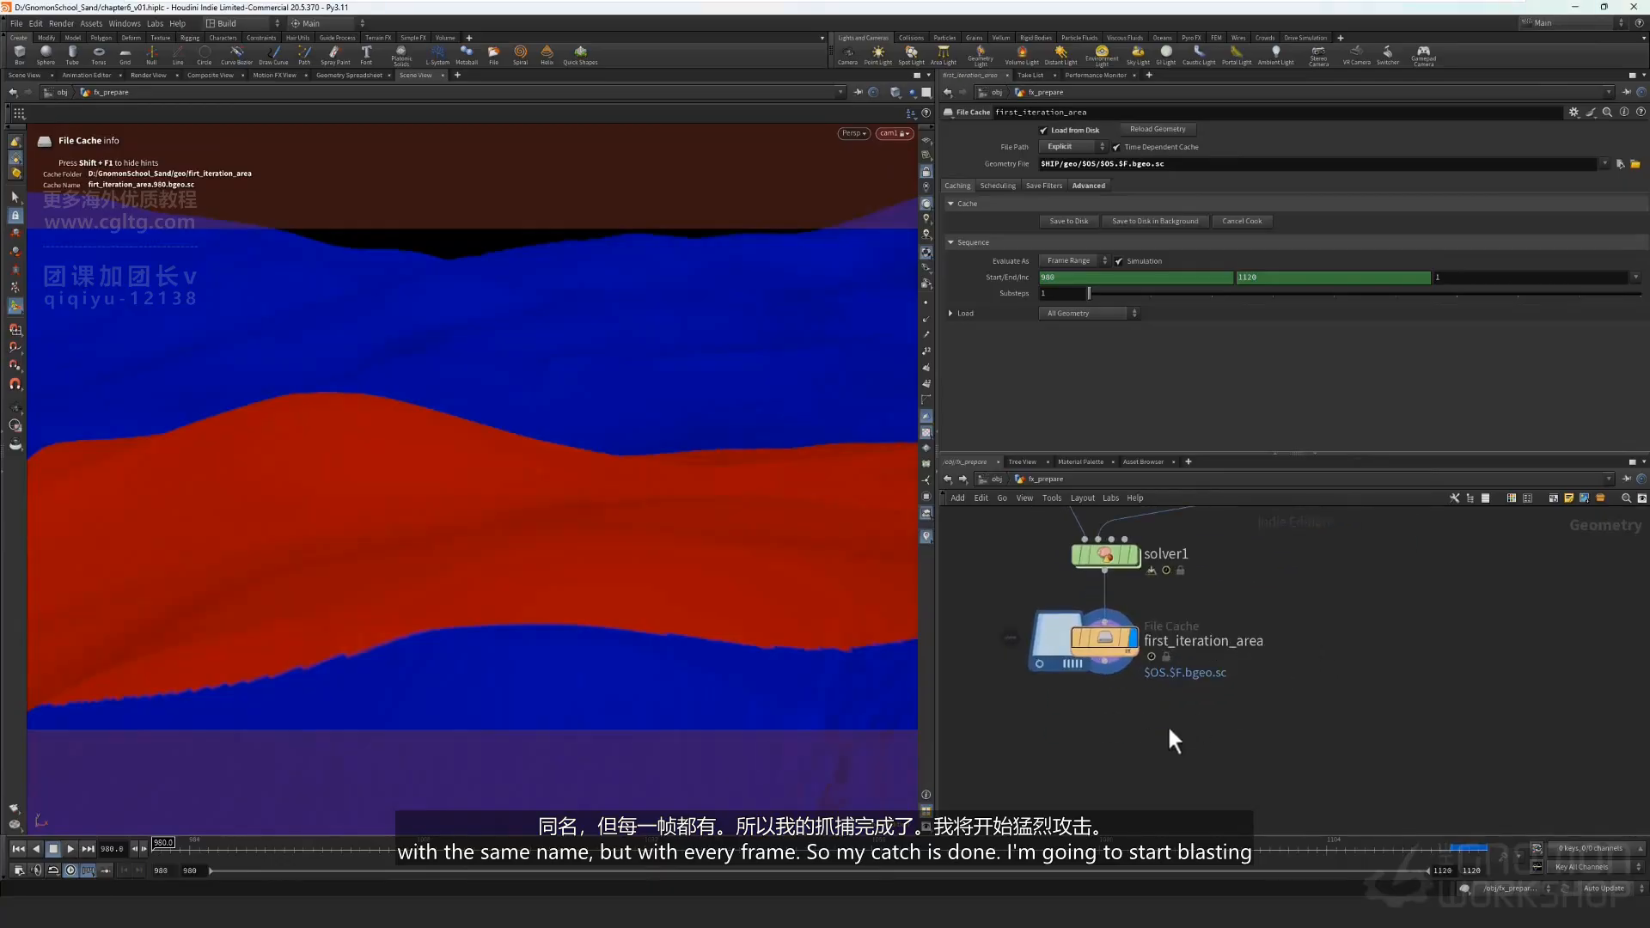
key("Tab")
type("blast")
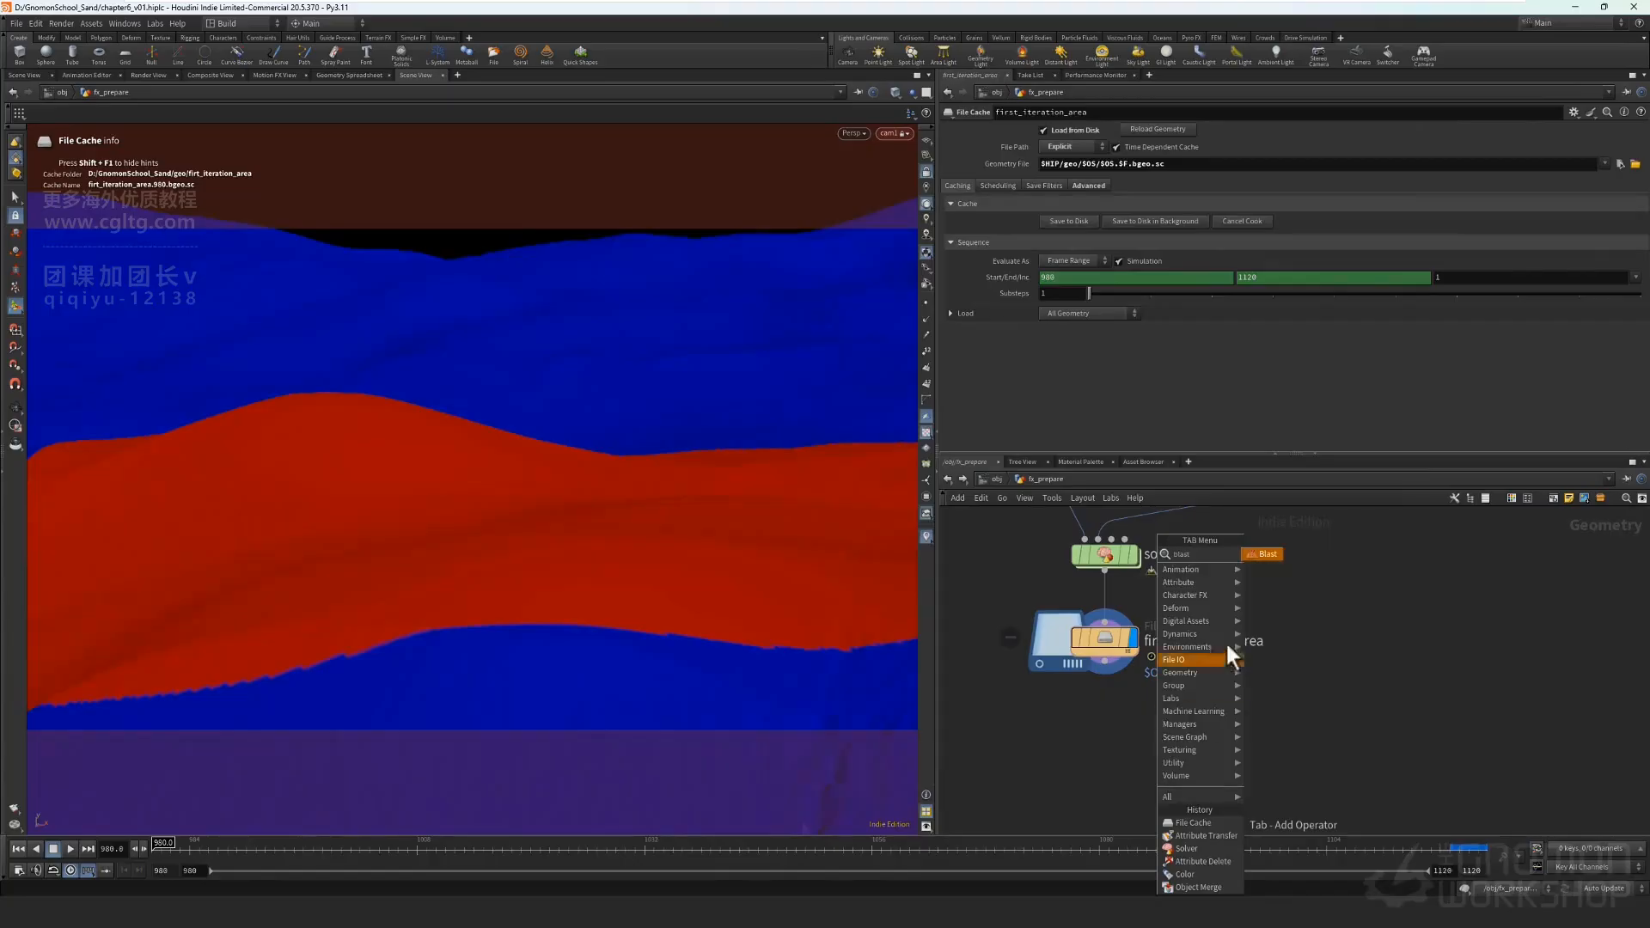
left_click(1260, 553)
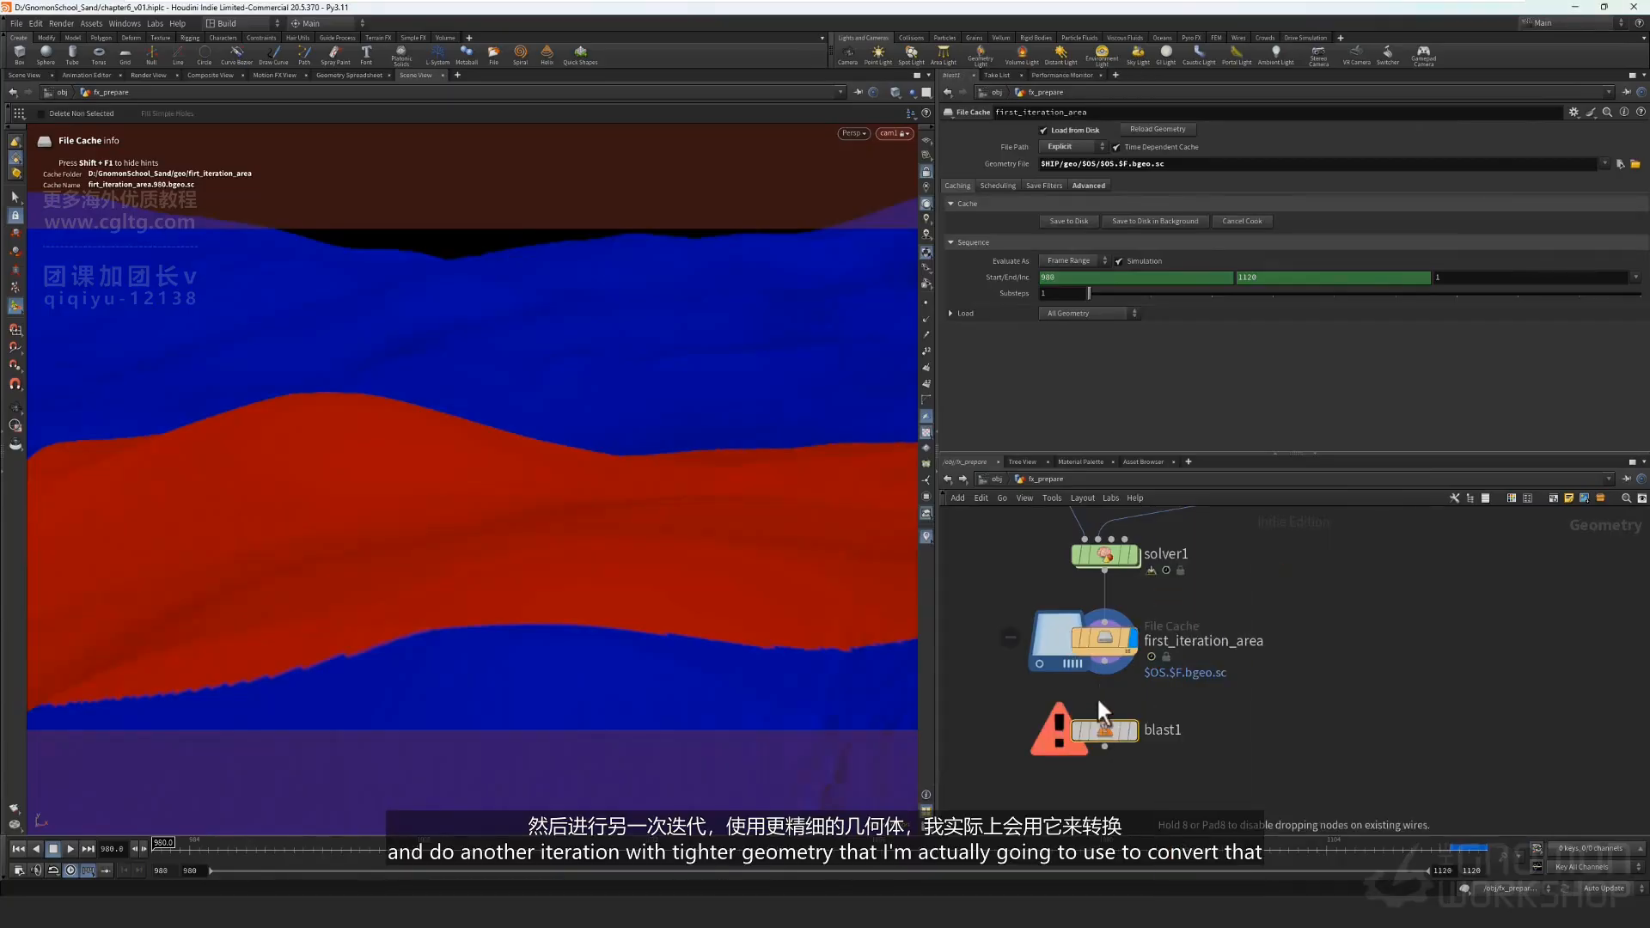
left_click(1102, 714)
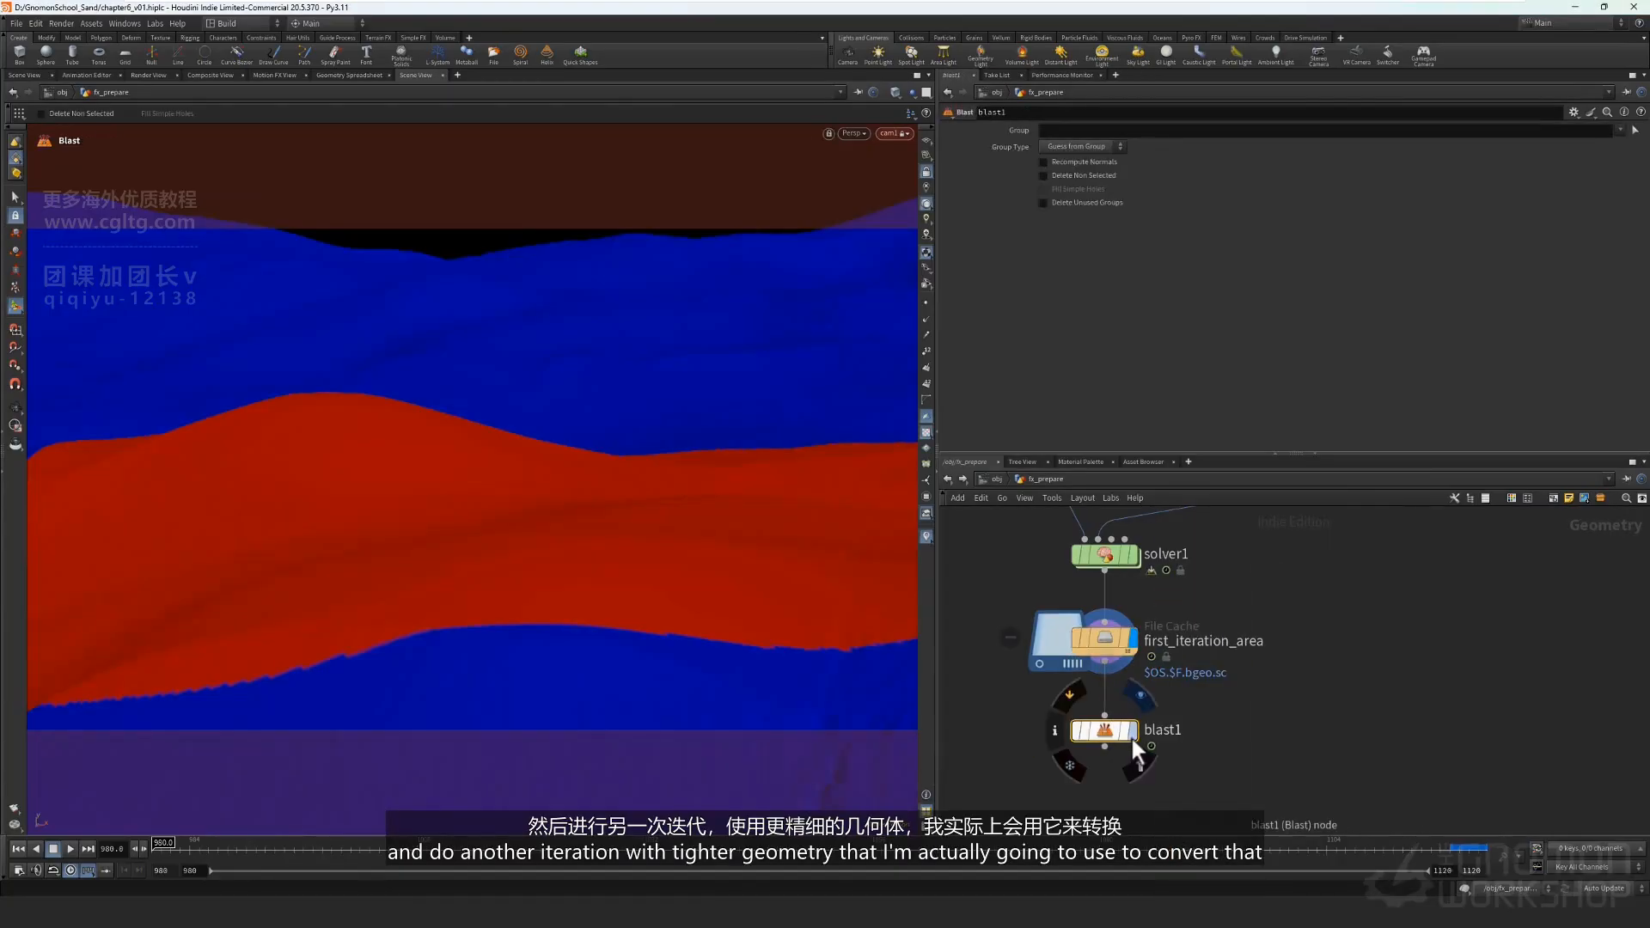
left_click(1132, 731)
Rename the Blast node to blast_first_iter.
middle_click_drag(1308, 736, 1308, 699)
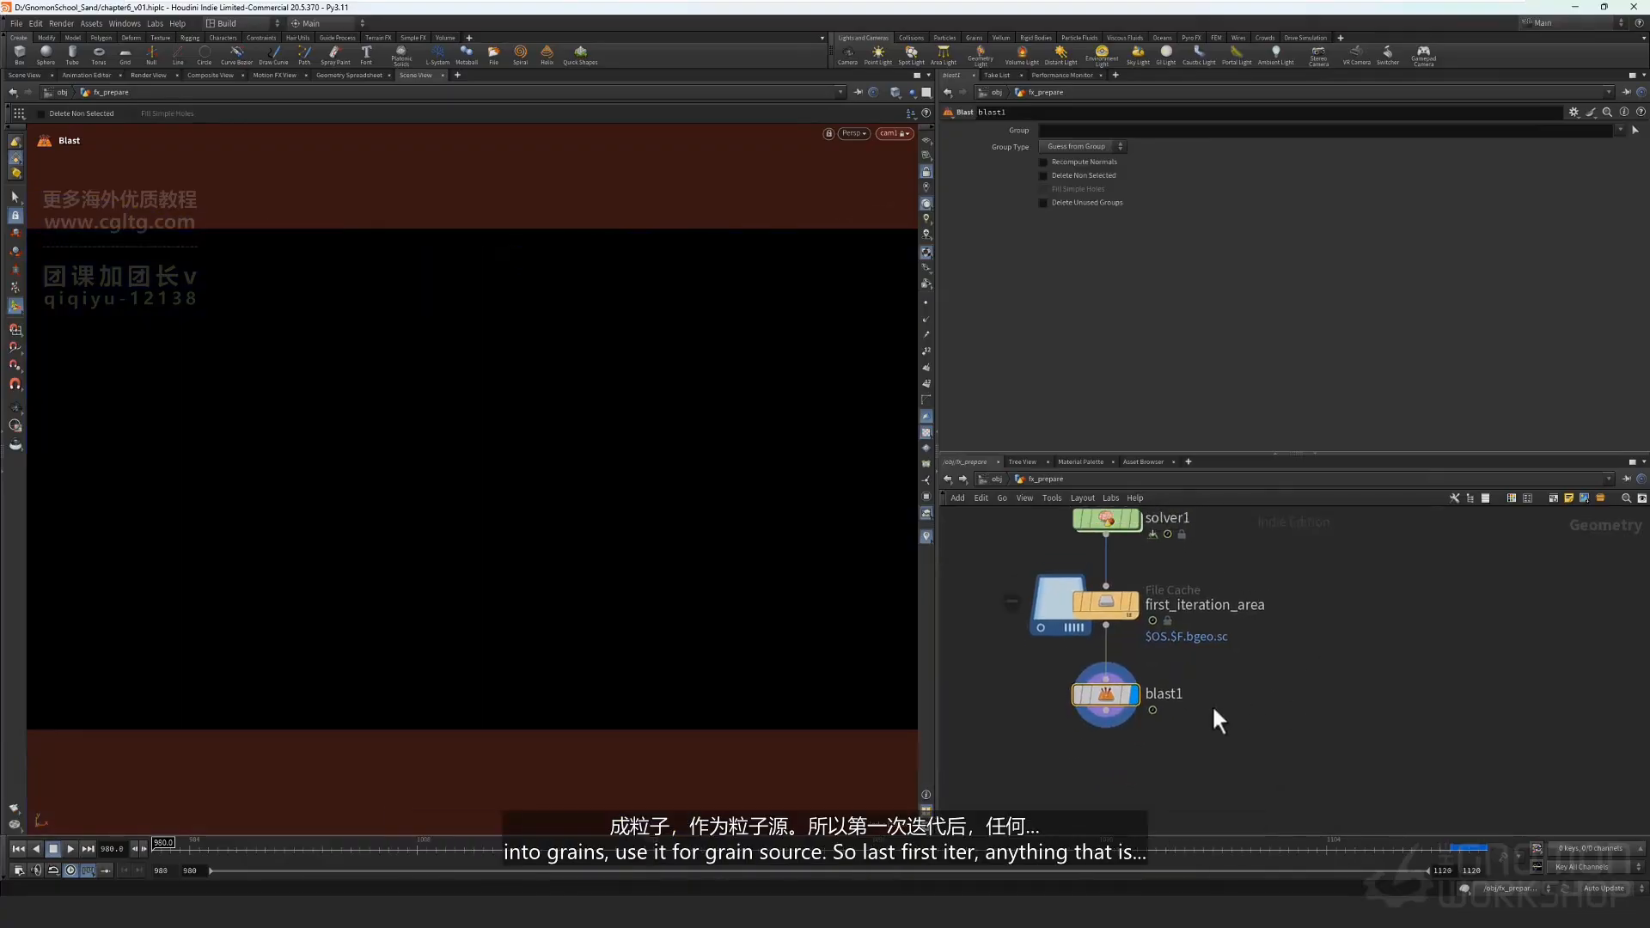
scroll(1193, 703, "up", 1)
double_click(1176, 693)
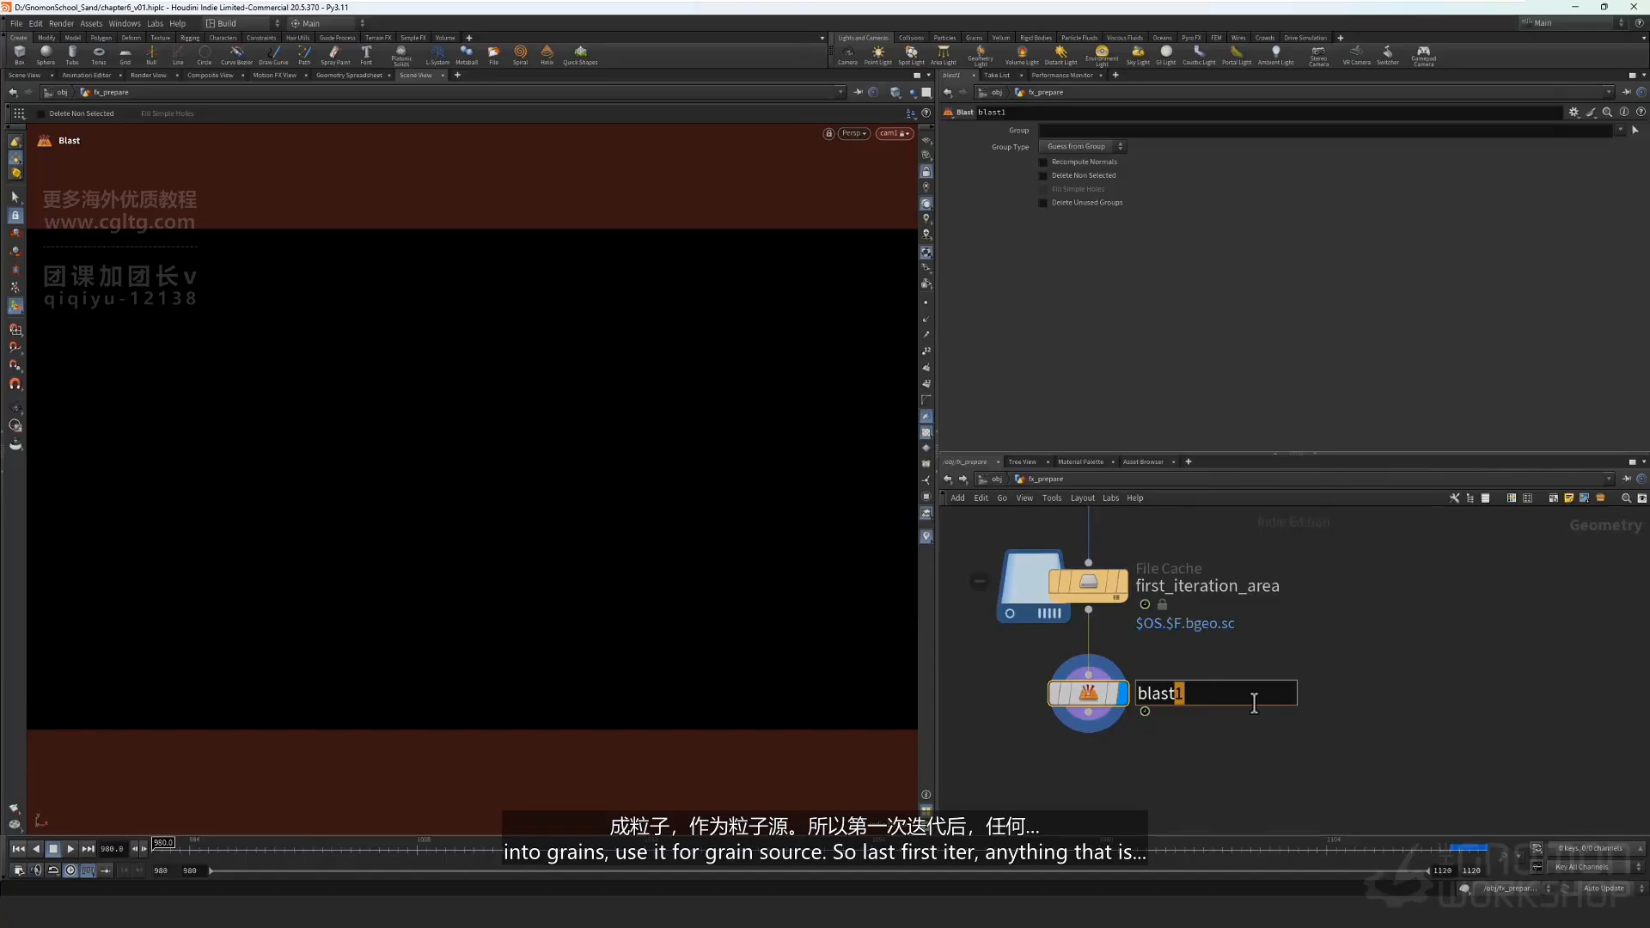
type("_first_iter")
key("Return")
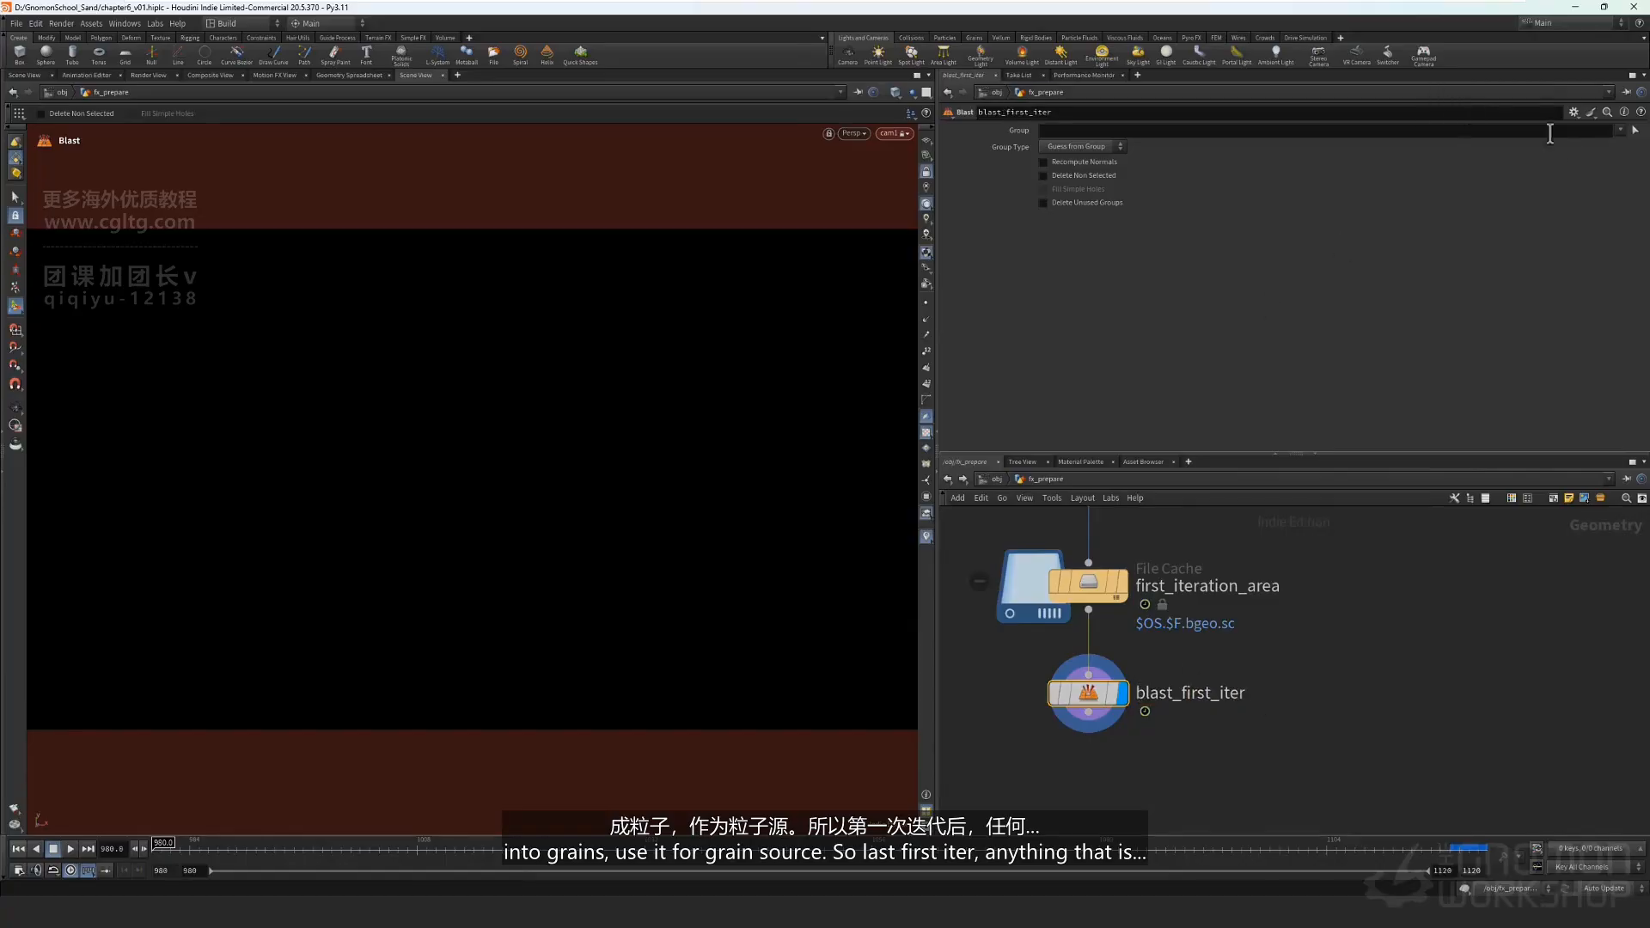
left_click(1604, 130)
type("@Cd.x<0.5")
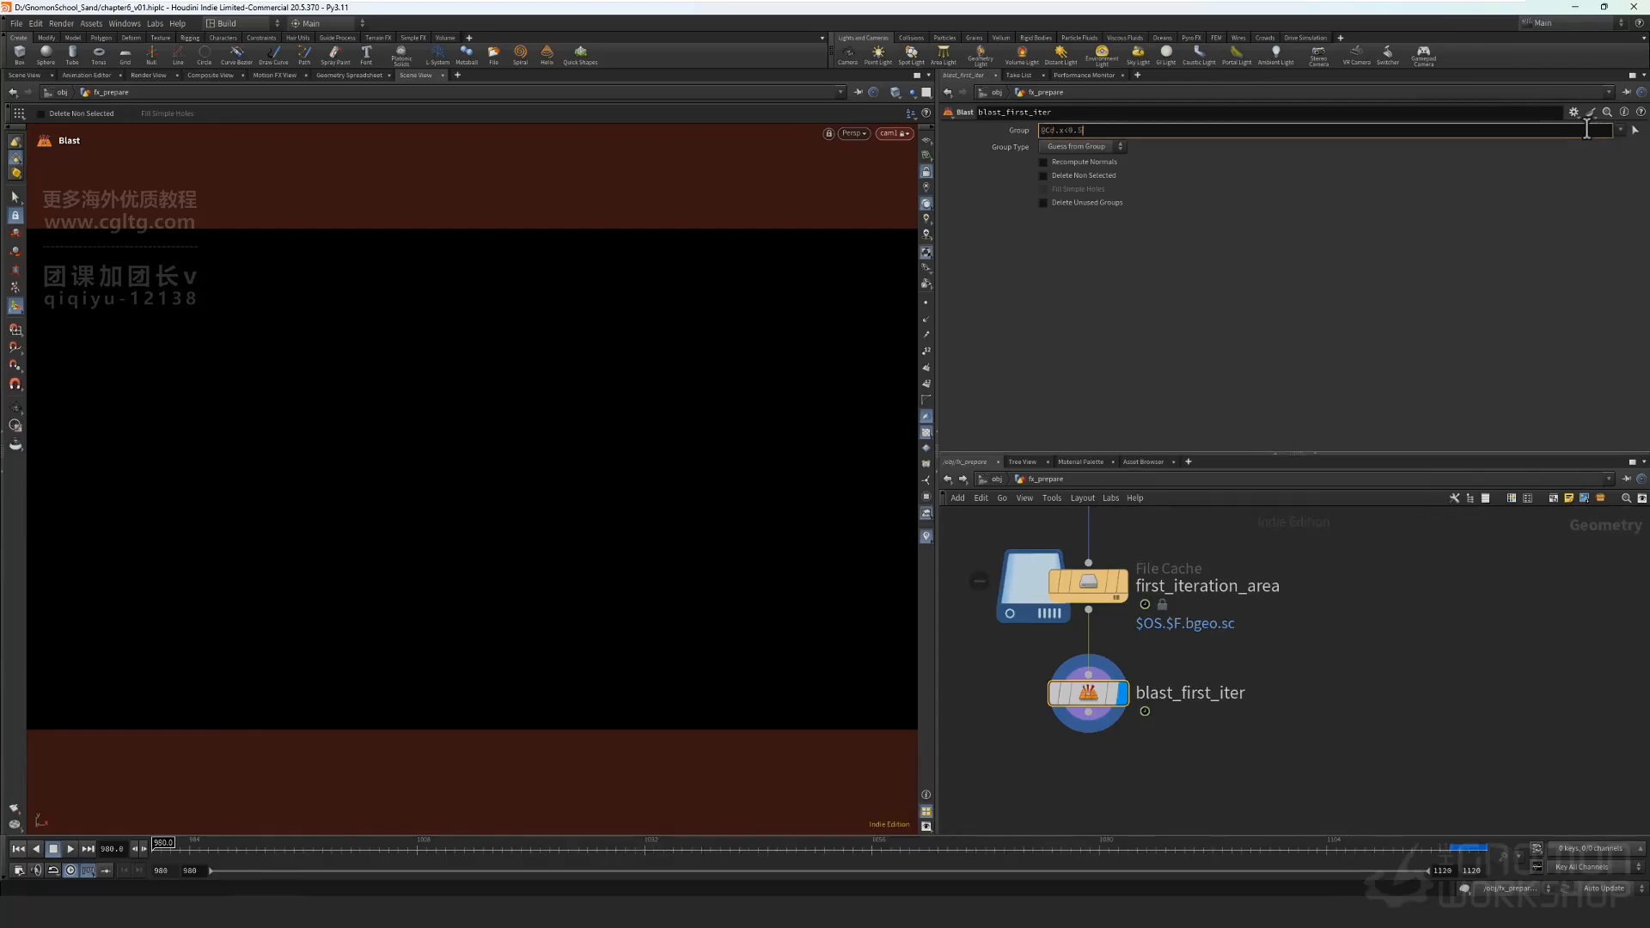
key("Return")
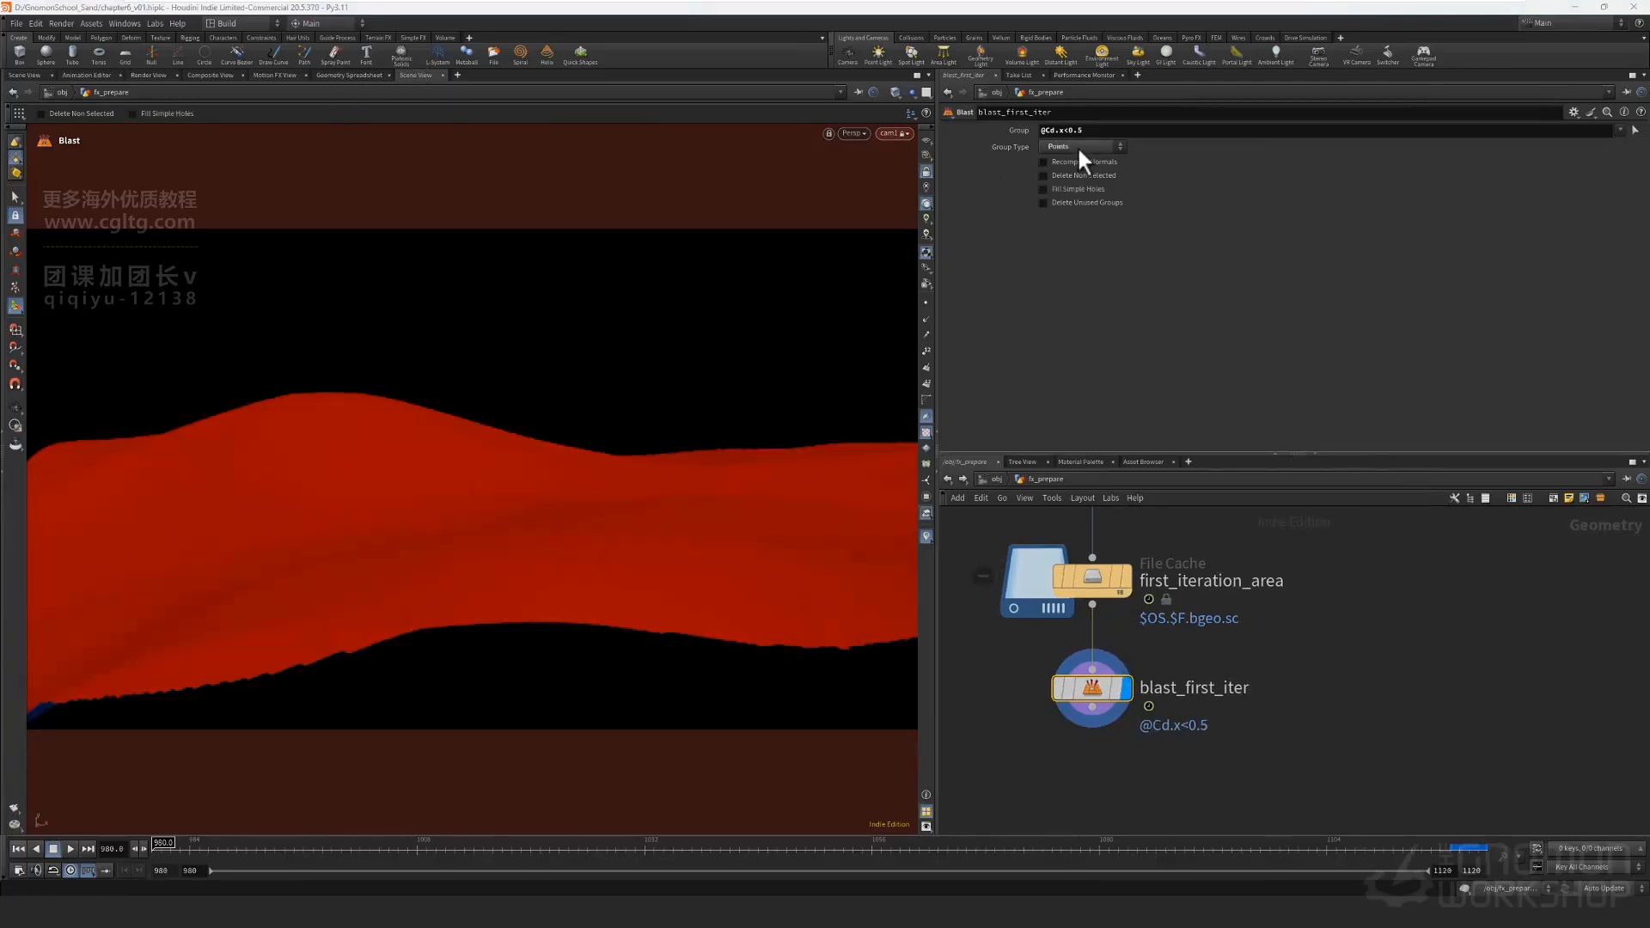
left_click(1081, 147)
left_click(1058, 198)
Add a Time Shift node connected below blast_first_iter and display it.
middle_click_drag(1301, 756, 1288, 710)
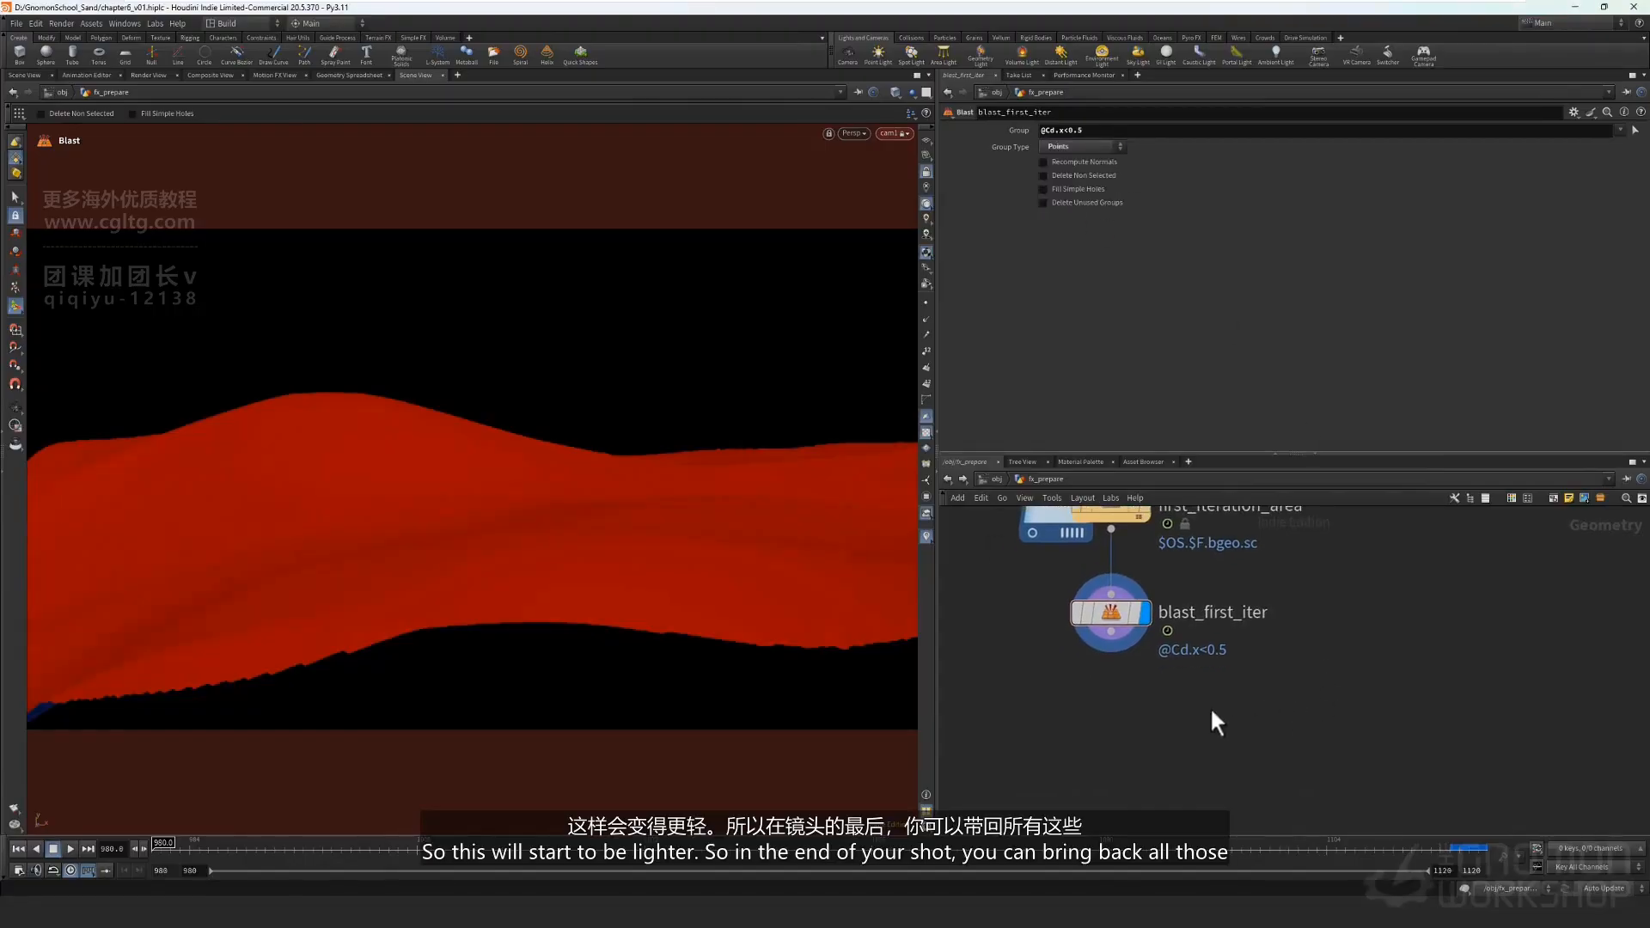
key("Tab")
type("time")
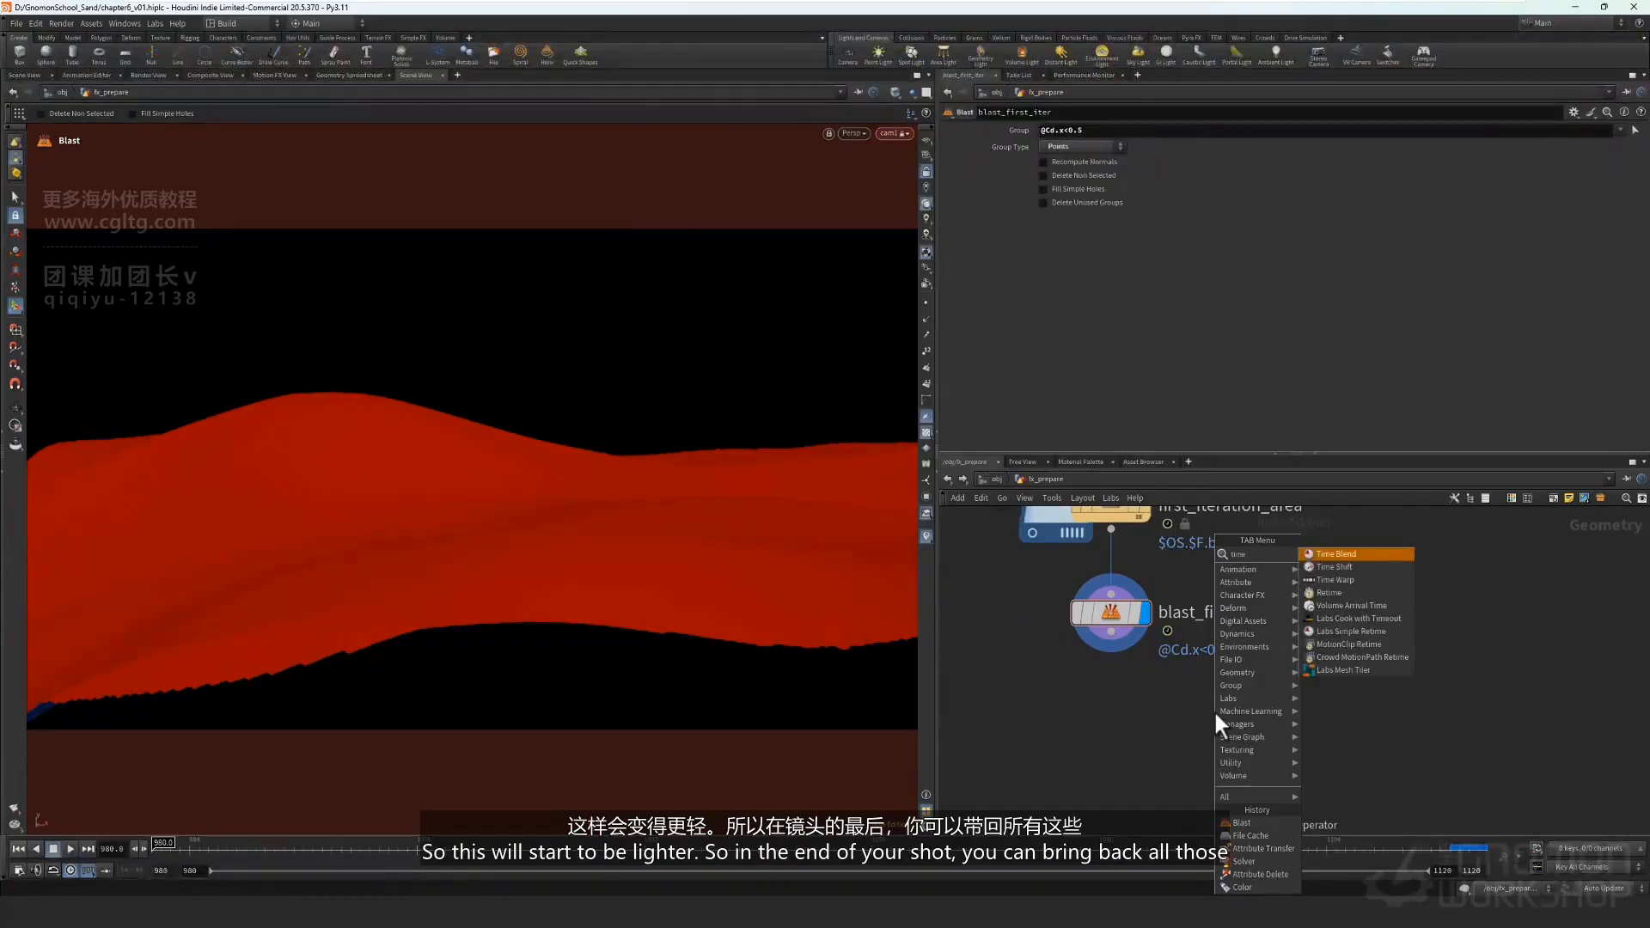
left_click(1340, 566)
left_click(1110, 706)
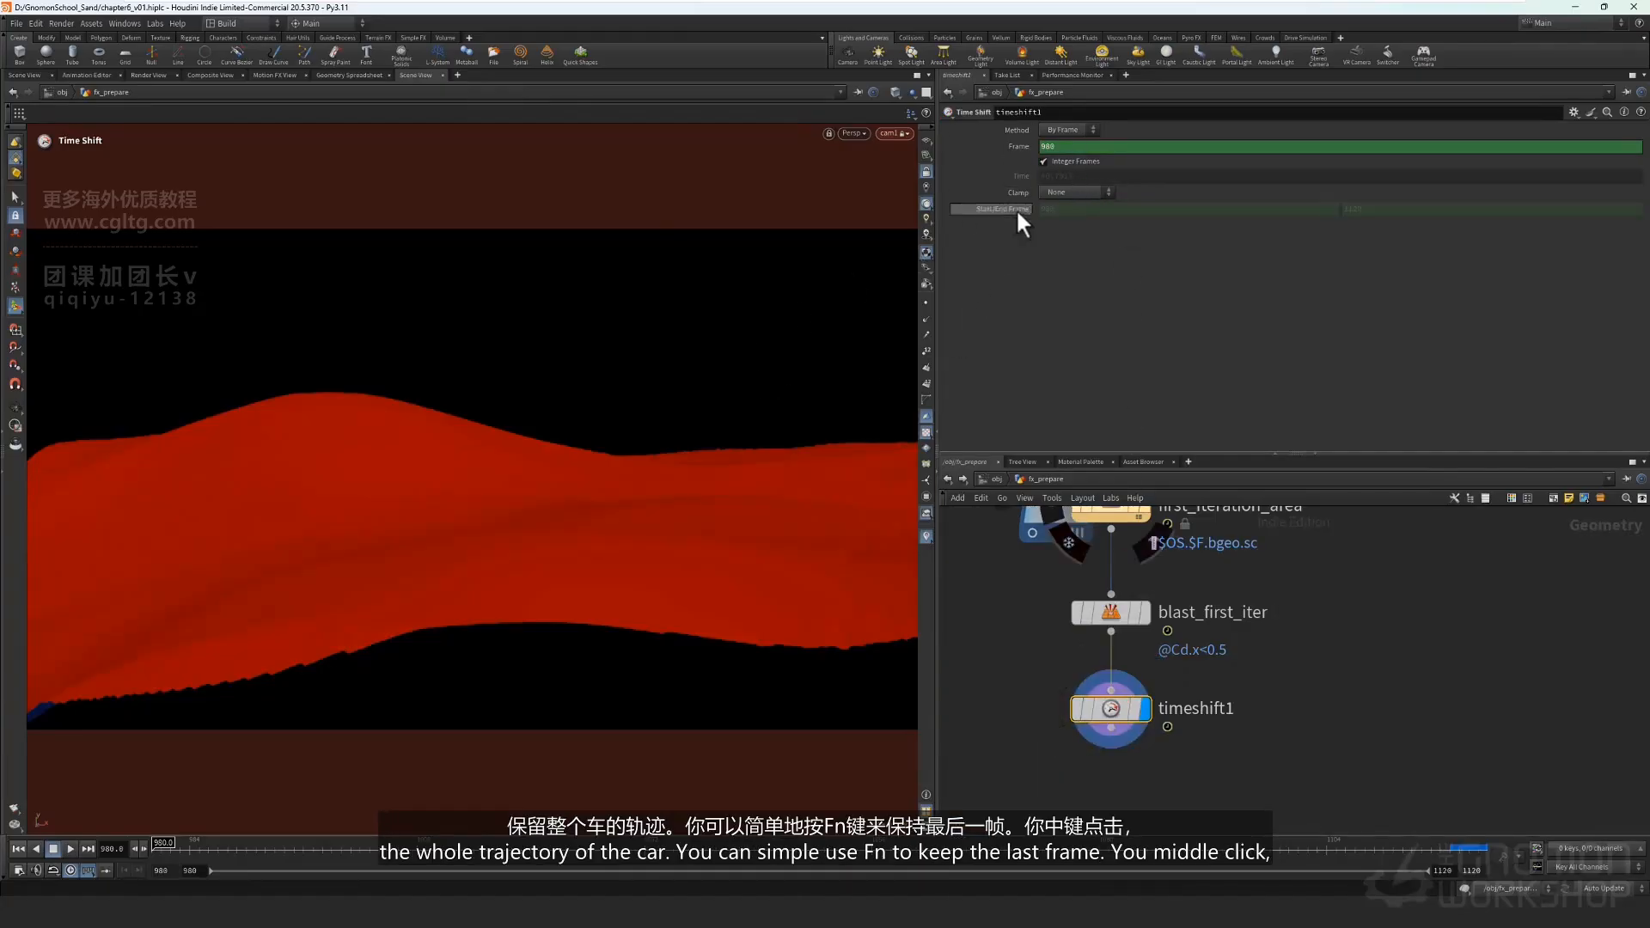
Set the Time Shift node's frame expression to $RFEND.
double_click(1056, 146)
type("$F")
key("Return")
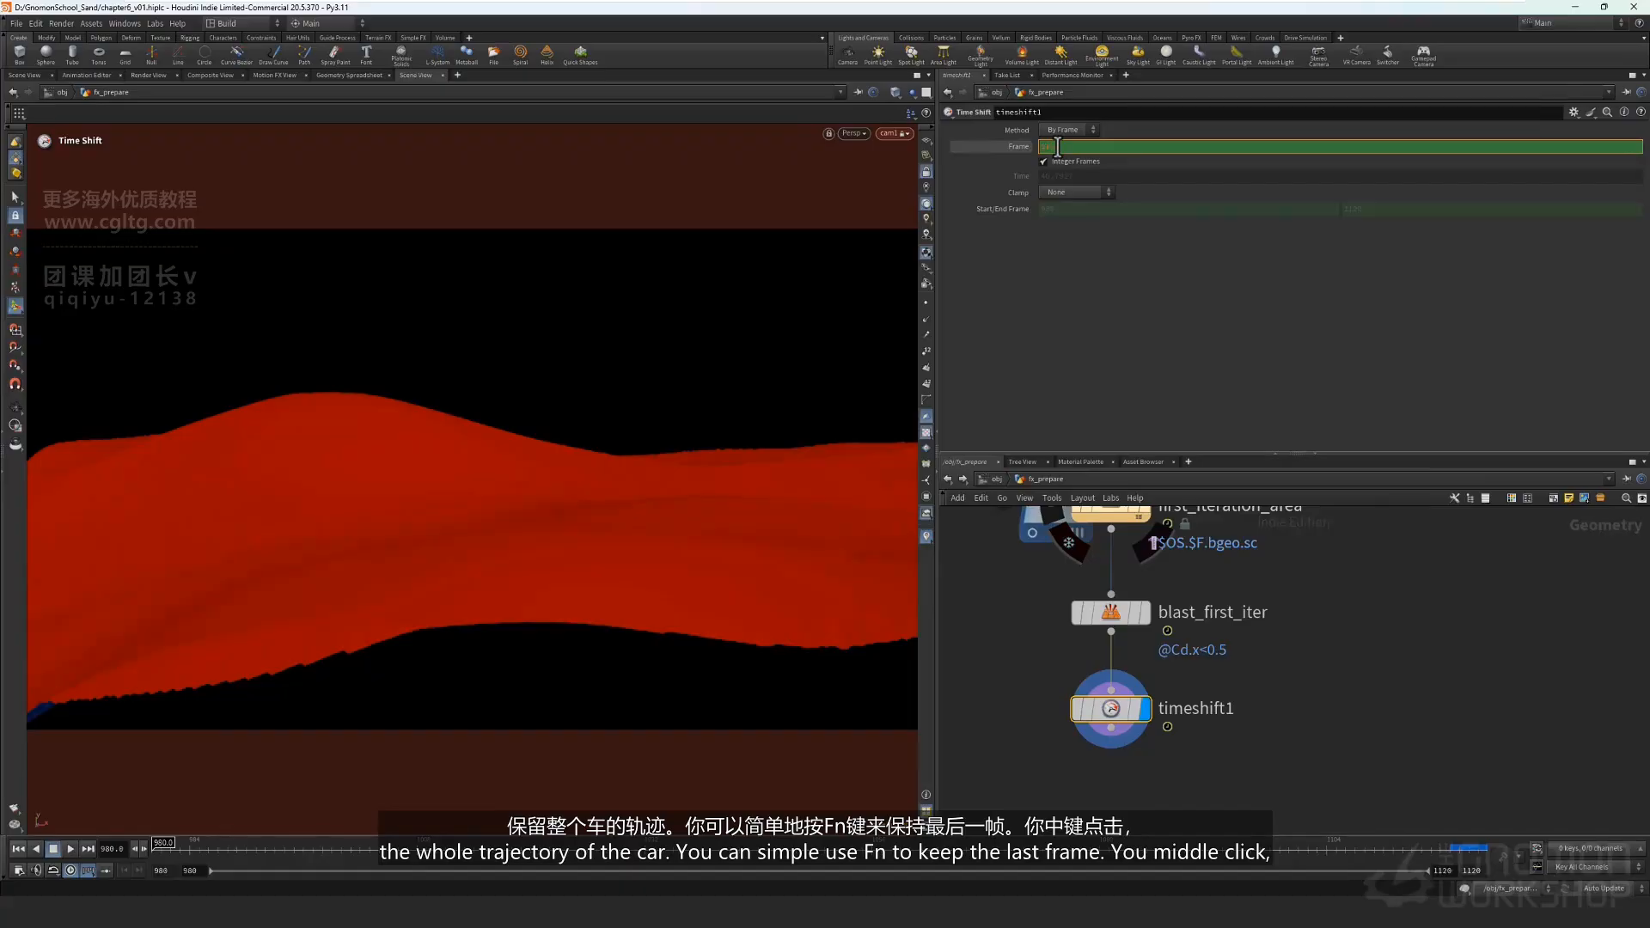
type("END")
key("Return")
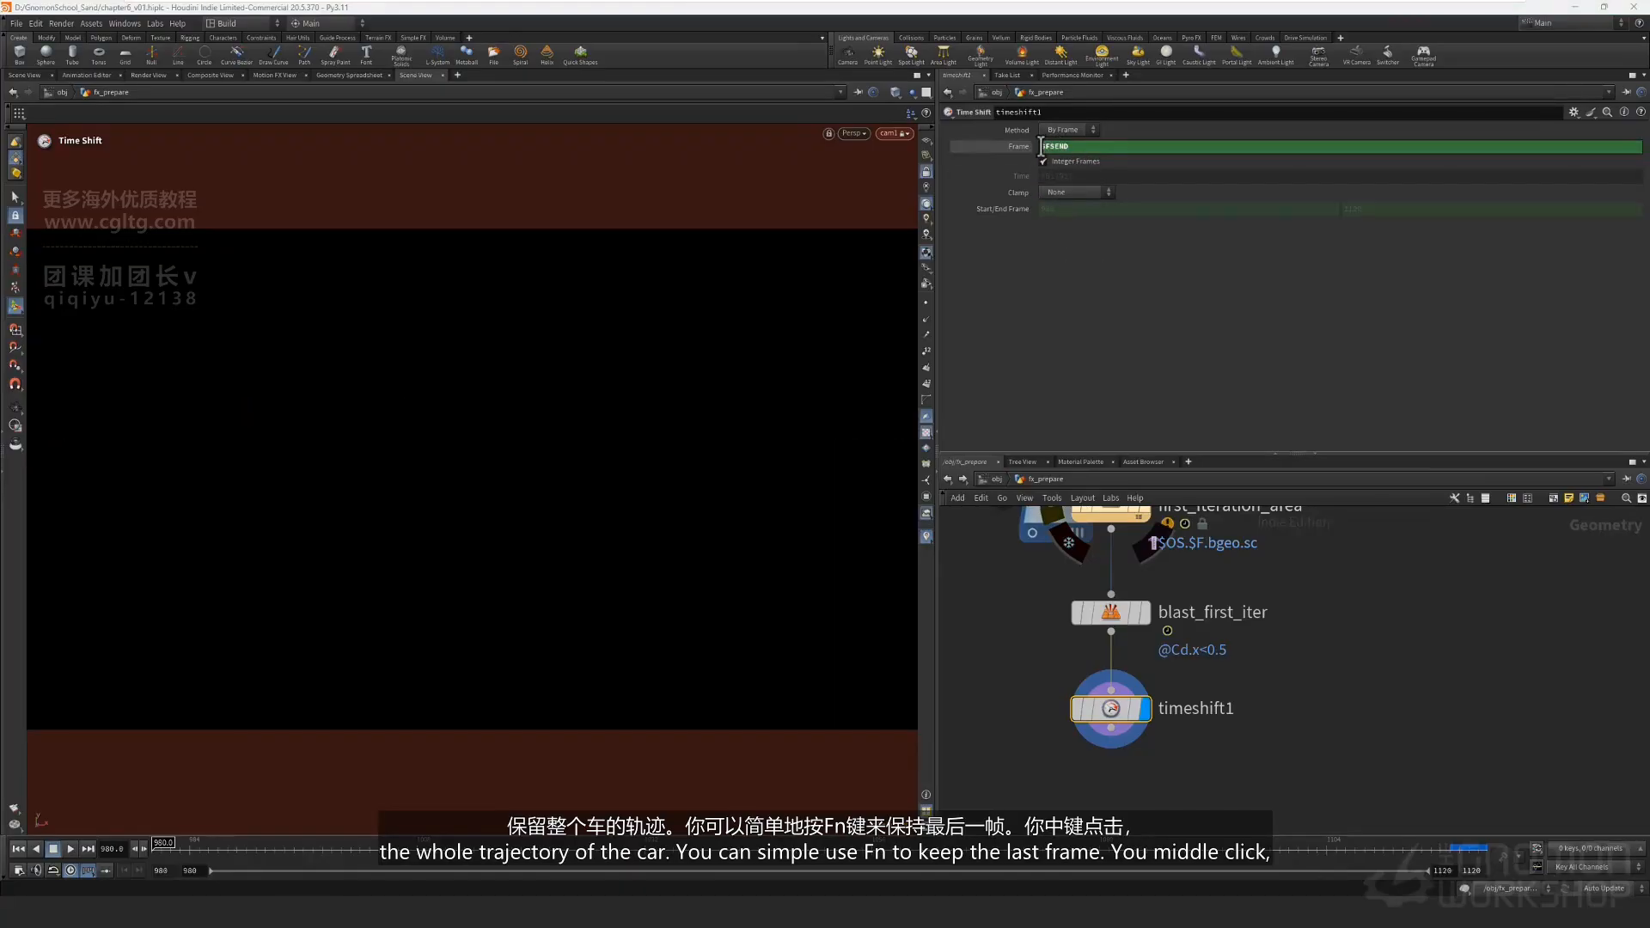
double_click(1051, 150)
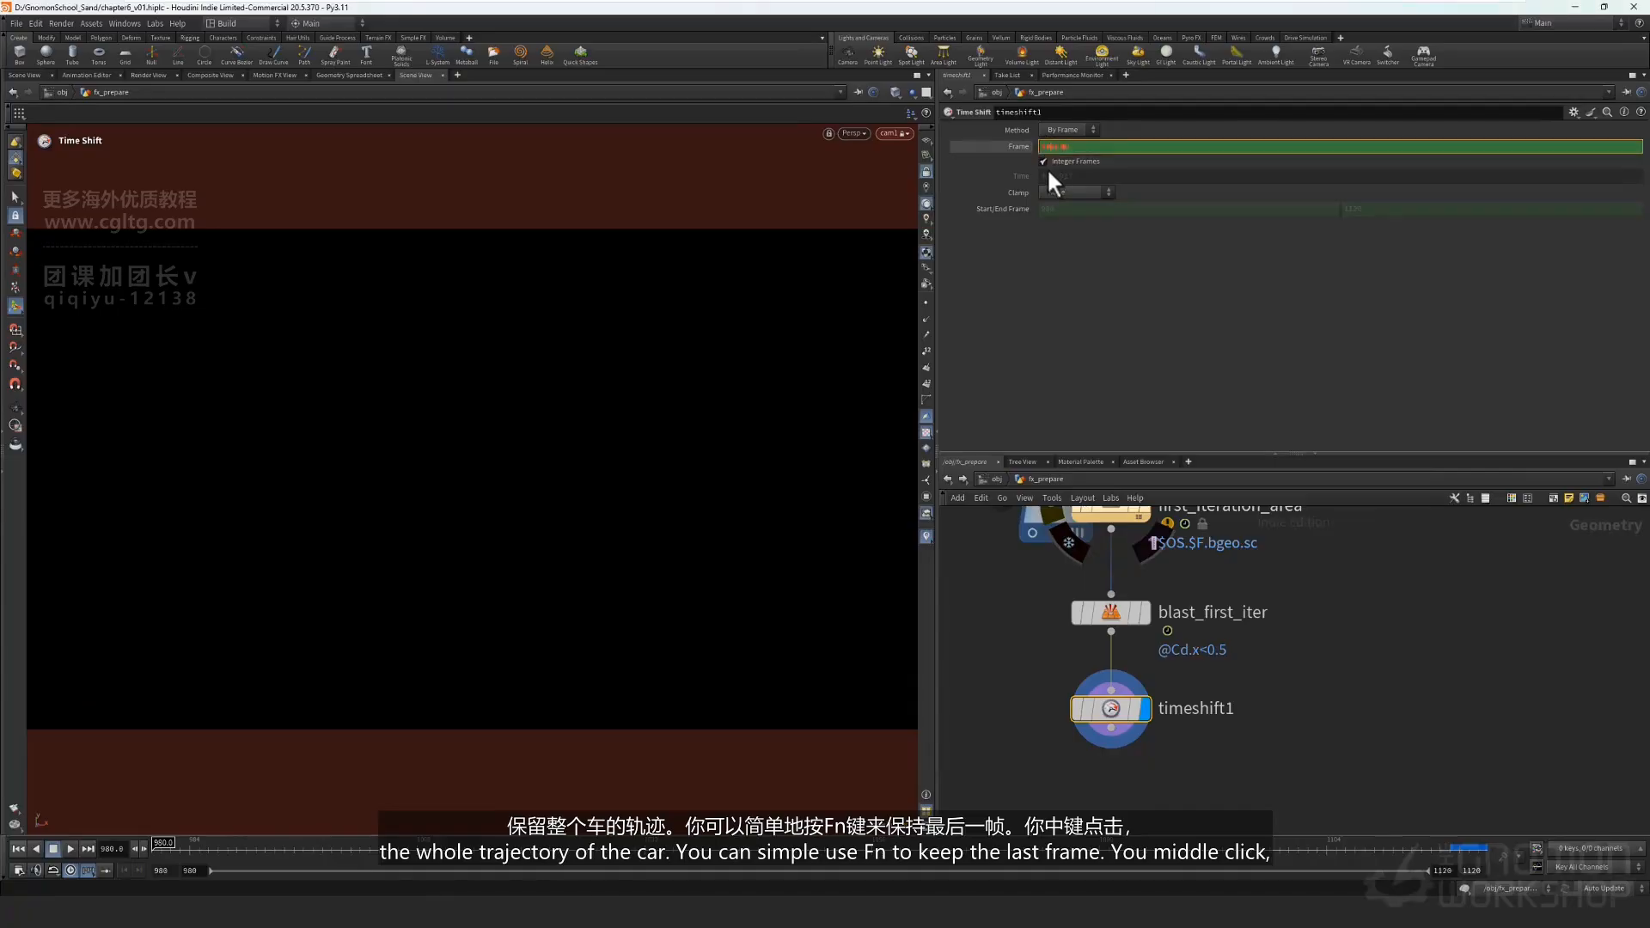
key("BackSpace")
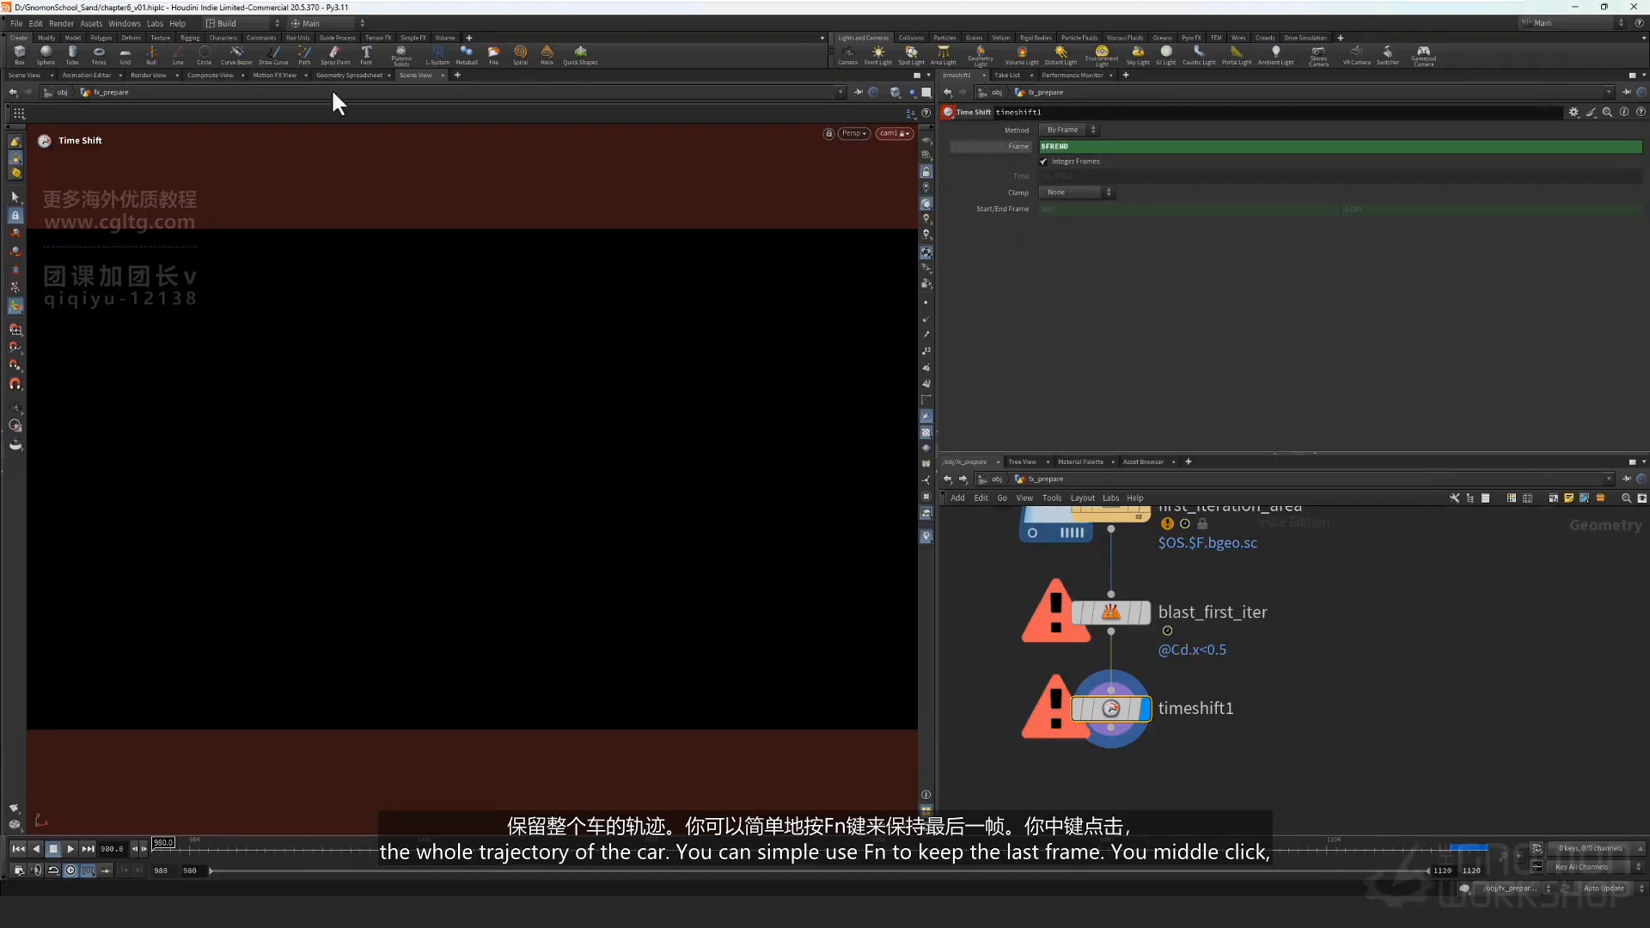
middle_click_drag(1350, 744, 1348, 727)
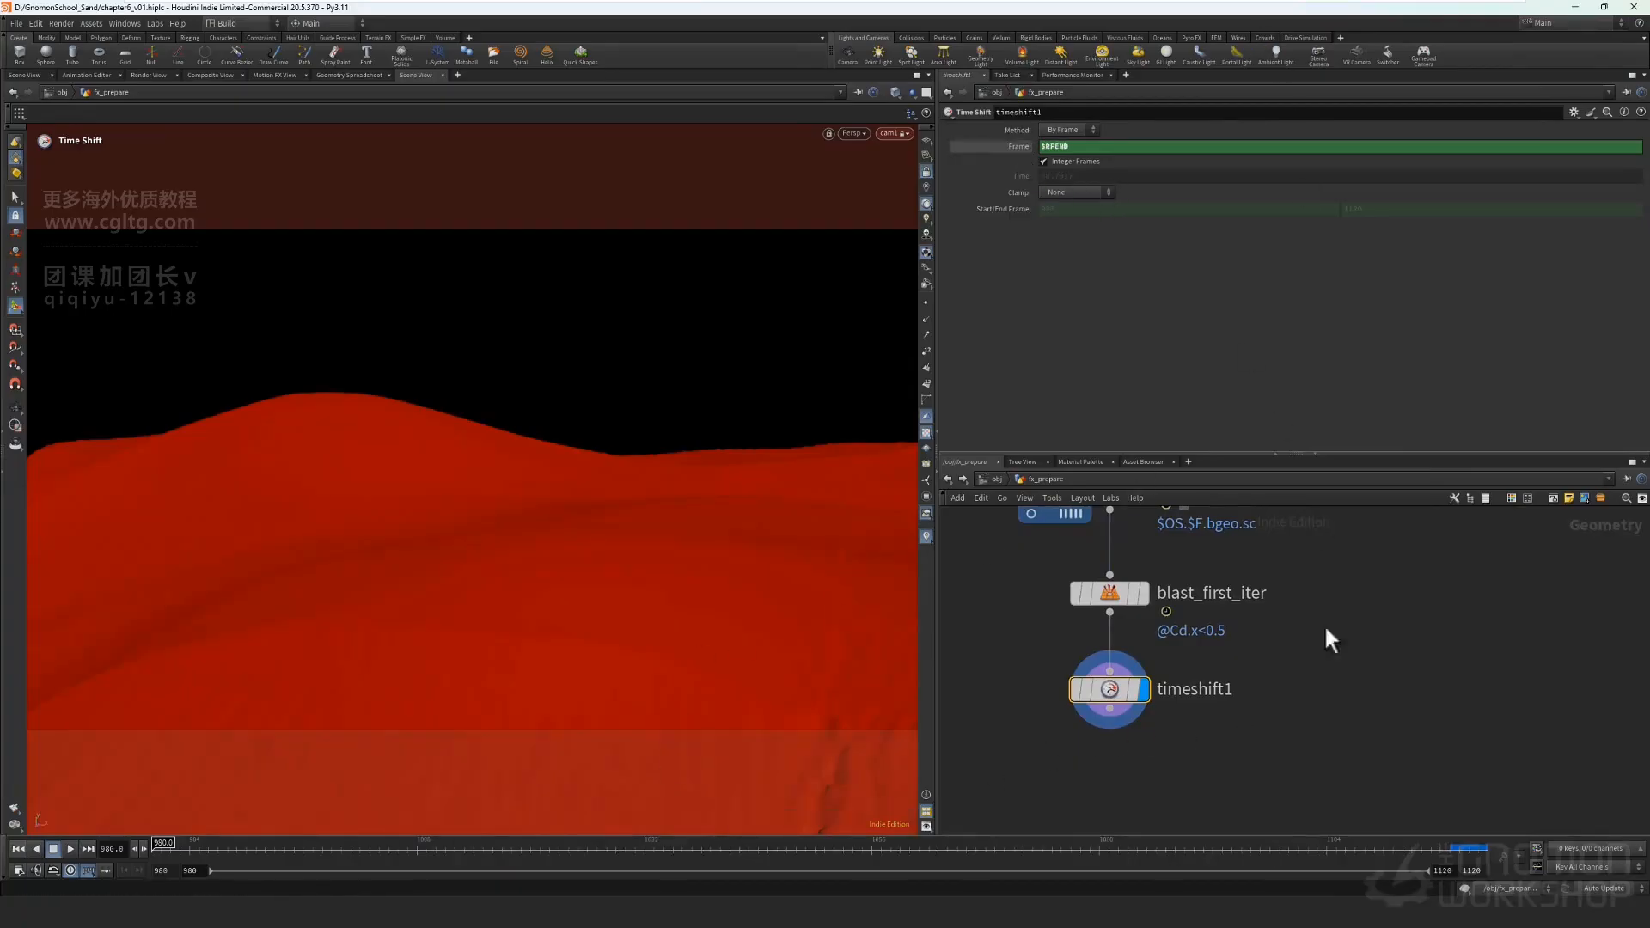
middle_click_drag(1453, 785, 1455, 752)
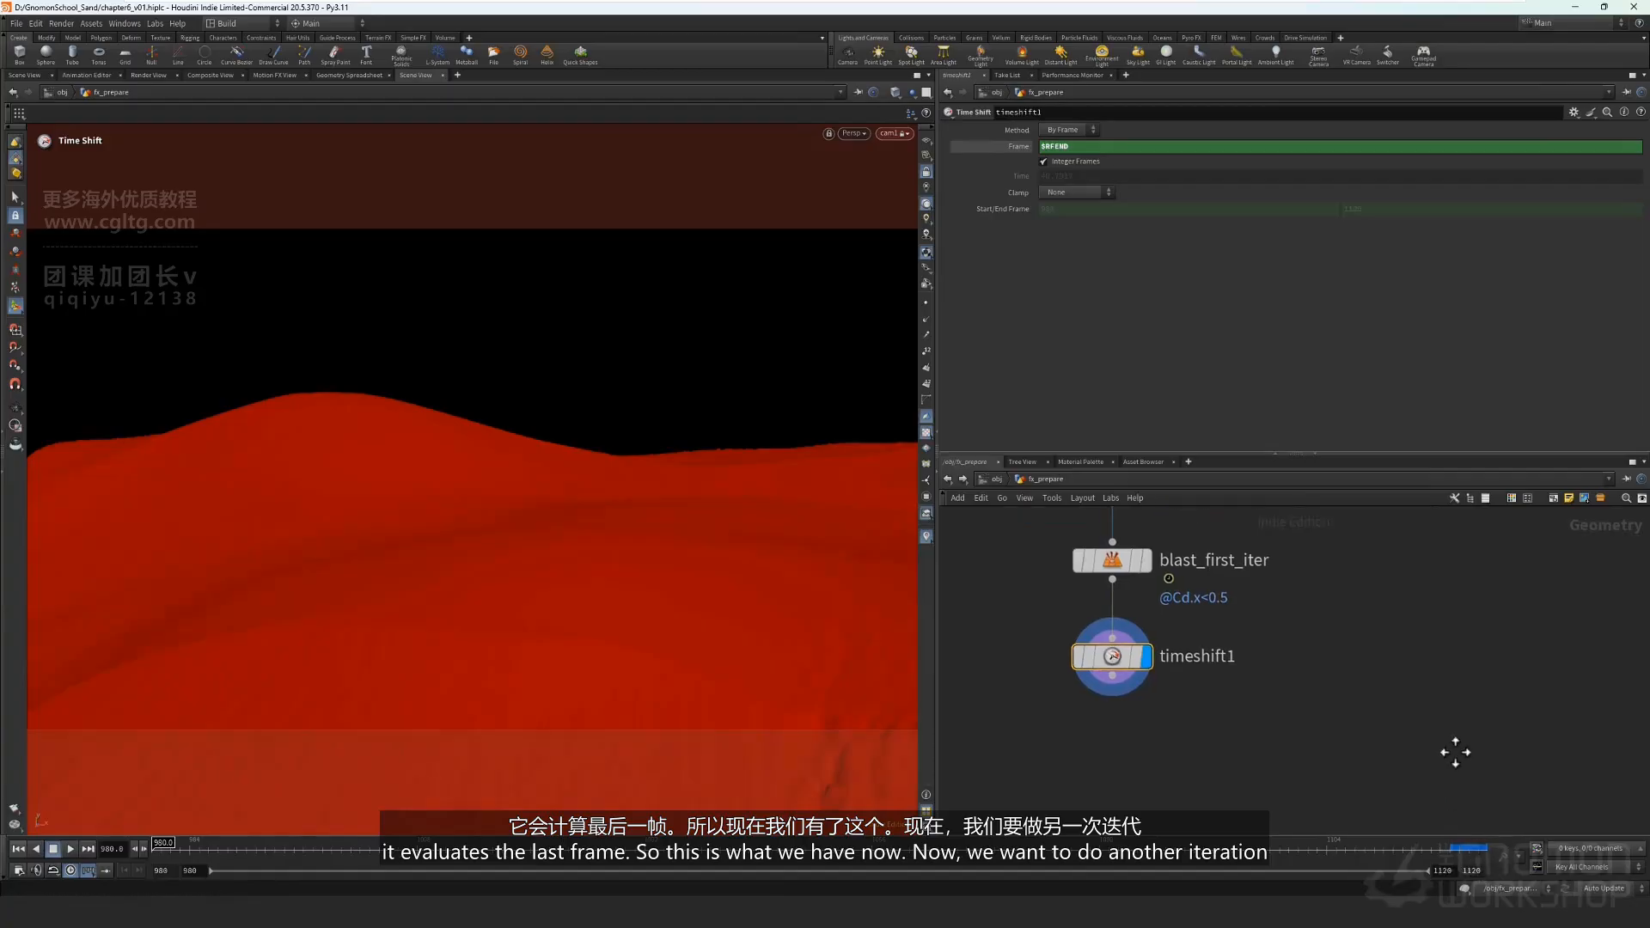
middle_click_drag(589, 673, 486, 336)
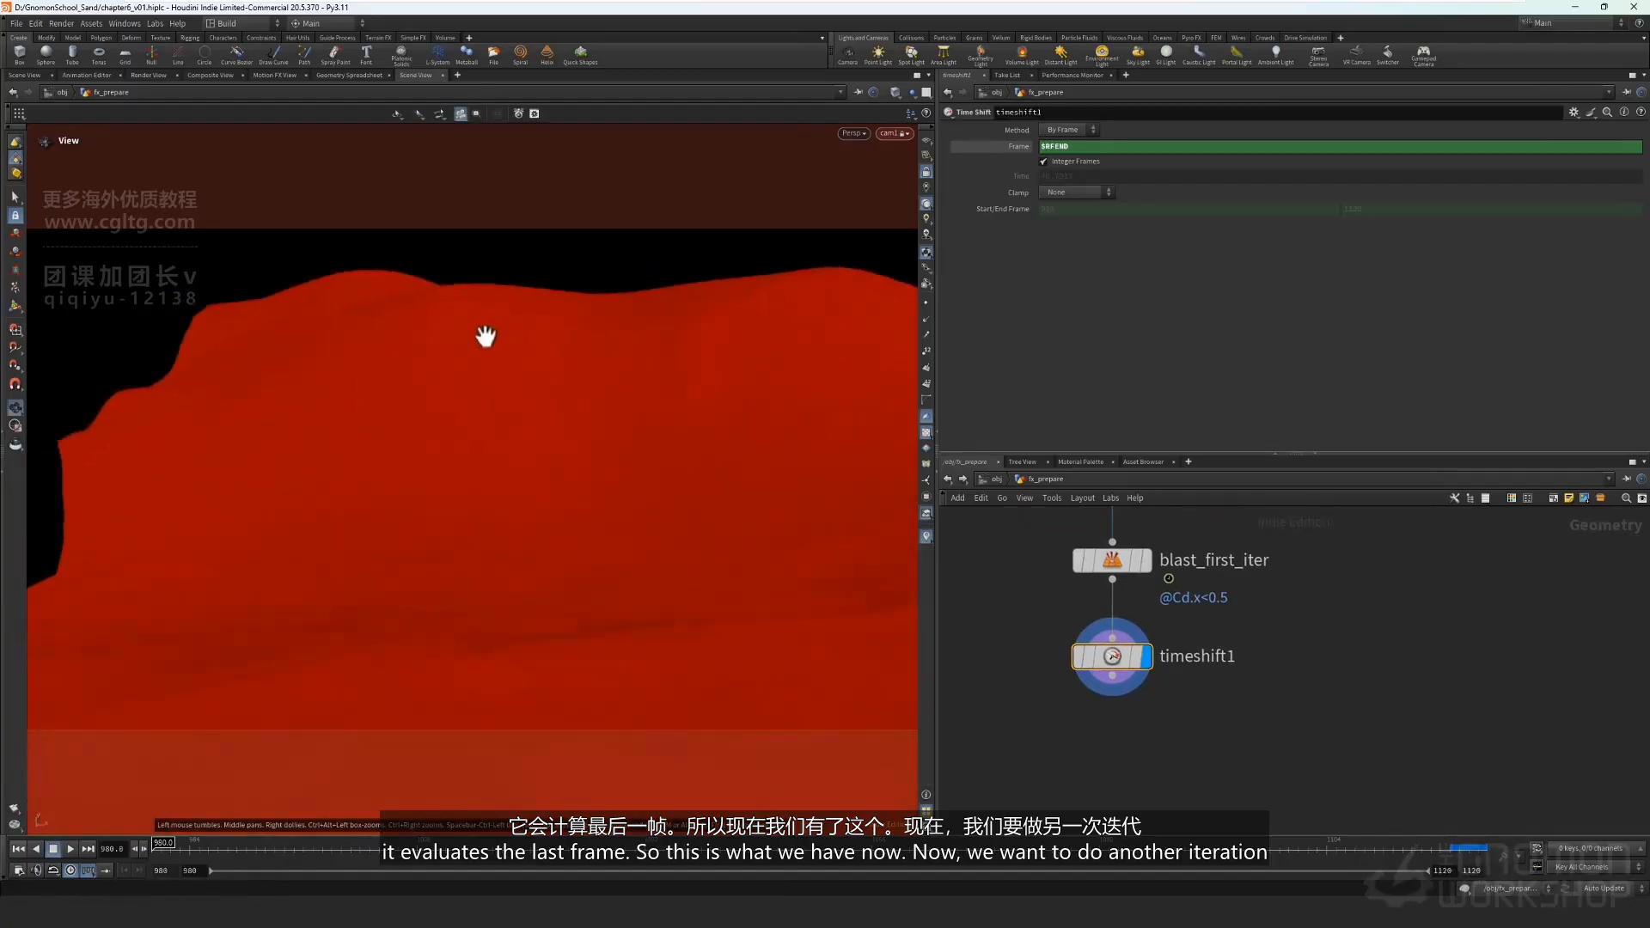
left_click_drag(486, 336, 475, 504)
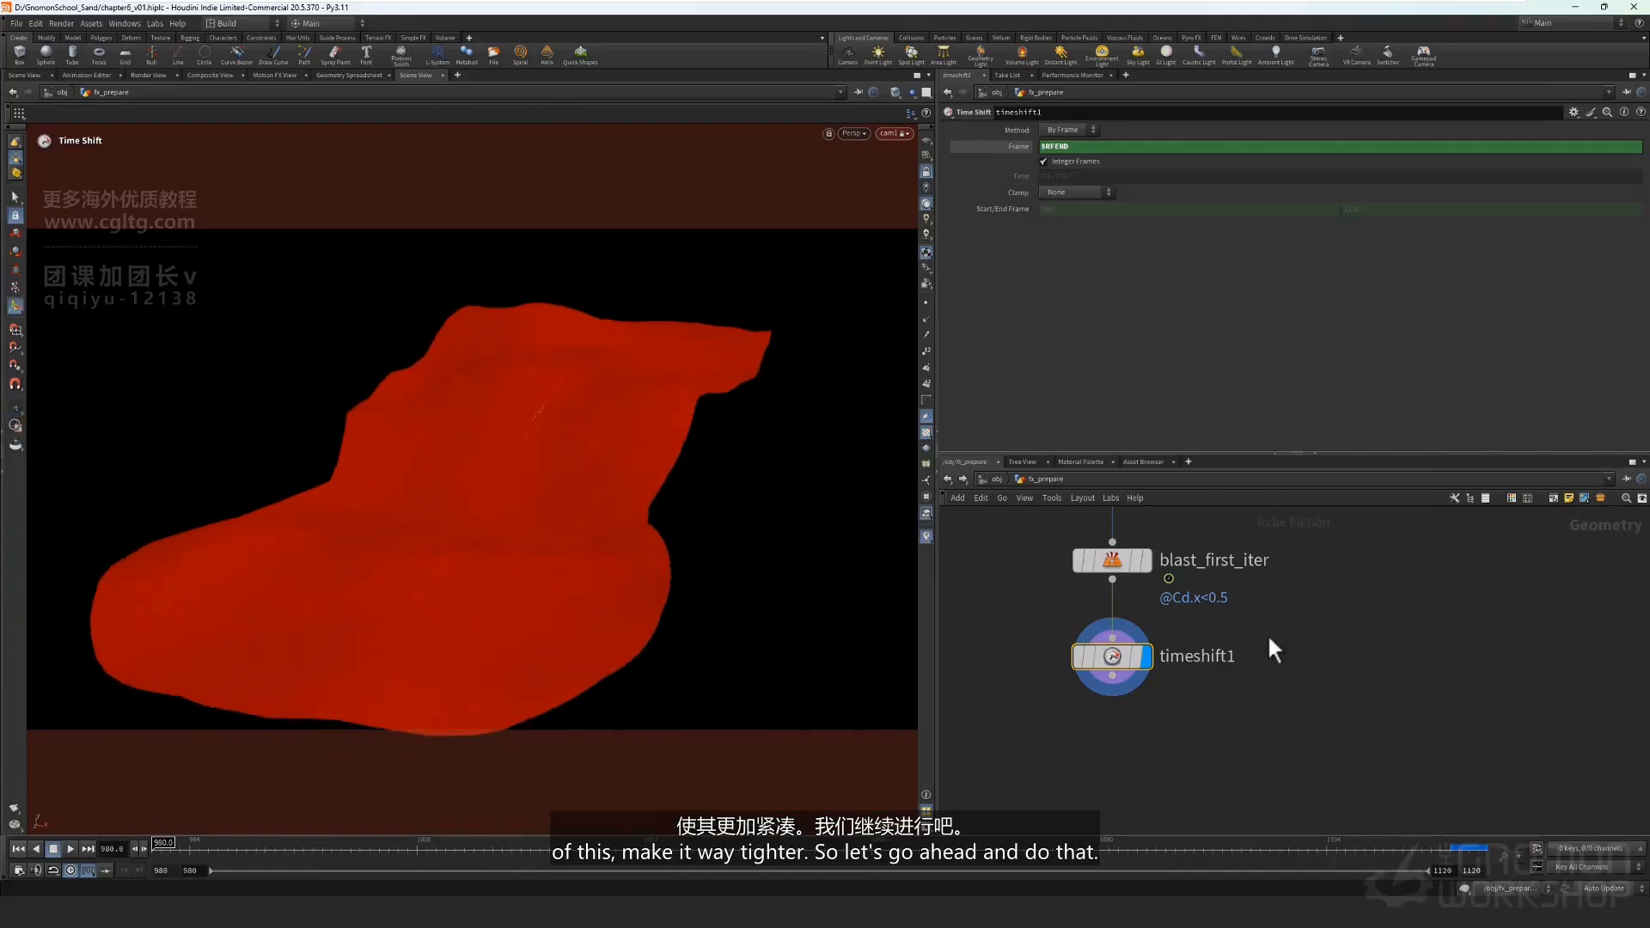
Copy the blue Color node color1, paste it below timeshift1, wire it to timeshift1's output and display it.
mouse_move(1352, 619)
middle_mouse_down()
mouse_move(1344, 663)
mouse_move(1336, 620)
middle_mouse_up()
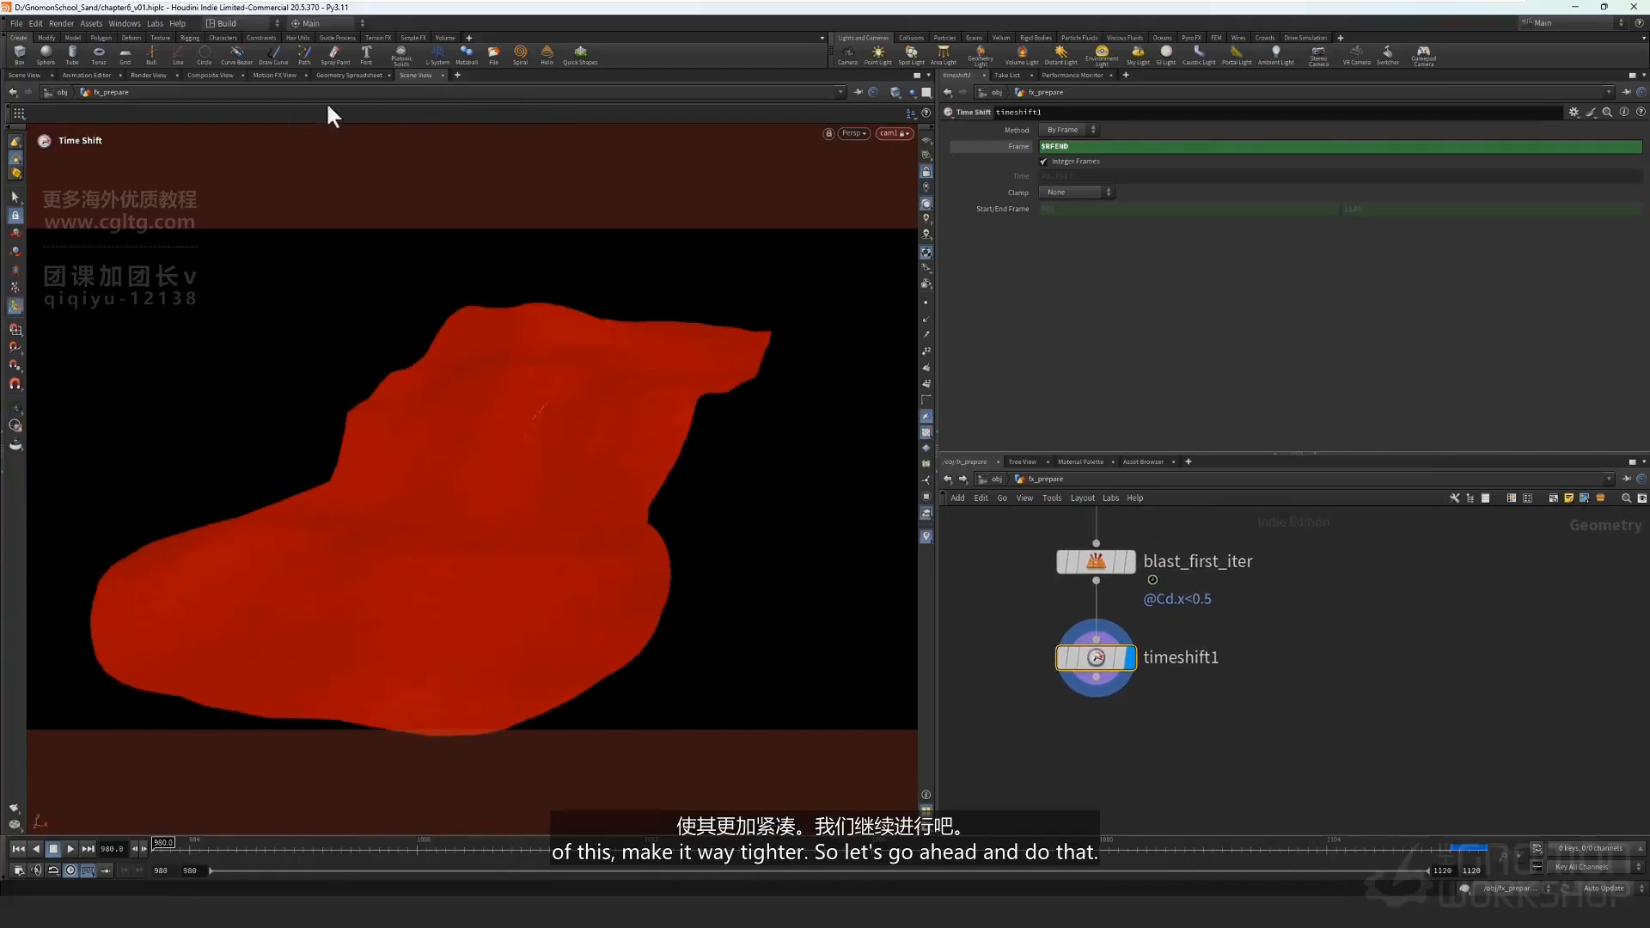
middle_click_drag(1297, 608, 1290, 637)
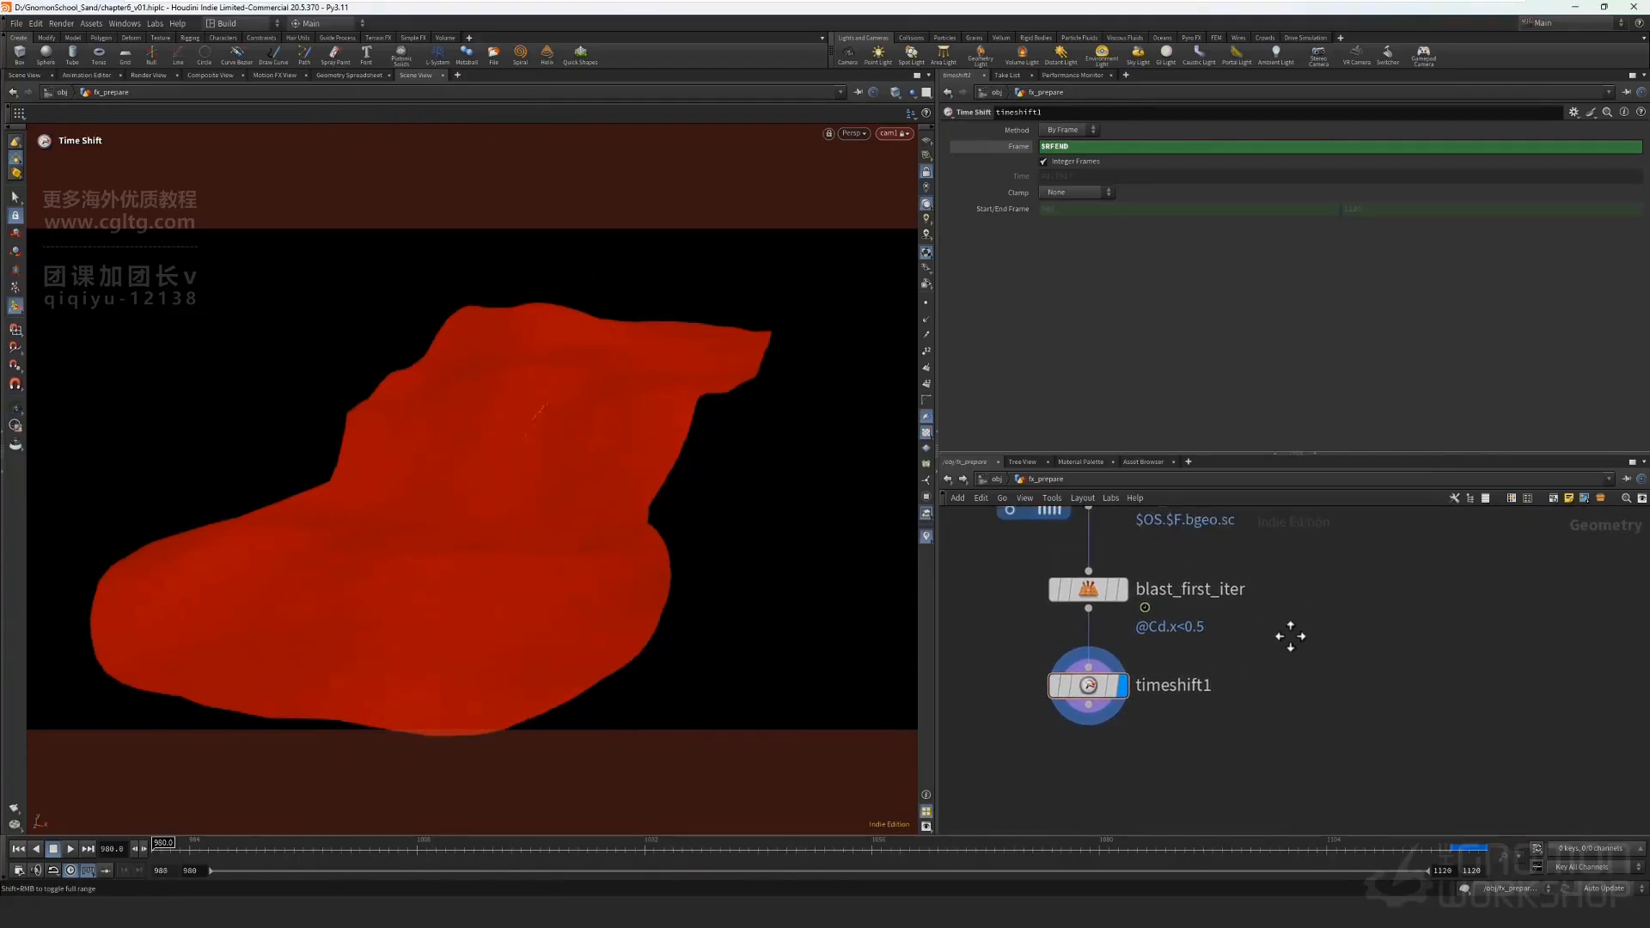
scroll(1272, 730, "down", 5)
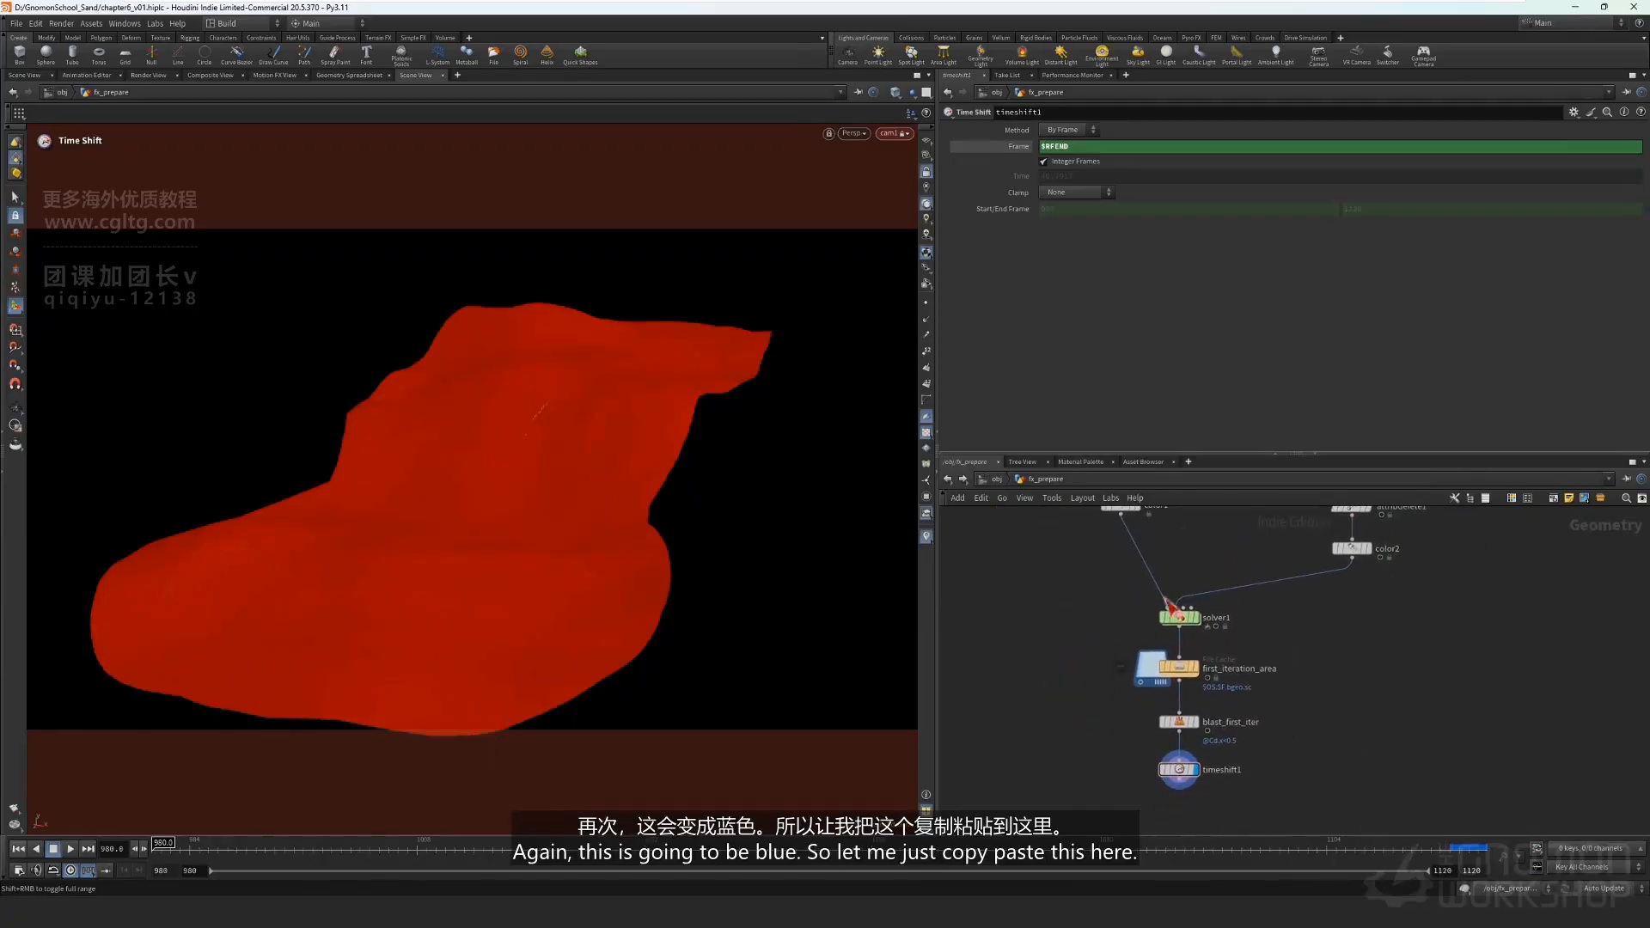
middle_click_drag(1171, 607, 1144, 689)
left_click_drag(1117, 607, 1154, 624)
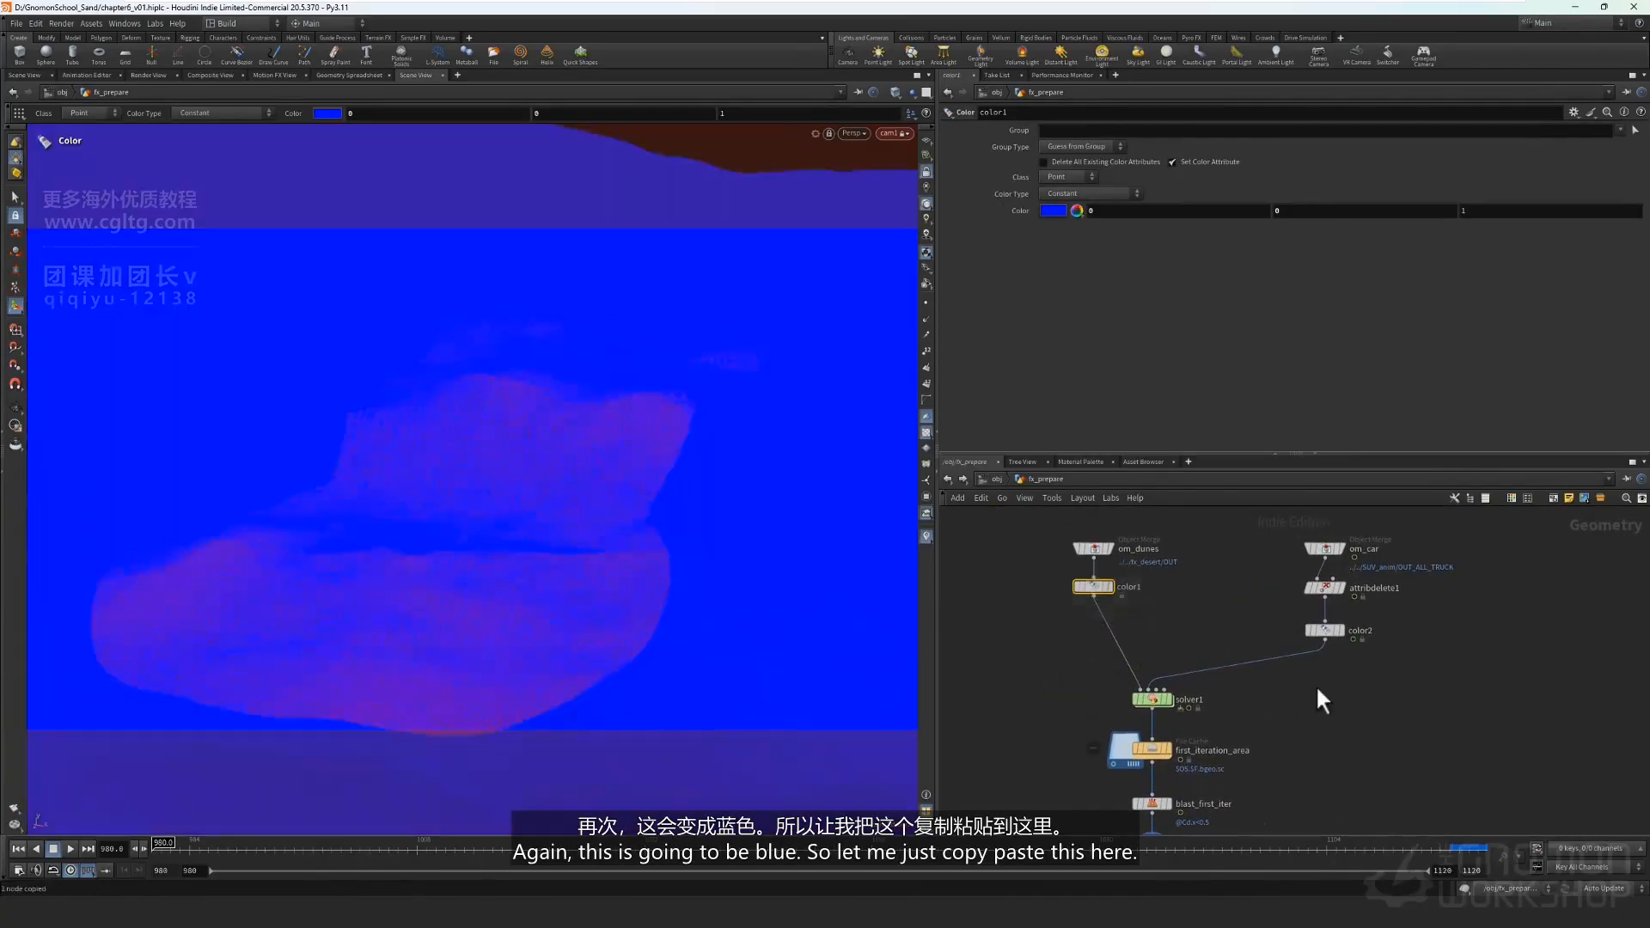
middle_click_drag(1316, 686, 1315, 442)
middle_click_drag(1315, 730, 1313, 739)
key("ctrl+c")
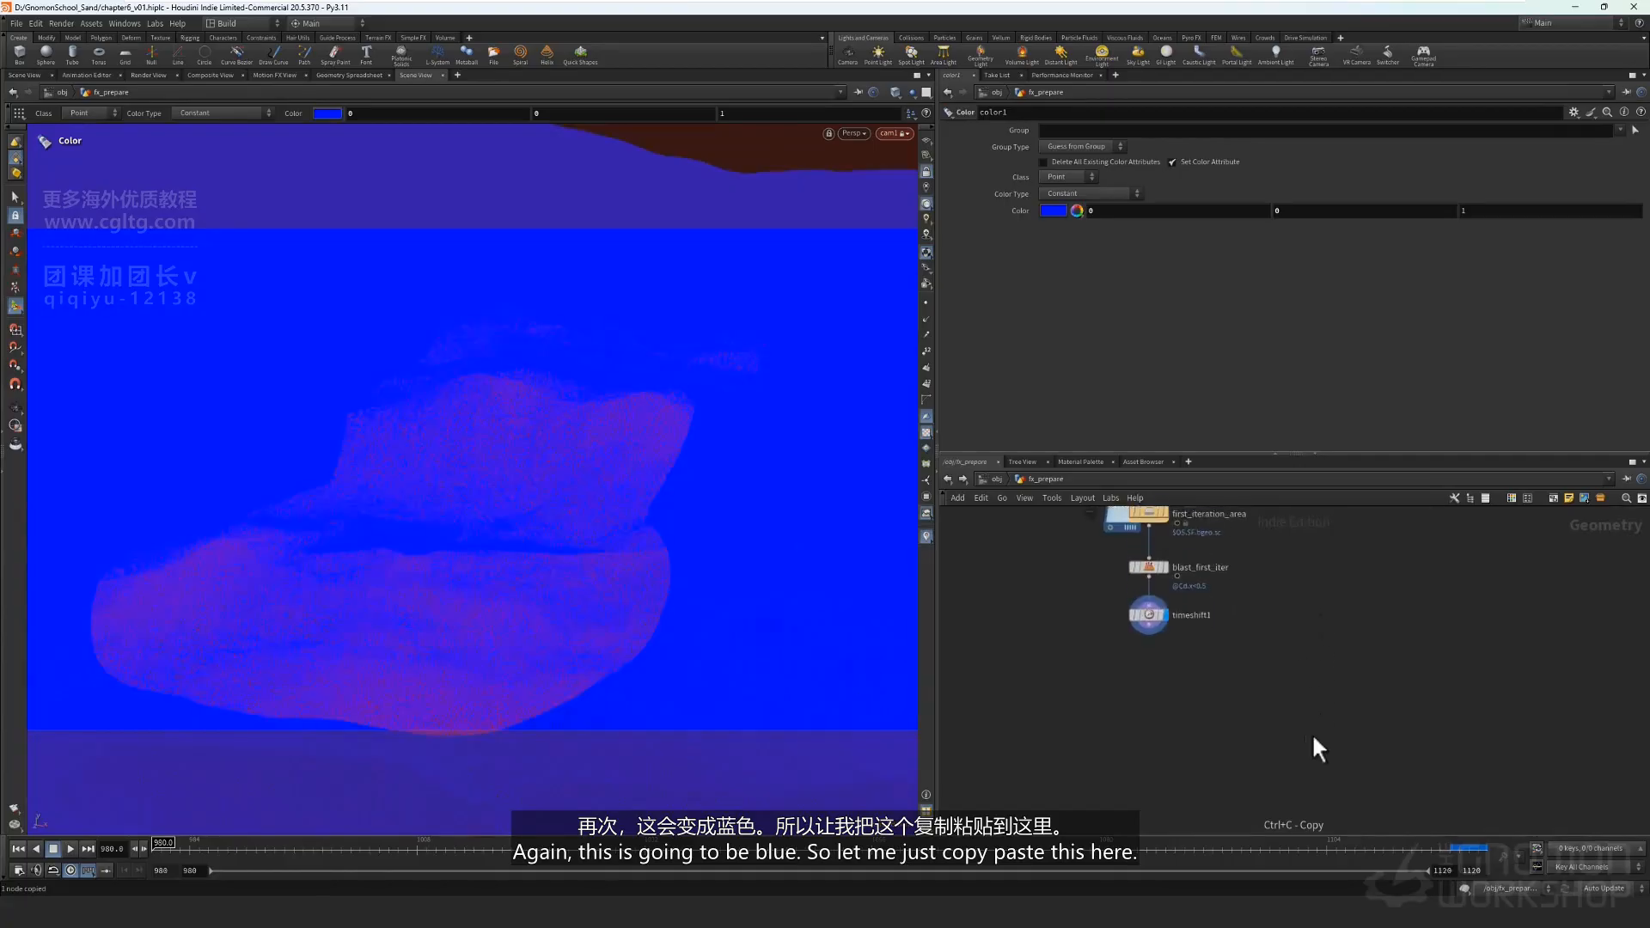
scroll(1130, 708, "up", 2)
key("ctrl+v")
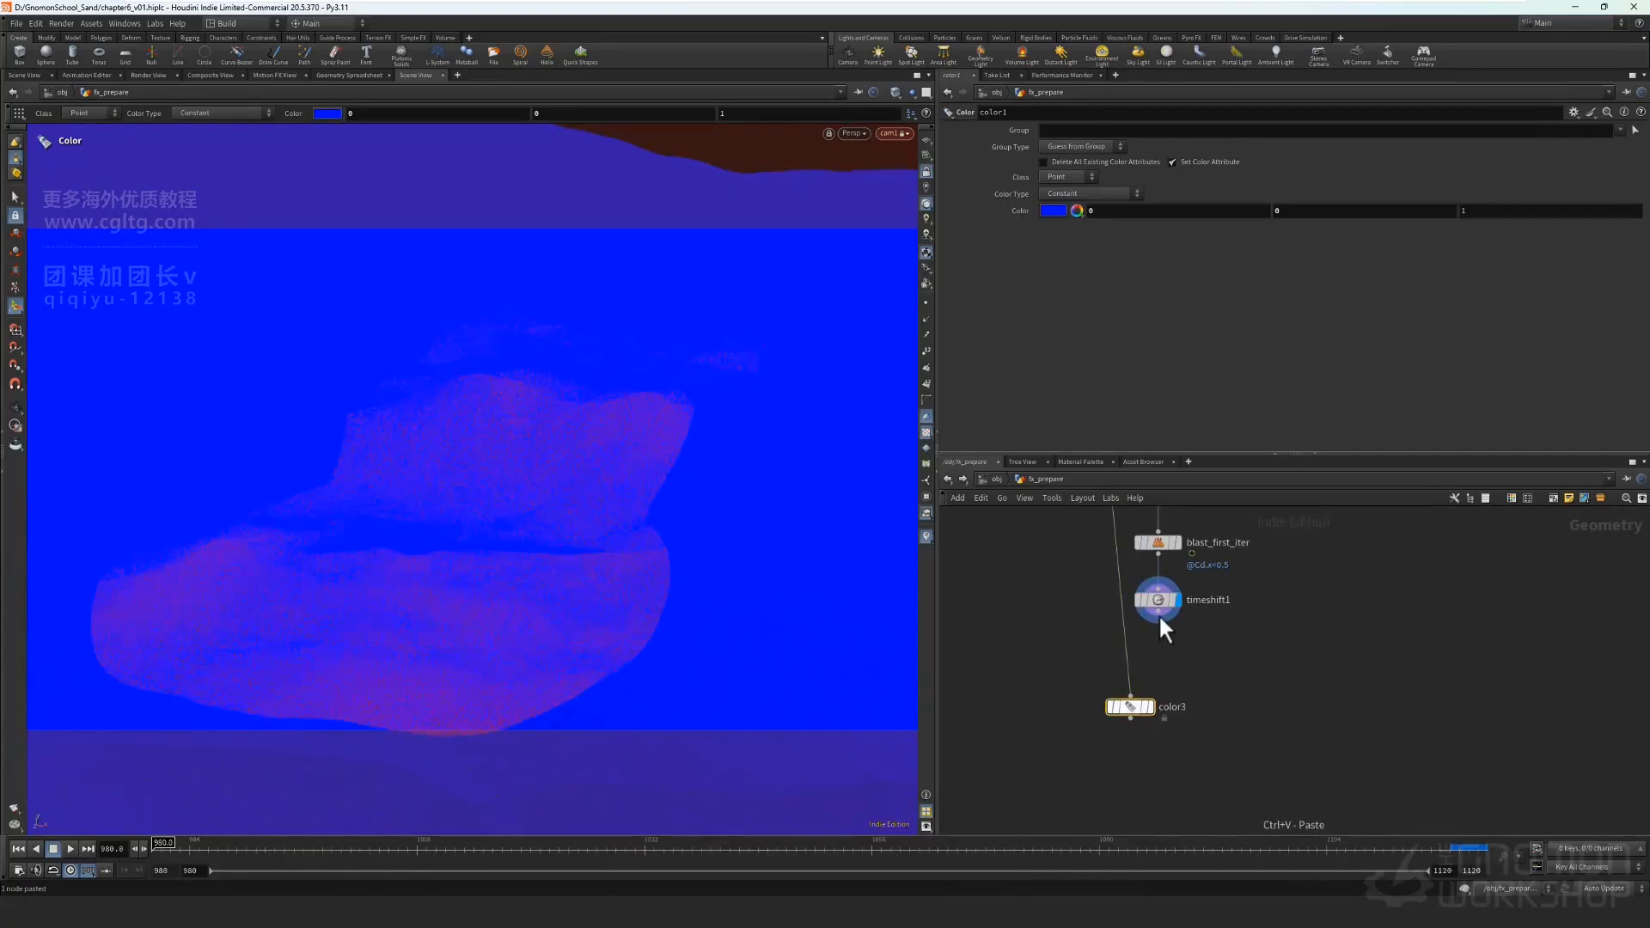
left_click(1131, 707)
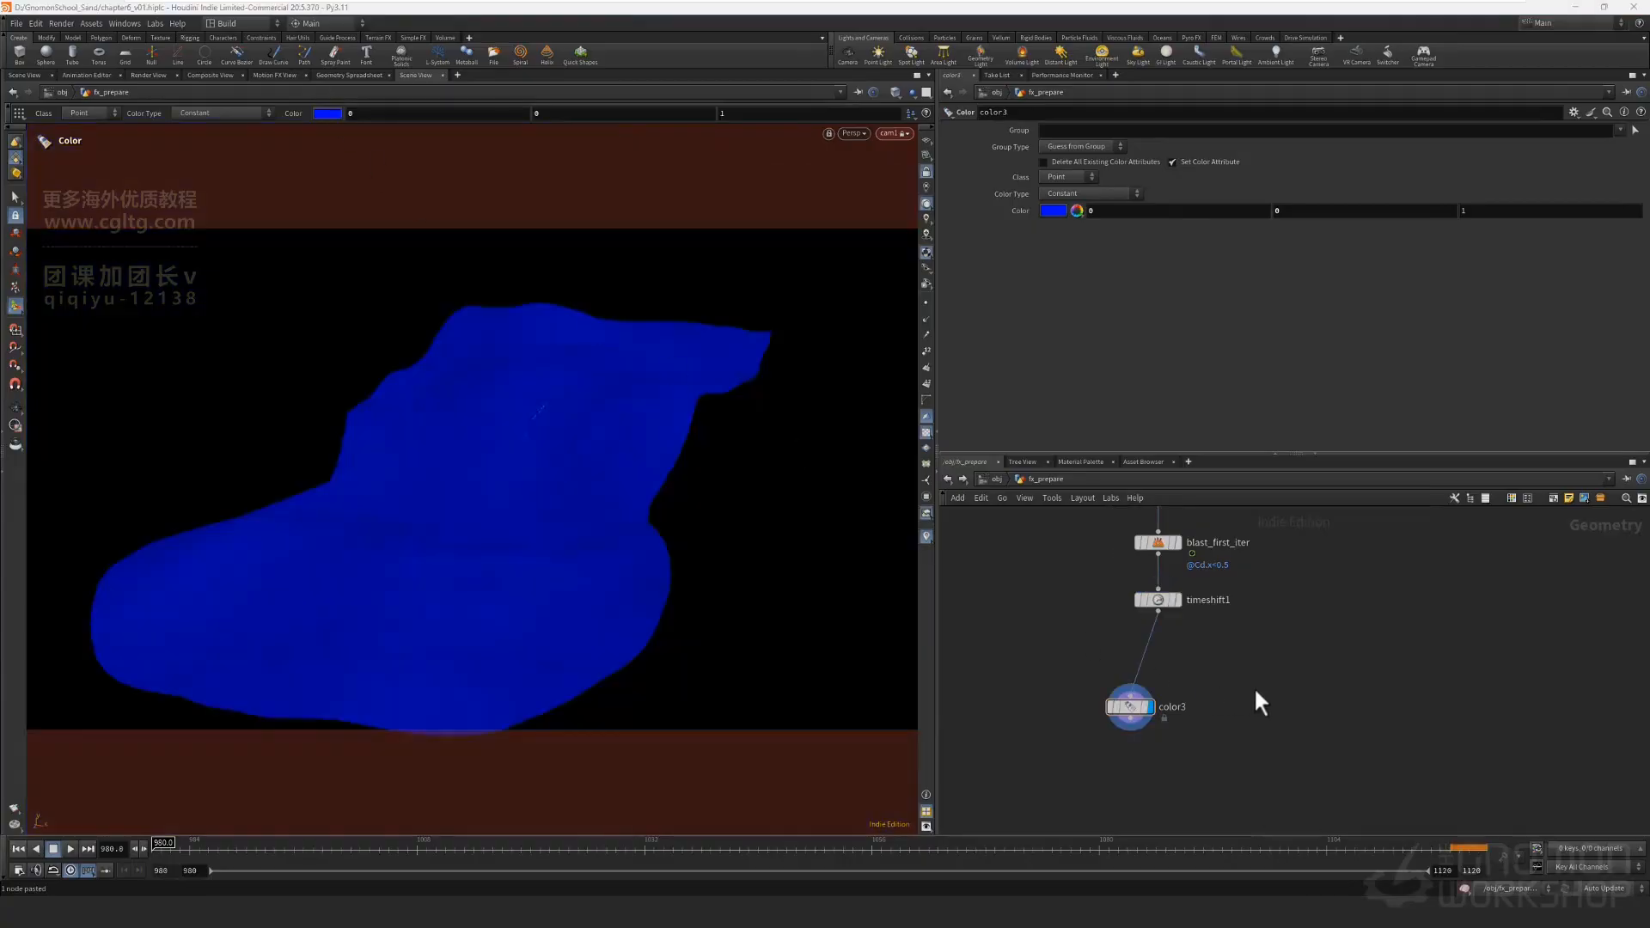
left_click_drag(1109, 706, 1131, 663)
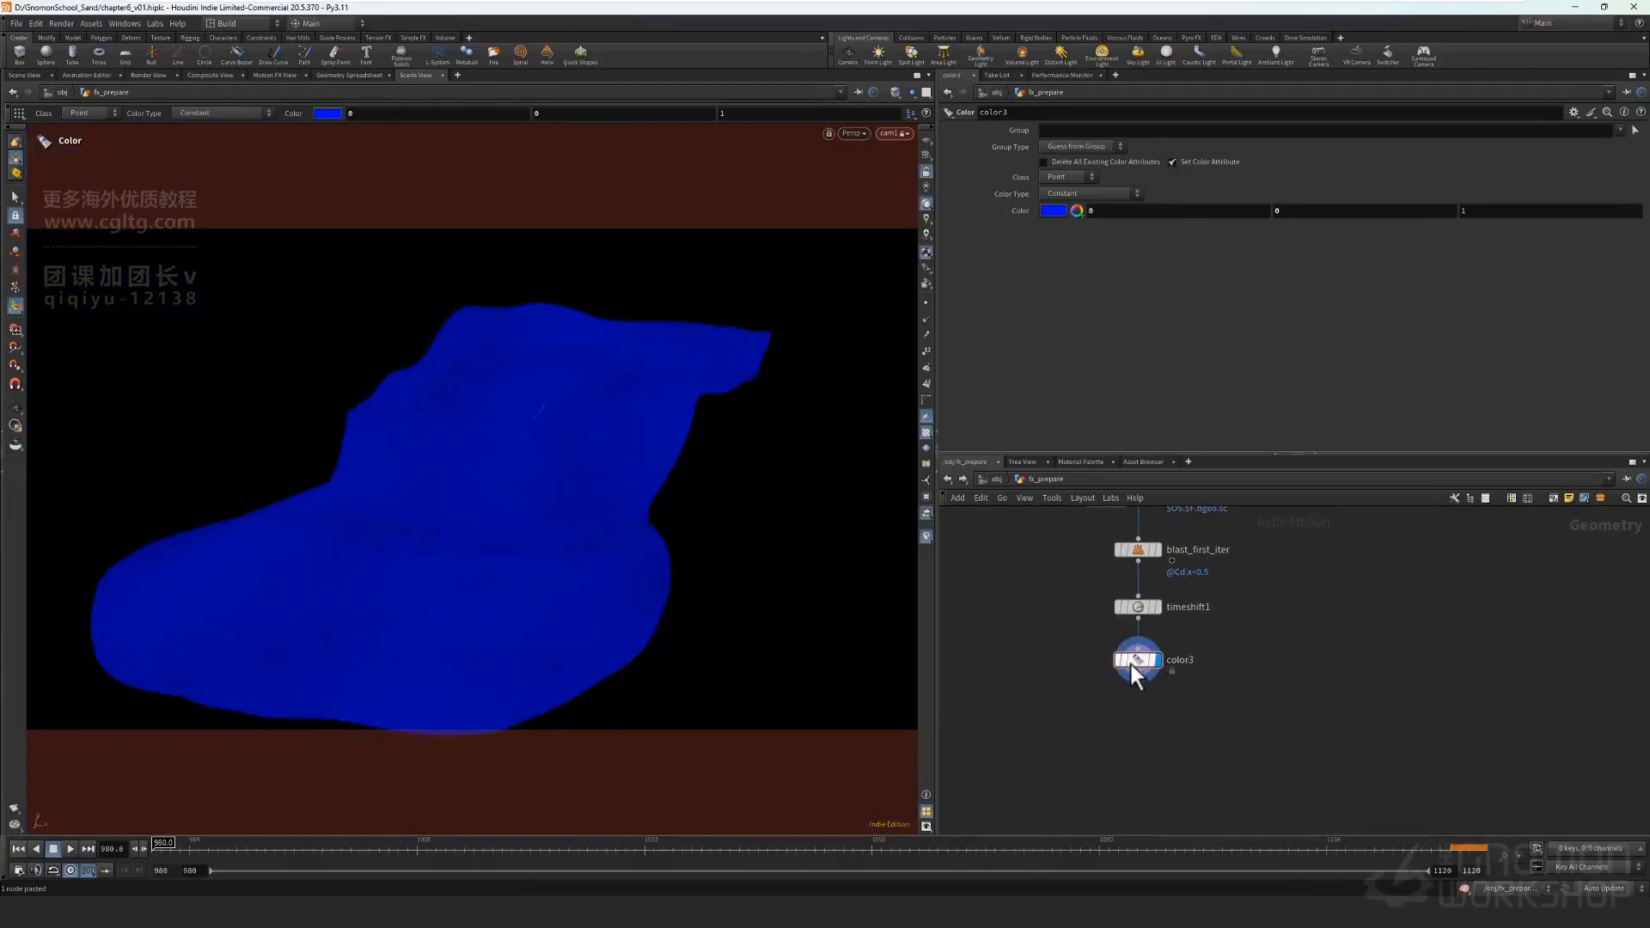
Switch the update mode to Manual, then duplicate solver1 below color3 with color3 as its first input.
scroll(1182, 688, "down", 5)
left_click_drag(1073, 574, 1176, 617)
left_click(1603, 889)
left_click(1599, 889)
key("ctrl+c")
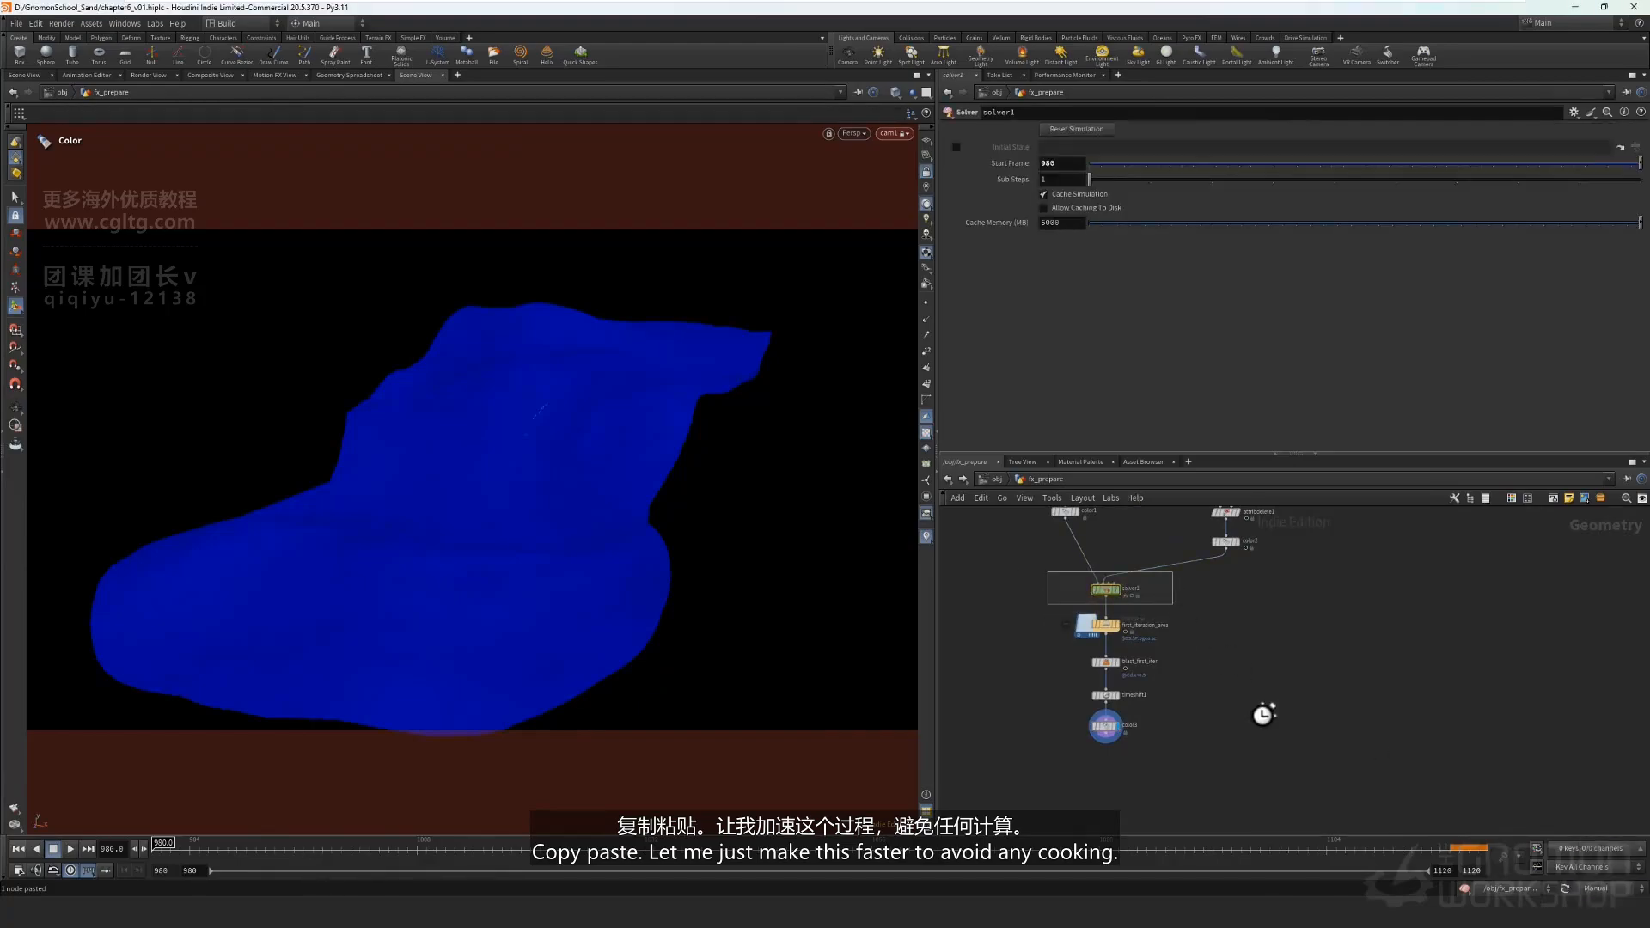
middle_click_drag(1265, 711, 1271, 683)
key("ctrl+v")
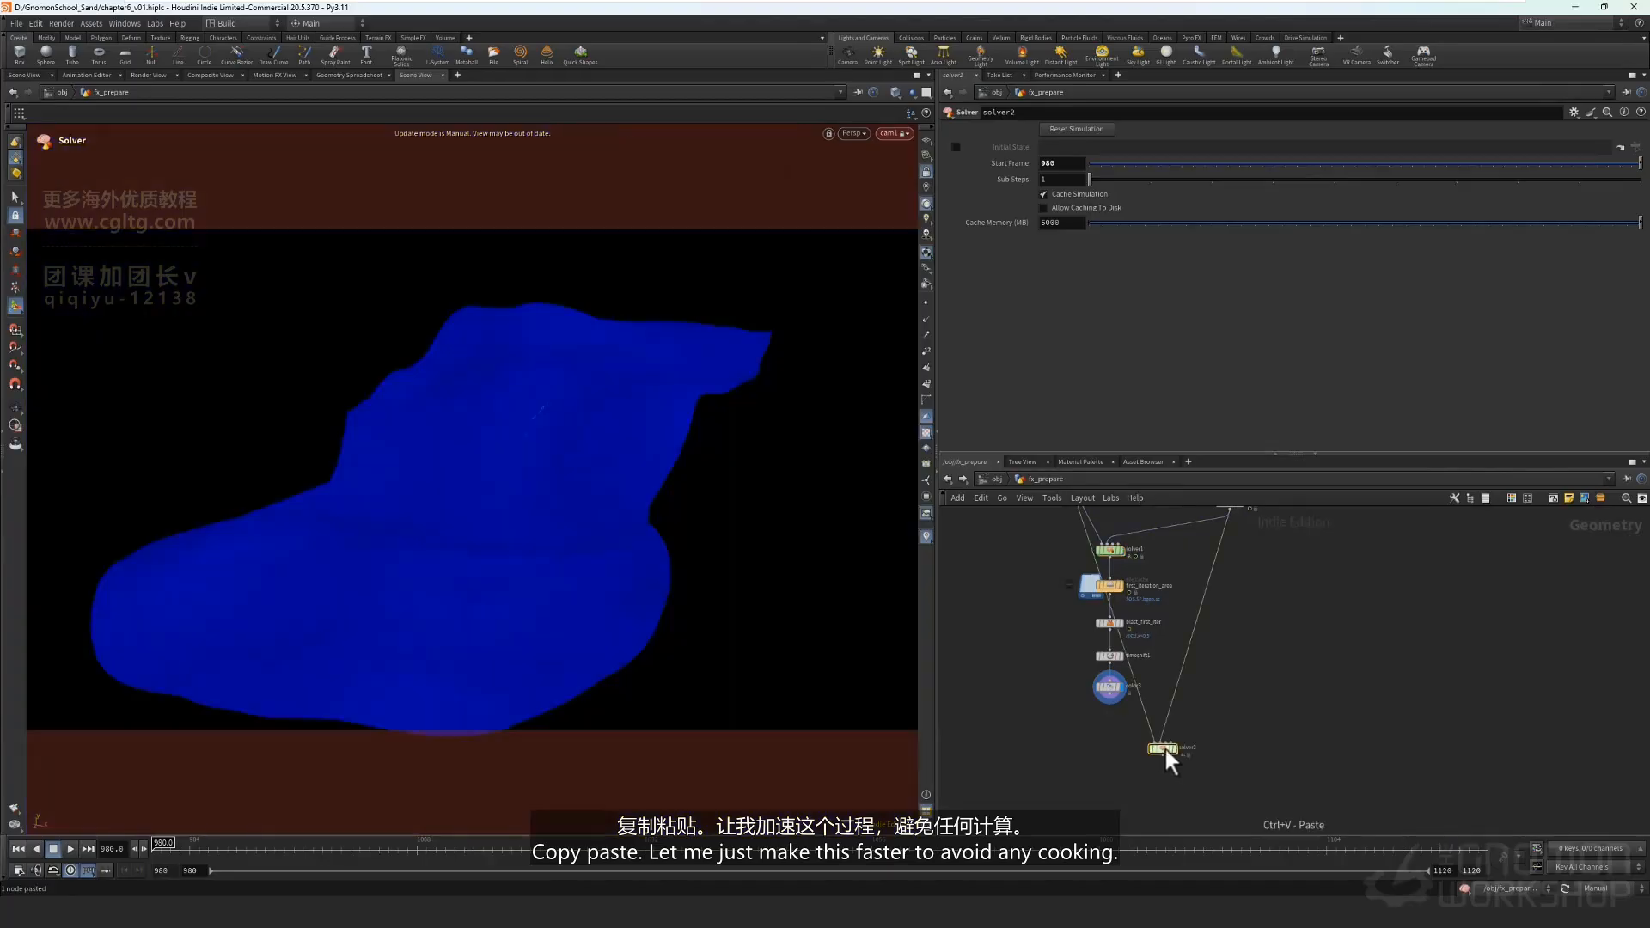
scroll(1184, 714, "up", 3)
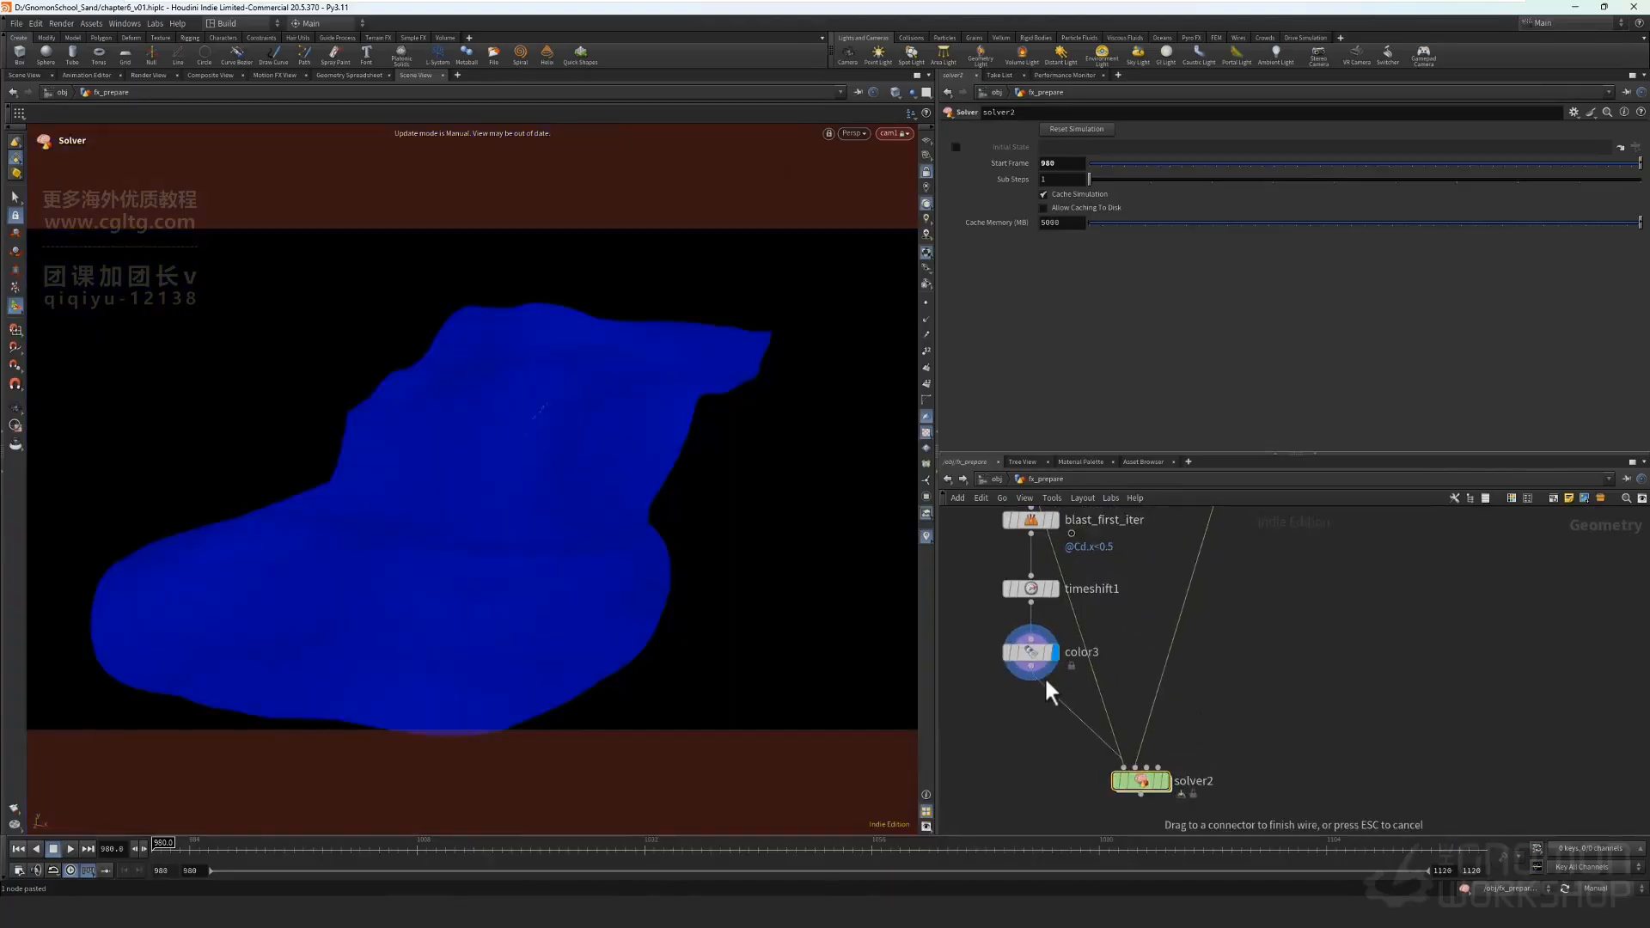
scroll(1203, 773, "down", 3)
middle_click_drag(1201, 820, 1223, 690)
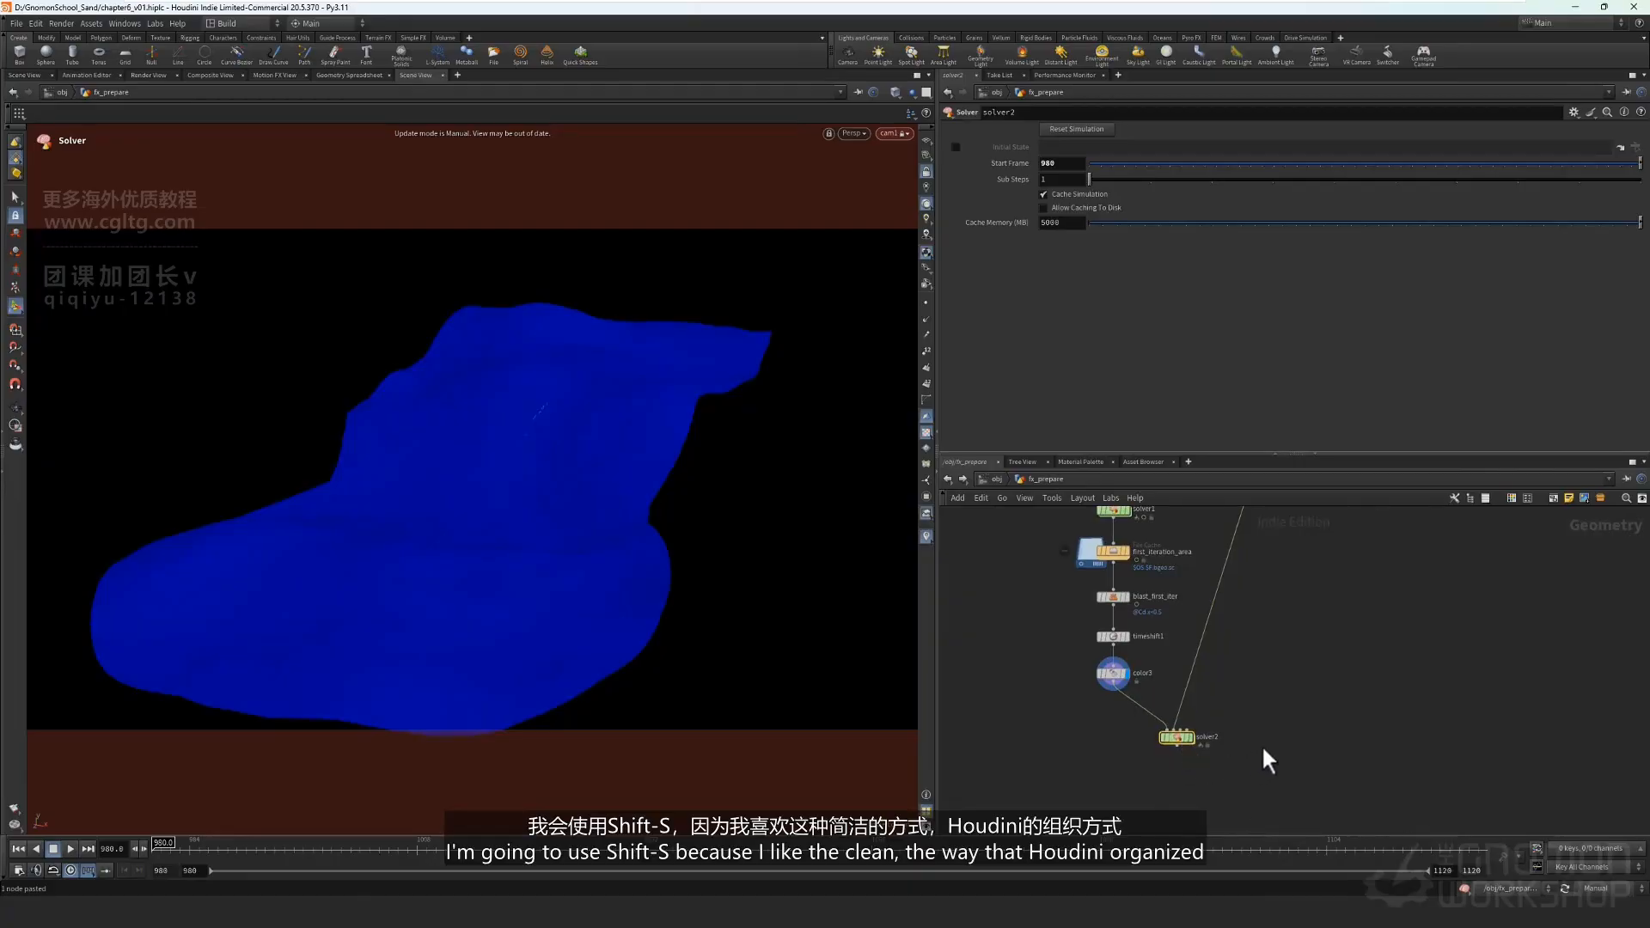
Change the network wires to the rounded style and reposition solver2 beside the second-iteration branch.
key("shift+s")
scroll(1272, 696, "down", 2)
middle_click_drag(1266, 681, 1256, 721)
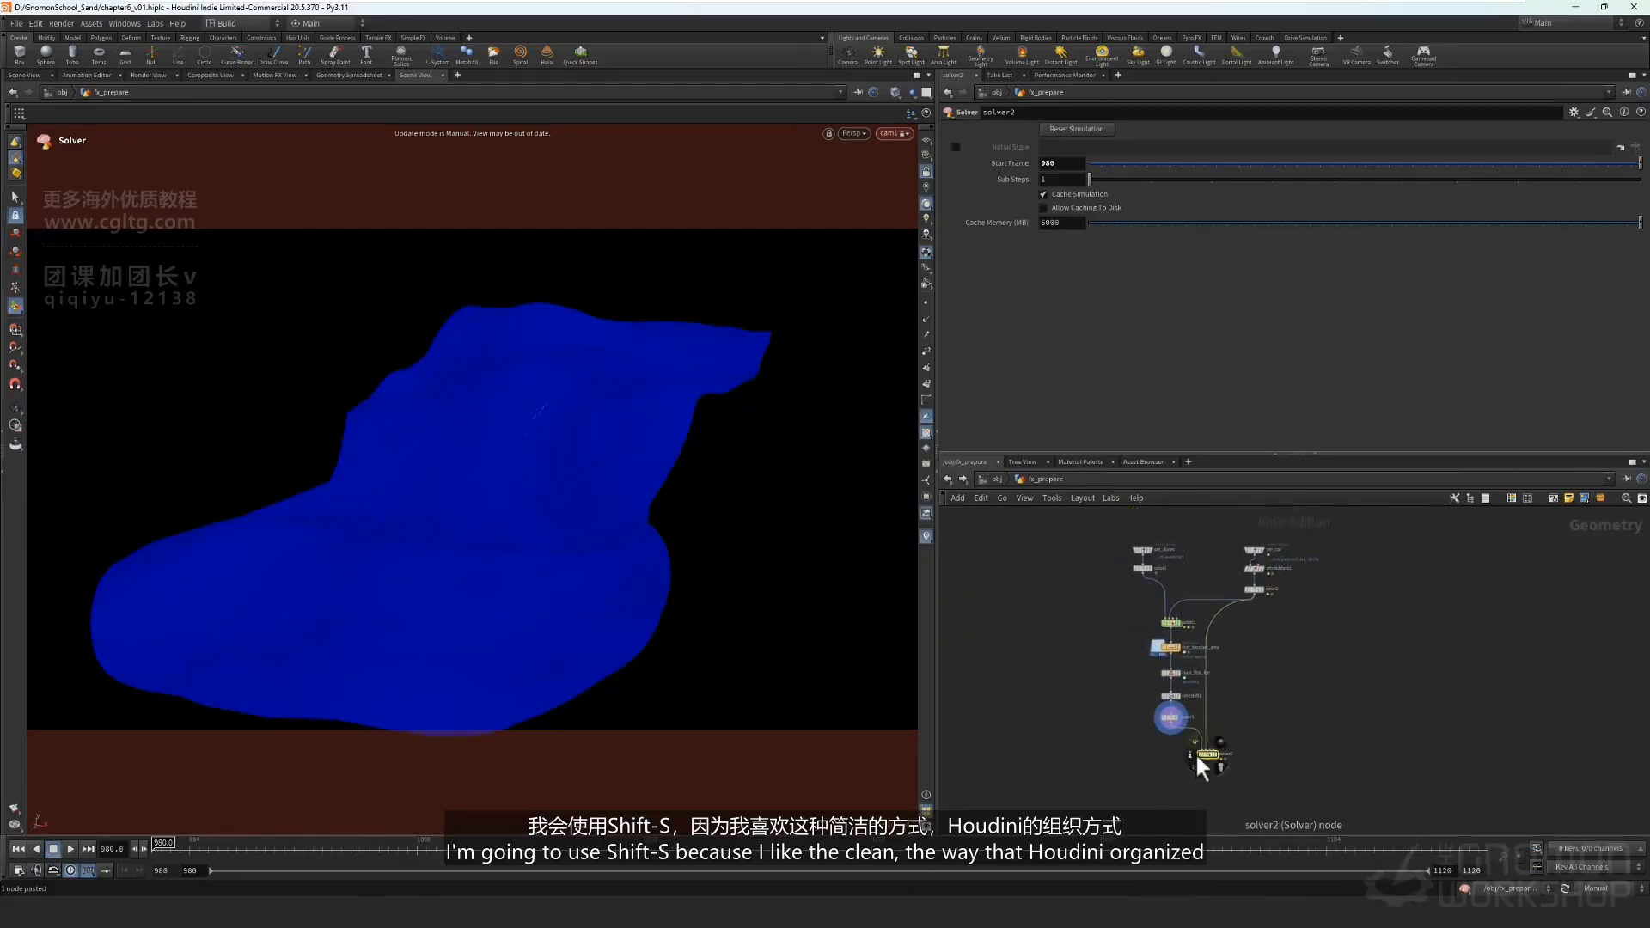
scroll(1197, 753, "up", 3)
left_click_drag(1216, 756, 1230, 751)
scroll(1271, 718, "down", 1)
middle_click_drag(1276, 718, 1284, 667)
Restore Auto Update inside solver2, reduce attribtransfer1's distance threshold to 1, and return to fx_prepare.
scroll(1224, 738, "up", 1)
scroll(1281, 666, "up", 1)
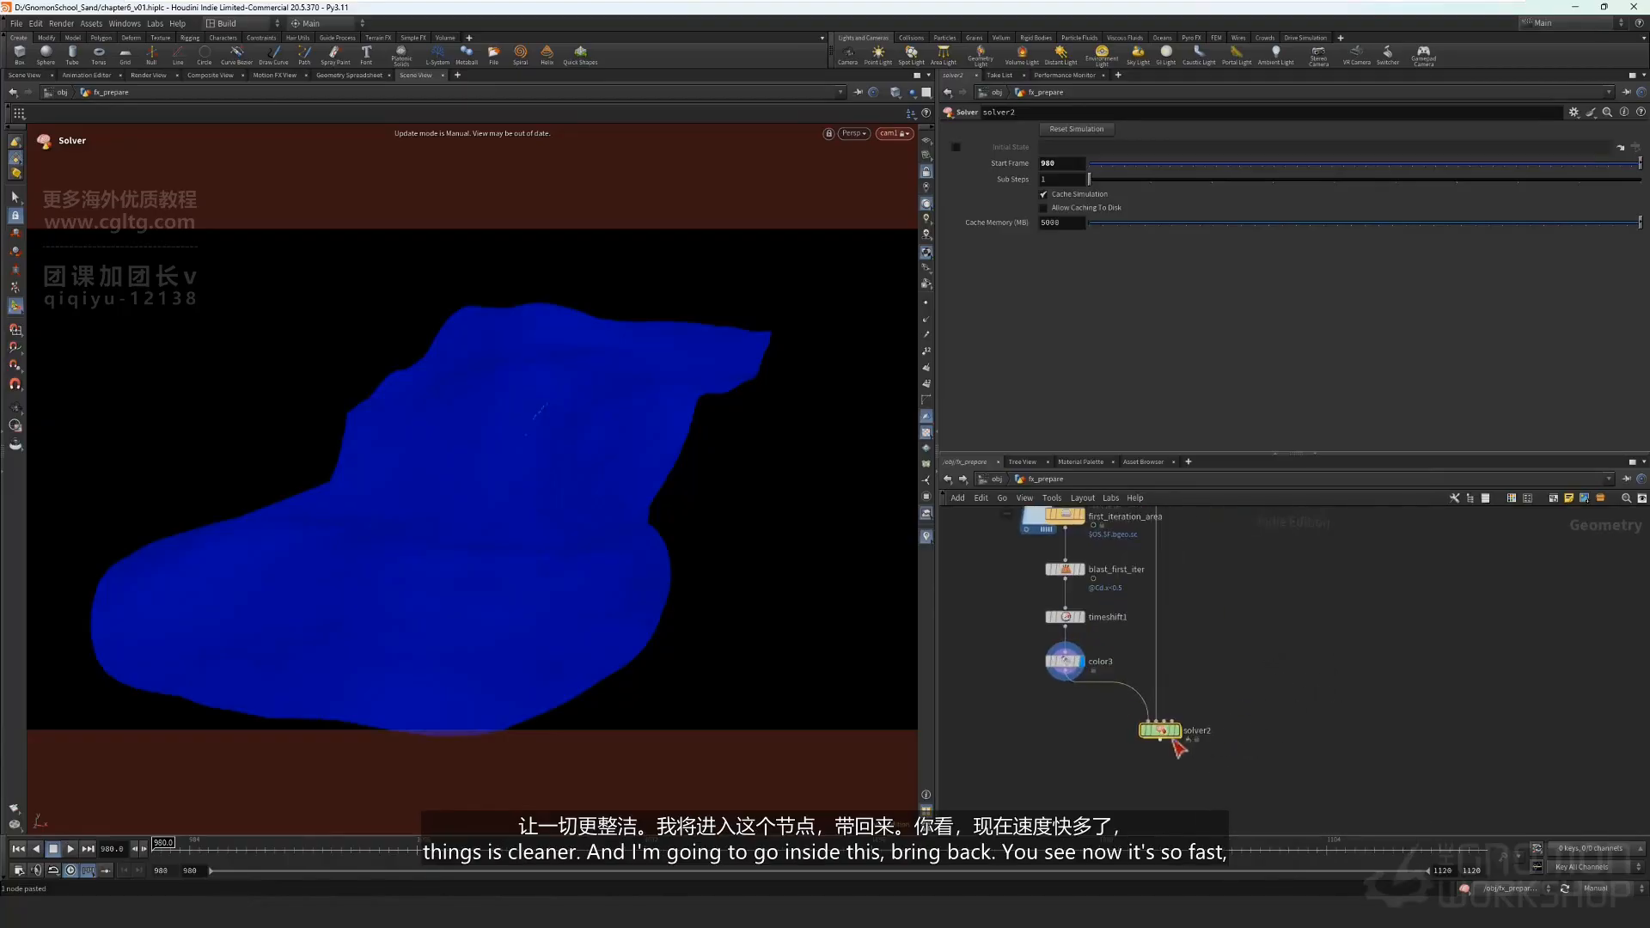
double_click(1158, 731)
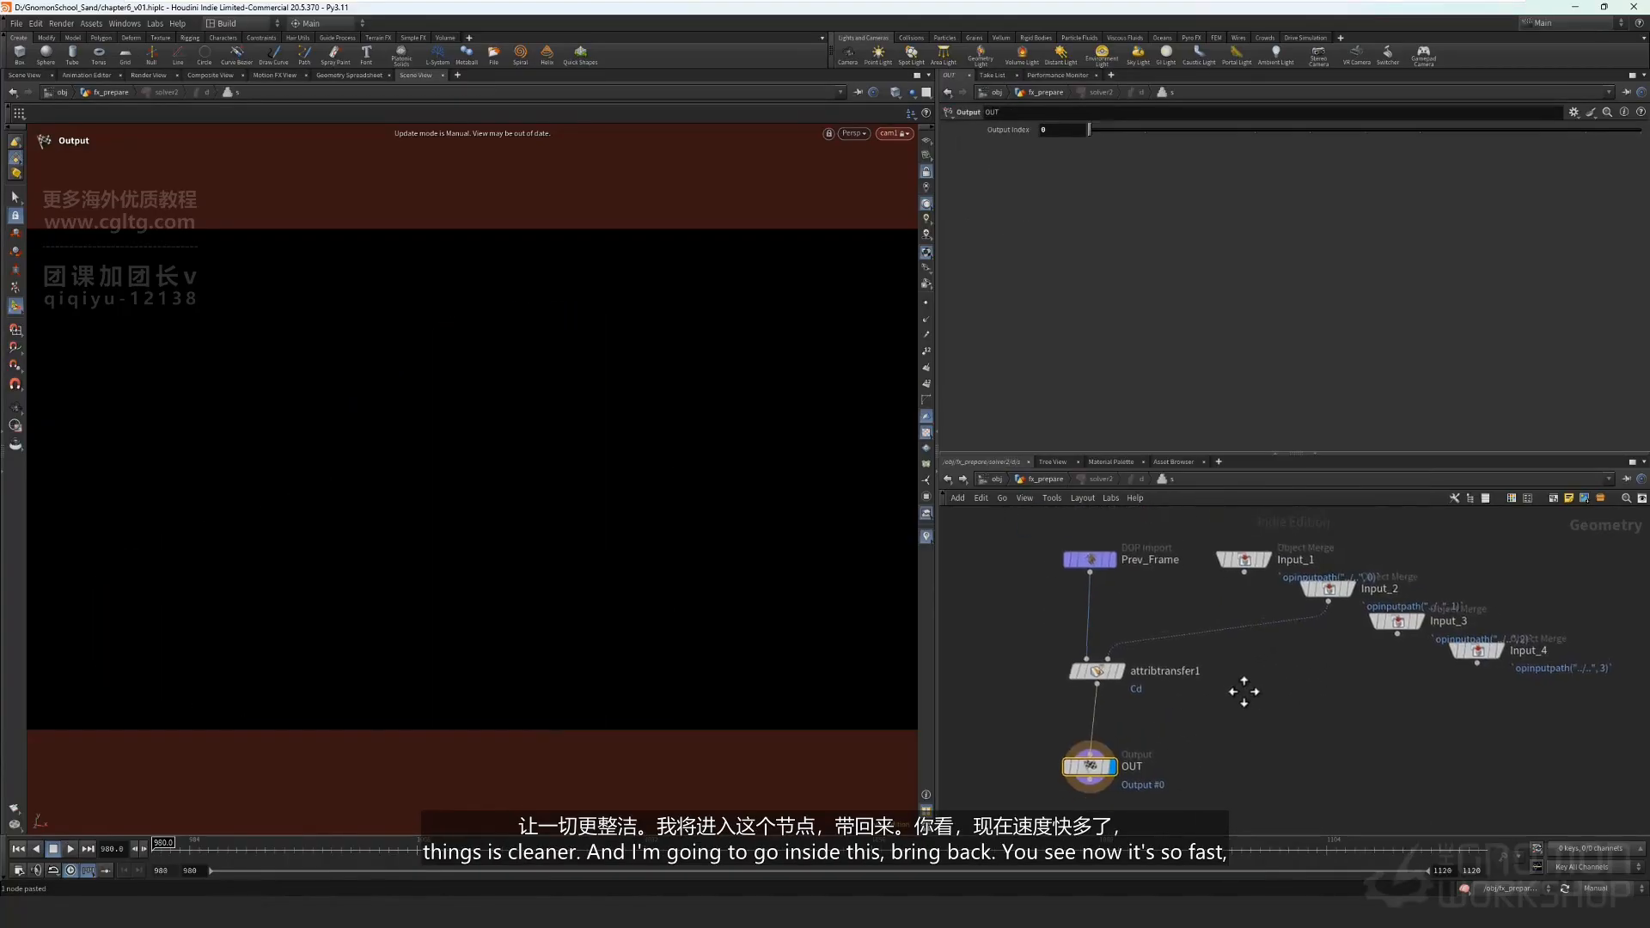
left_click(1595, 889)
left_click(1592, 851)
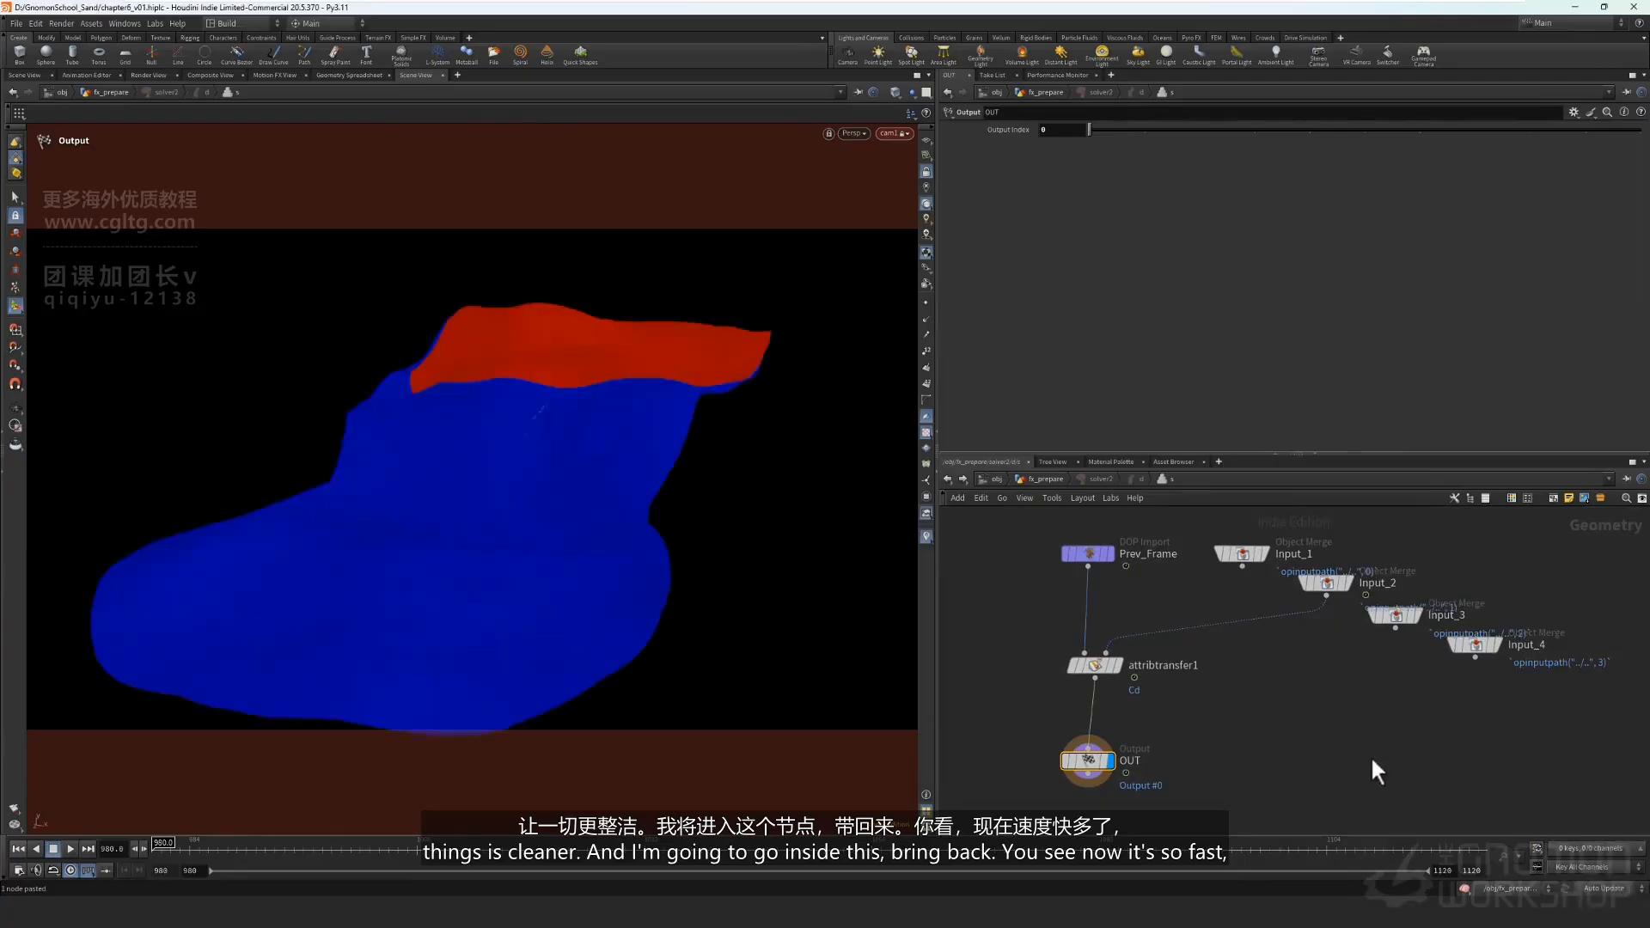
left_click(1093, 664)
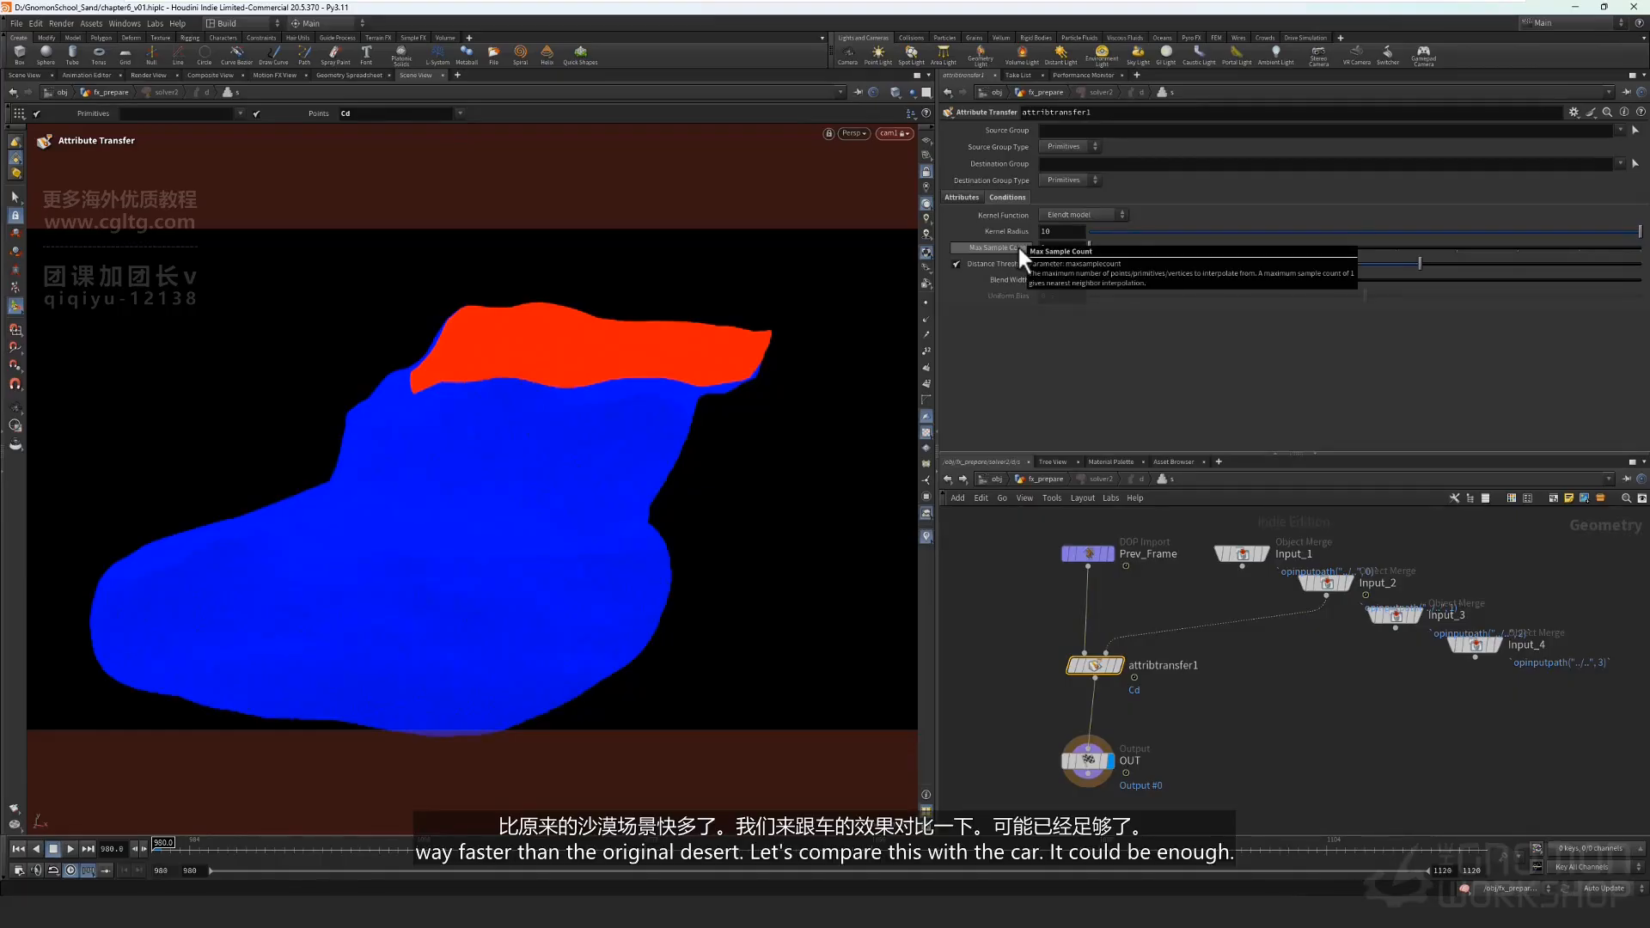
key("Tab")
key("u")
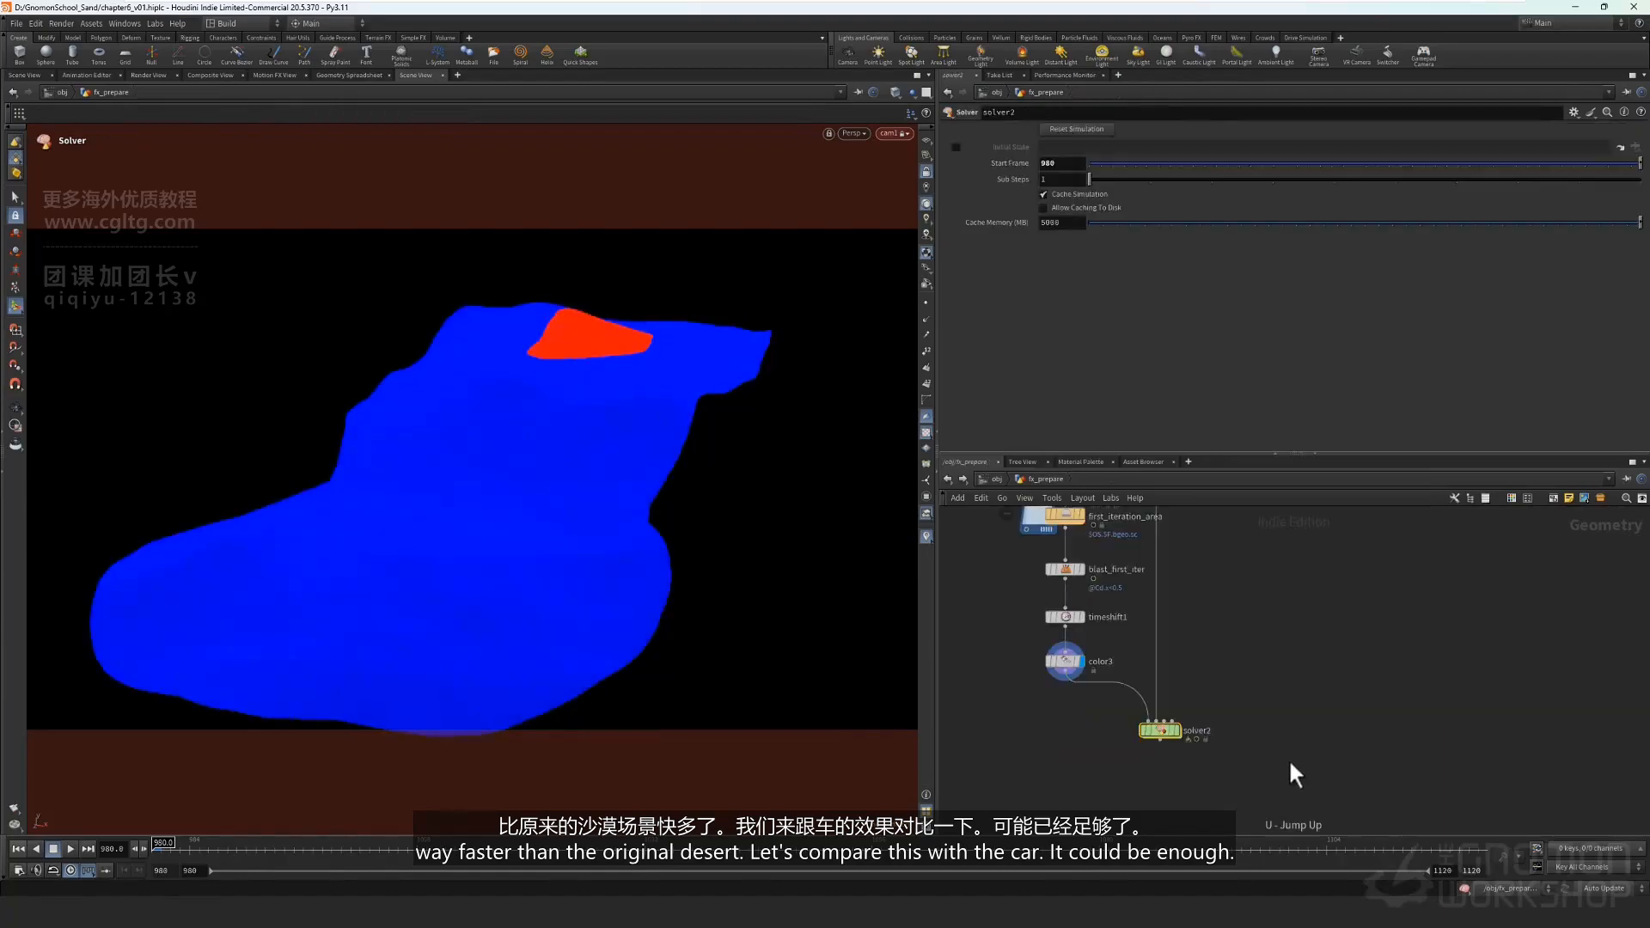
Show the truck geometry from attribdelete1 as a template in the viewport, with color2's template turned off.
middle_click_drag(1266, 645, 1260, 704)
middle_click_drag(1264, 611, 1273, 747)
scroll(1246, 665, "up", 2)
middle_click_drag(1241, 606, 1239, 668)
left_click(1241, 670)
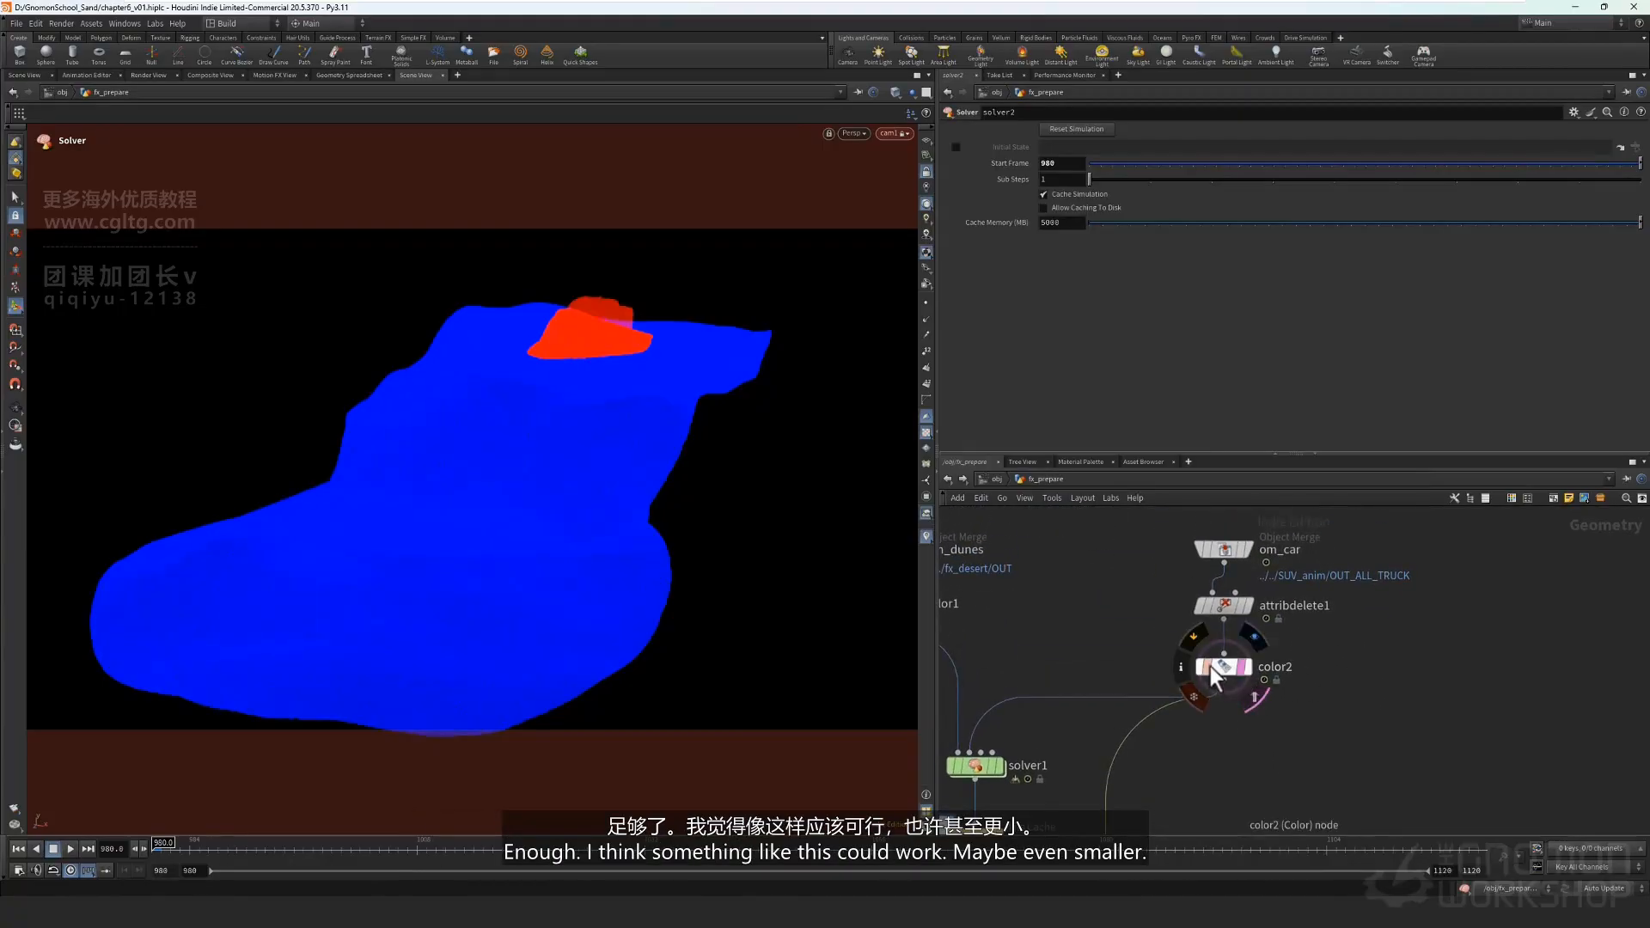
left_click(1242, 607)
left_click(1221, 609)
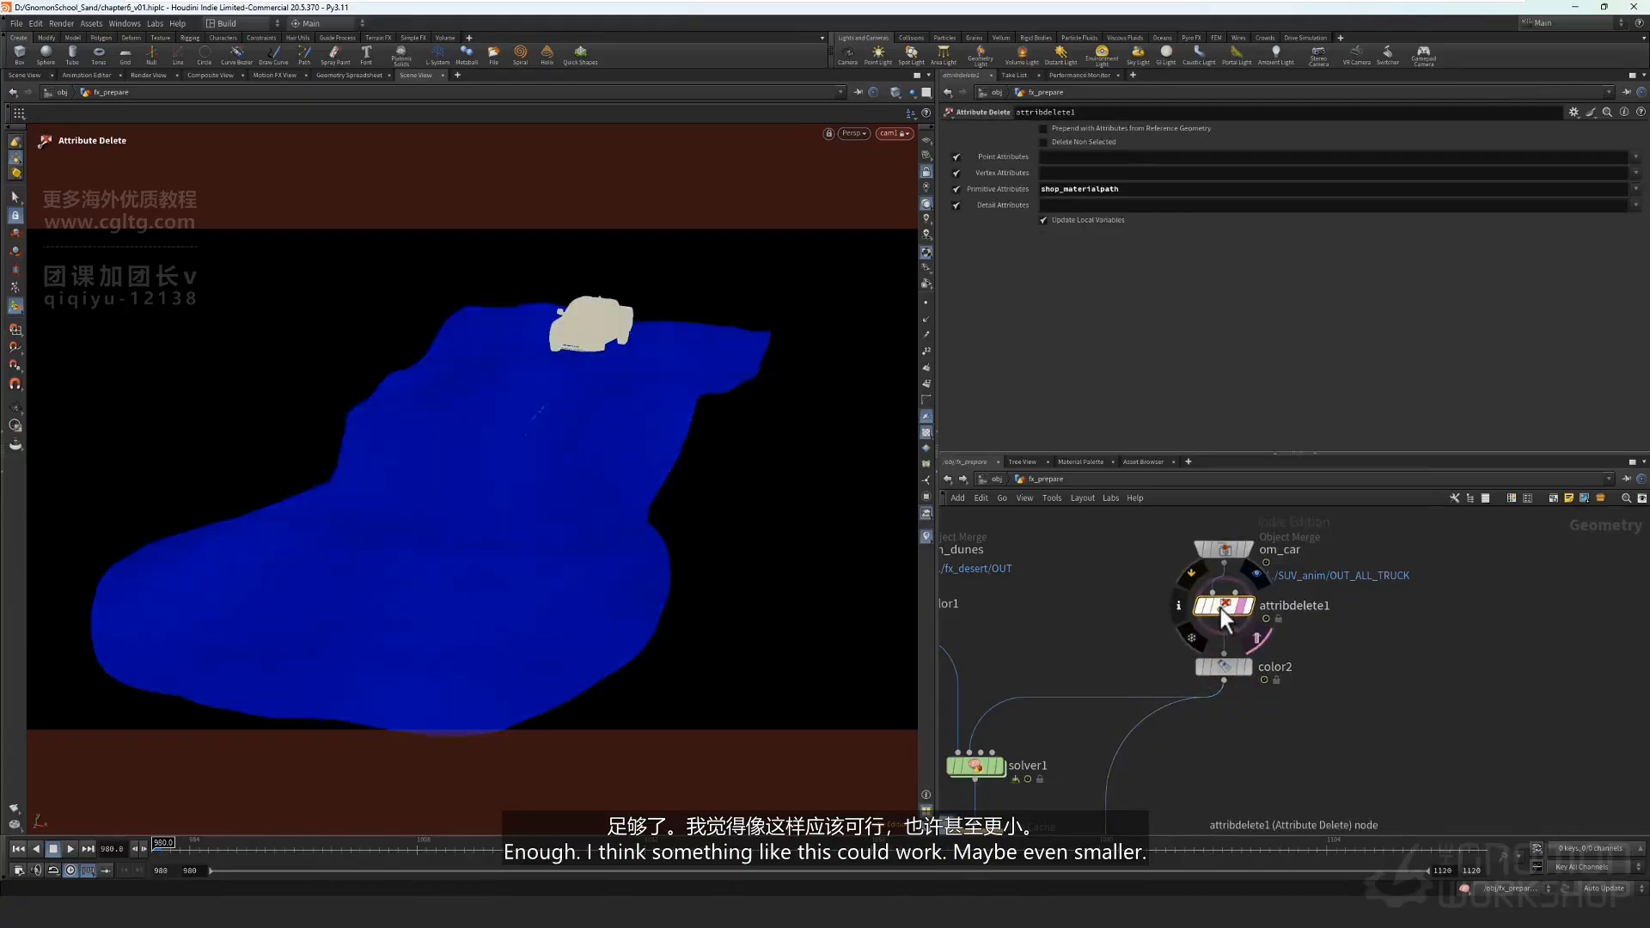
Display solver2 to compare its red contact area with the templated truck.
middle_click_drag(1410, 750, 1433, 507)
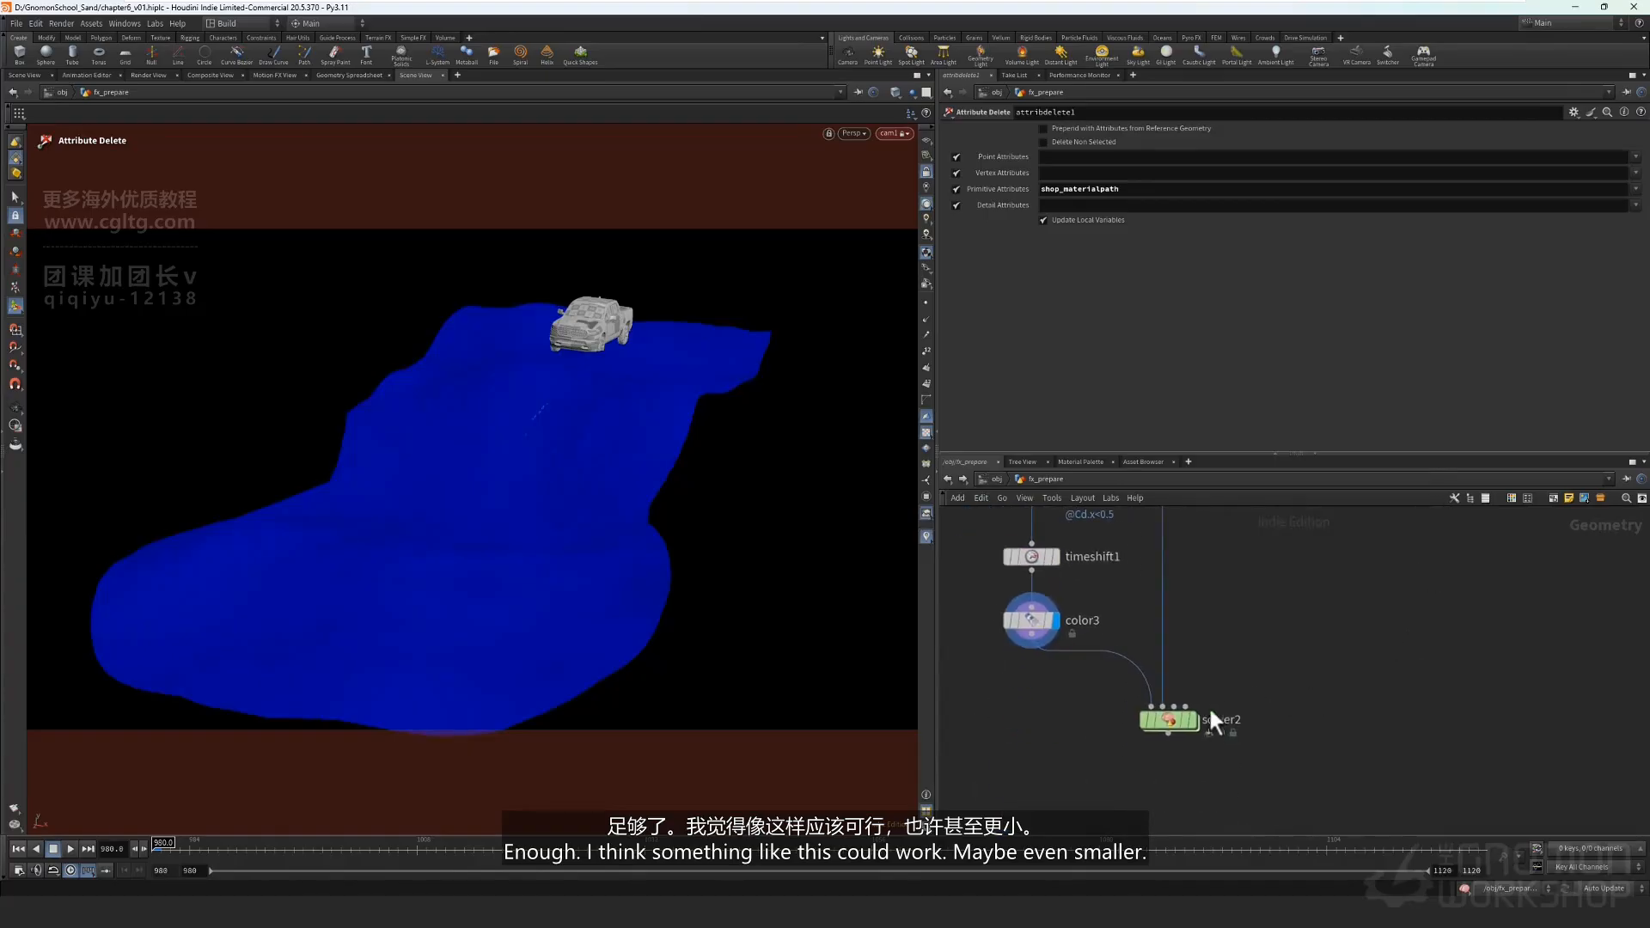
left_click(1193, 720)
left_click(1169, 720)
middle_click_drag(1314, 638, 1308, 653)
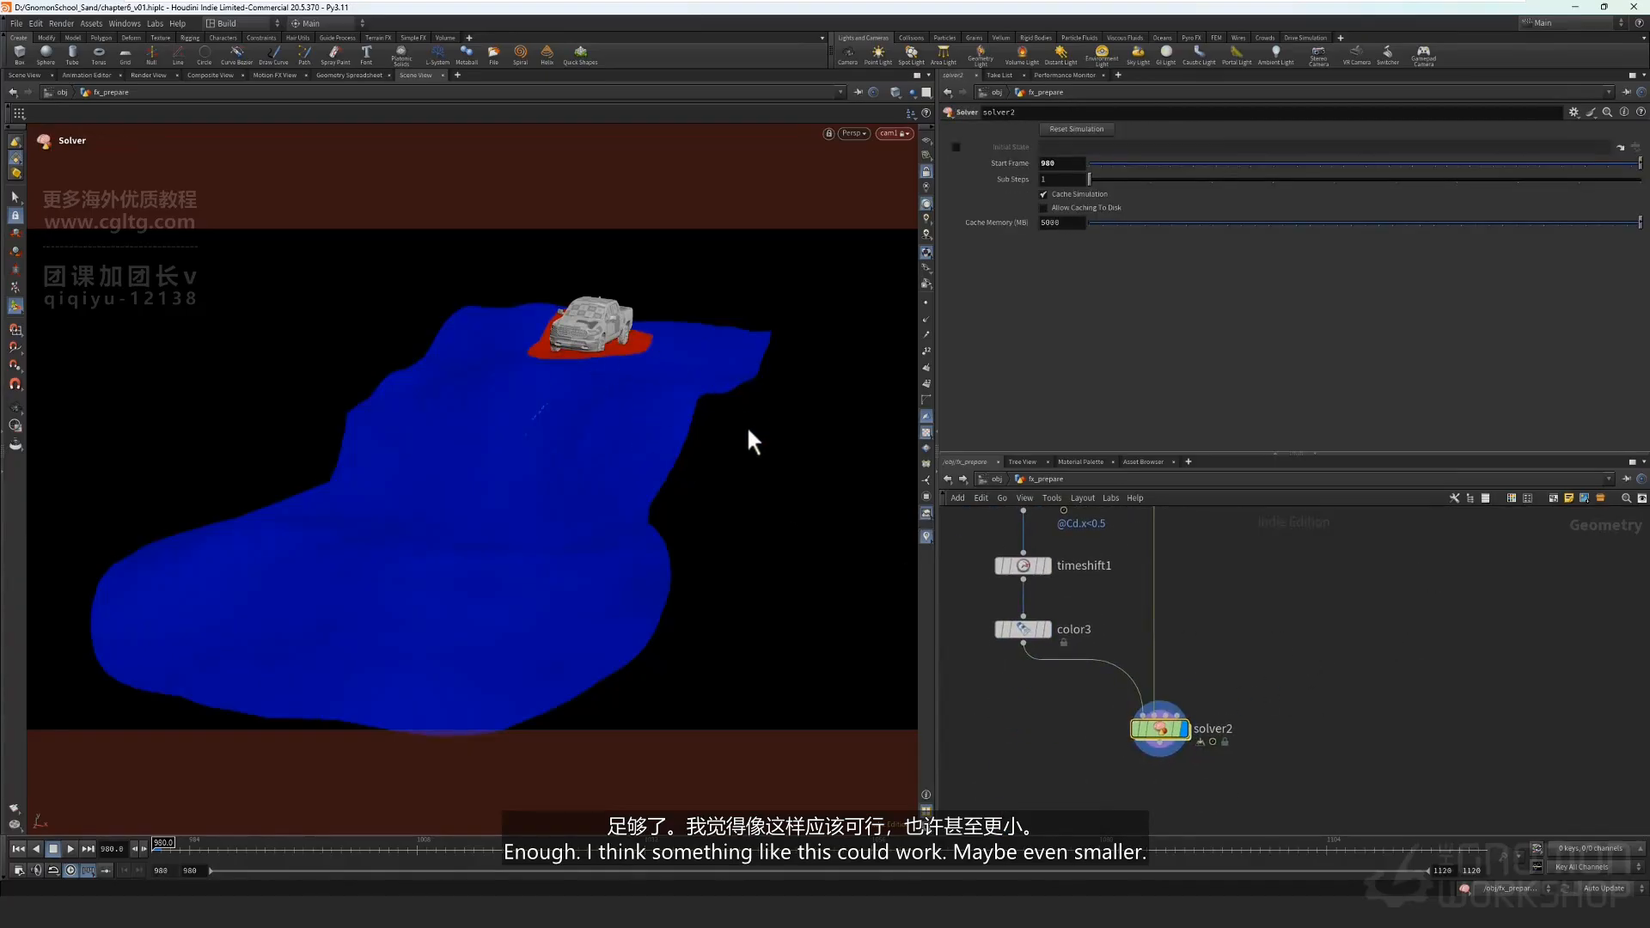
middle_click_drag(1280, 677, 1272, 671)
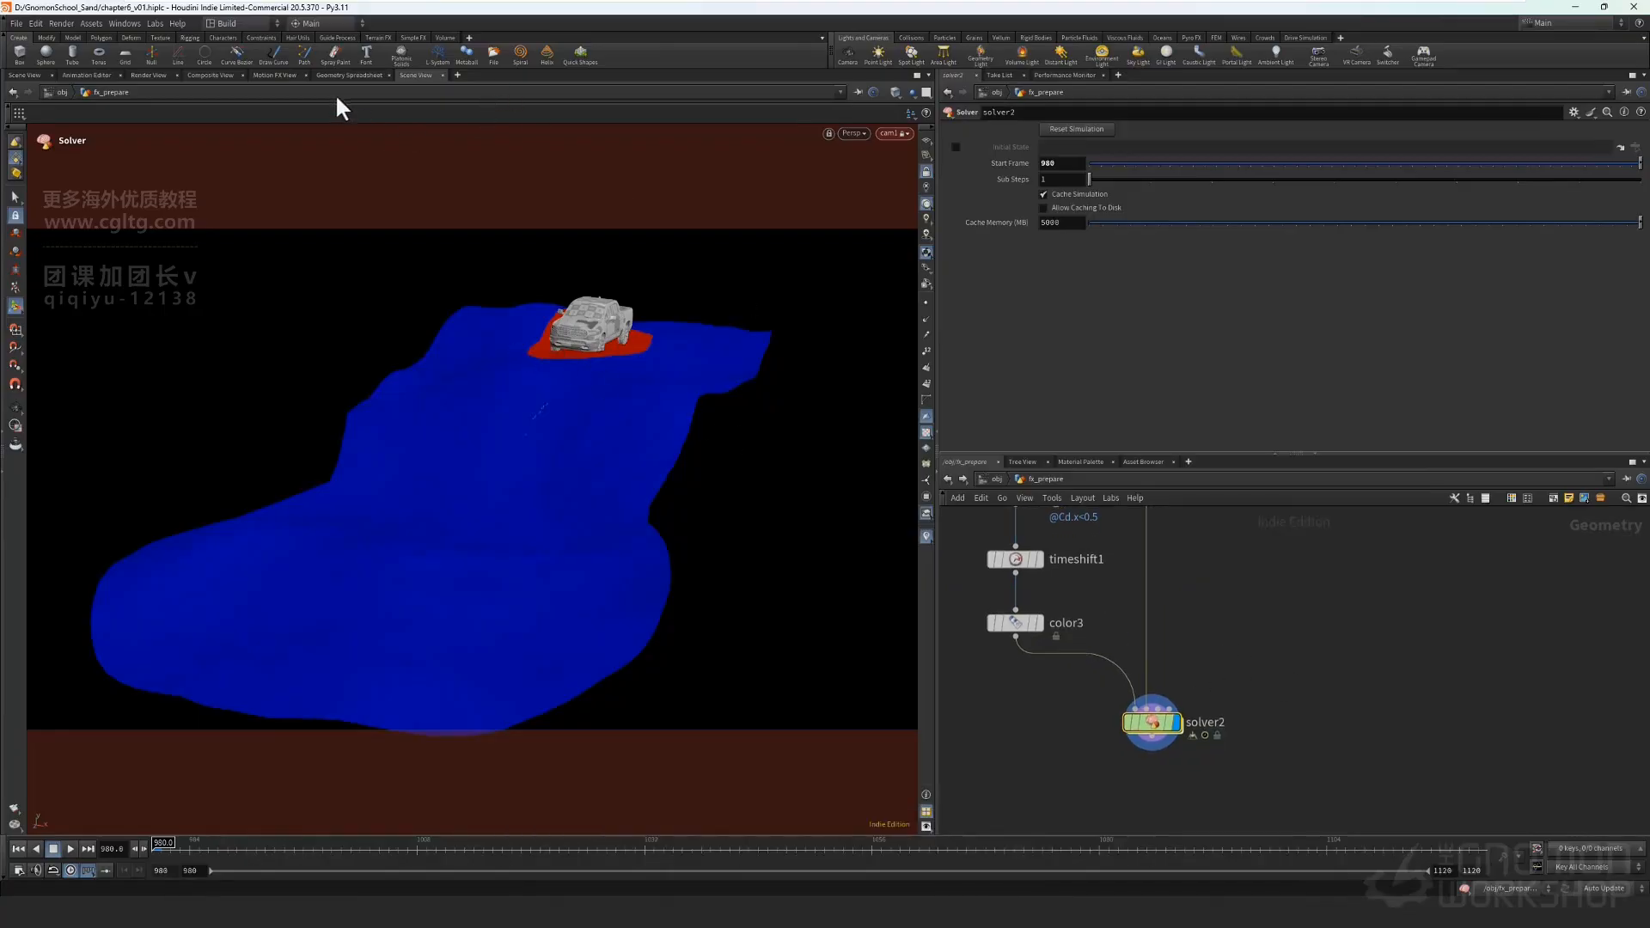
Set the distance threshold of attribtransfer1 inside solver2 to 0.75 and return to fx_prepare.
mouse_move(1244, 611)
middle_mouse_down()
mouse_move(1252, 626)
mouse_move(1271, 594)
middle_mouse_up()
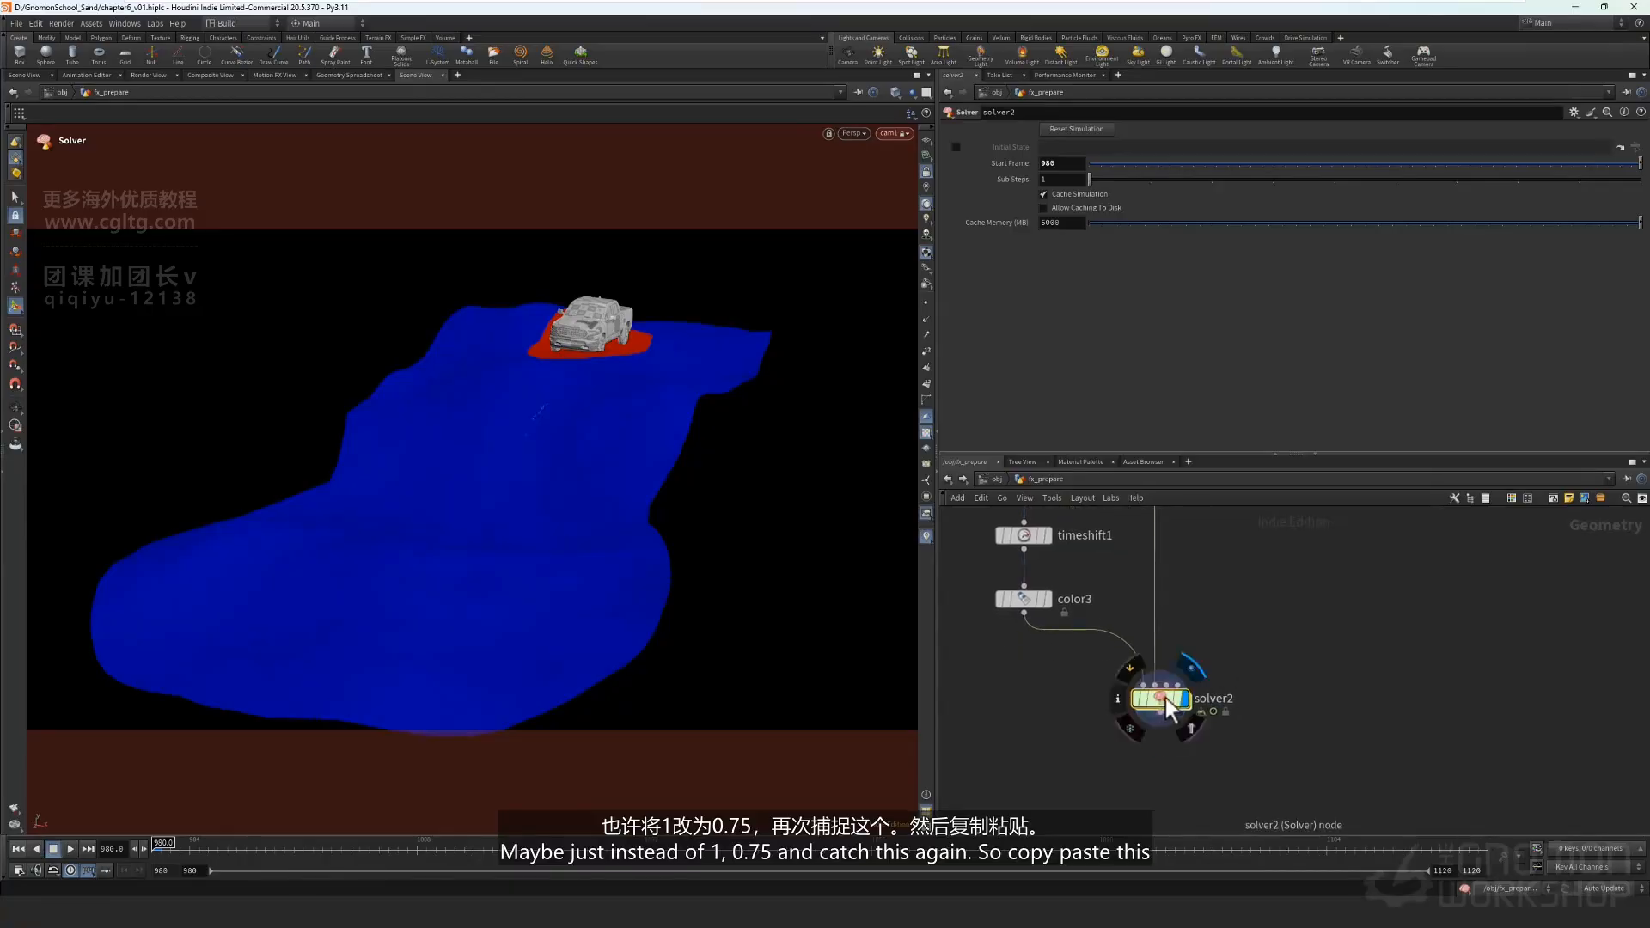
double_click(1165, 700)
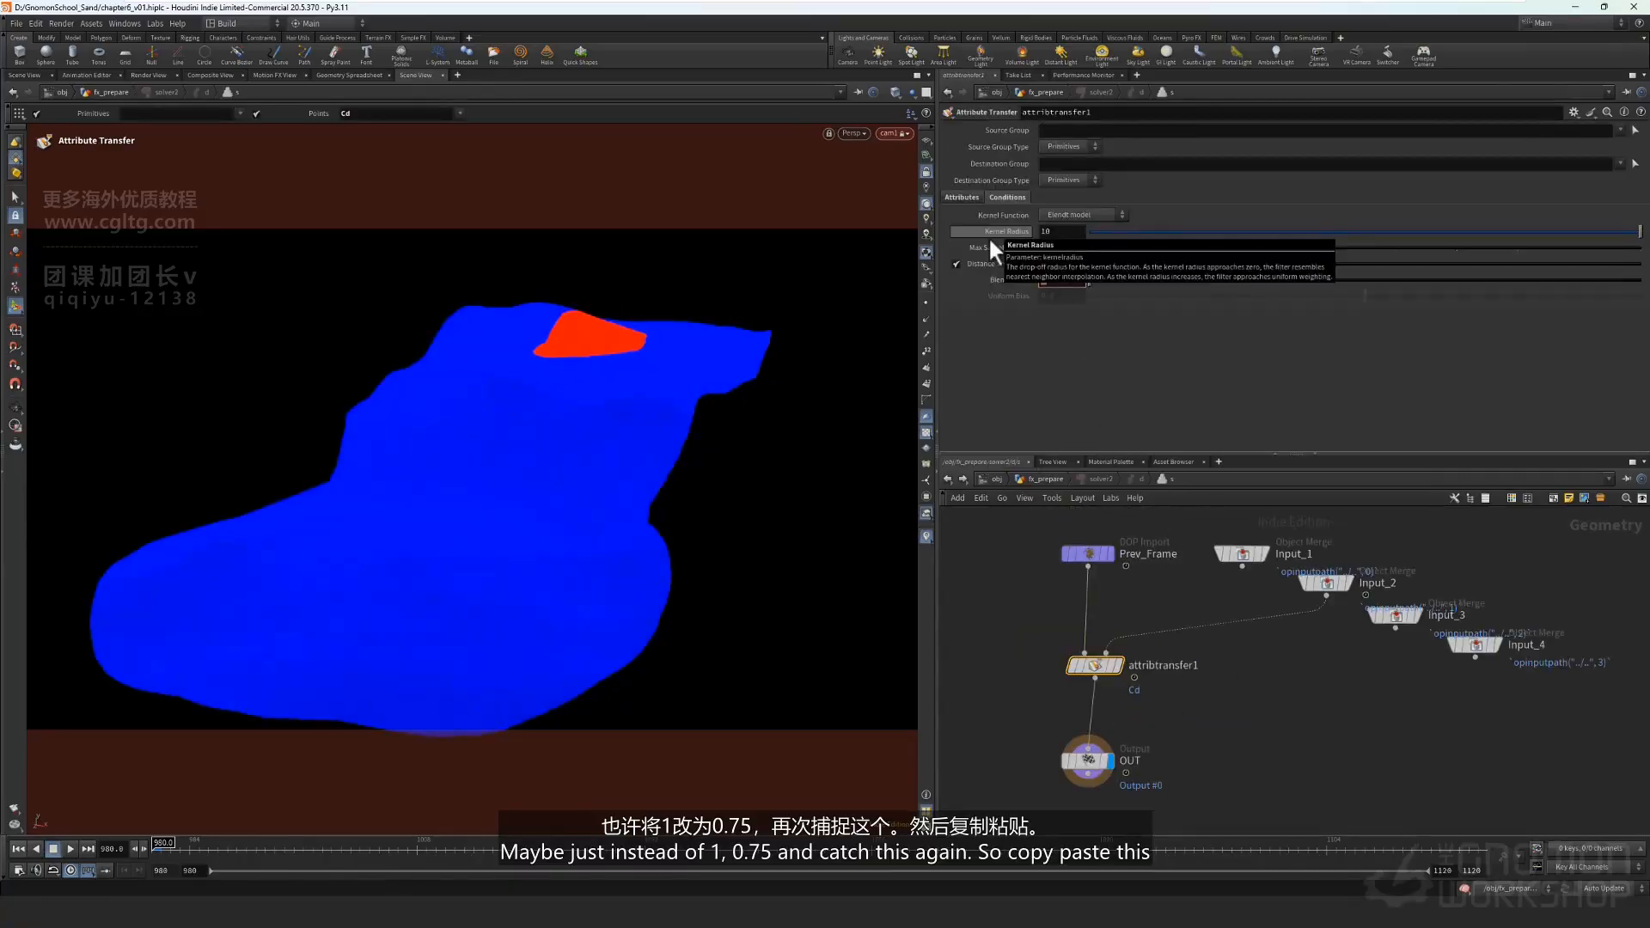
key("u")
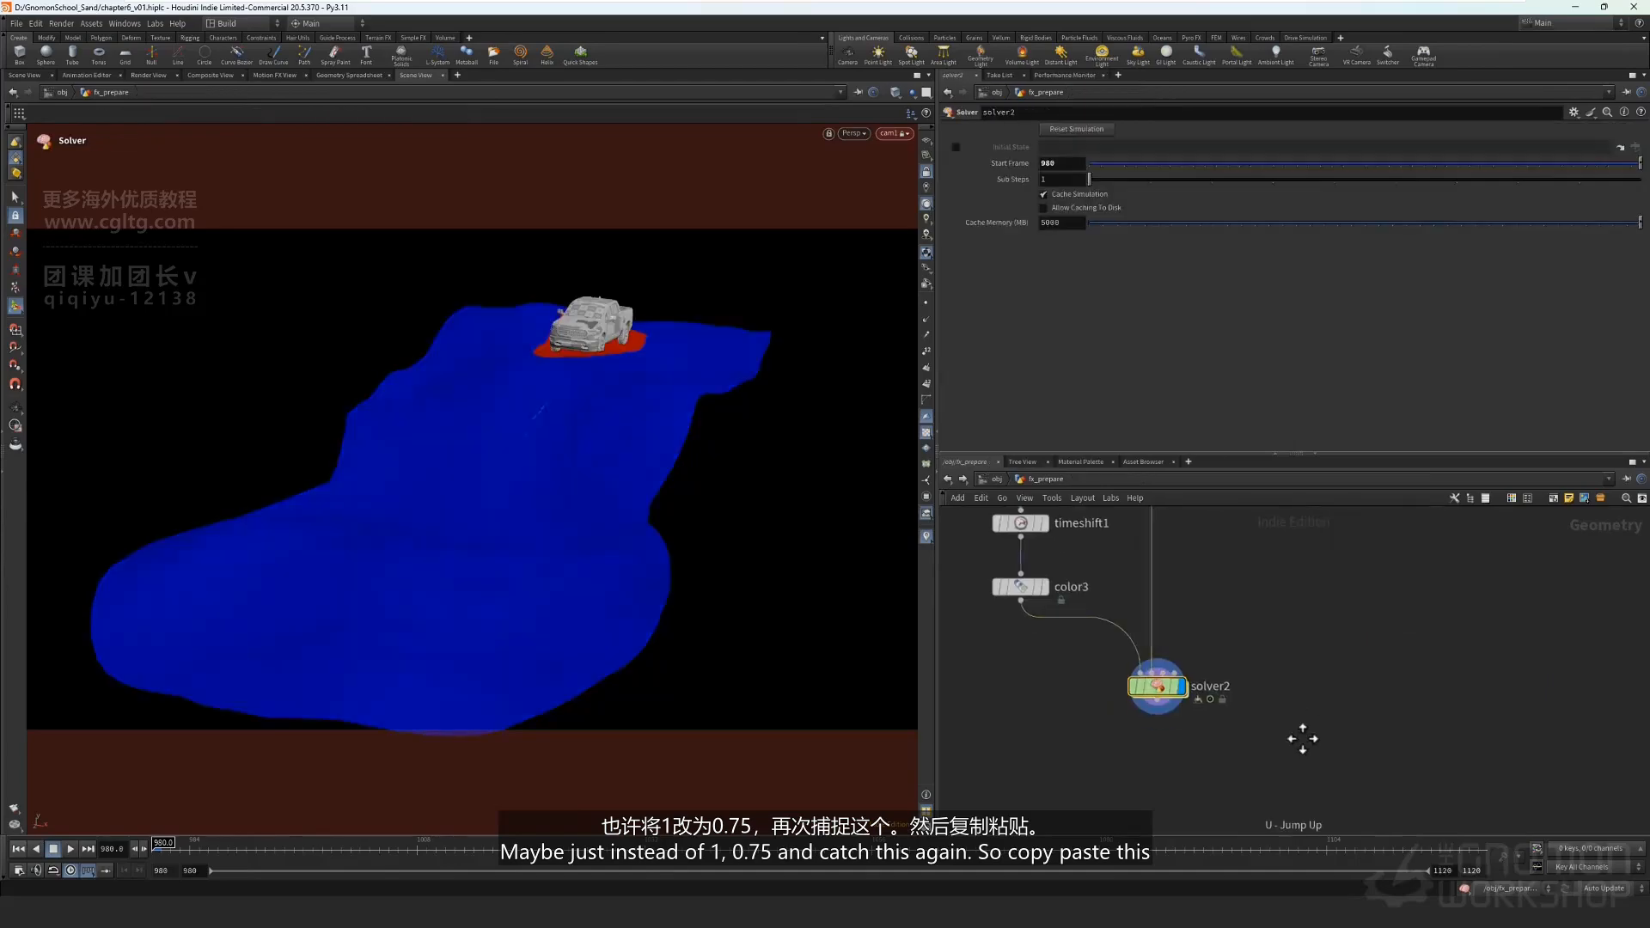
Duplicate the first_iteration_area File Cache and connect the copy directly below solver2.
scroll(1303, 739, "down", 5)
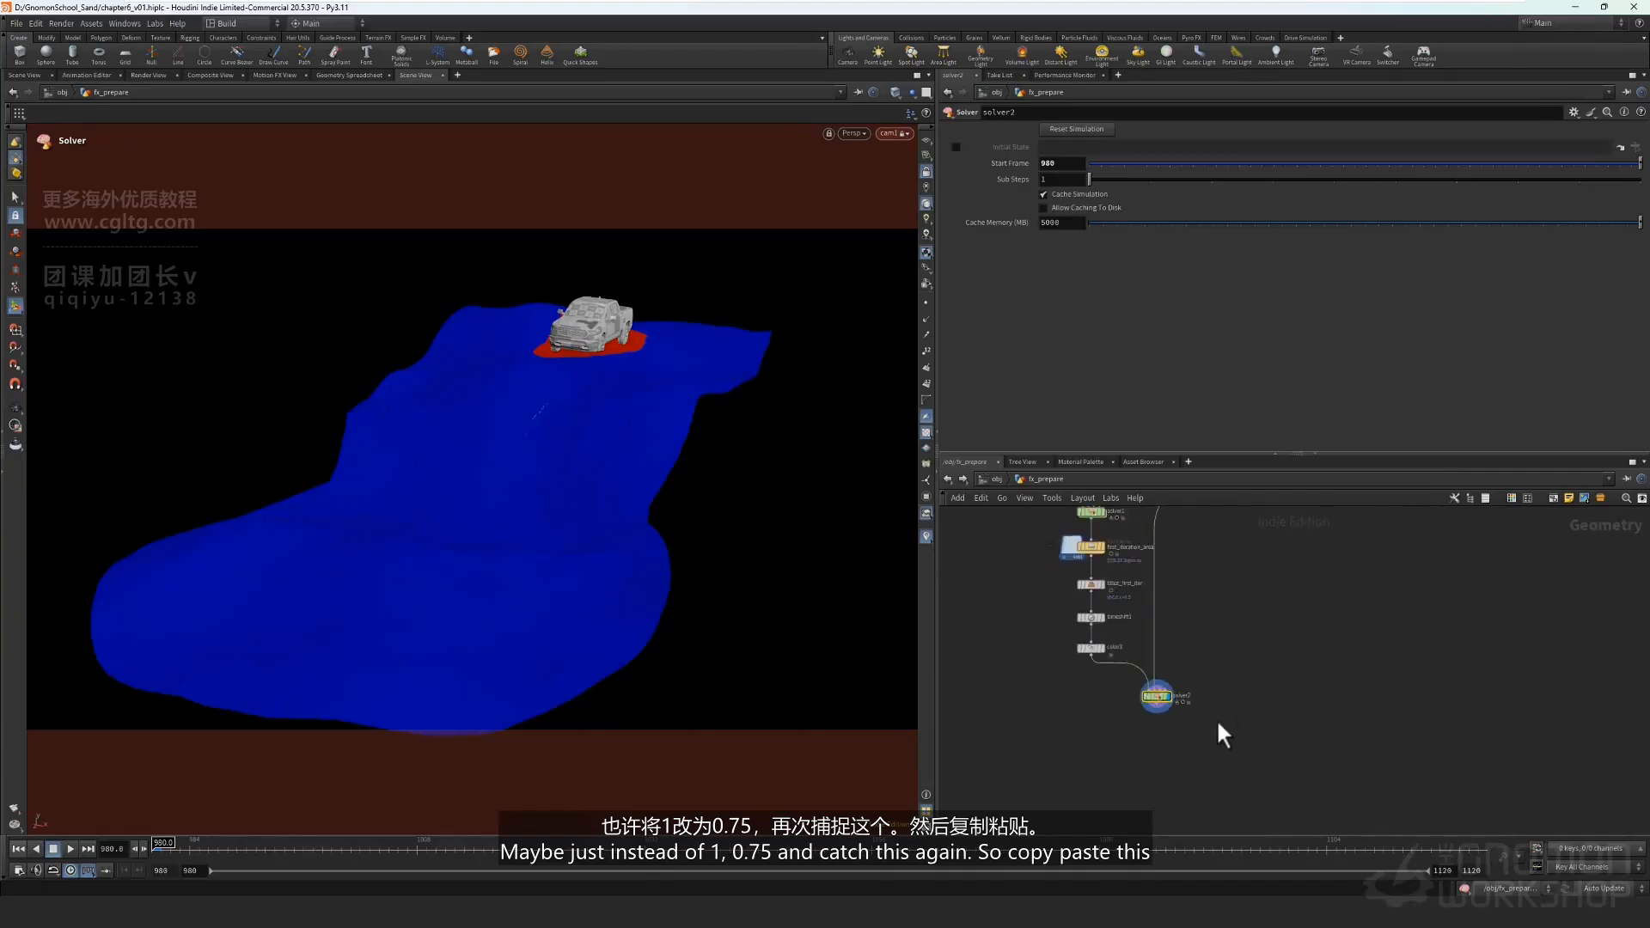
middle_click_drag(1218, 722, 1223, 747)
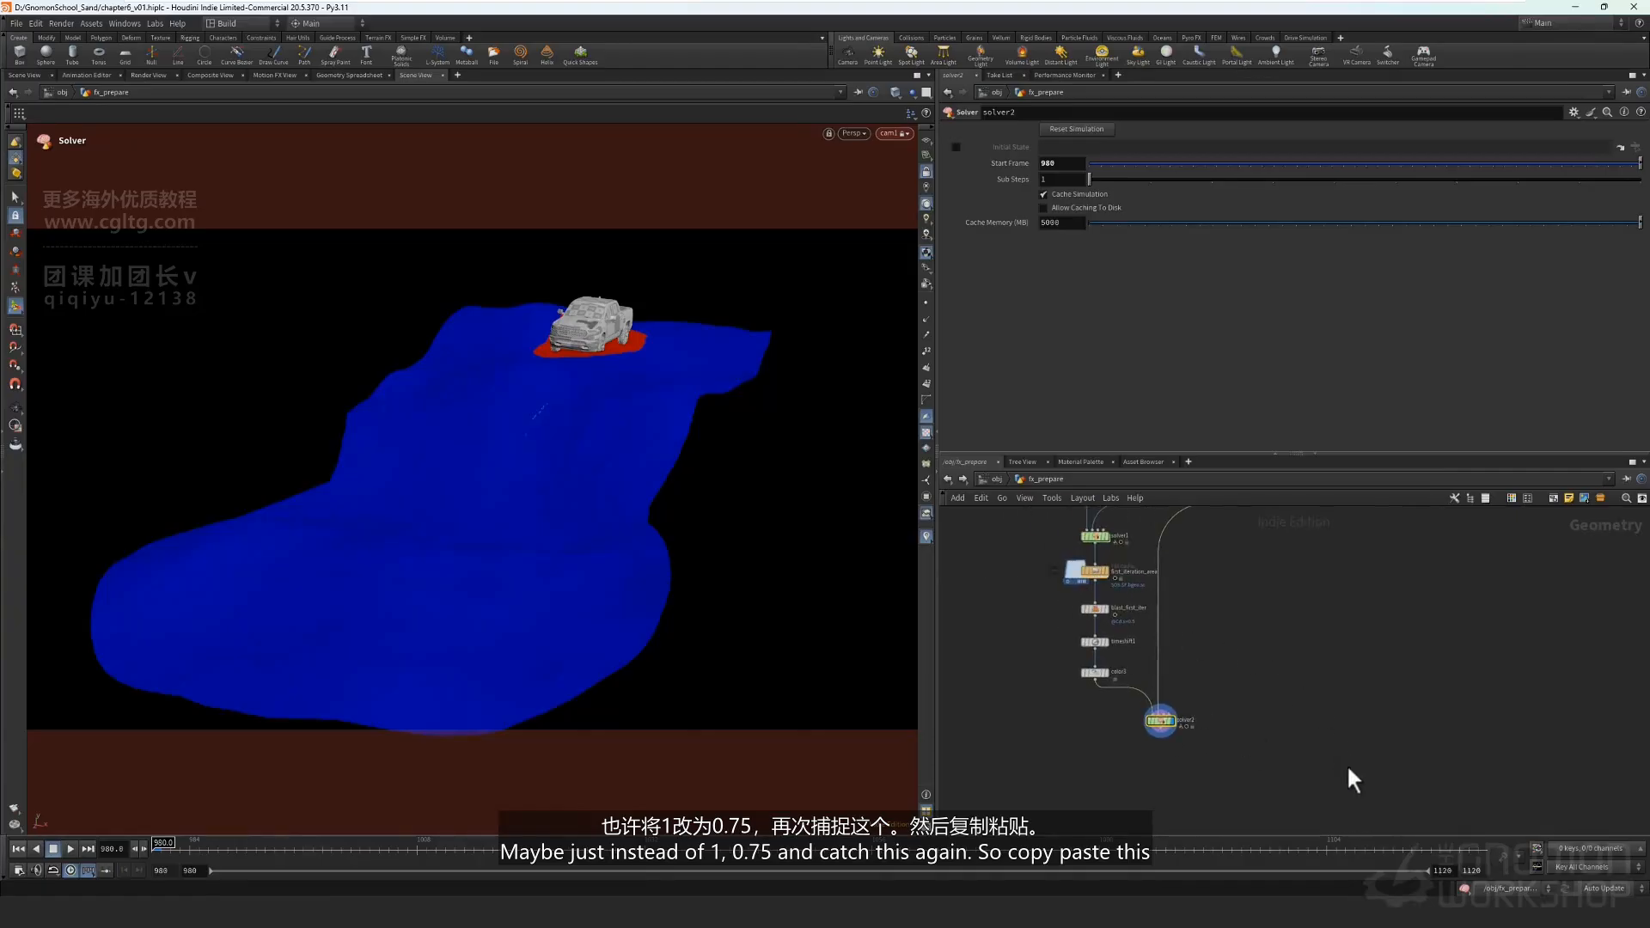
key("ctrl+v")
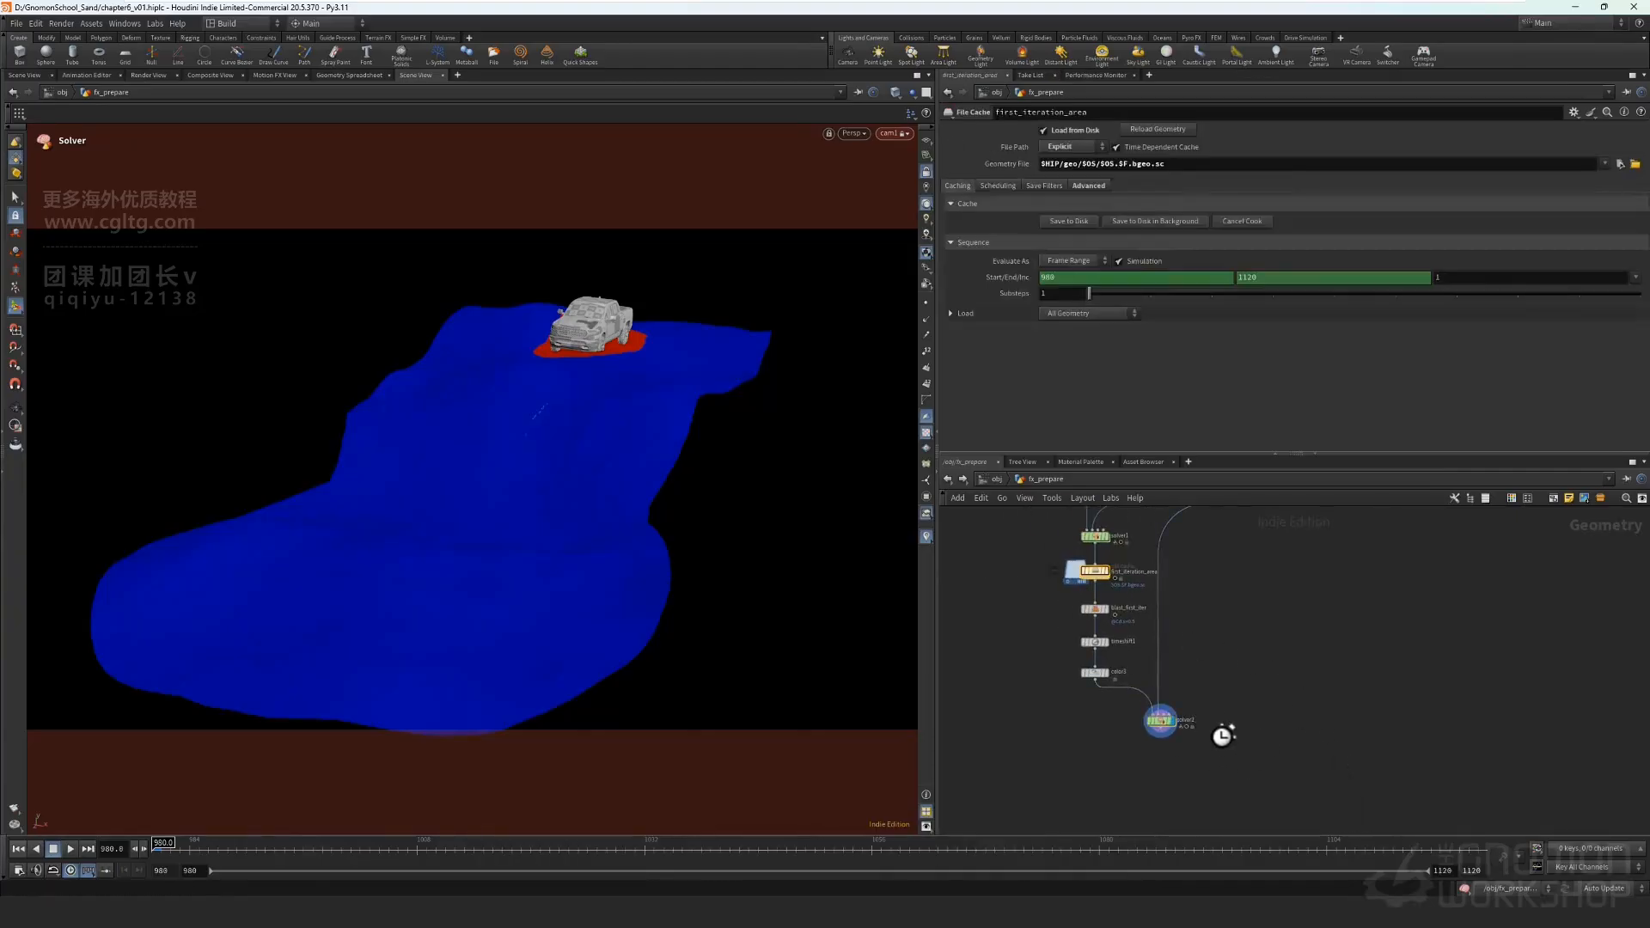
key("ctrl+v")
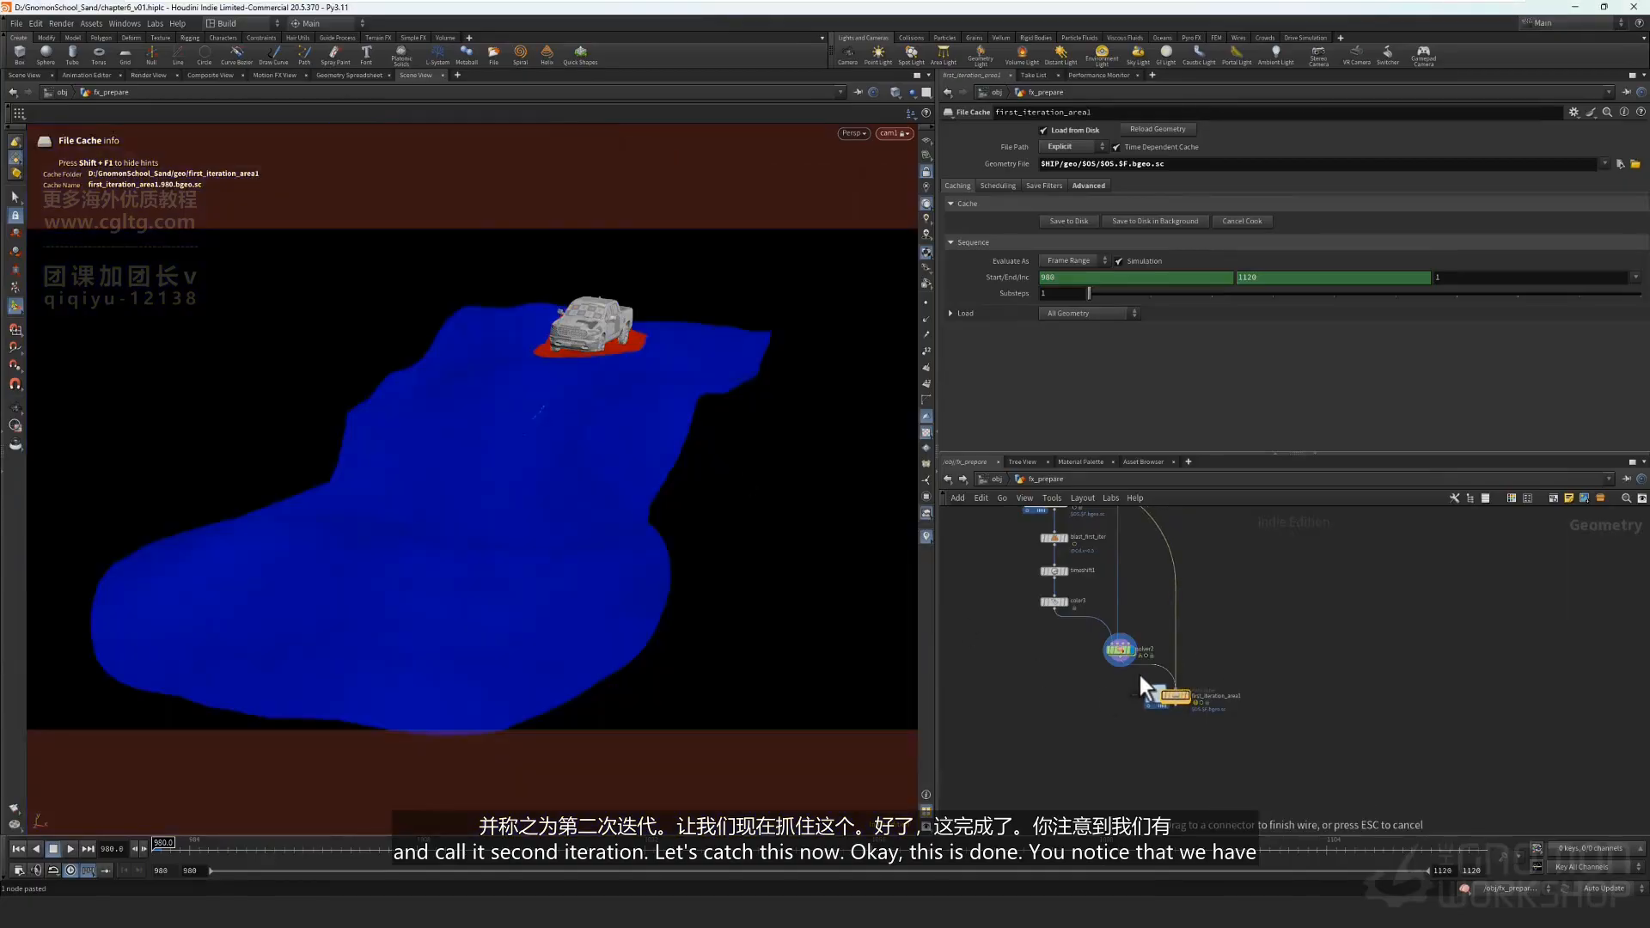
left_click_drag(1120, 658, 1176, 689)
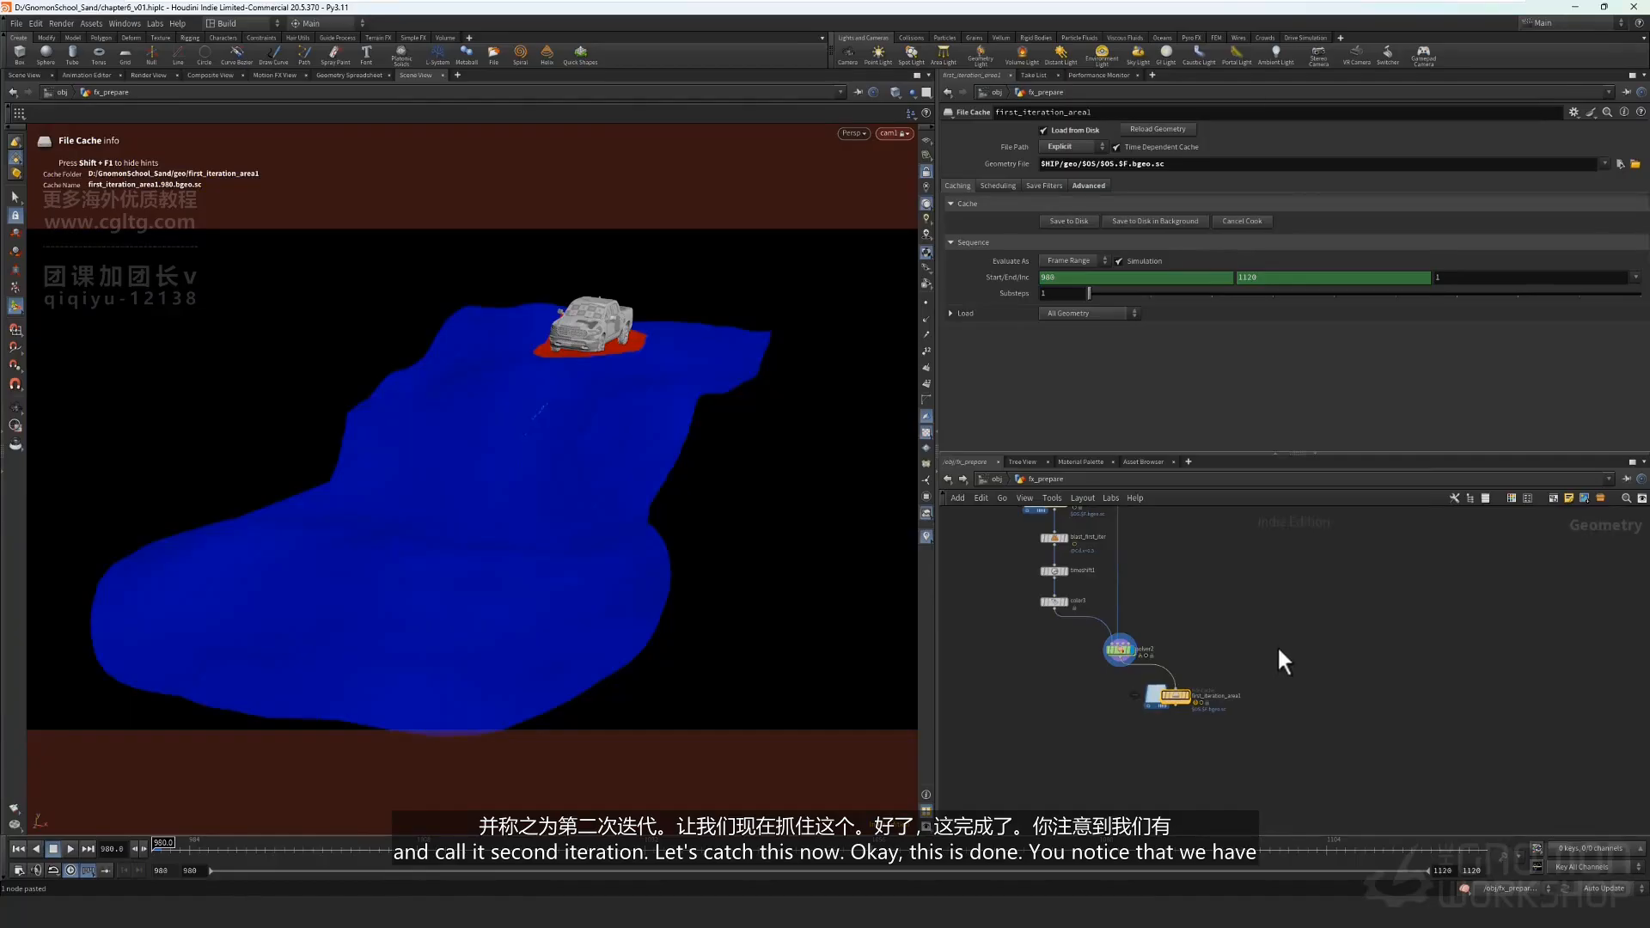
scroll(1204, 709, "up", 3)
left_click_drag(1159, 689, 1081, 674)
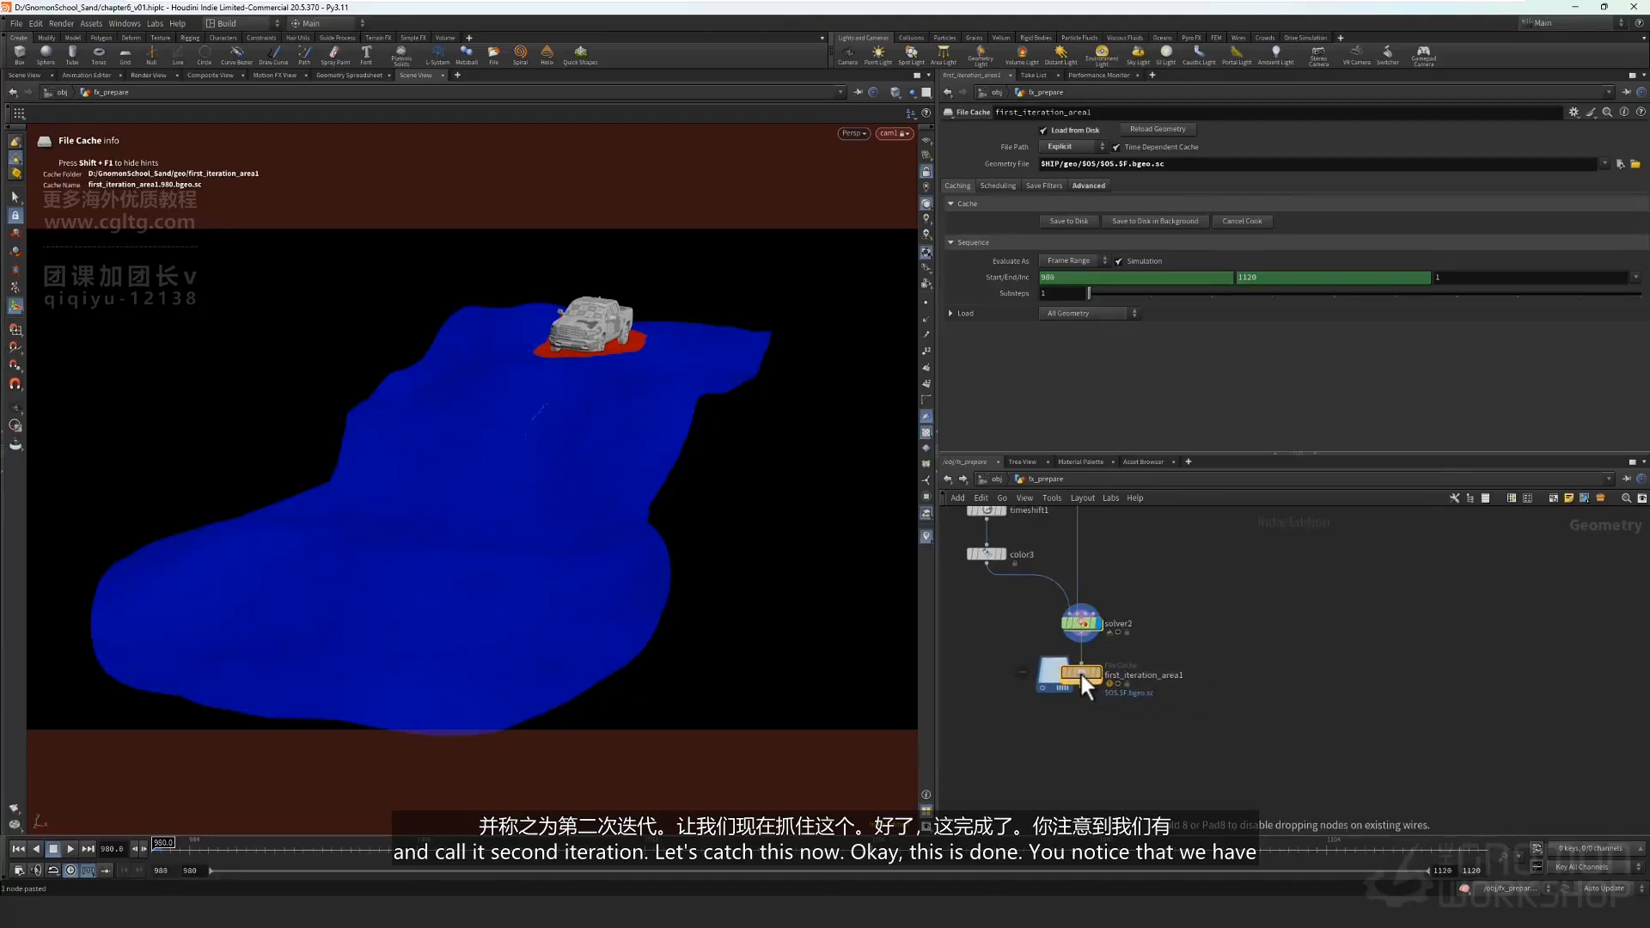
Rename the copied File Cache node to scond_iteration_area and display it.
double_click(1124, 678)
left_click(1127, 678)
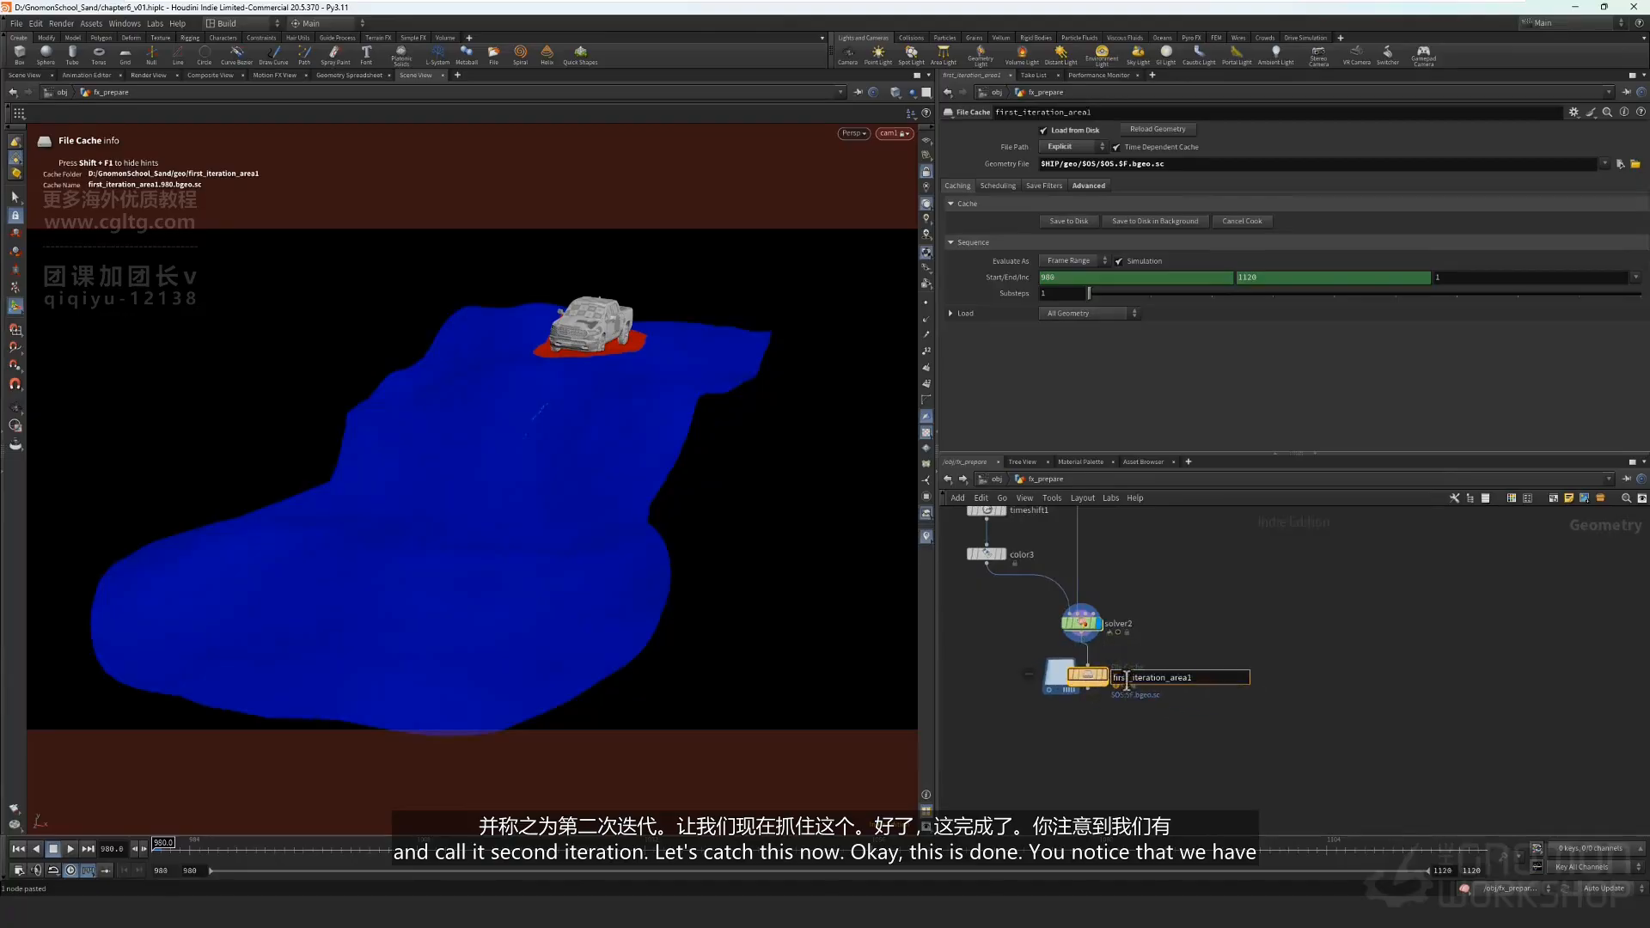
key("BackSpace")
key("BackSpace")
key("BackSpace")
key("BackSpace")
key("BackSpace")
type("scond")
key("Return")
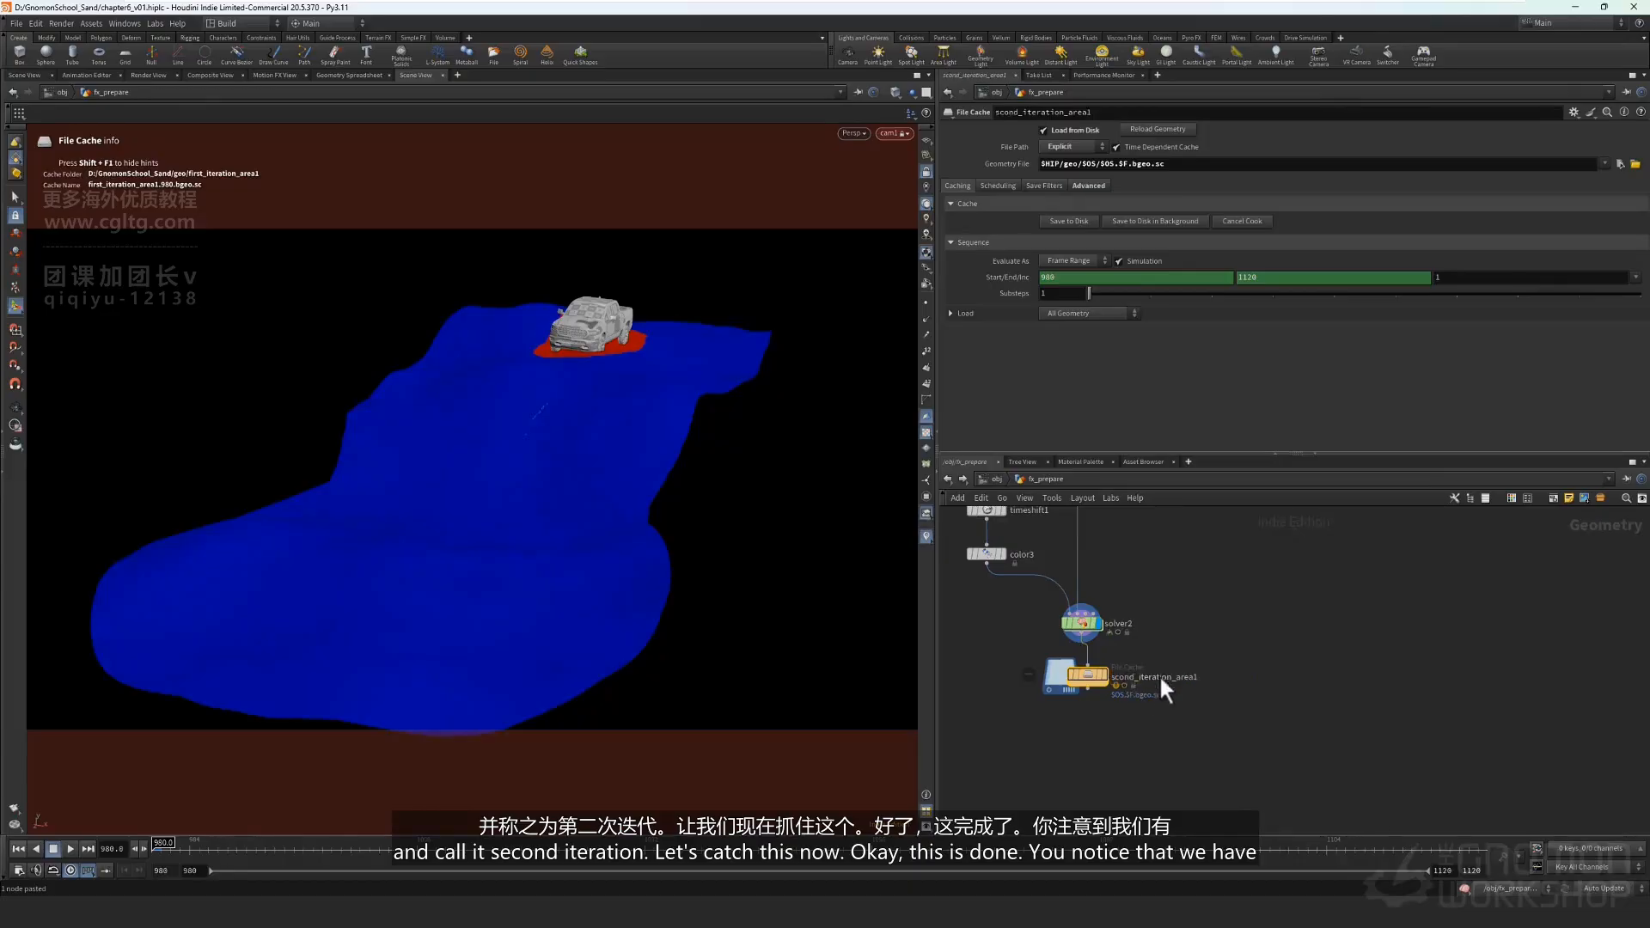
double_click(1193, 672)
key("Return")
left_click(1092, 674)
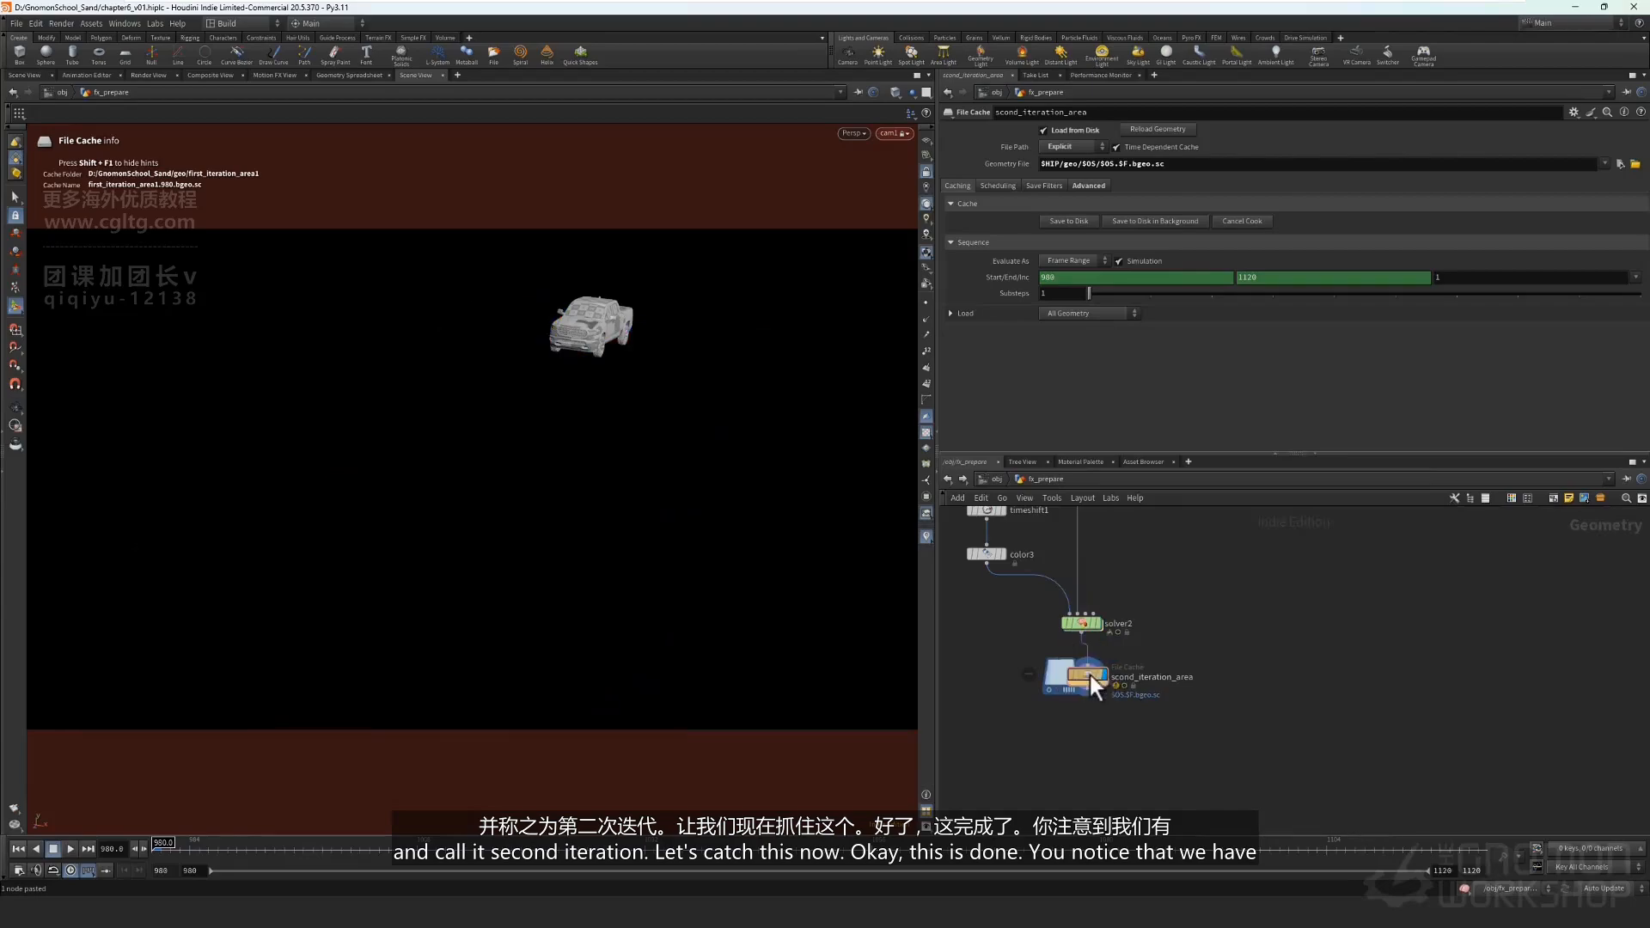
Save the scond_iteration_area cache to disk and return the timeline to the first frame.
left_click_drag(1090, 674, 1083, 677)
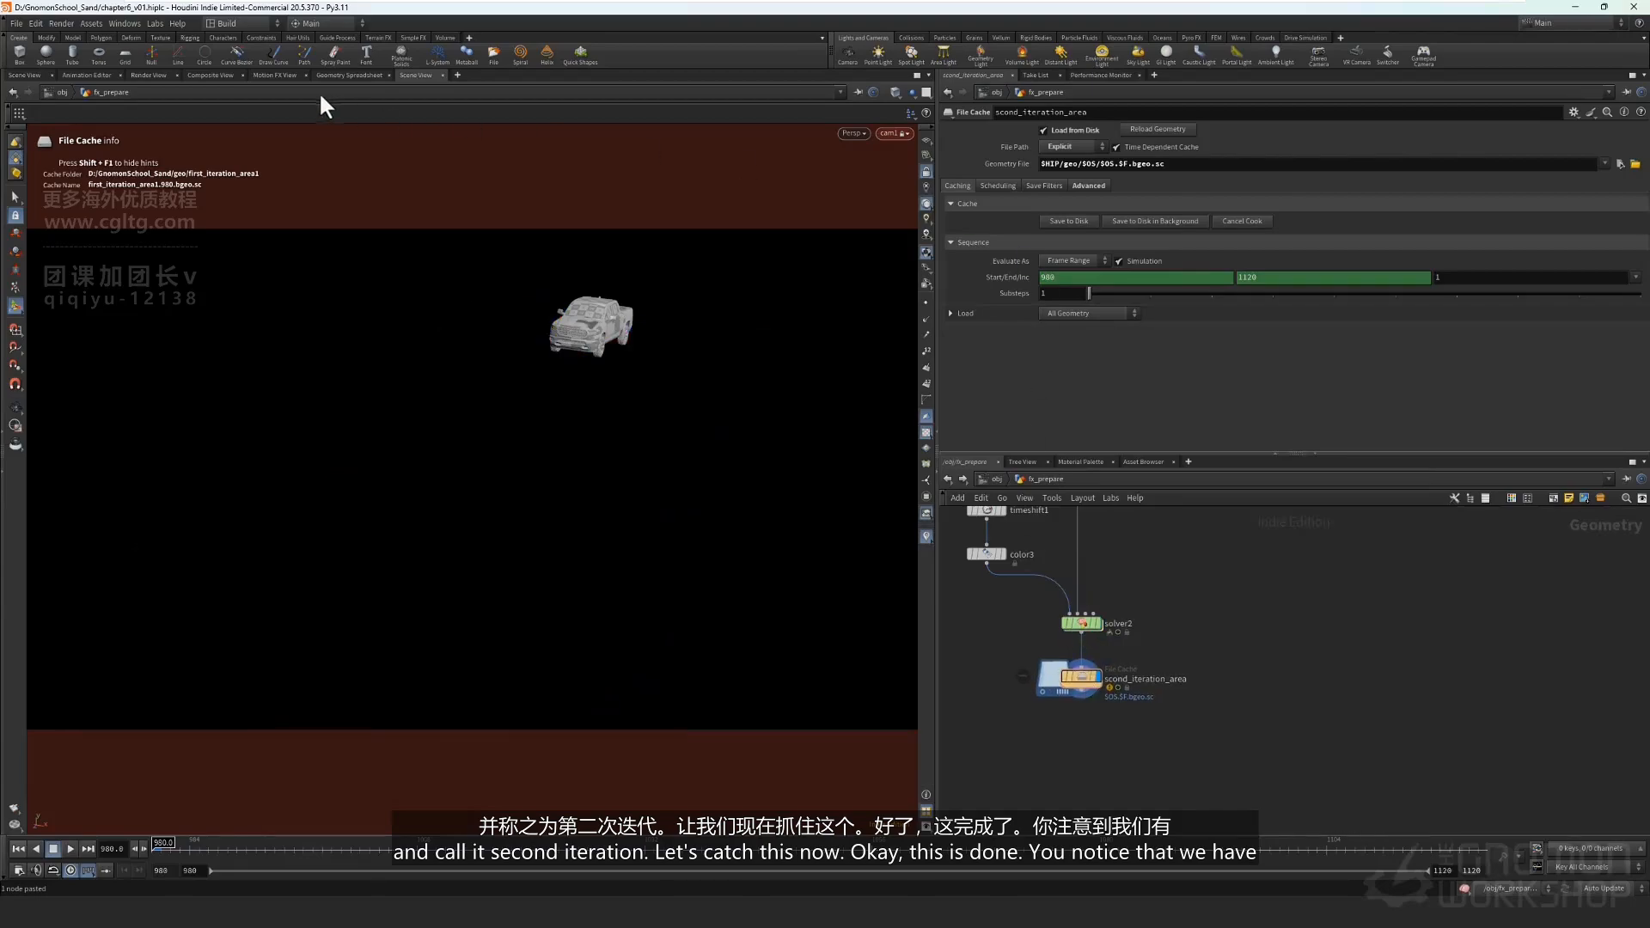
left_click(1069, 220)
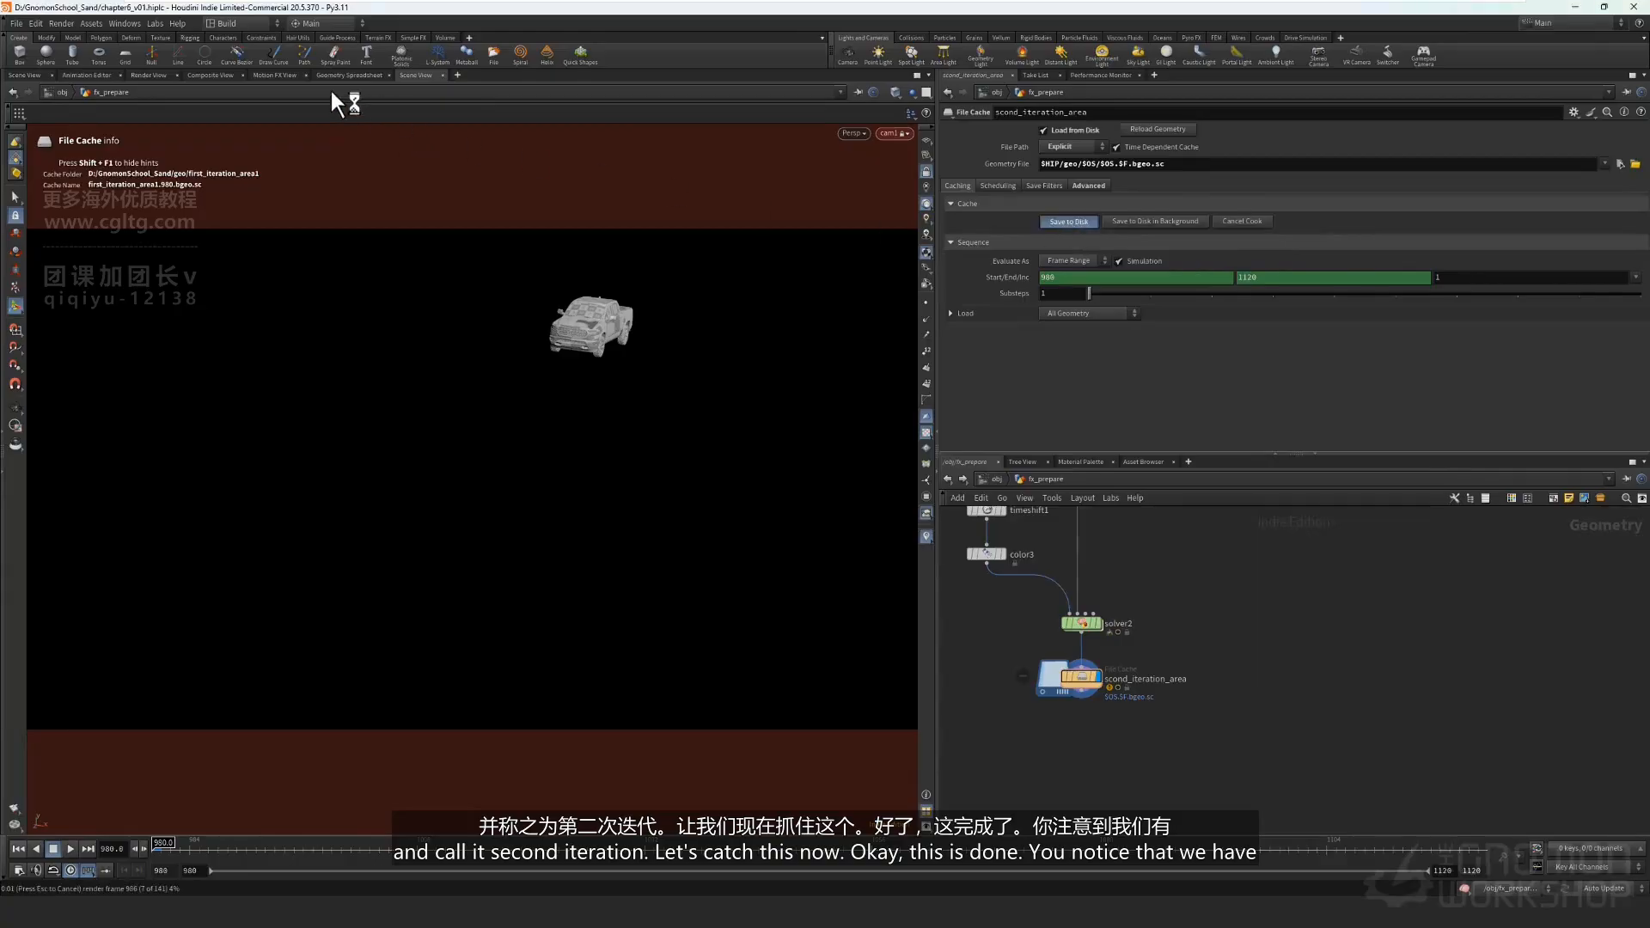
left_click_drag(380, 850, 151, 851)
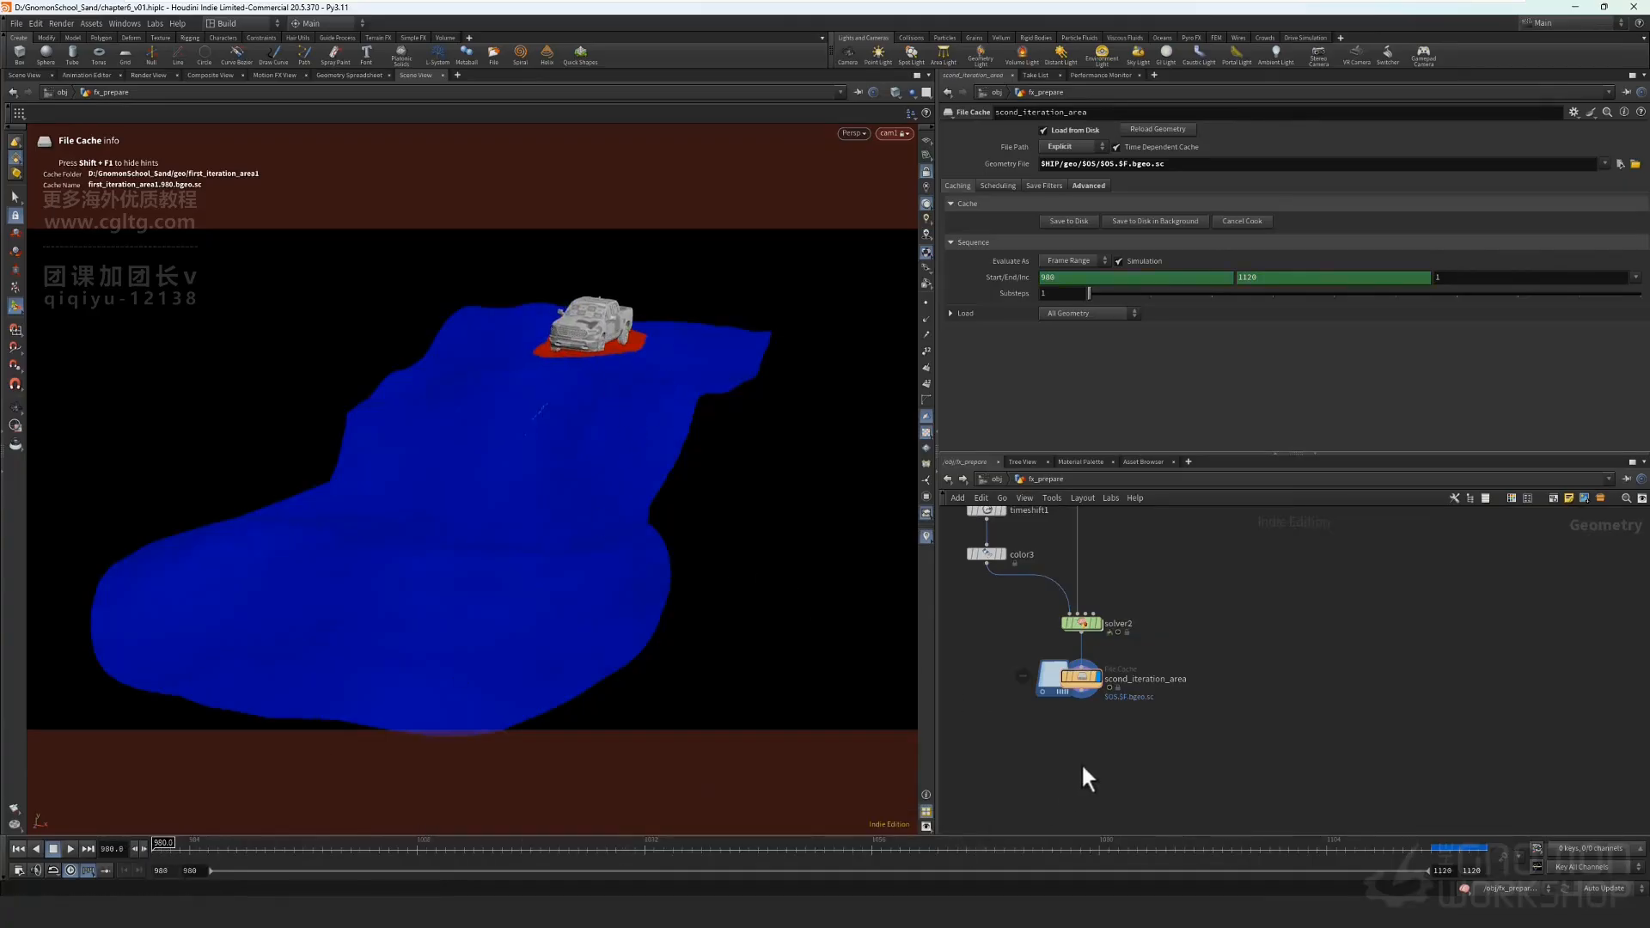
Add a Time Shift node below scond_iteration_area, display it and set its frame to $RFEND.
key("Tab")
type("tim")
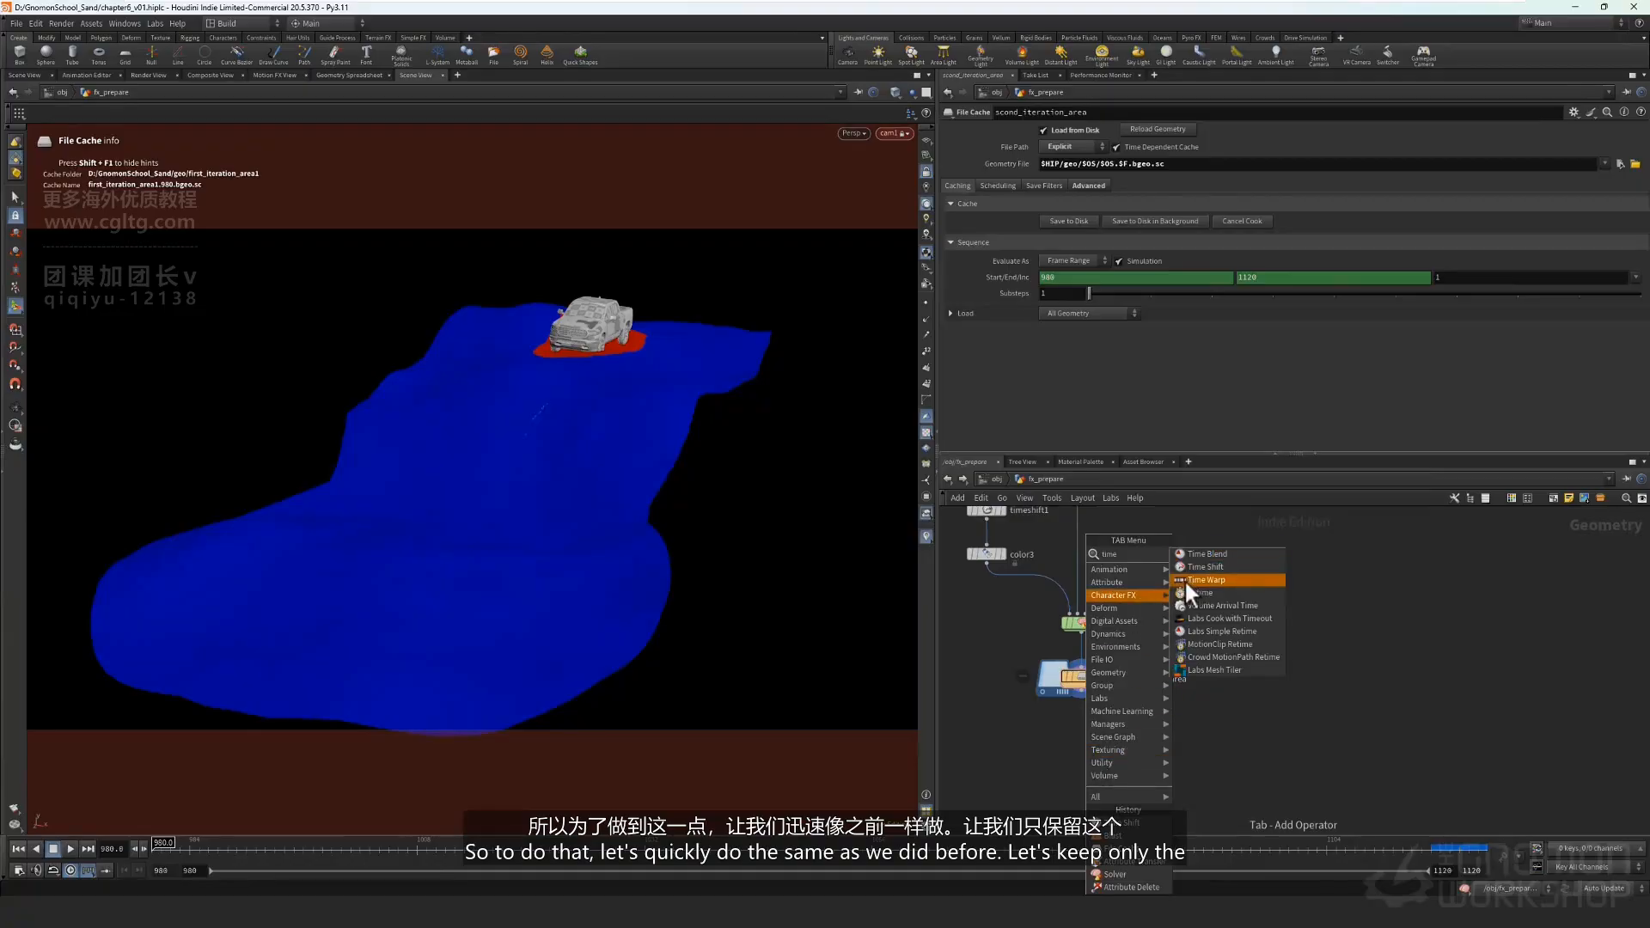
left_click(1191, 567)
left_click(1073, 744)
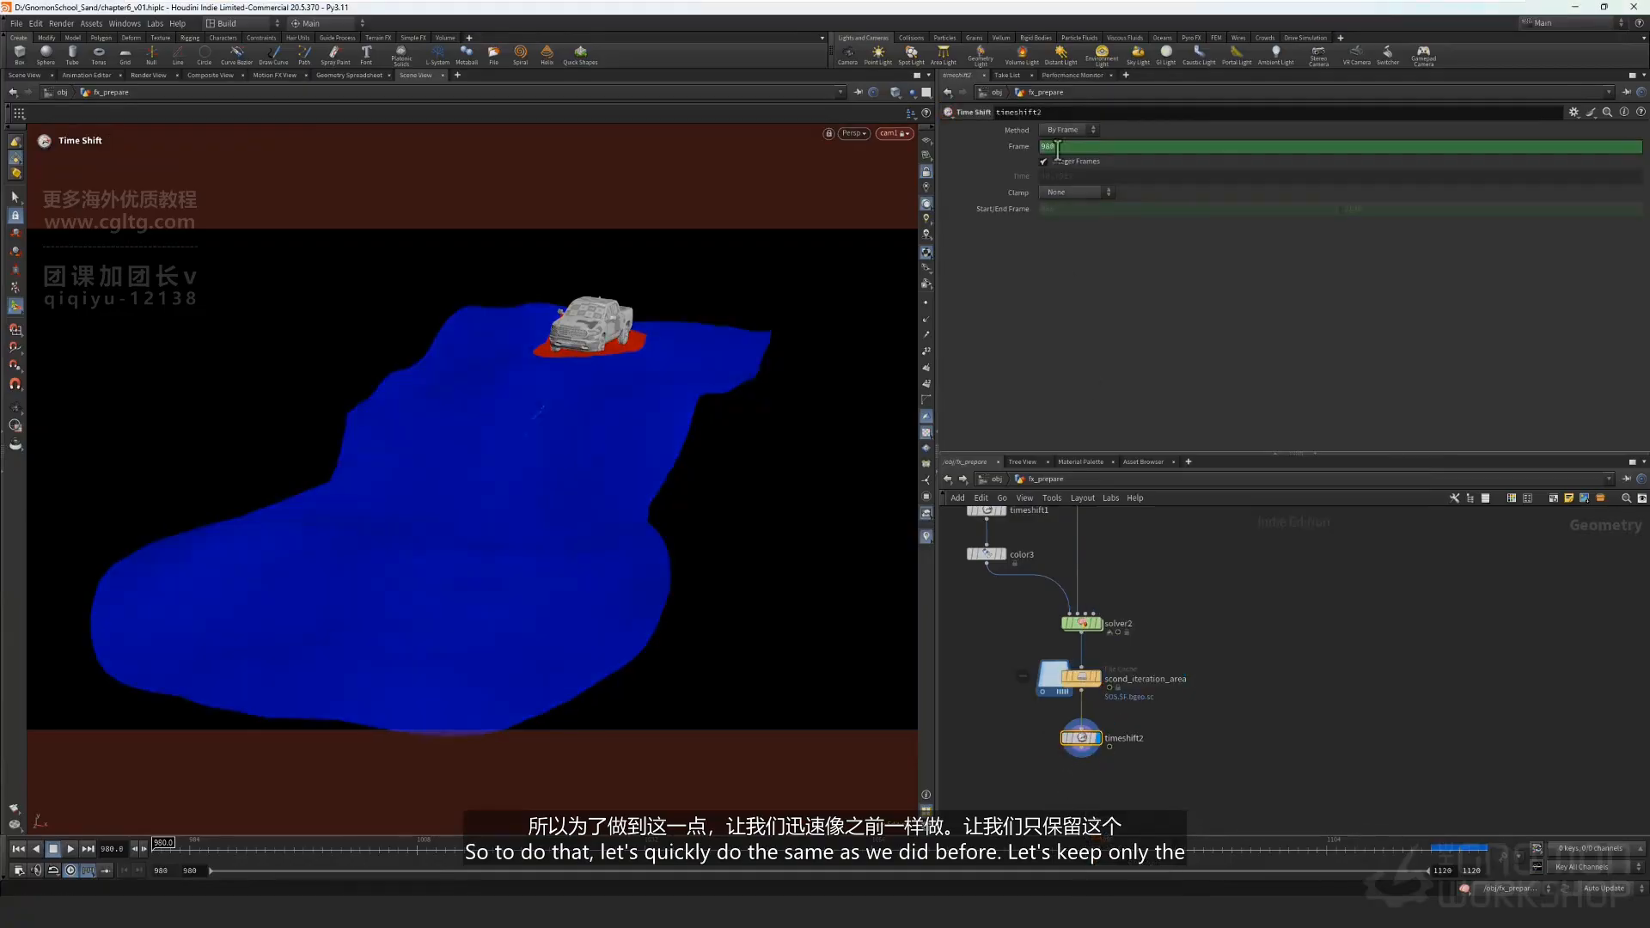
left_click(1017, 144)
left_click(1065, 148)
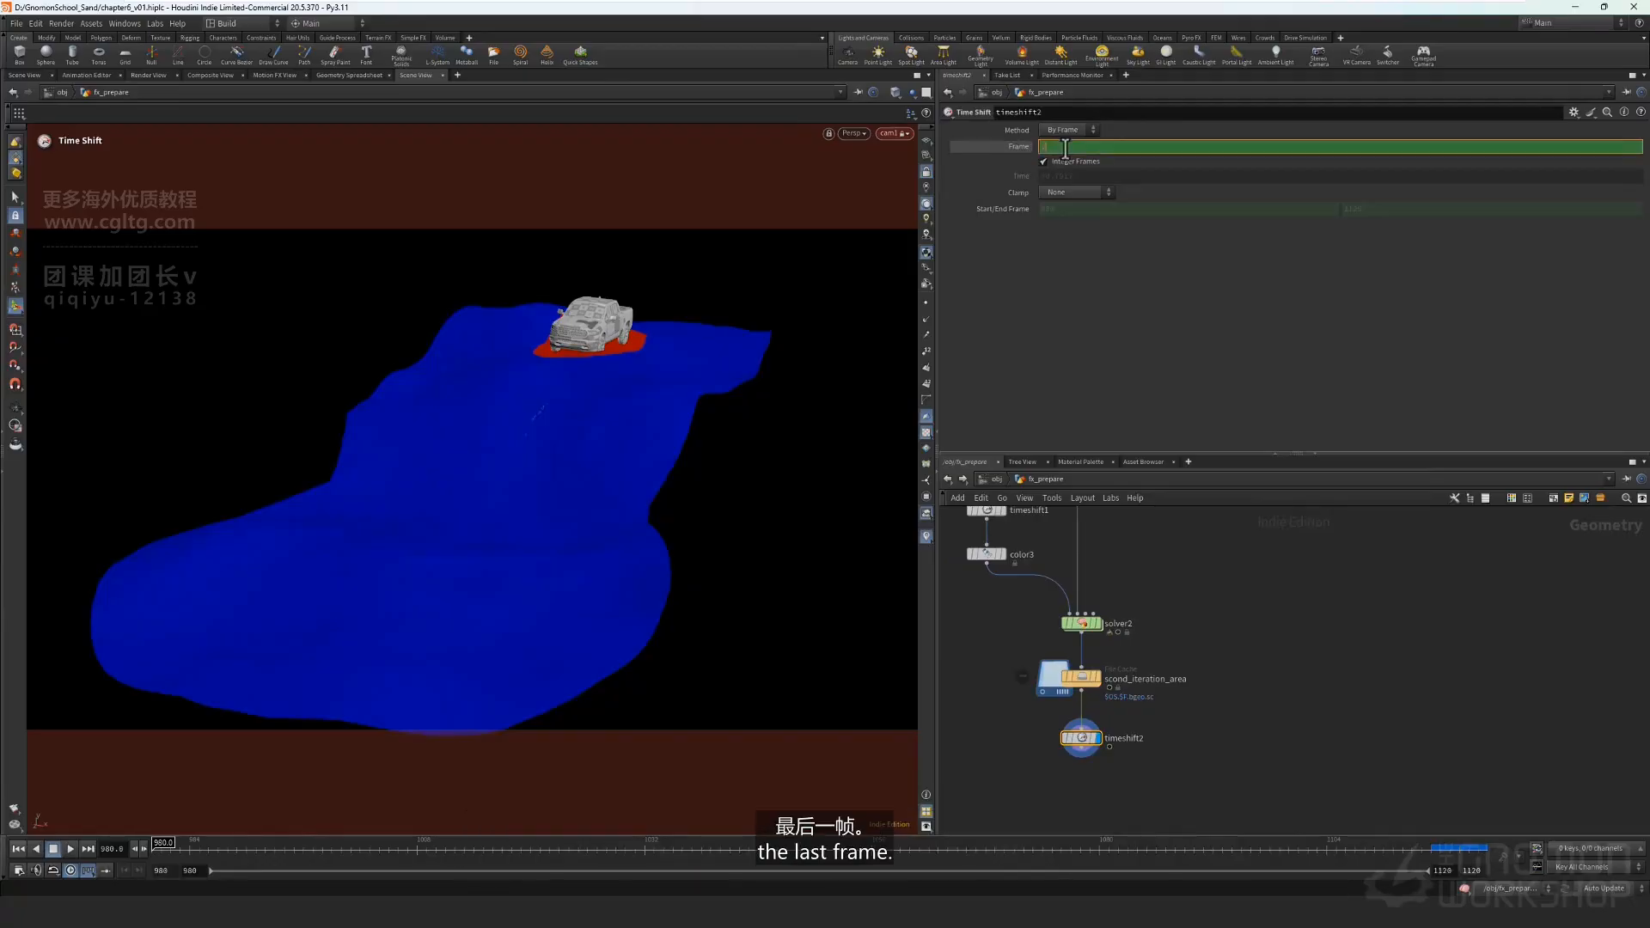
type("FEND")
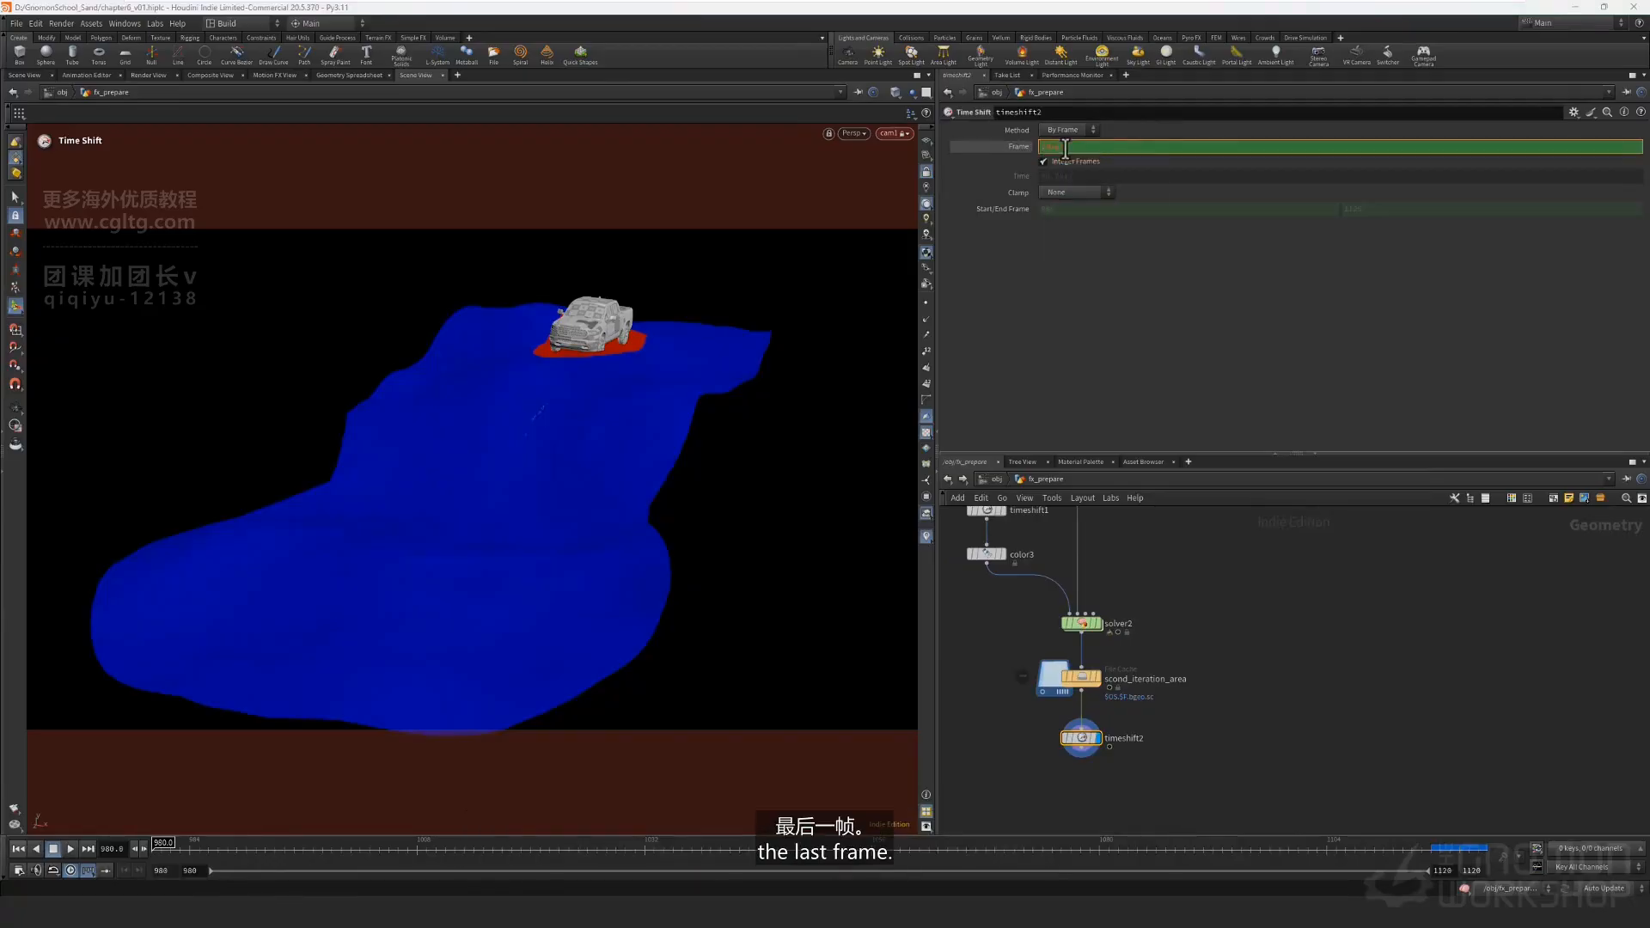
key("Return")
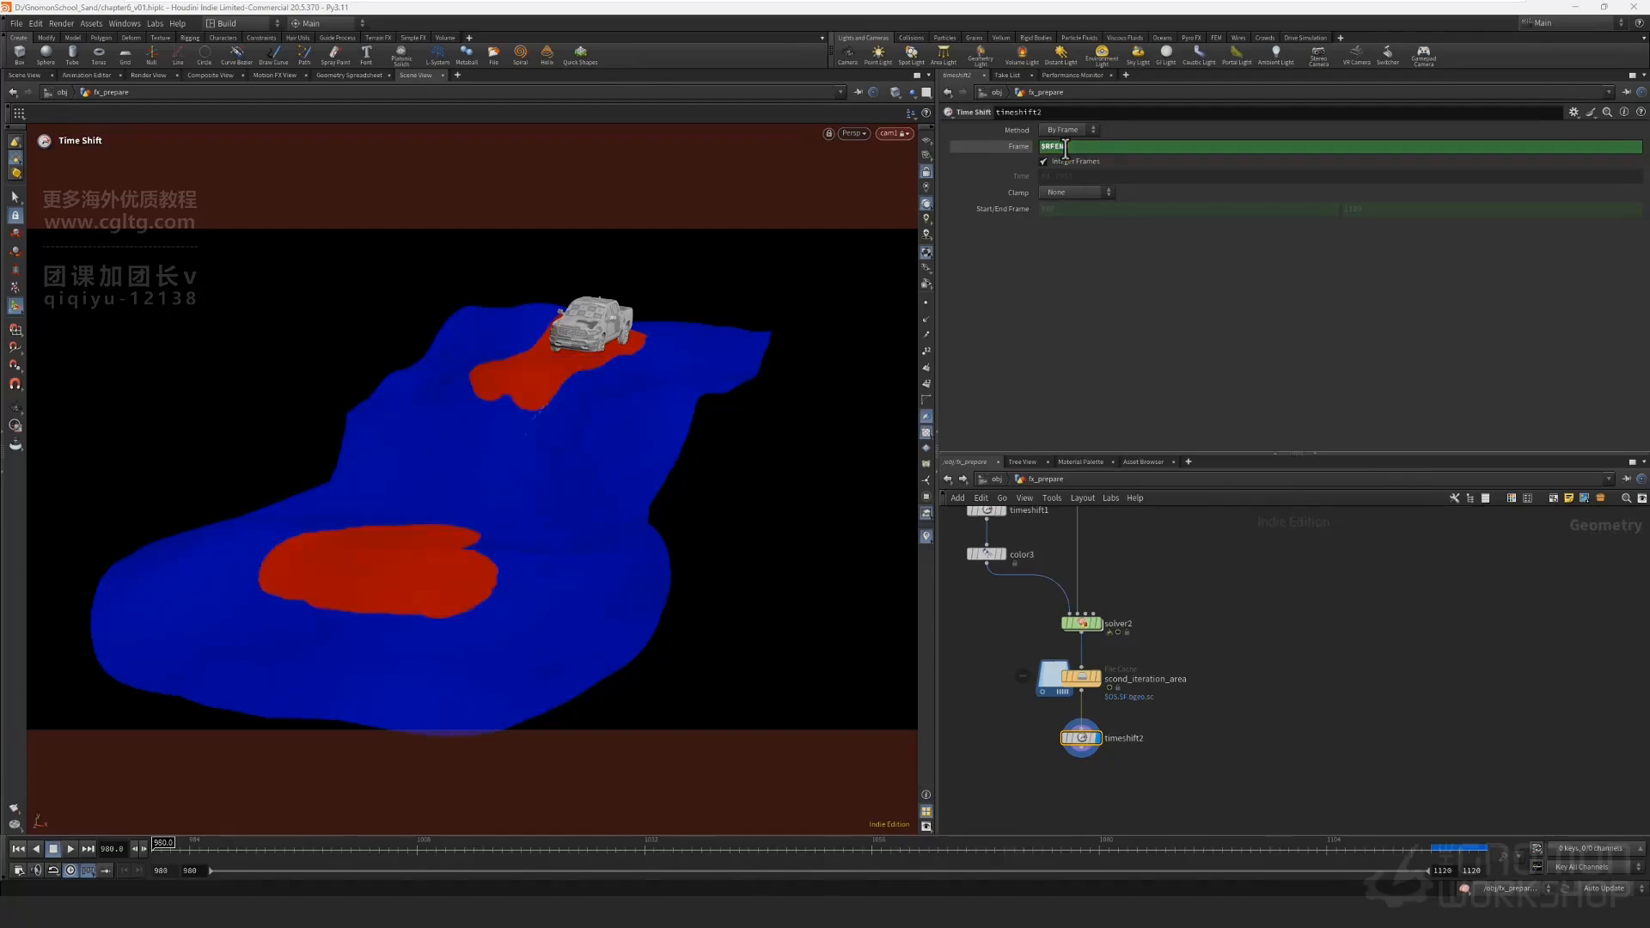
Add a Blast node below timeshift2 and display it.
middle_click_drag(1082, 770, 1080, 730)
key("Tab")
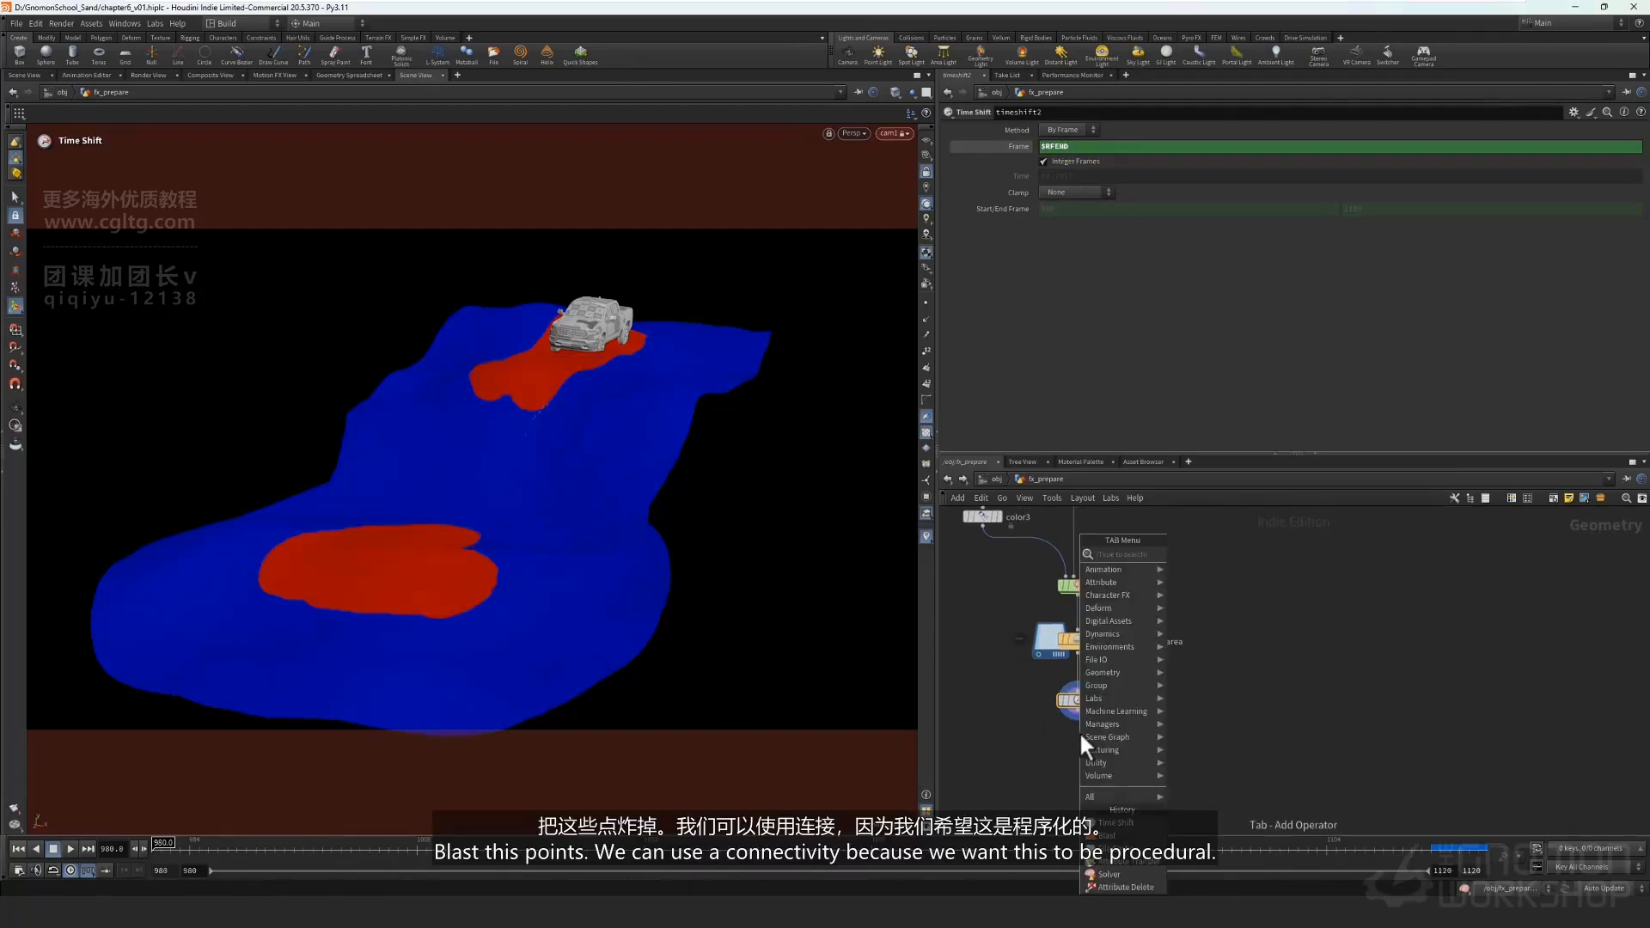
type("blas")
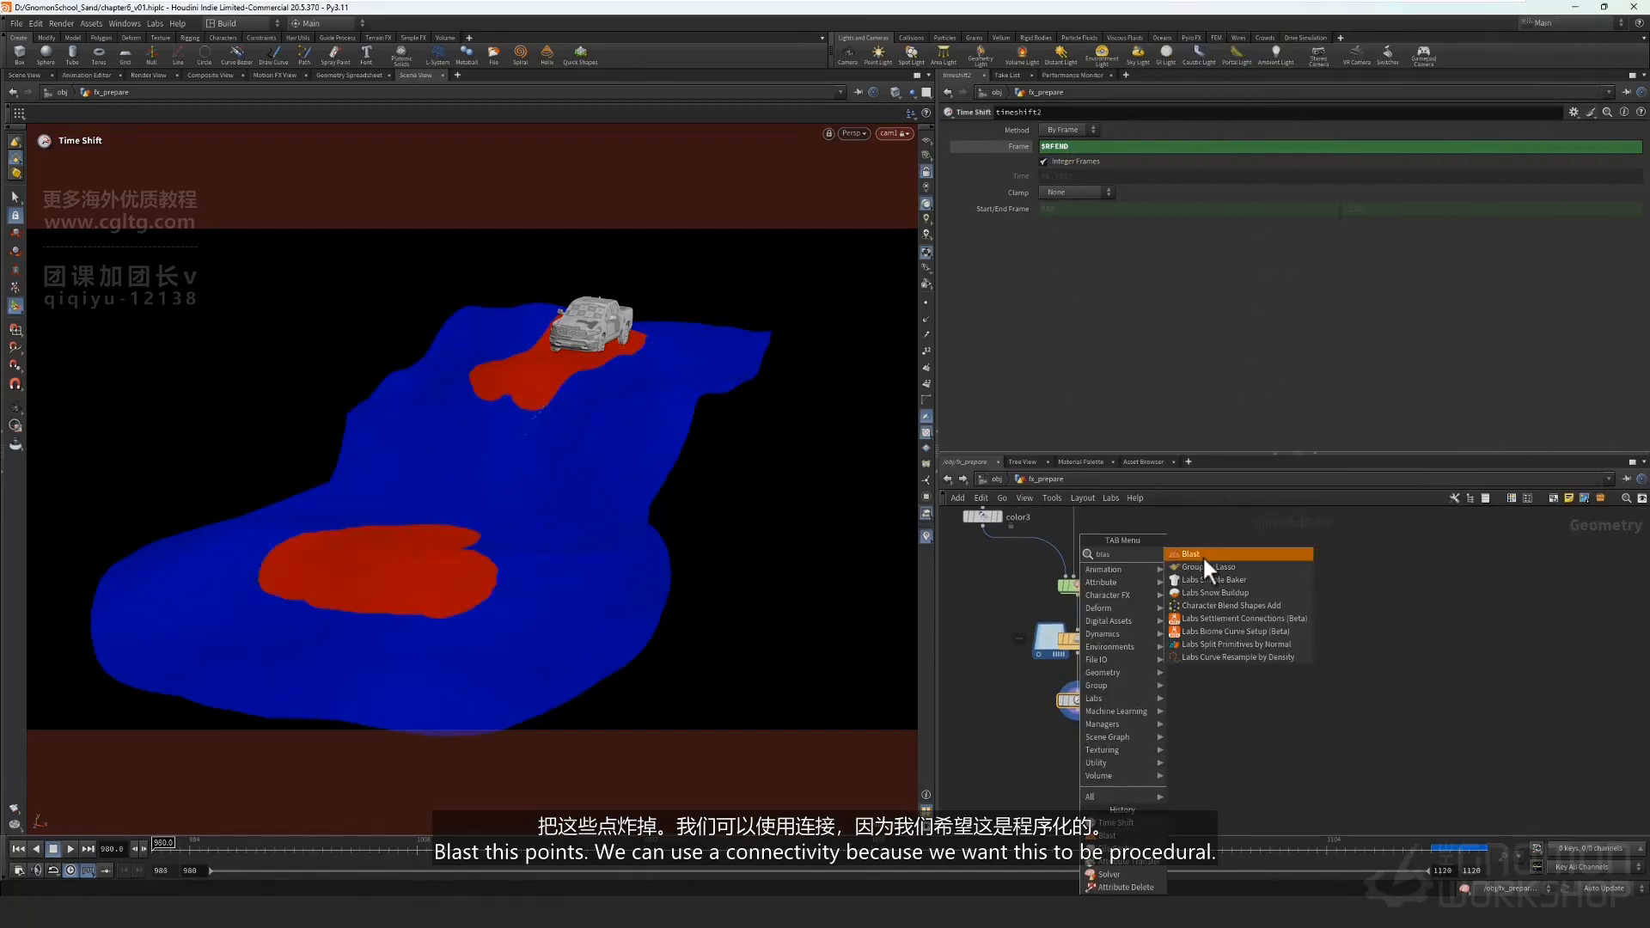
left_click(1203, 554)
left_click(1076, 752)
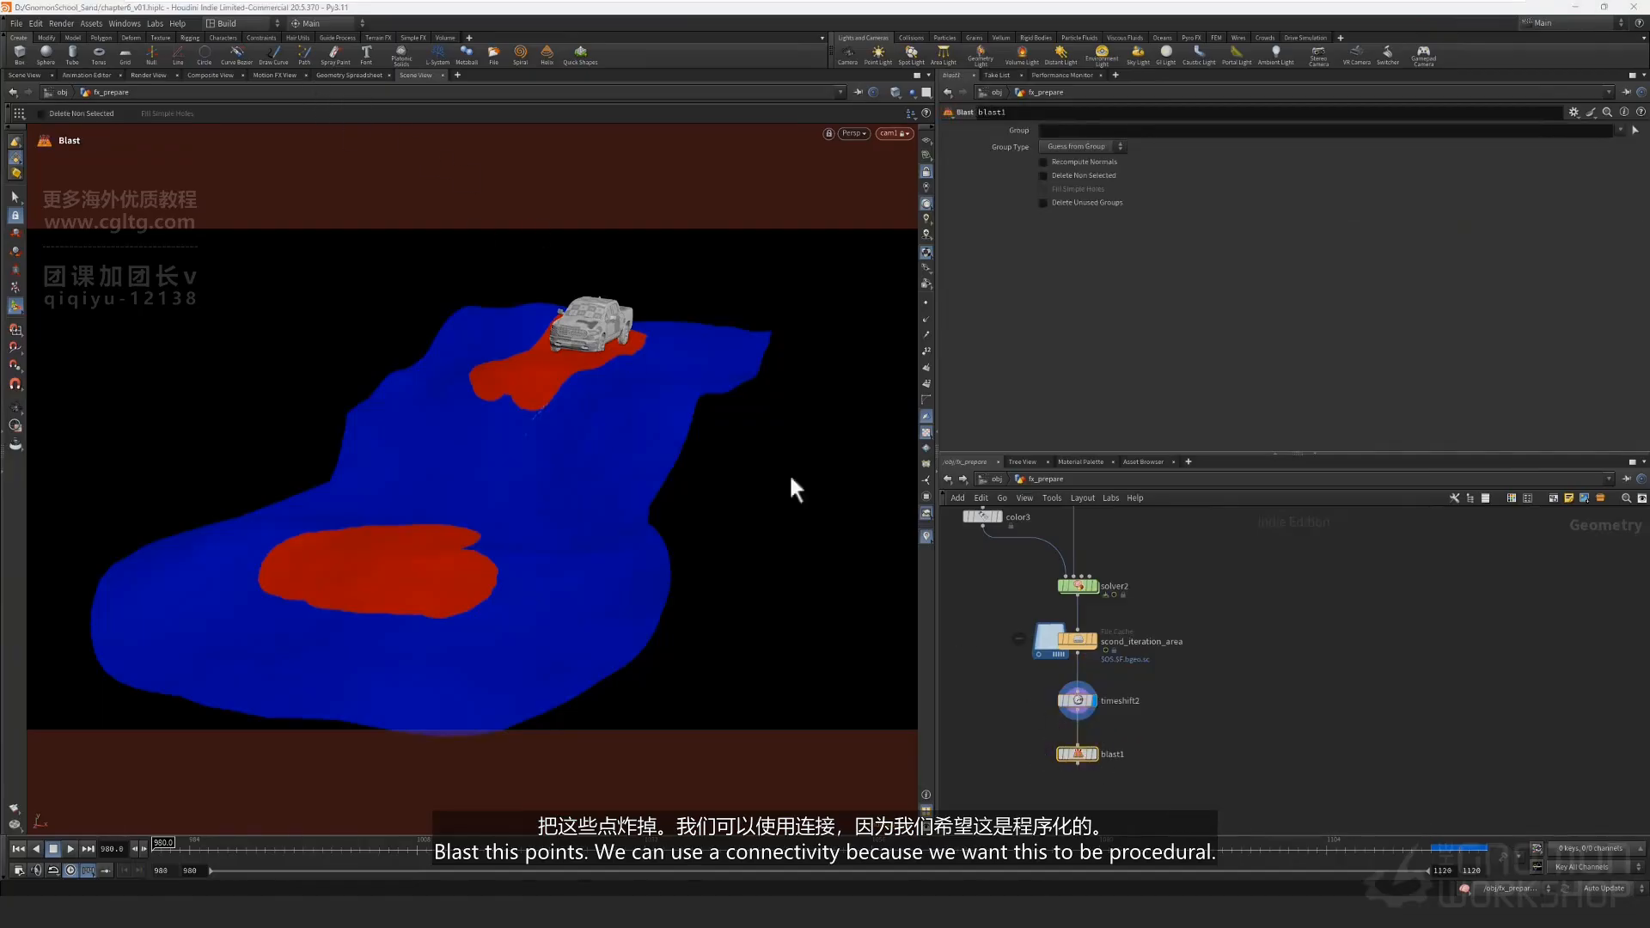
left_click(1092, 754)
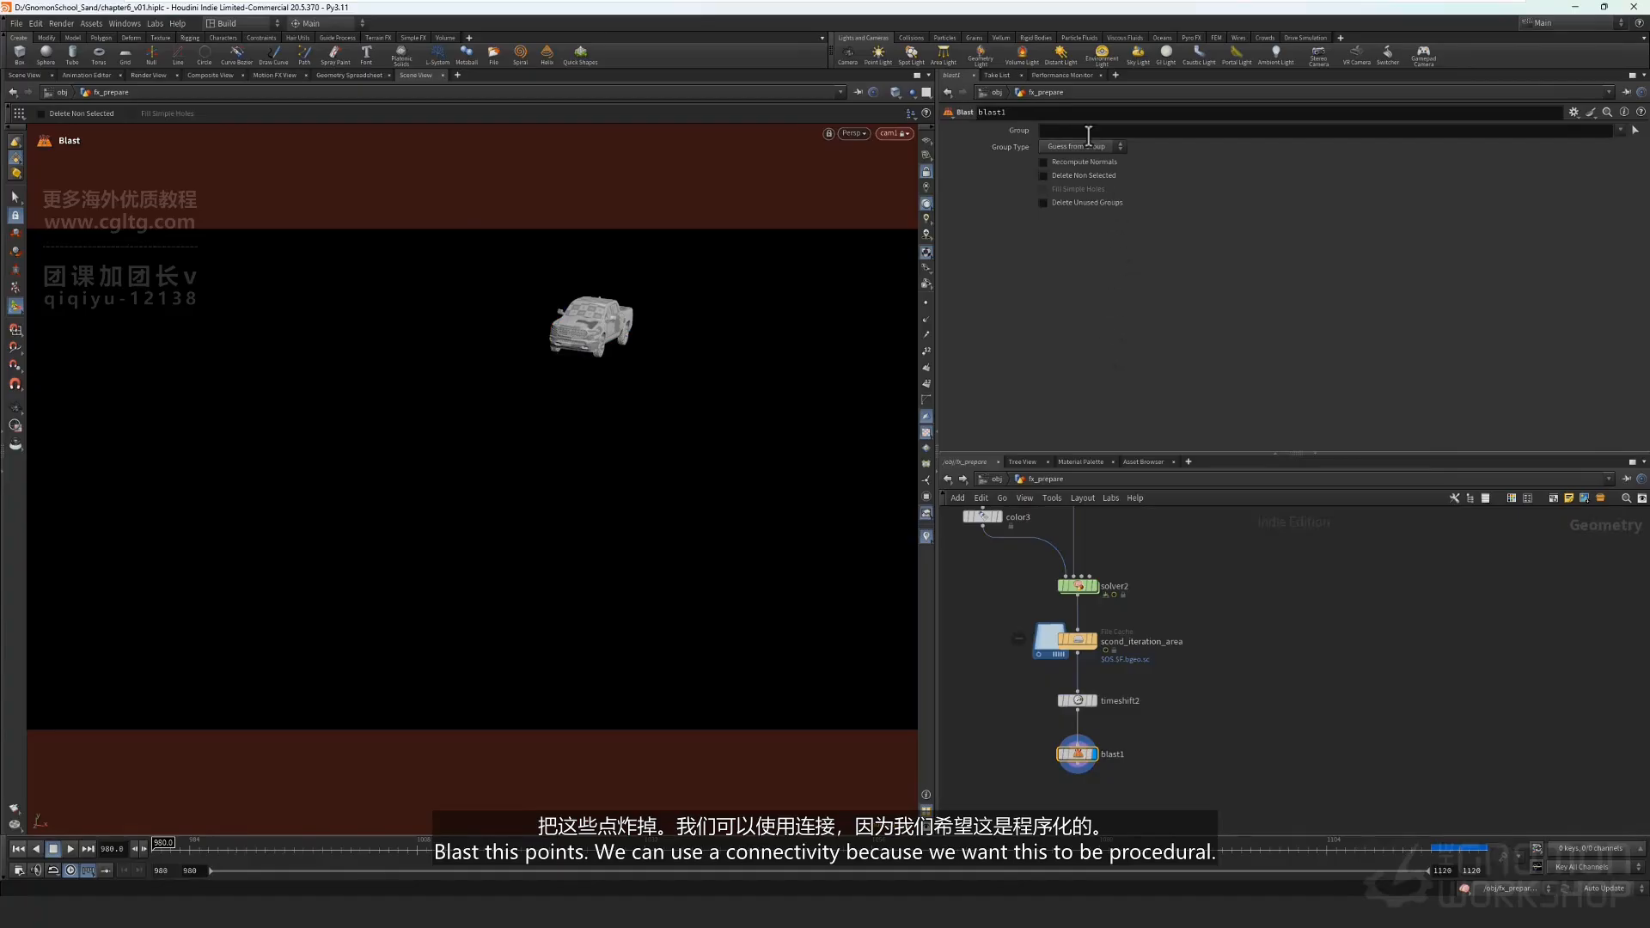
left_click(1088, 133)
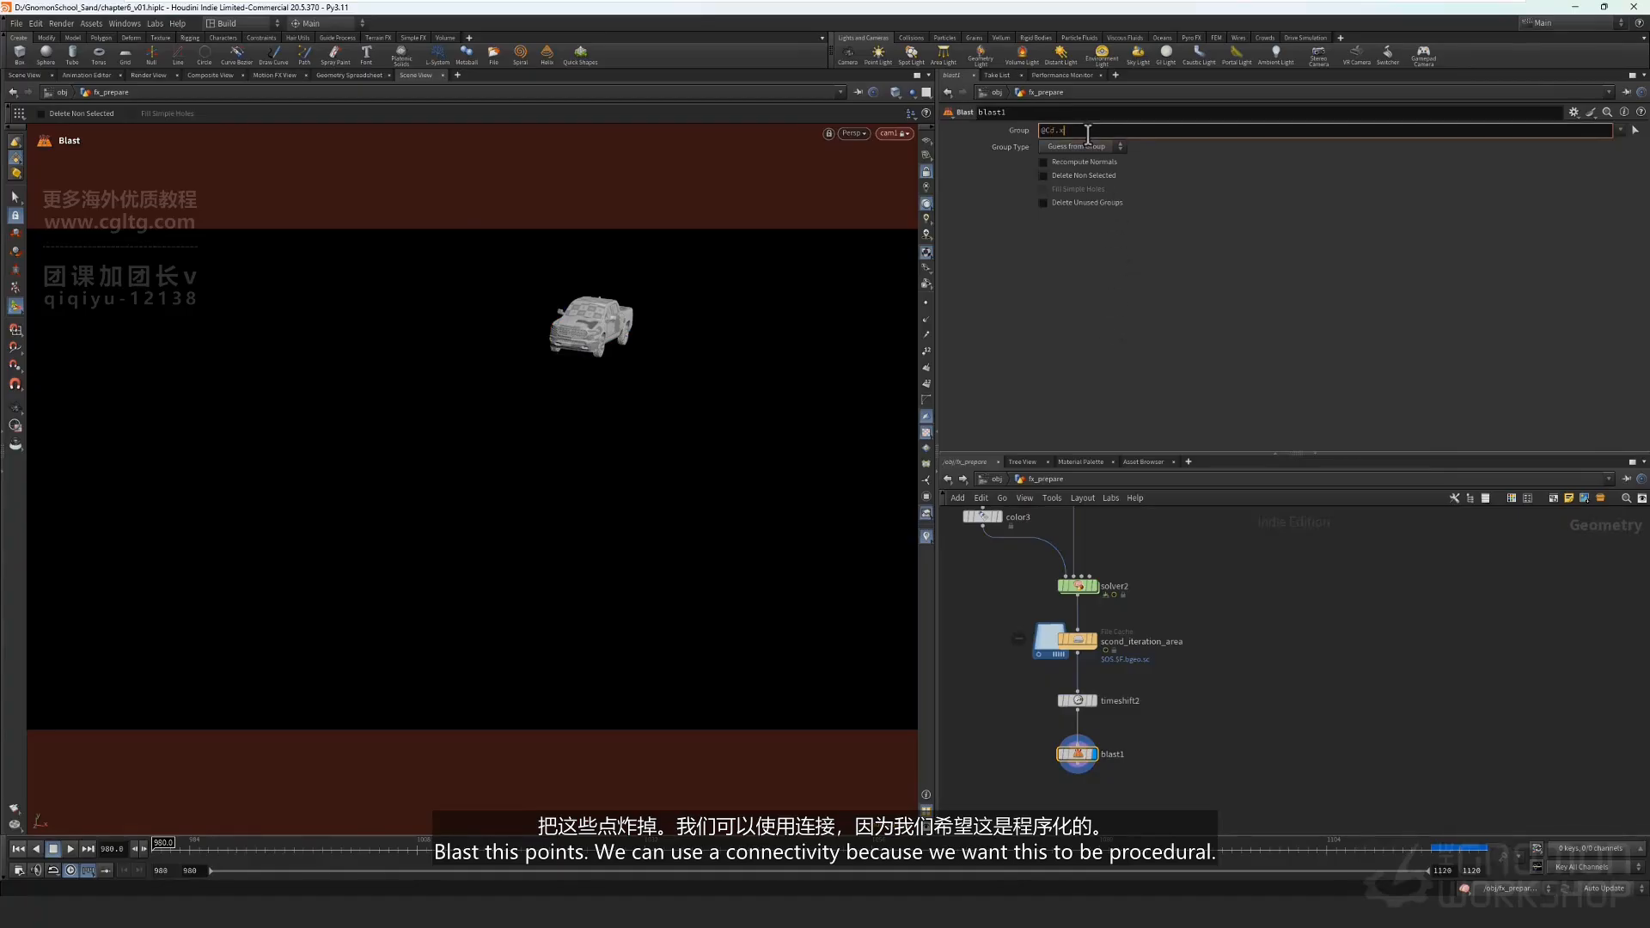
key("Return")
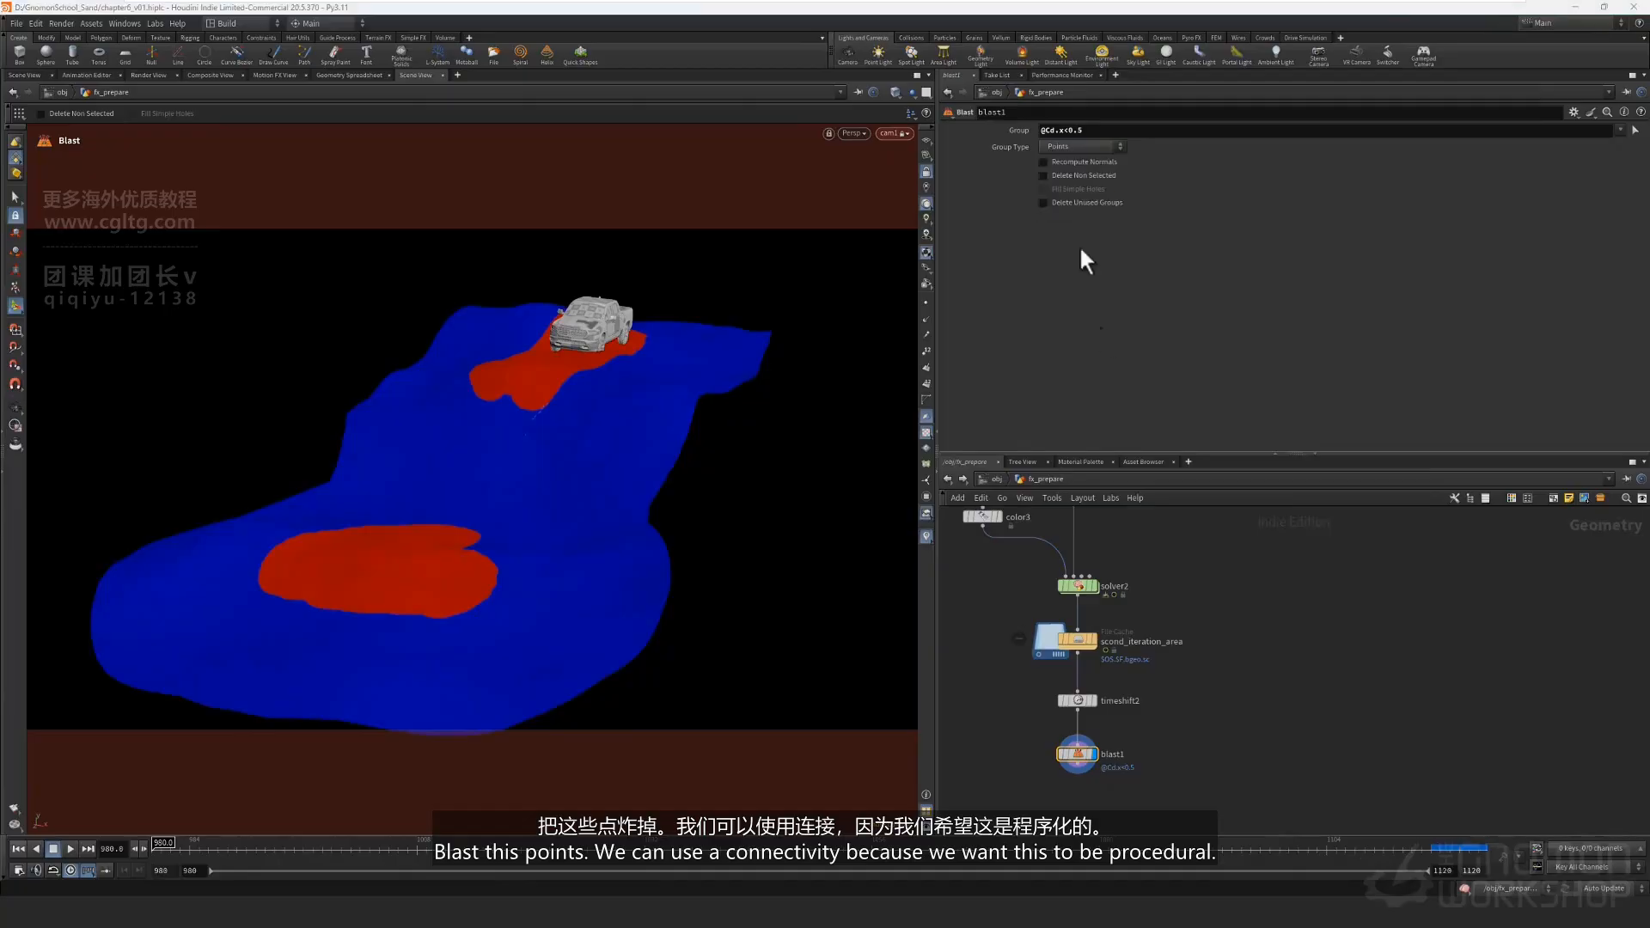
left_click(1057, 198)
Add a Connectivity node below blast1 and display it.
middle_click_drag(1284, 726, 1286, 590)
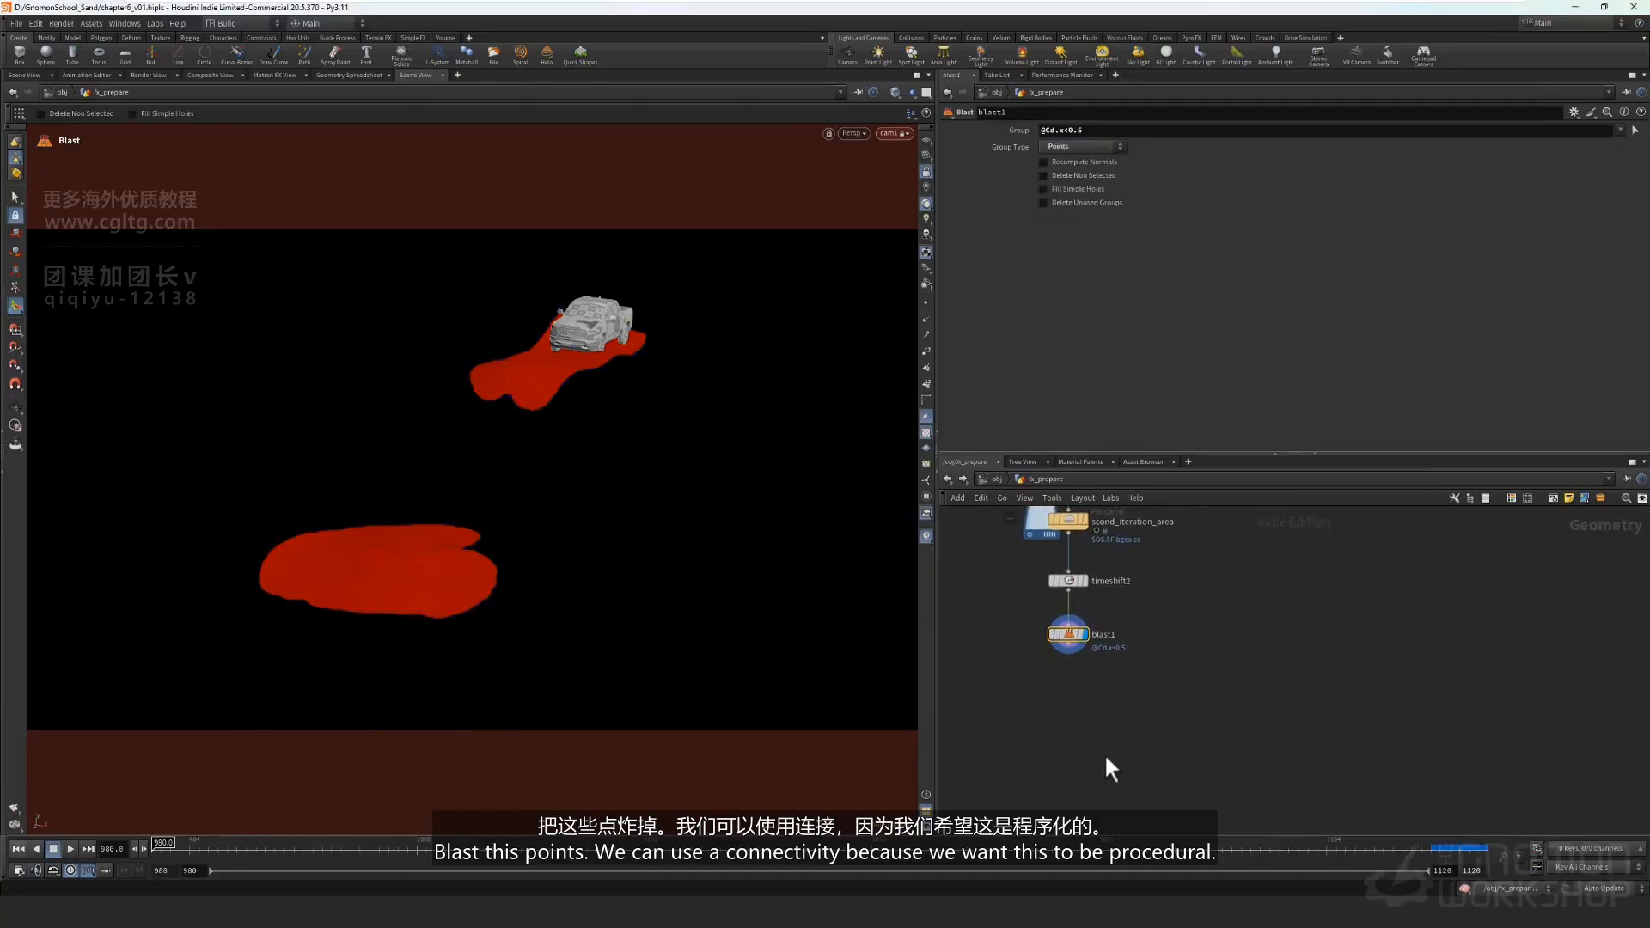
key("Tab")
type("conne")
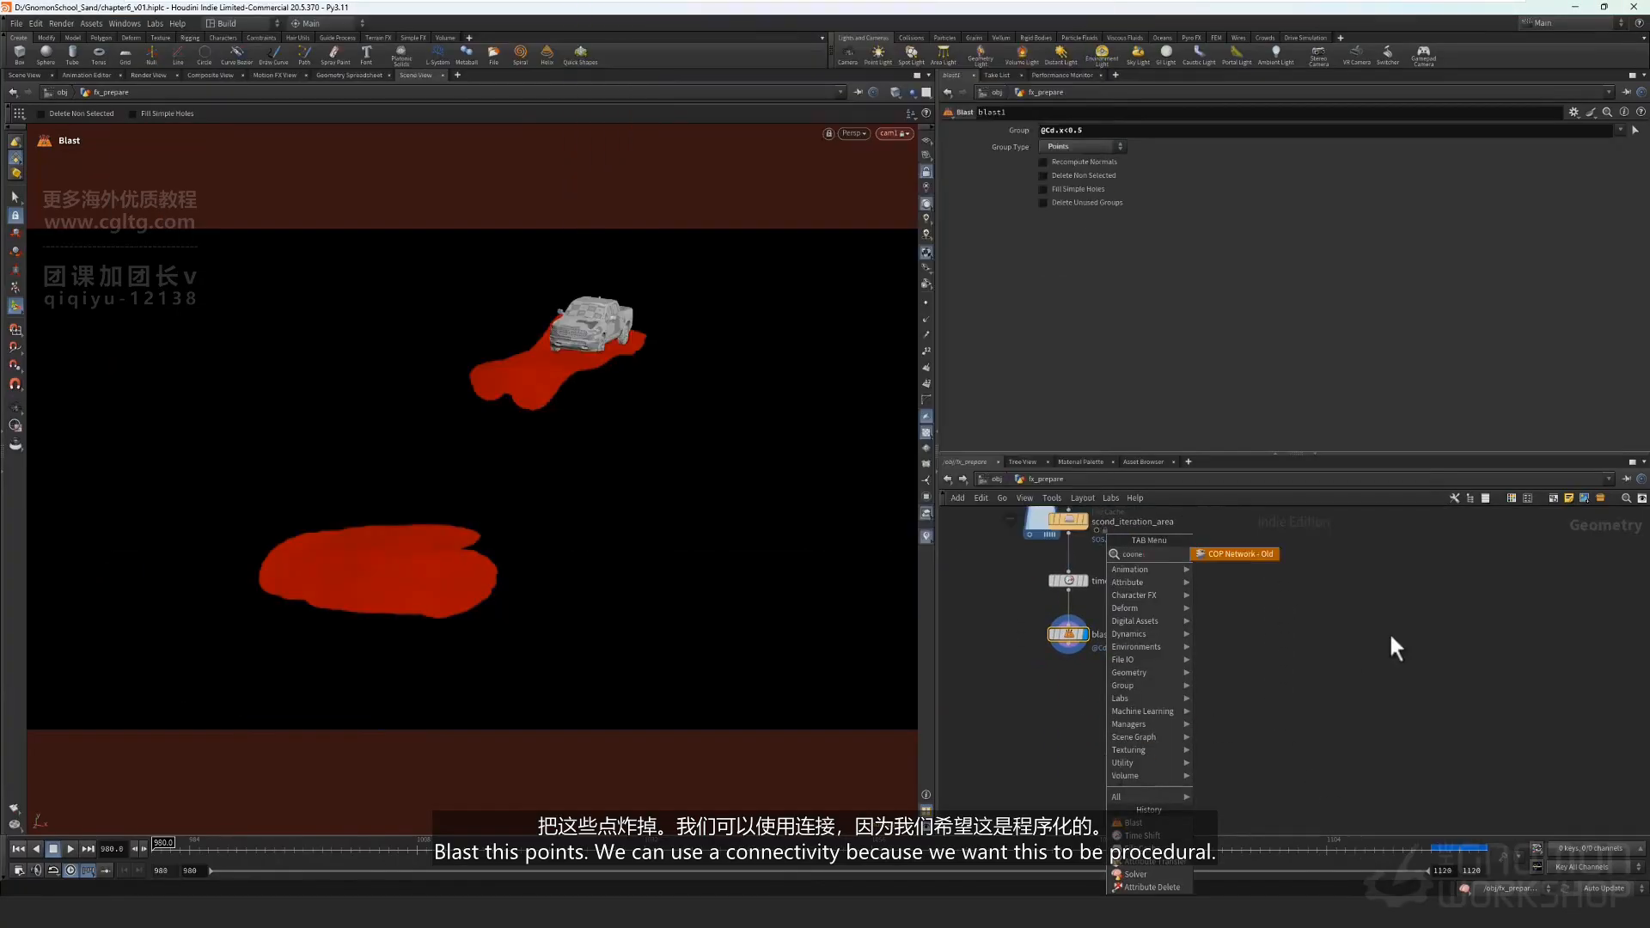
left_click(1250, 667)
key("Tab")
type("conne")
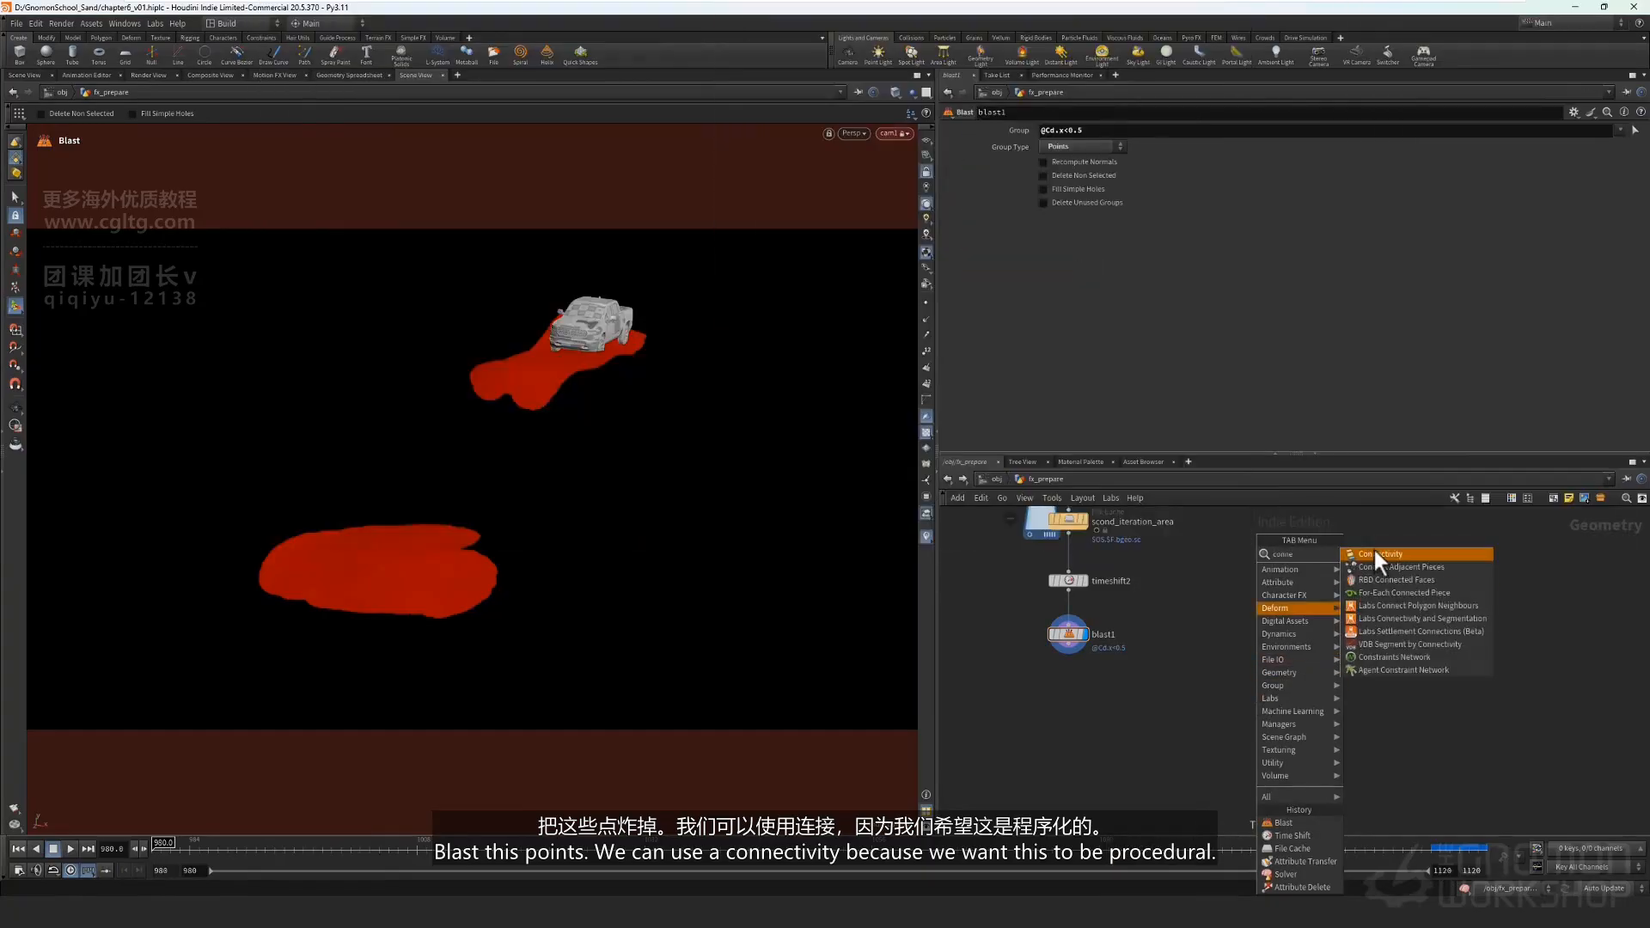
left_click(1375, 553)
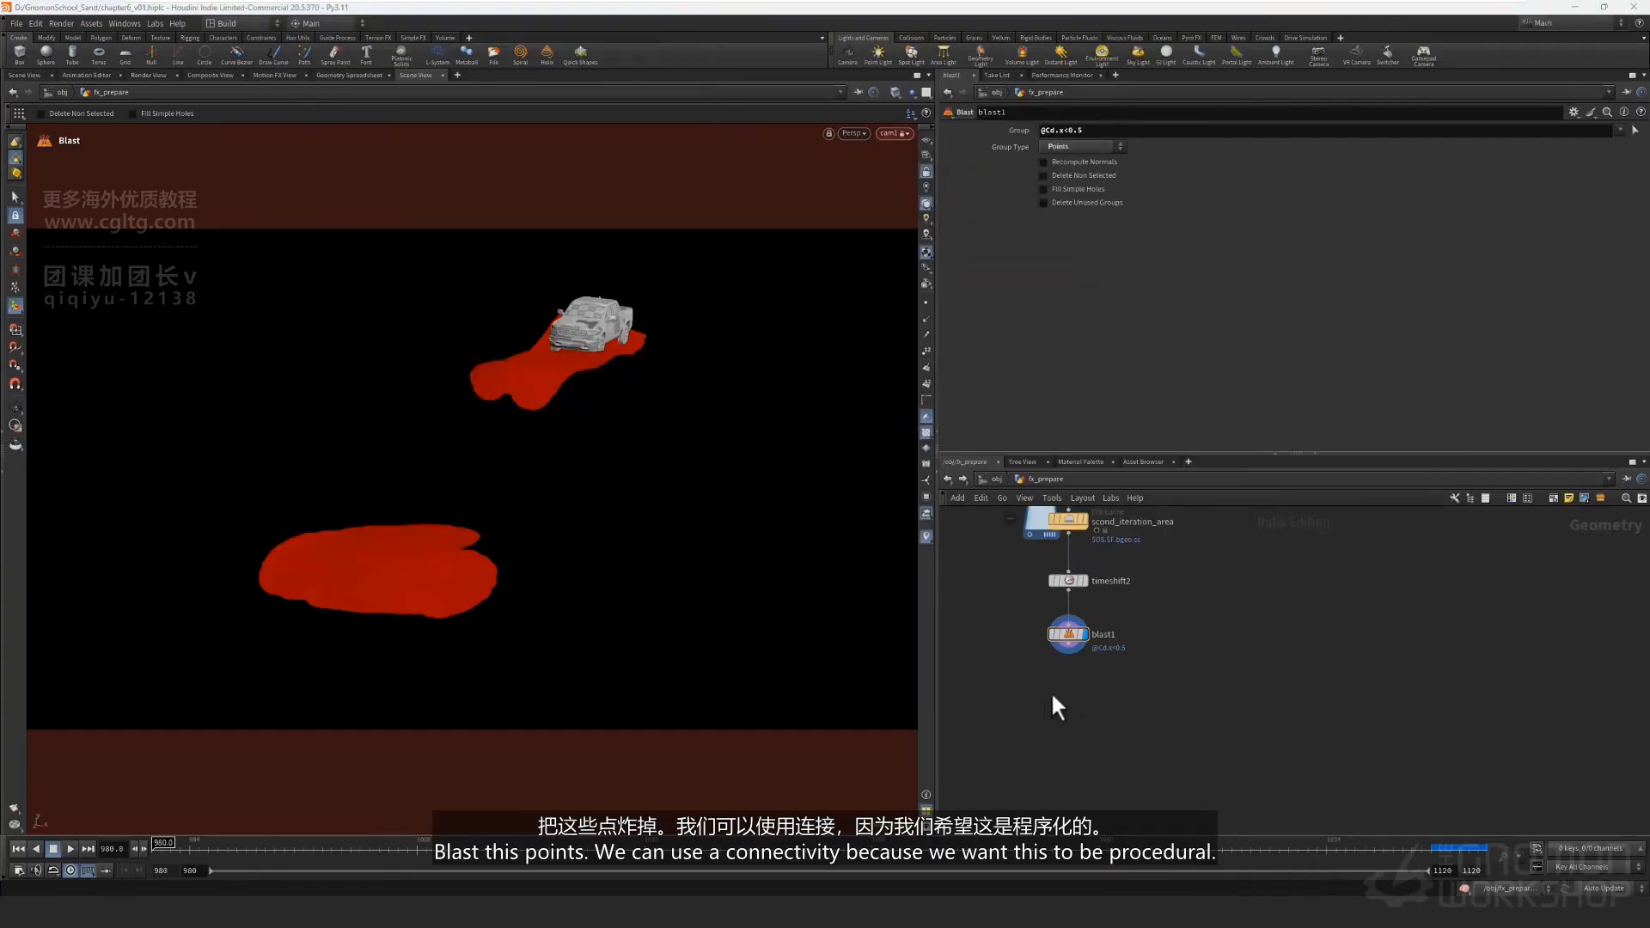
left_click(1080, 690)
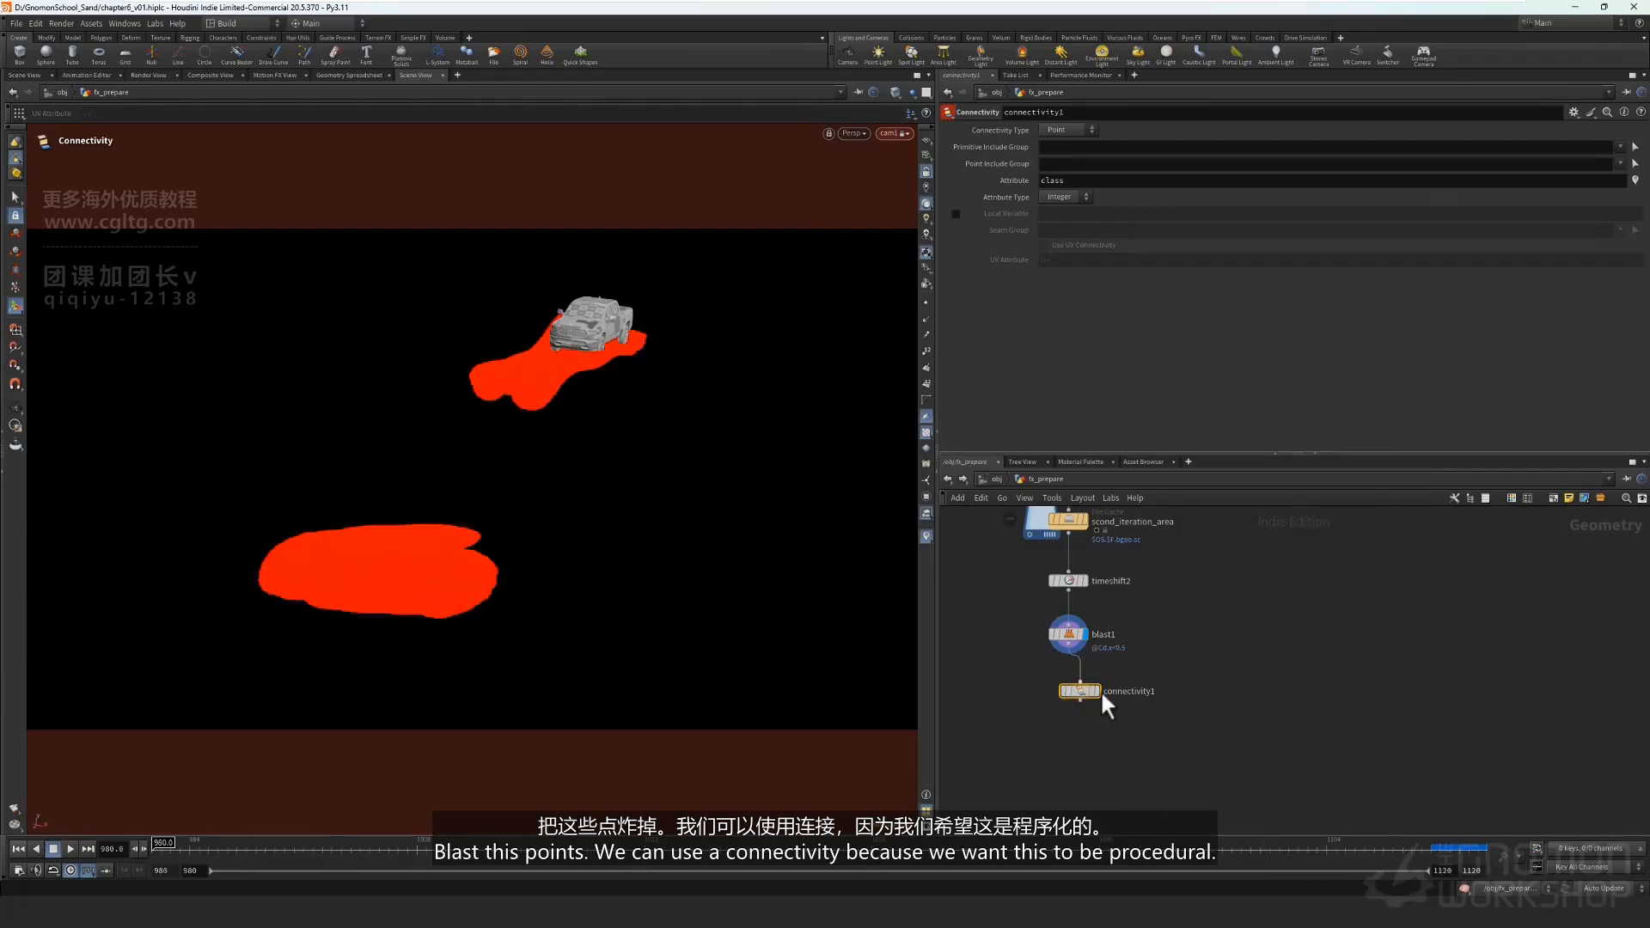
left_click(1086, 694)
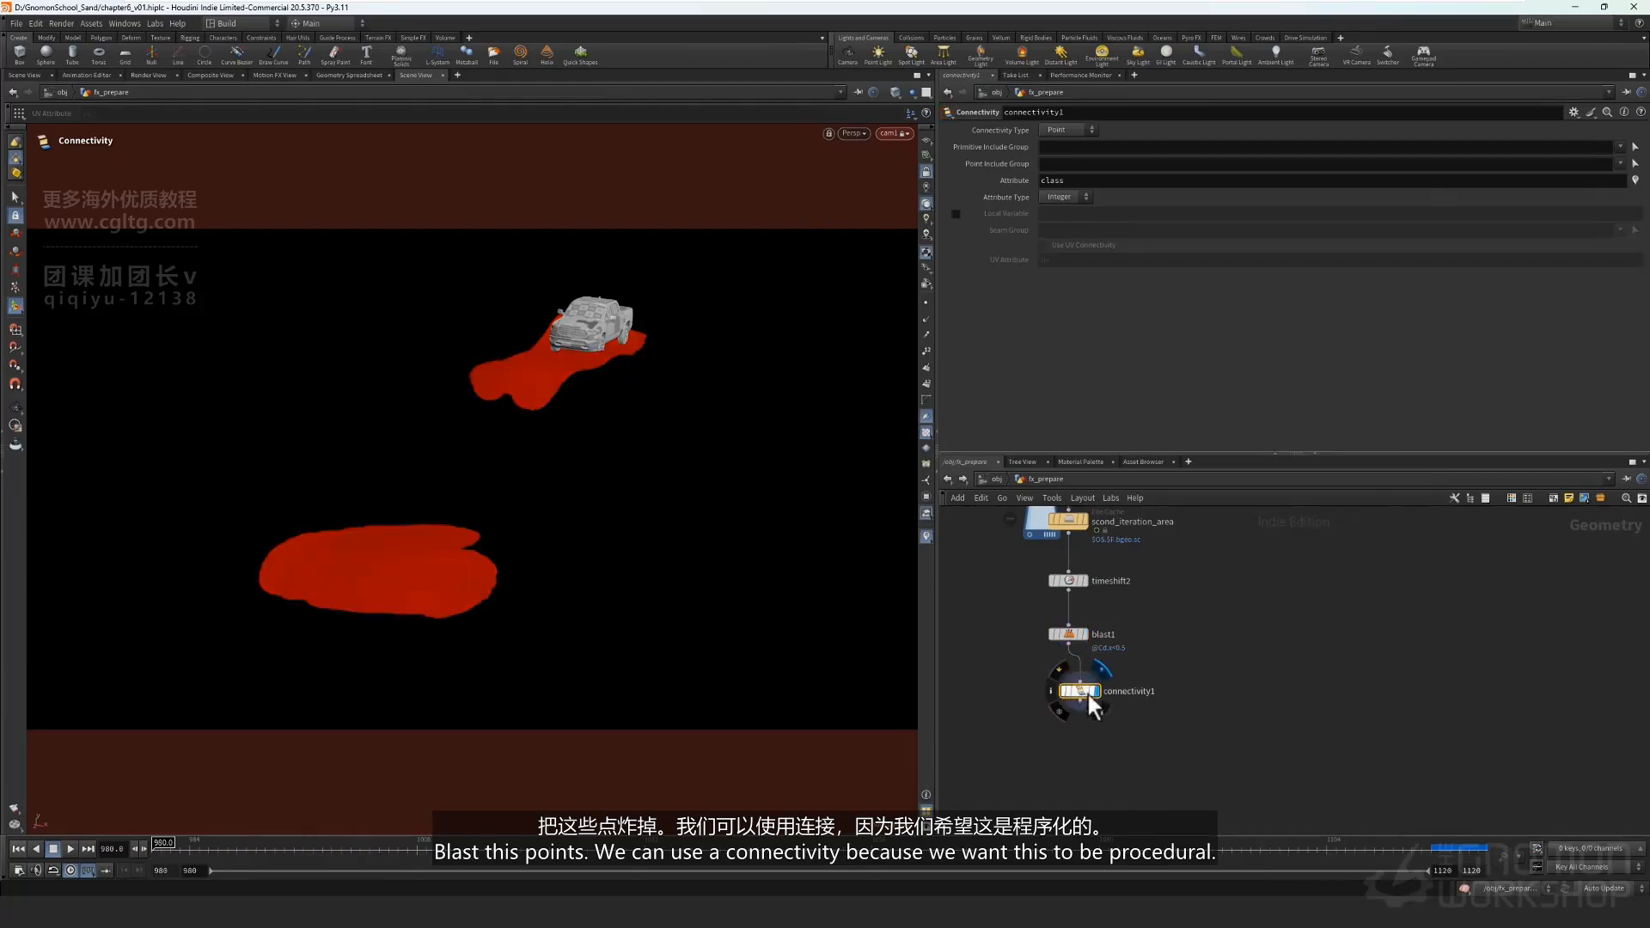
Set connectivity1 to the Primitive connectivity type and lay out the selected nodes.
left_click(1052, 128)
left_click(1052, 153)
middle_click_drag(1118, 754, 1127, 701)
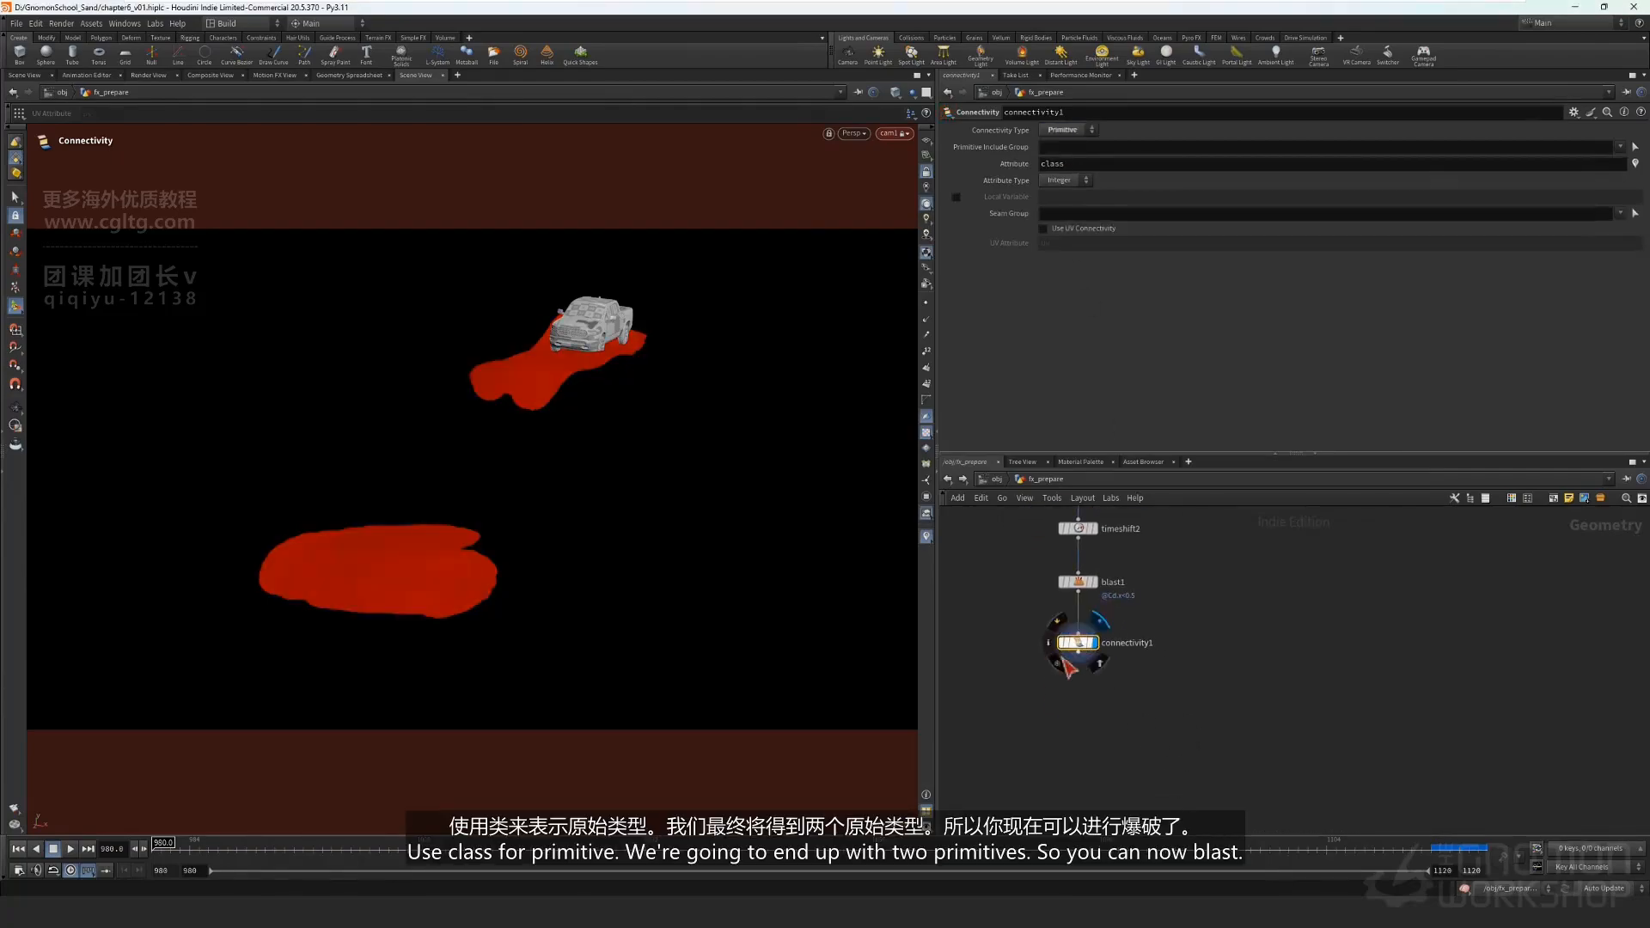
key("l")
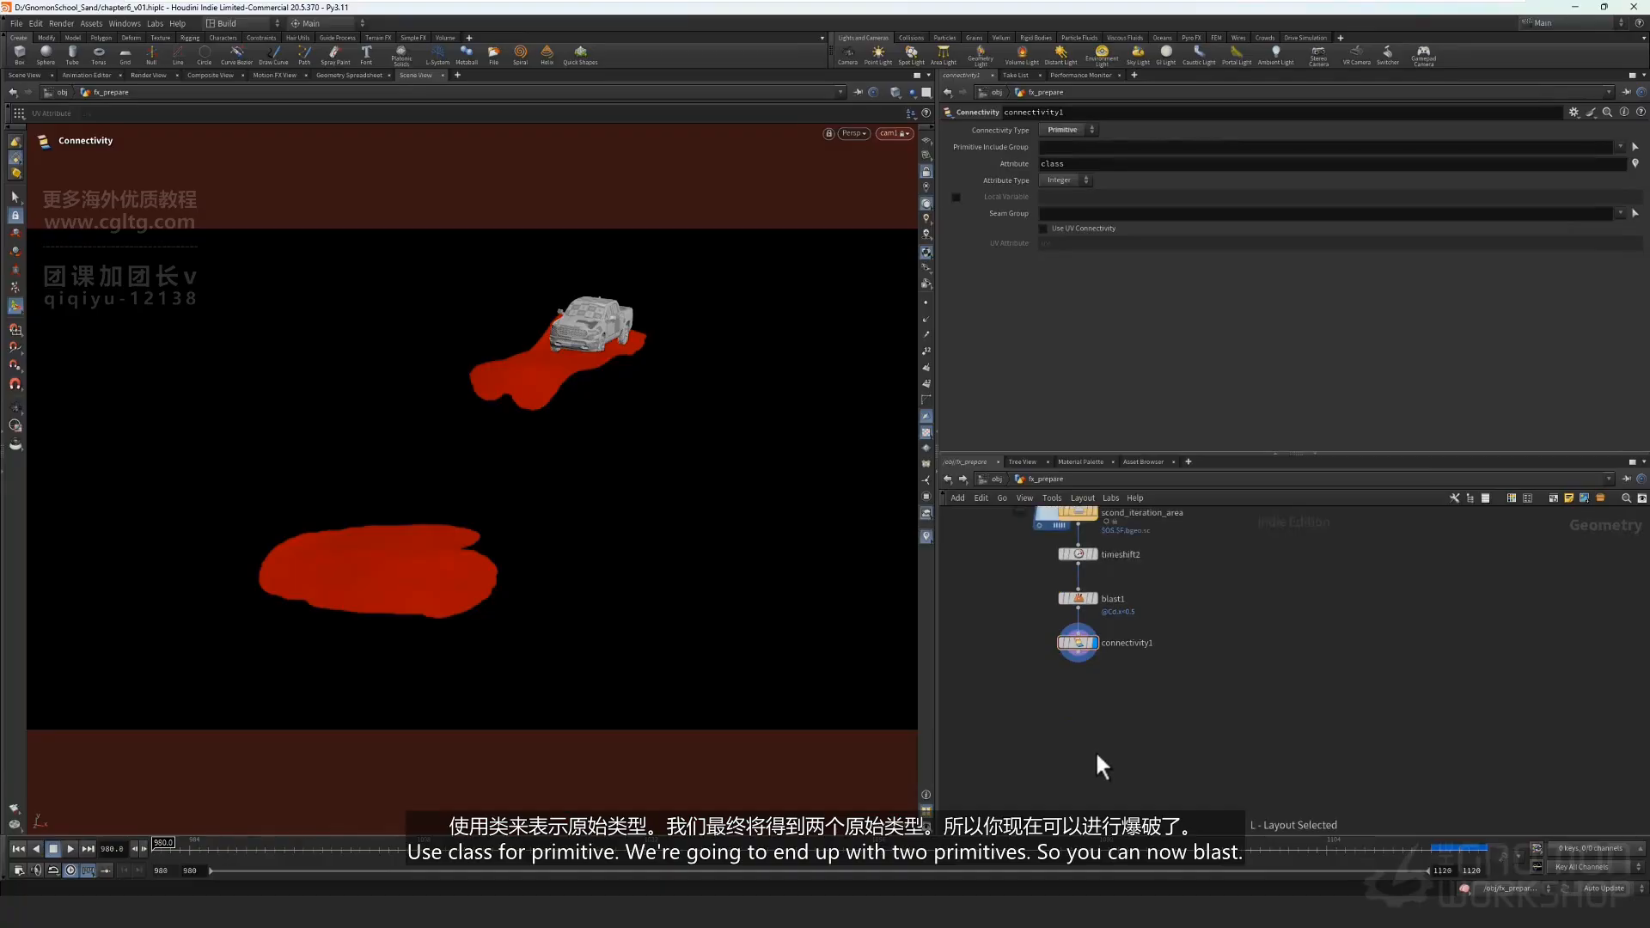
Add a second Blast node, connect it below connectivity1 and display it.
middle_click_drag(1160, 730, 1162, 736)
key("Tab")
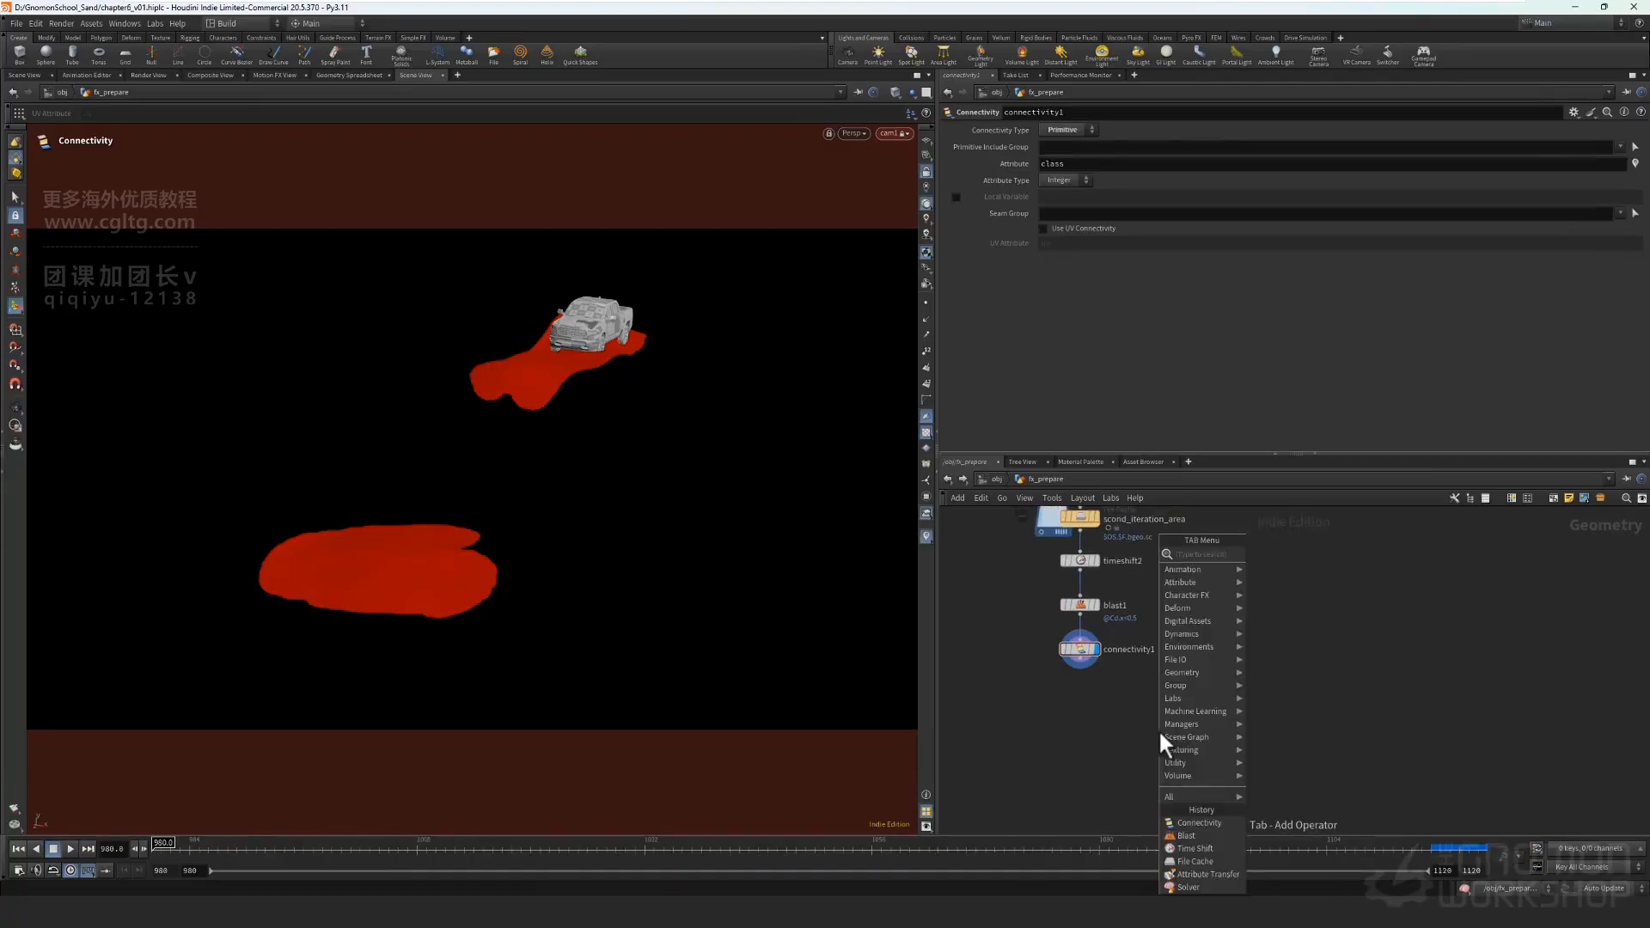
type("blas")
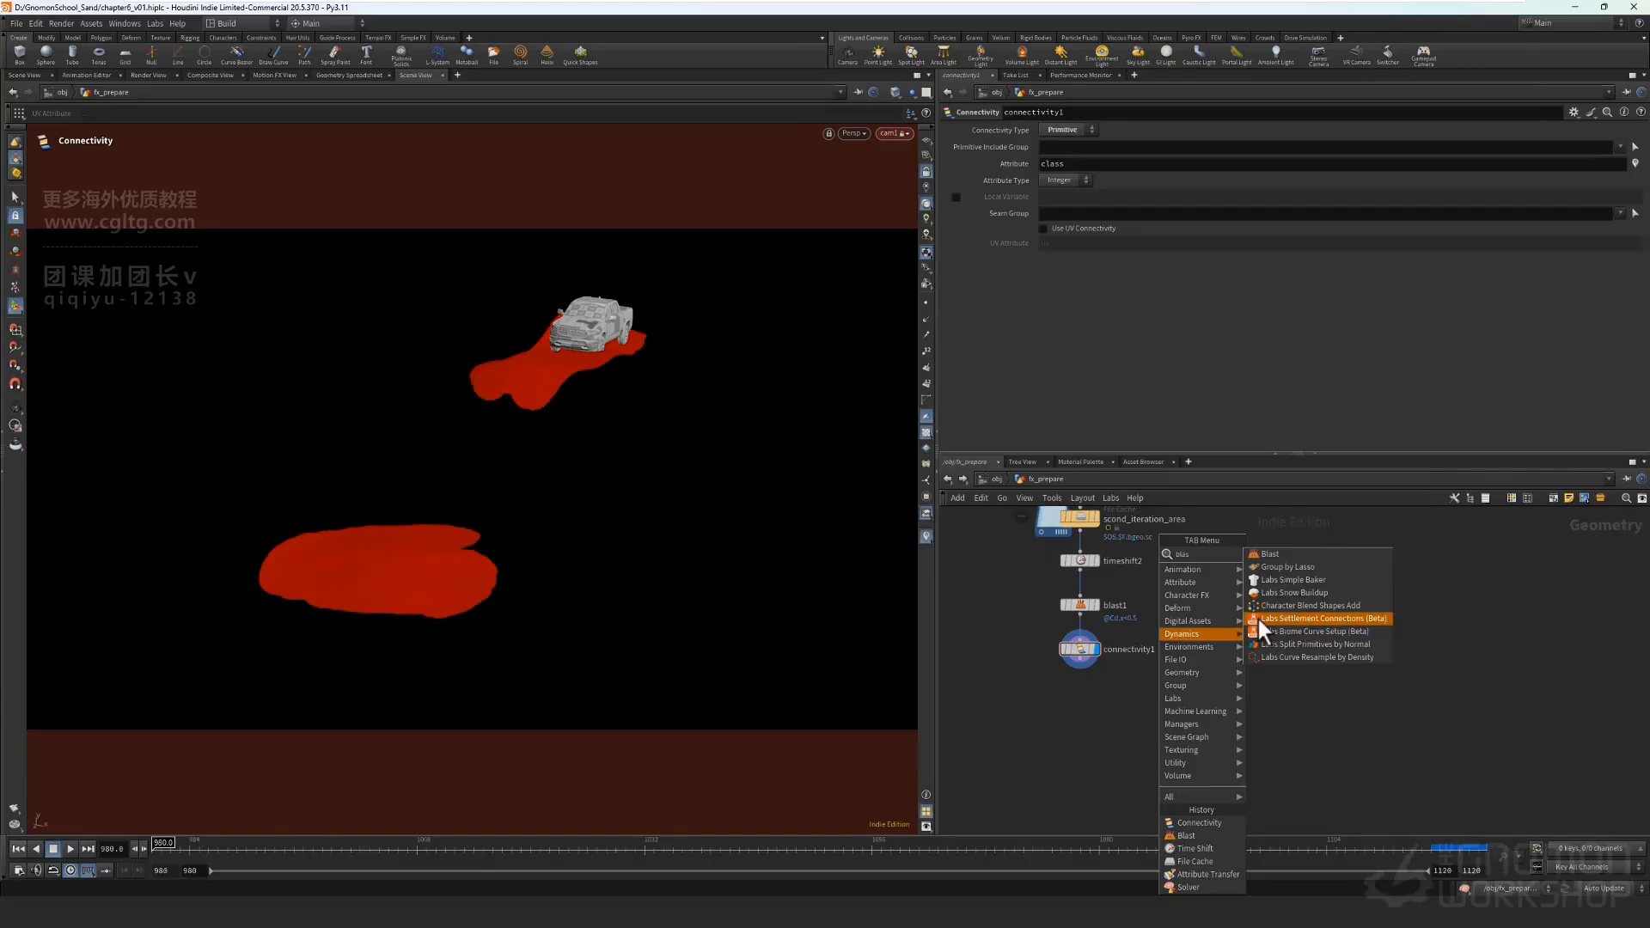
left_click(1292, 555)
left_click(1081, 724)
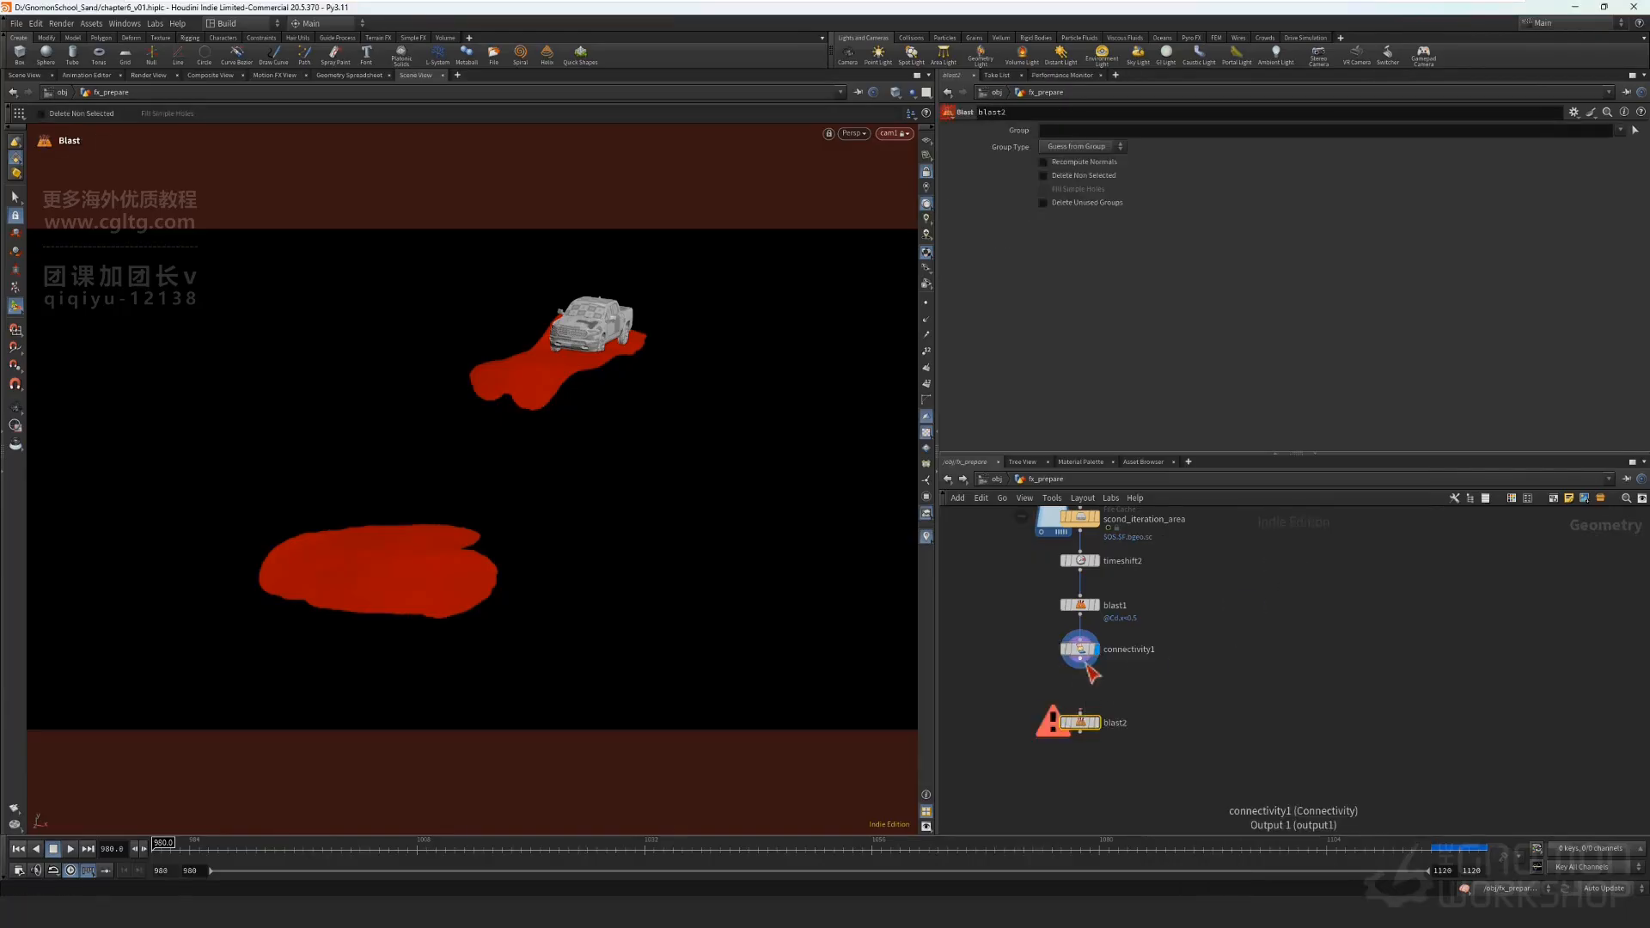
left_click_drag(1087, 672, 1081, 714)
left_click(1095, 723)
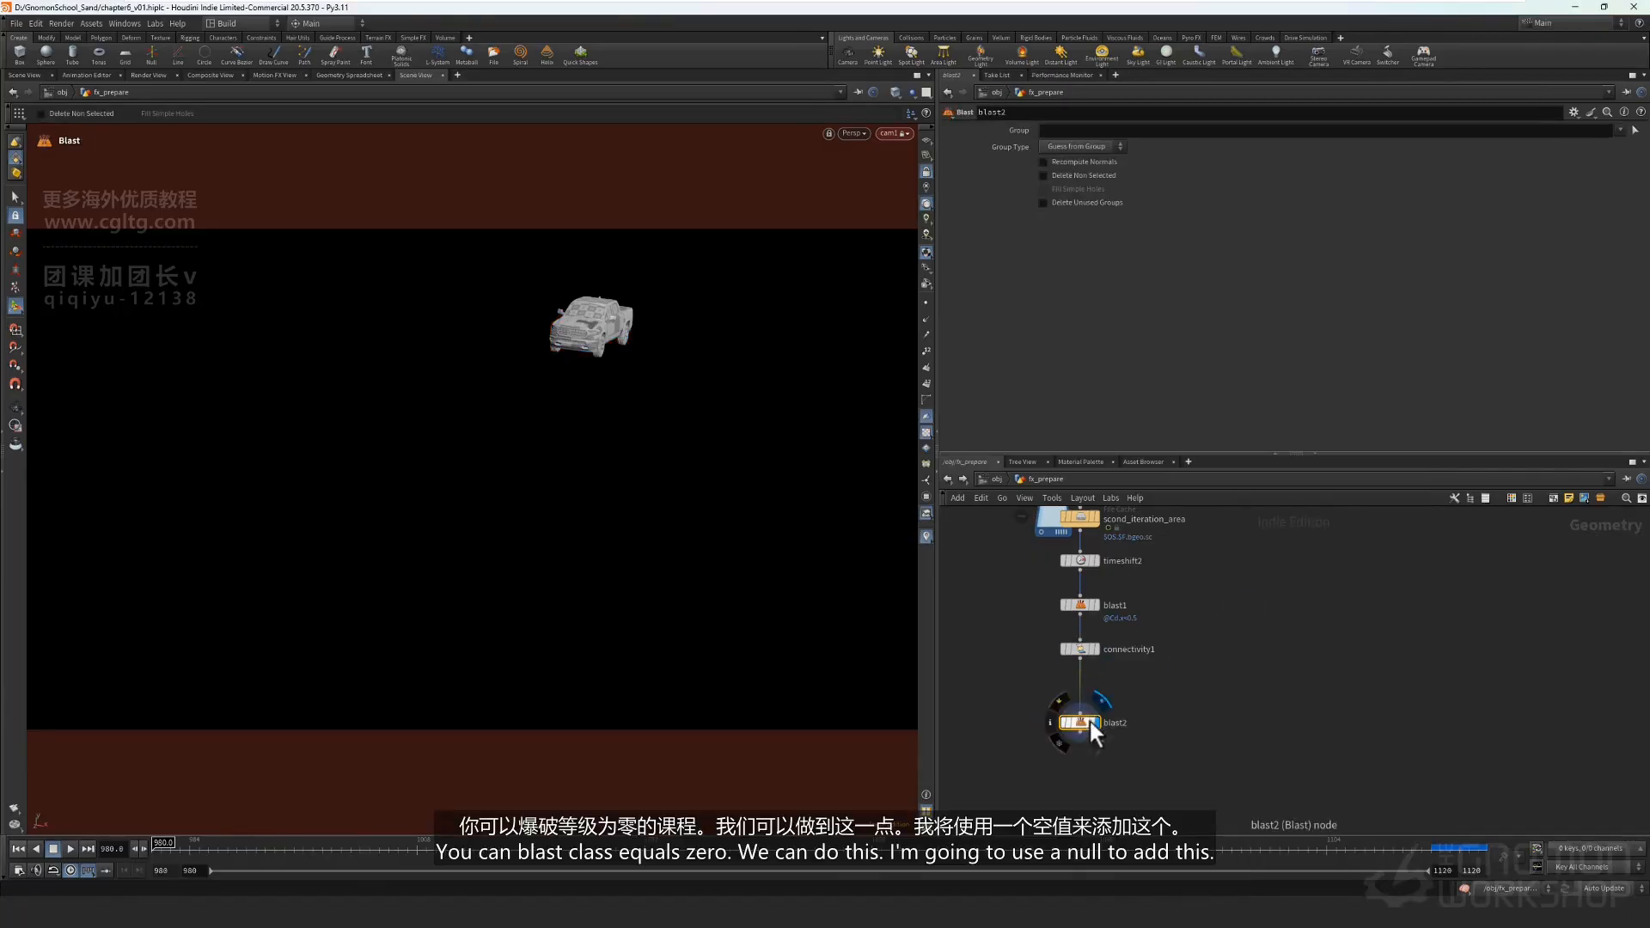
left_click(1066, 131)
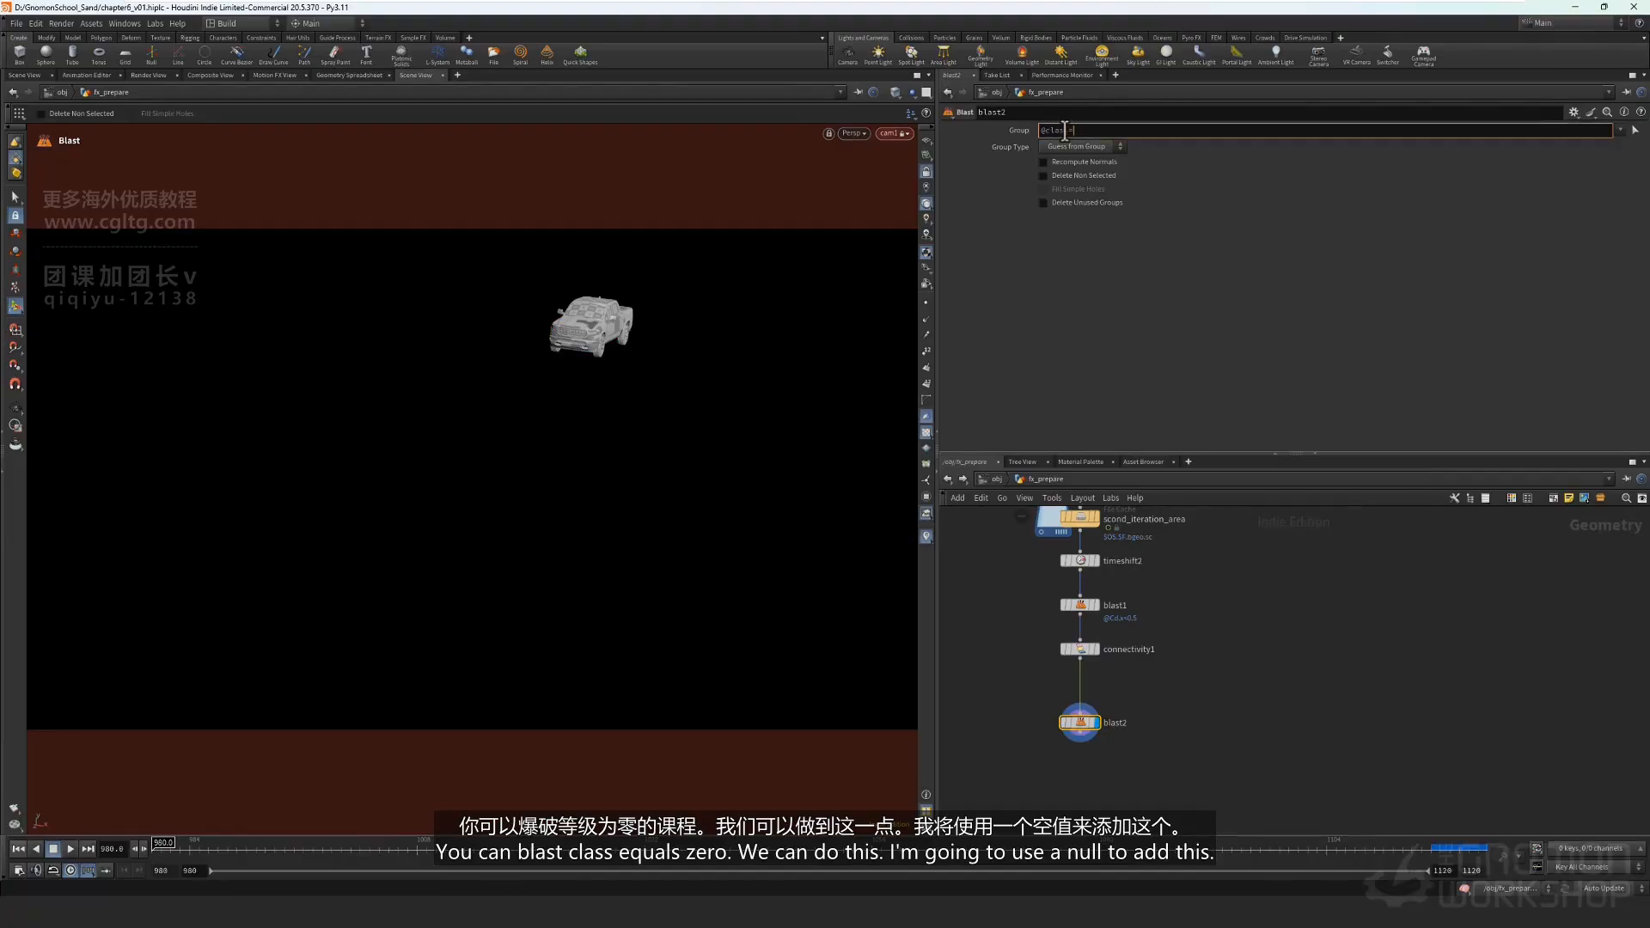
key("Return")
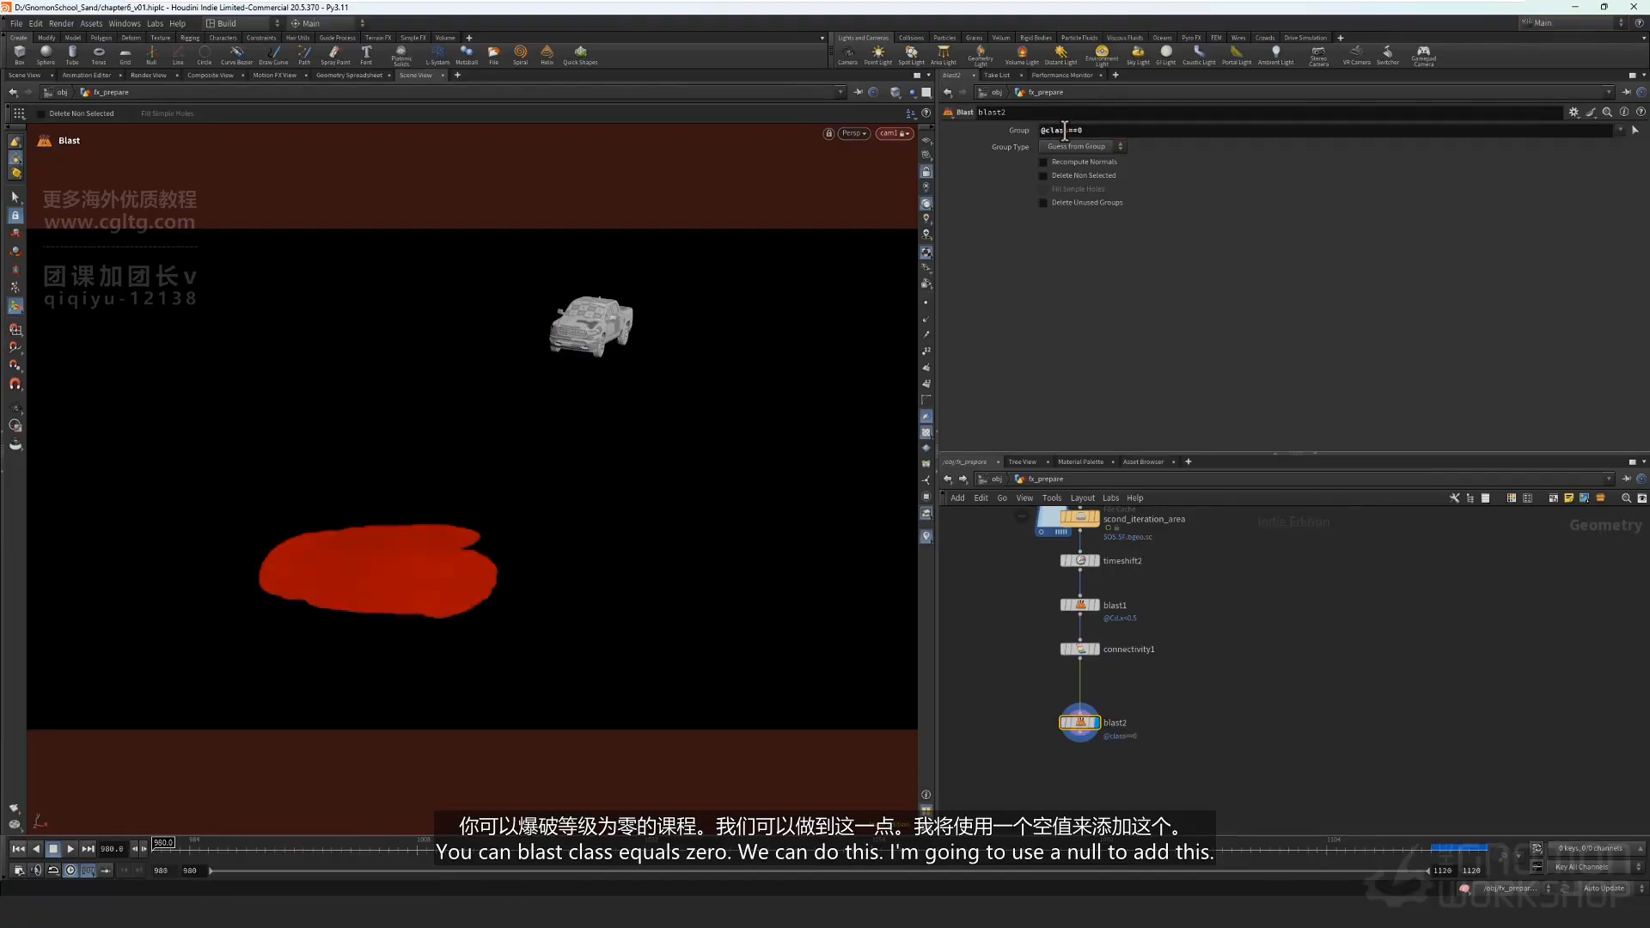
left_click(1044, 176)
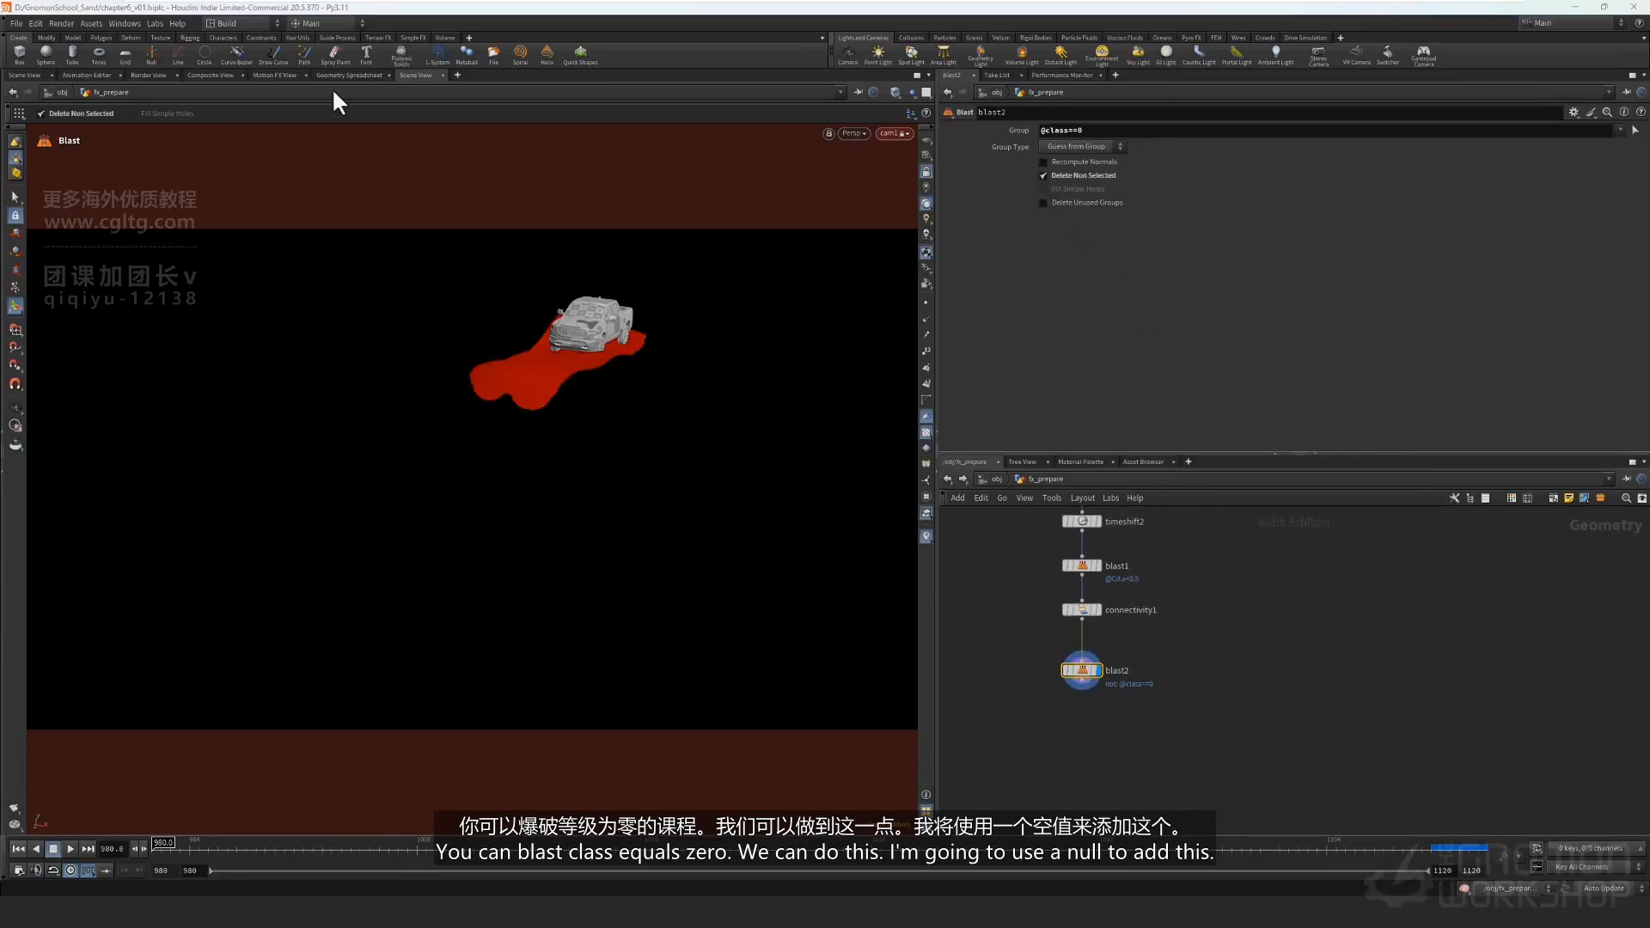
Add a Null node named OUT below blast2 and space it out beneath that node.
key("Tab")
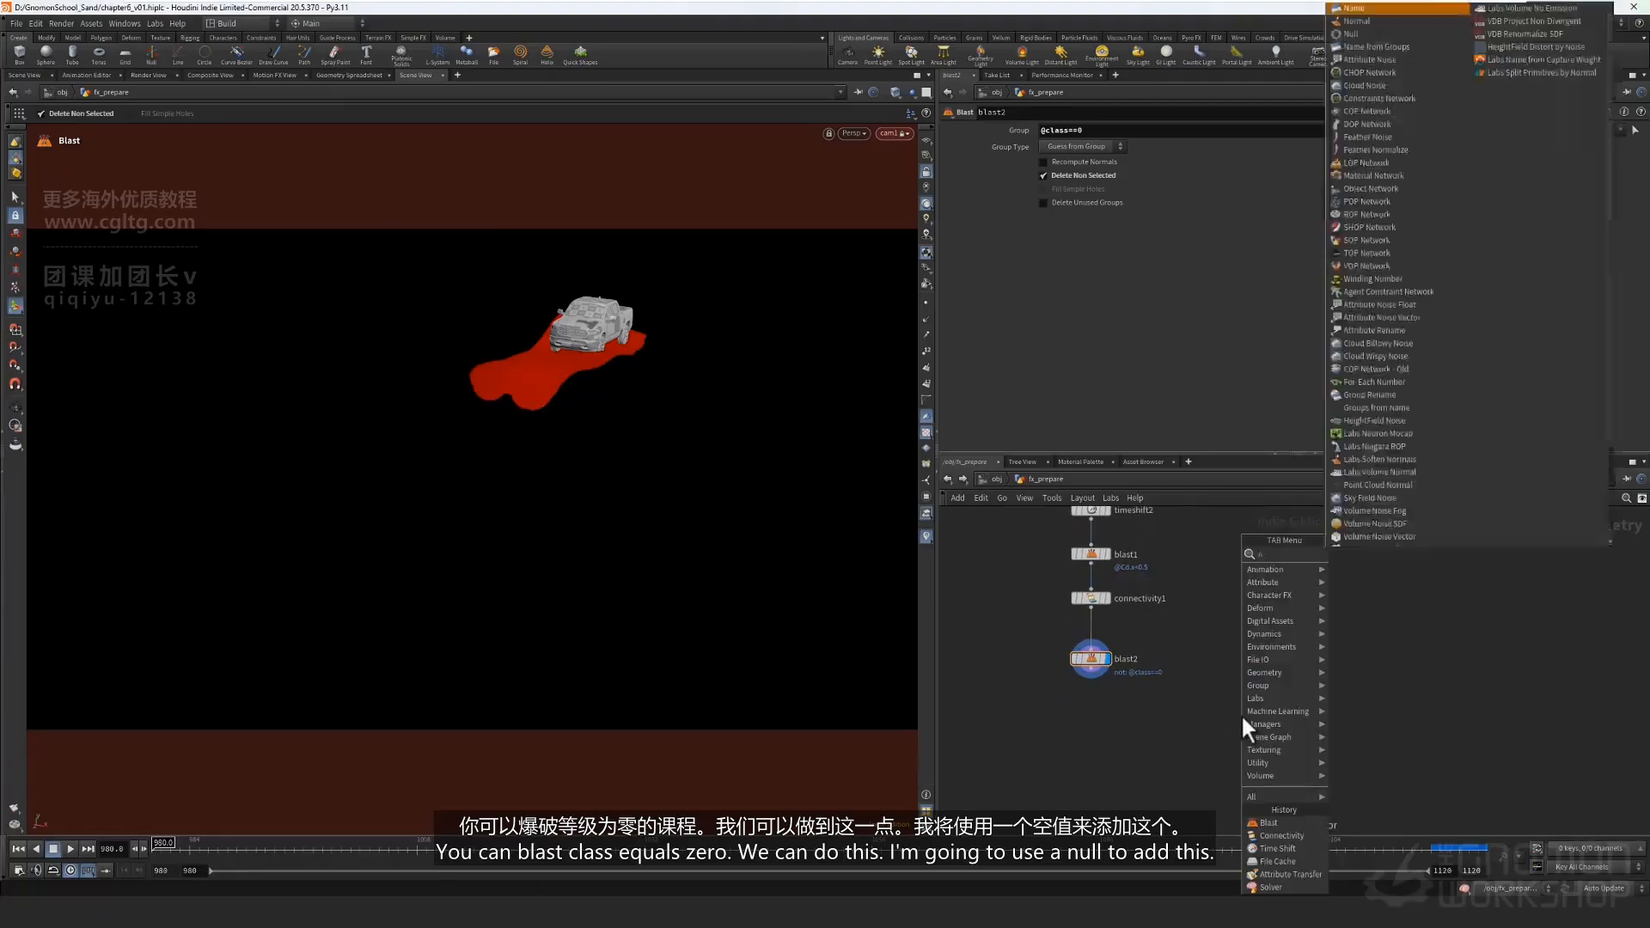
type("null")
key("Return")
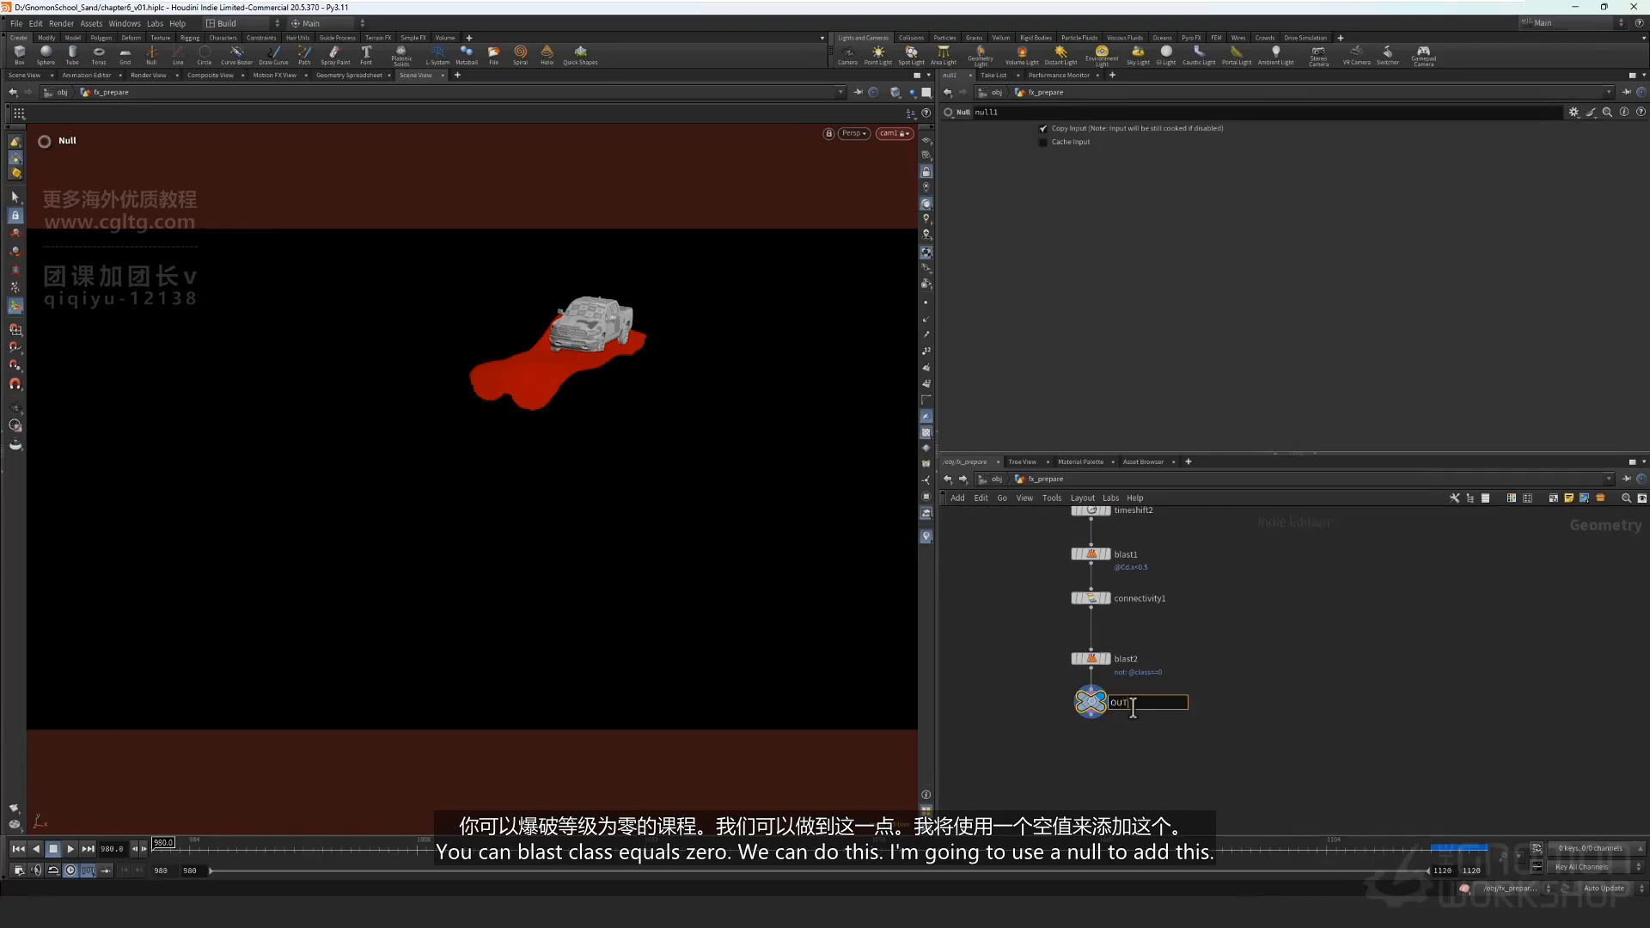
key("Return")
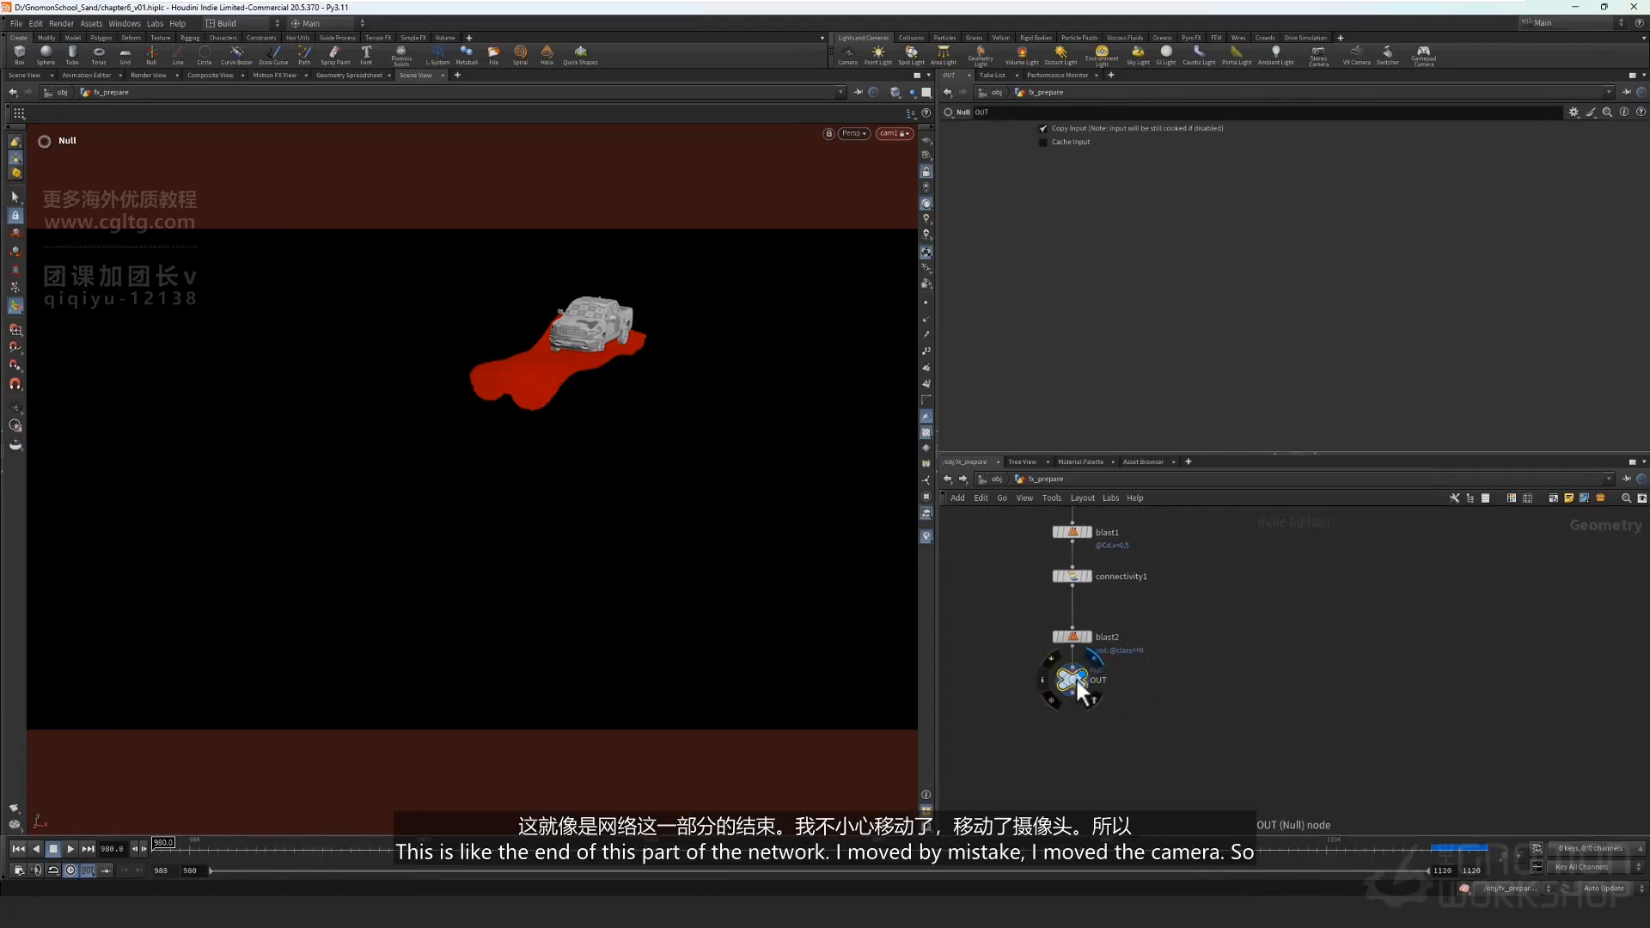
left_click_drag(1076, 679, 1076, 699)
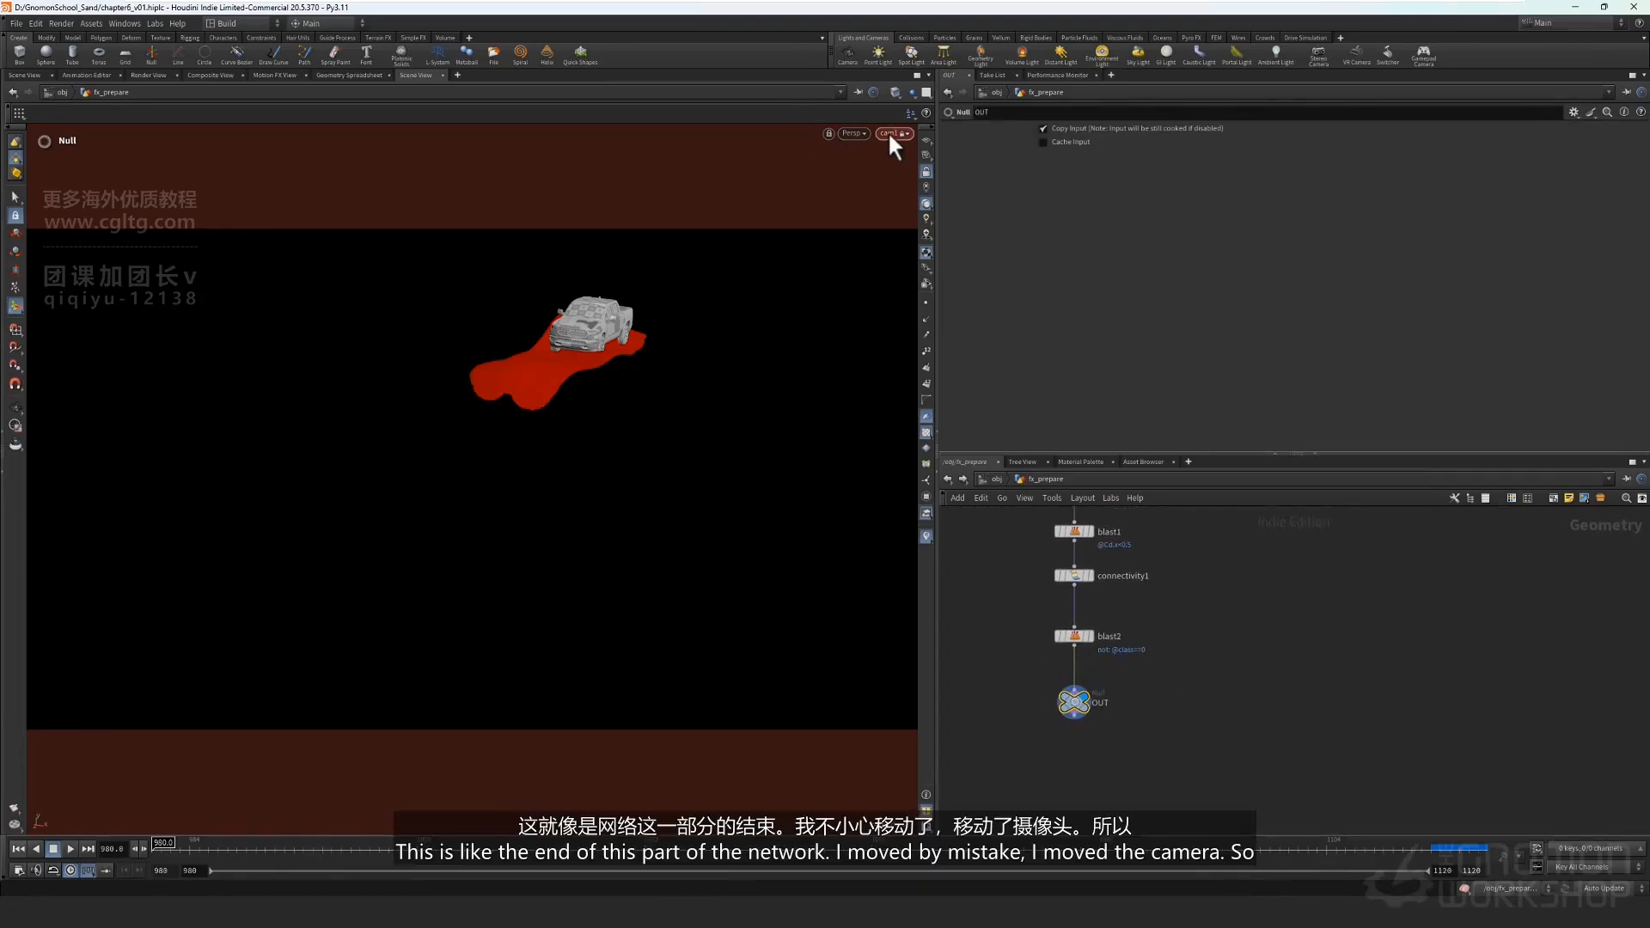
Reframe the locked camera lower and closer, facing the front of the truck and the red ground patch.
key("Escape")
left_click_drag(461, 446, 515, 561)
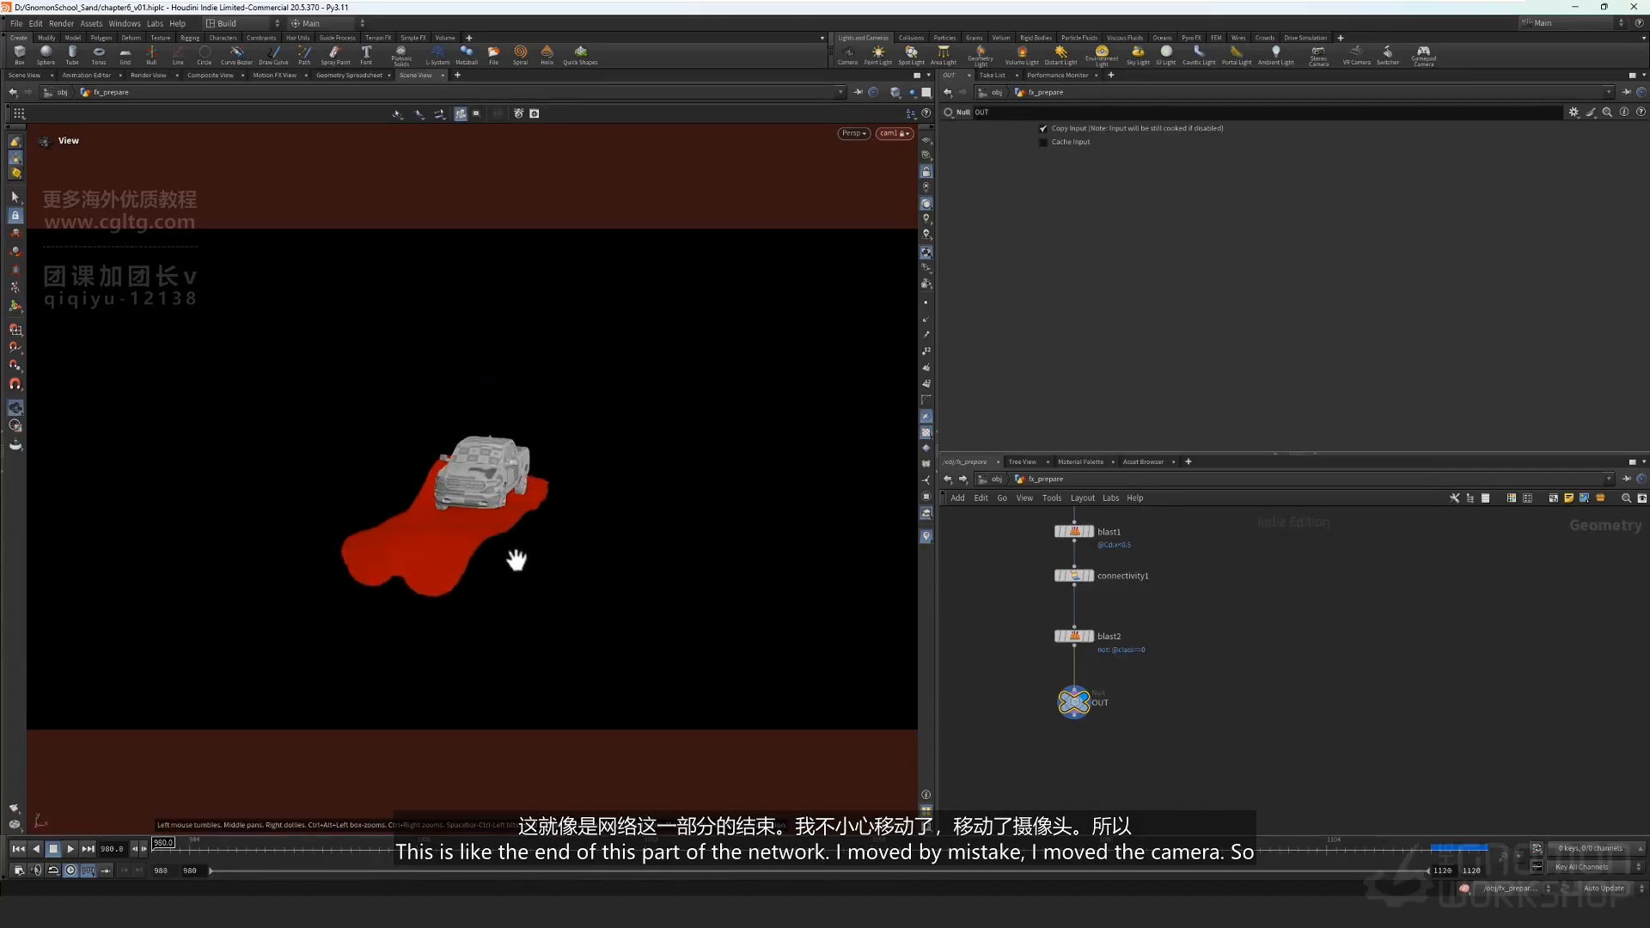
right_click_drag(516, 563, 519, 512)
middle_click_drag(574, 549, 610, 576)
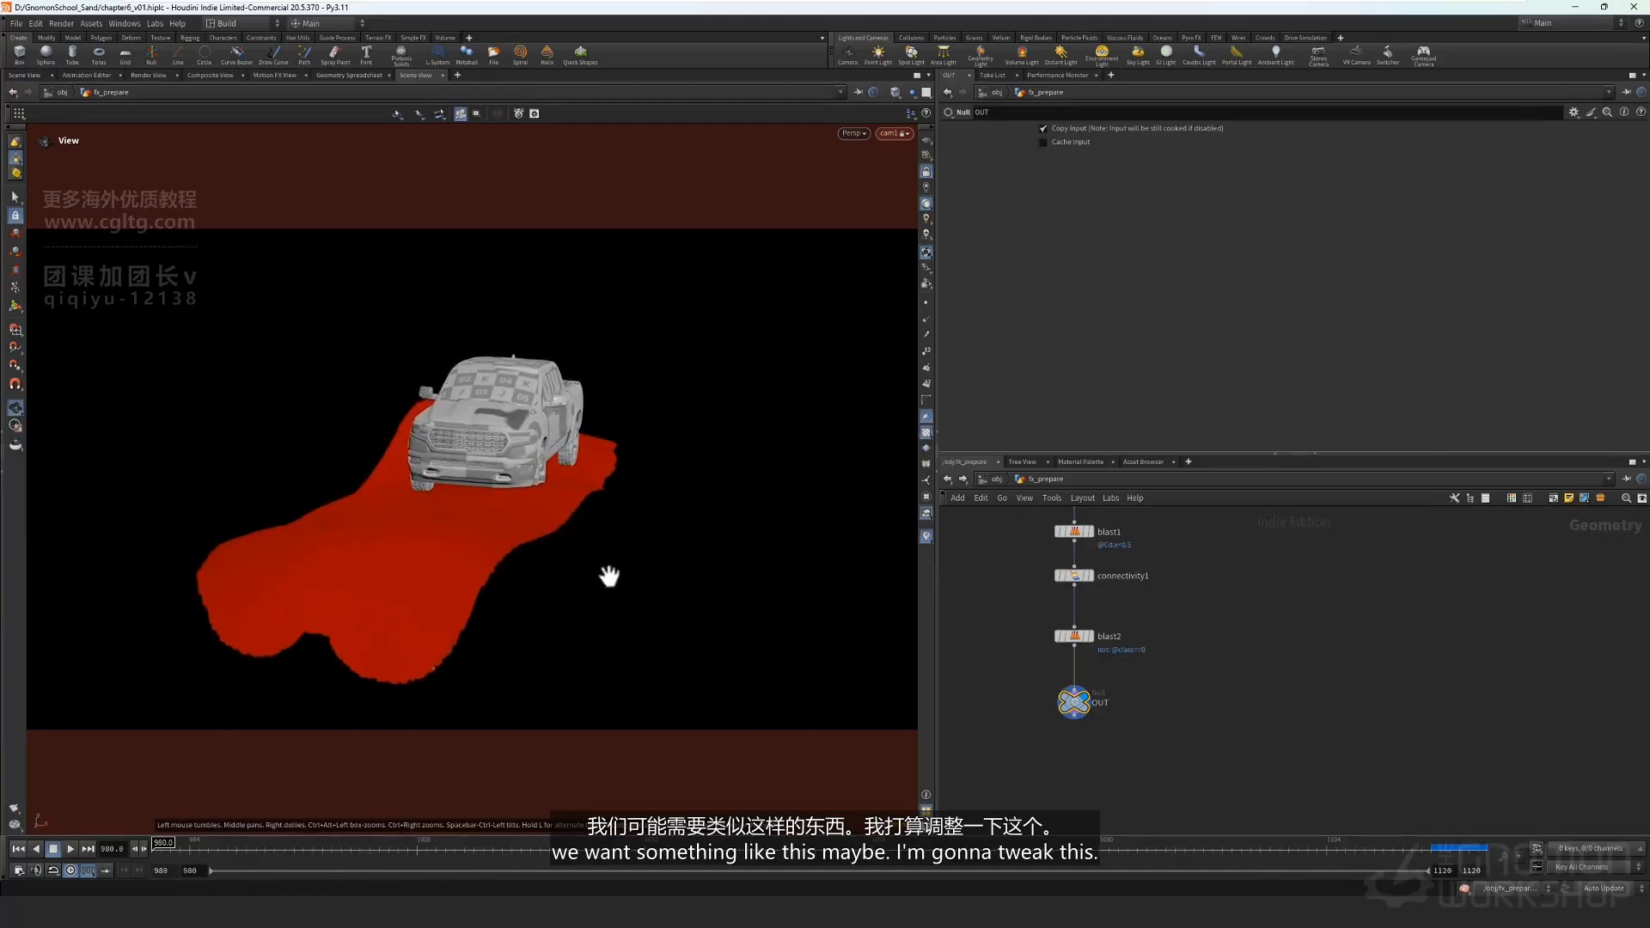
left_click_drag(609, 576, 733, 479)
middle_click_drag(734, 479, 657, 524)
Tighten the camera on the truck's front at about frame 1027 and scrub the shot from its start to about frame 1031 to check the framing.
left_click_drag(722, 851, 232, 846)
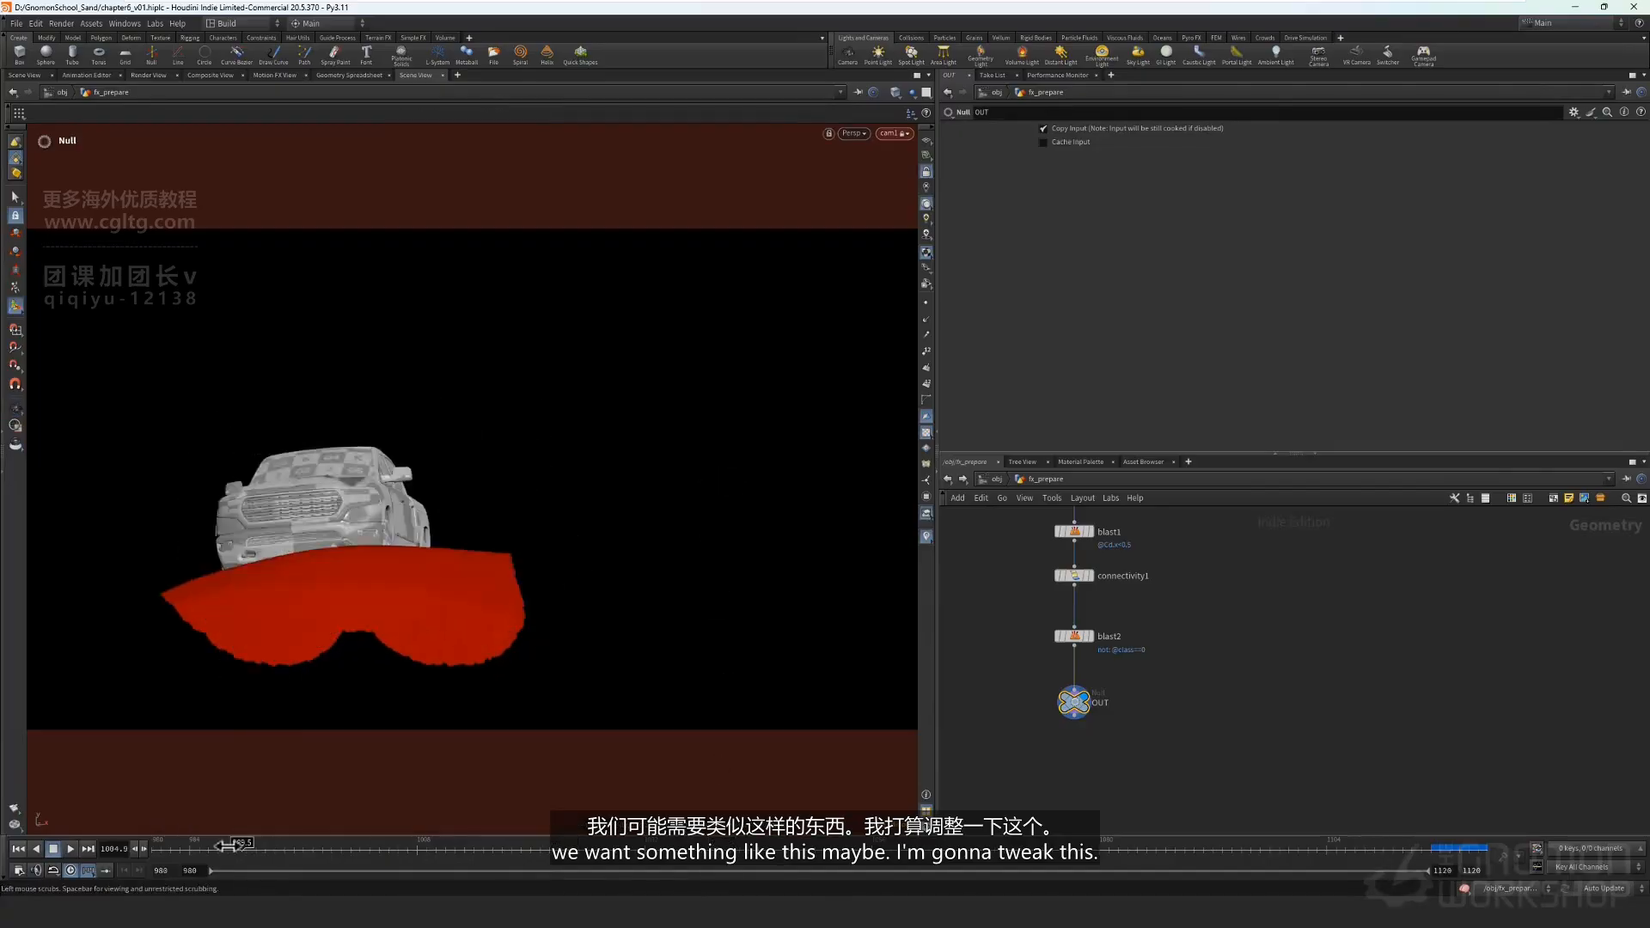
left_click_drag(593, 846, 602, 847)
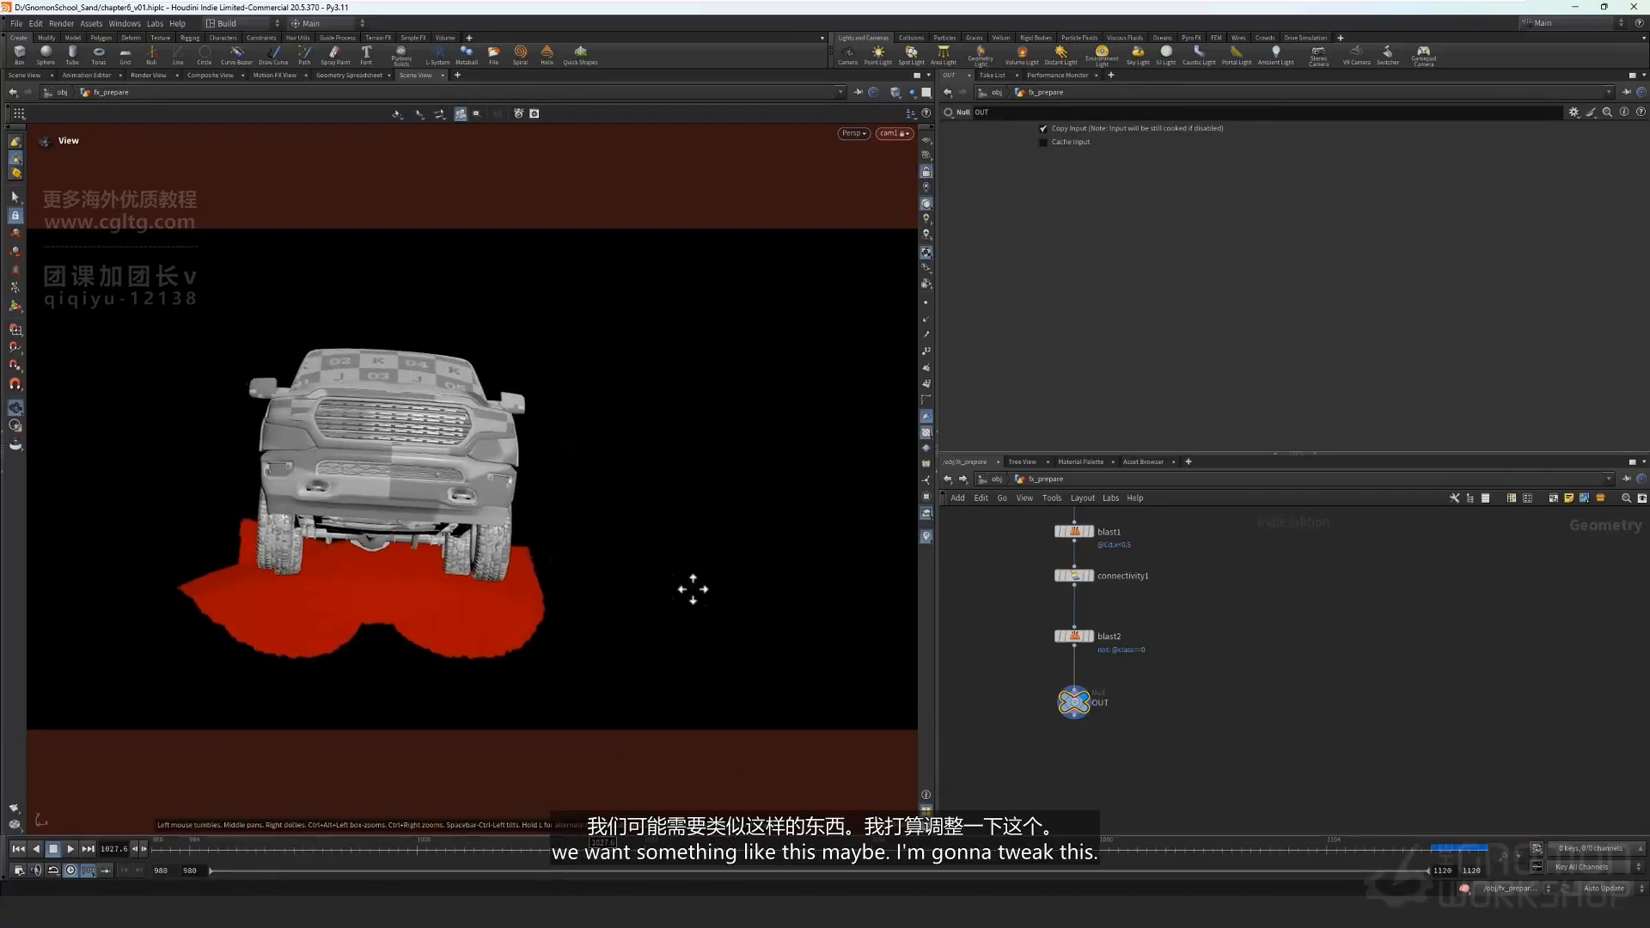
left_click_drag(693, 590, 620, 584)
middle_click_drag(619, 584, 711, 670)
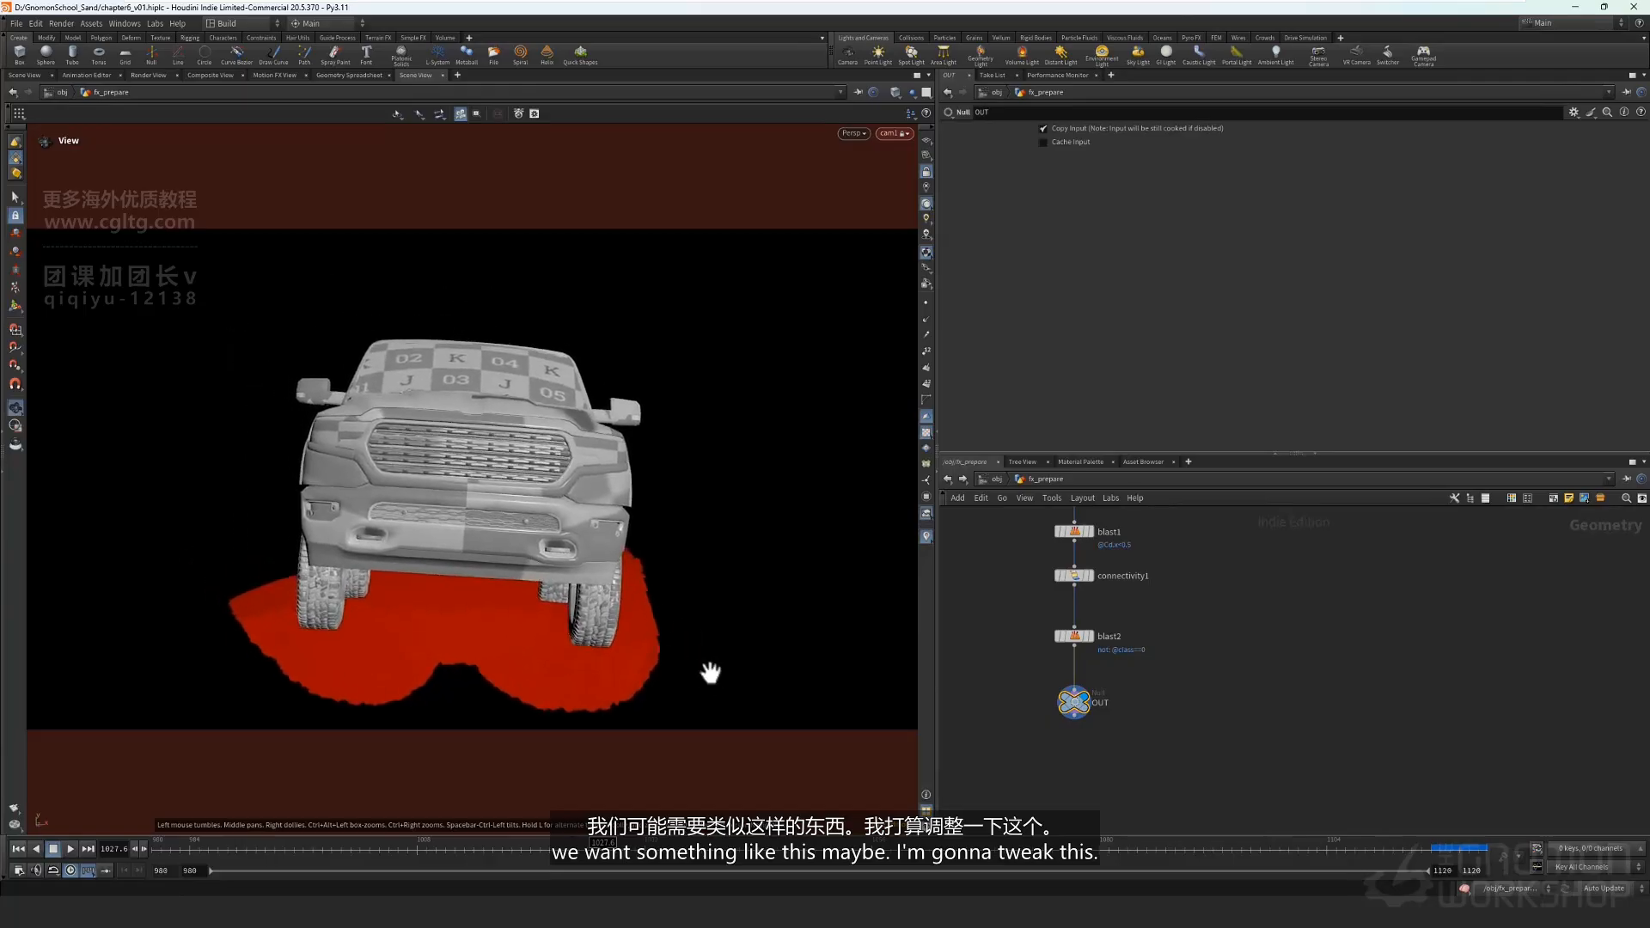
left_click_drag(656, 632, 653, 631)
right_click_drag(653, 630, 668, 642)
middle_click_drag(668, 642, 693, 649)
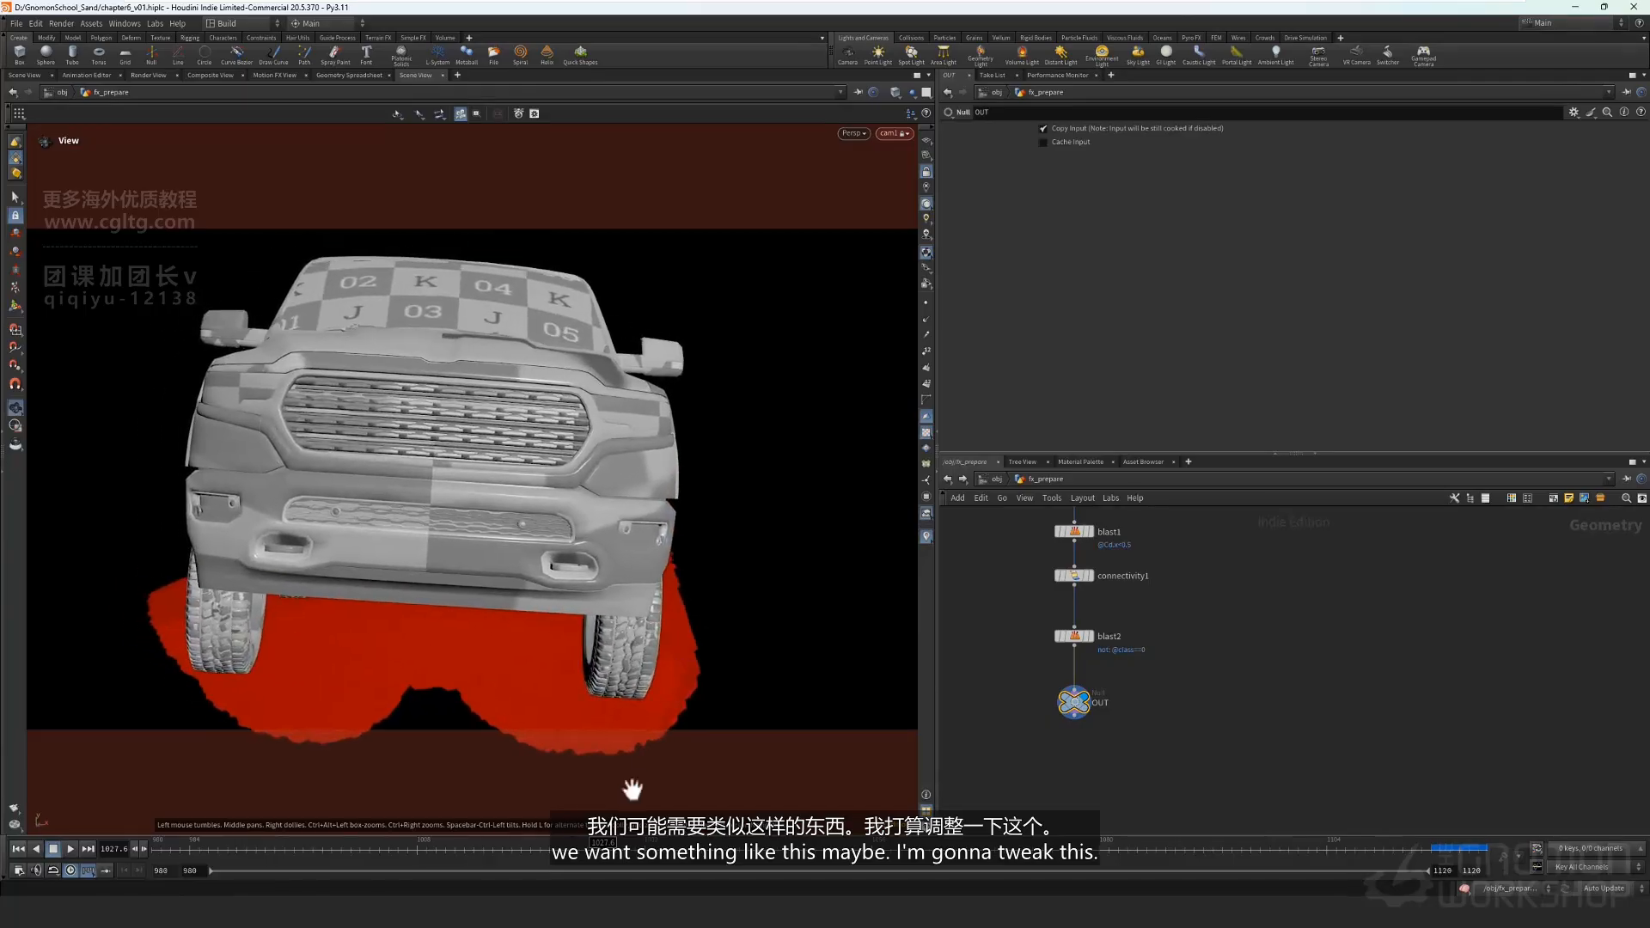
left_click_drag(602, 846, 169, 848)
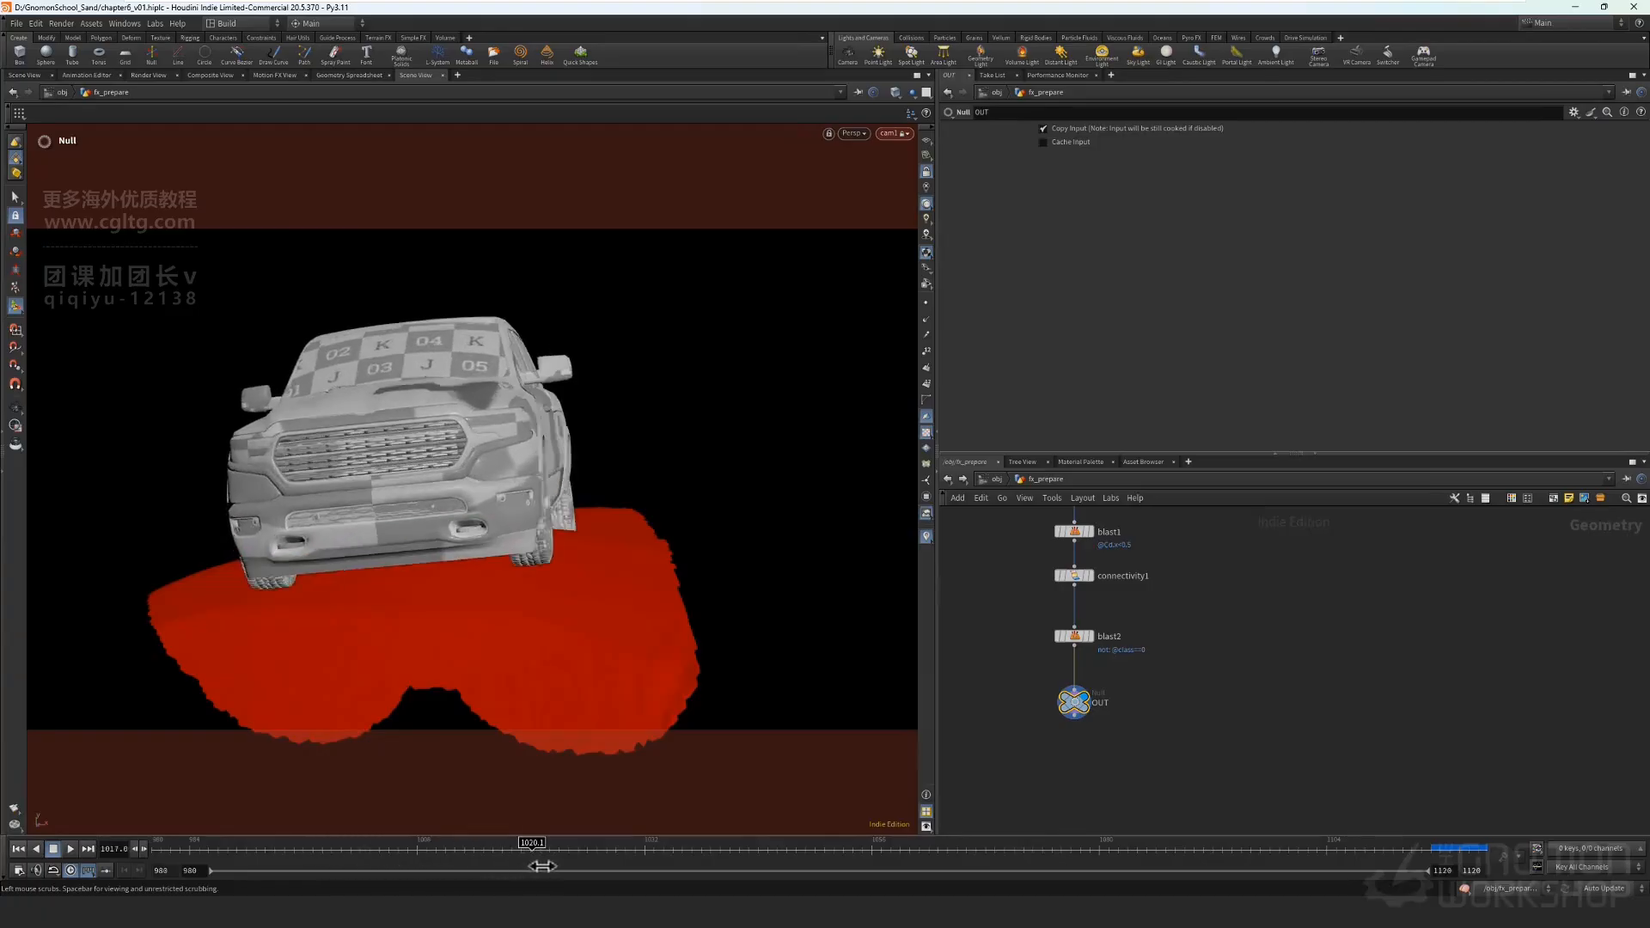
left_click_drag(532, 867, 648, 864)
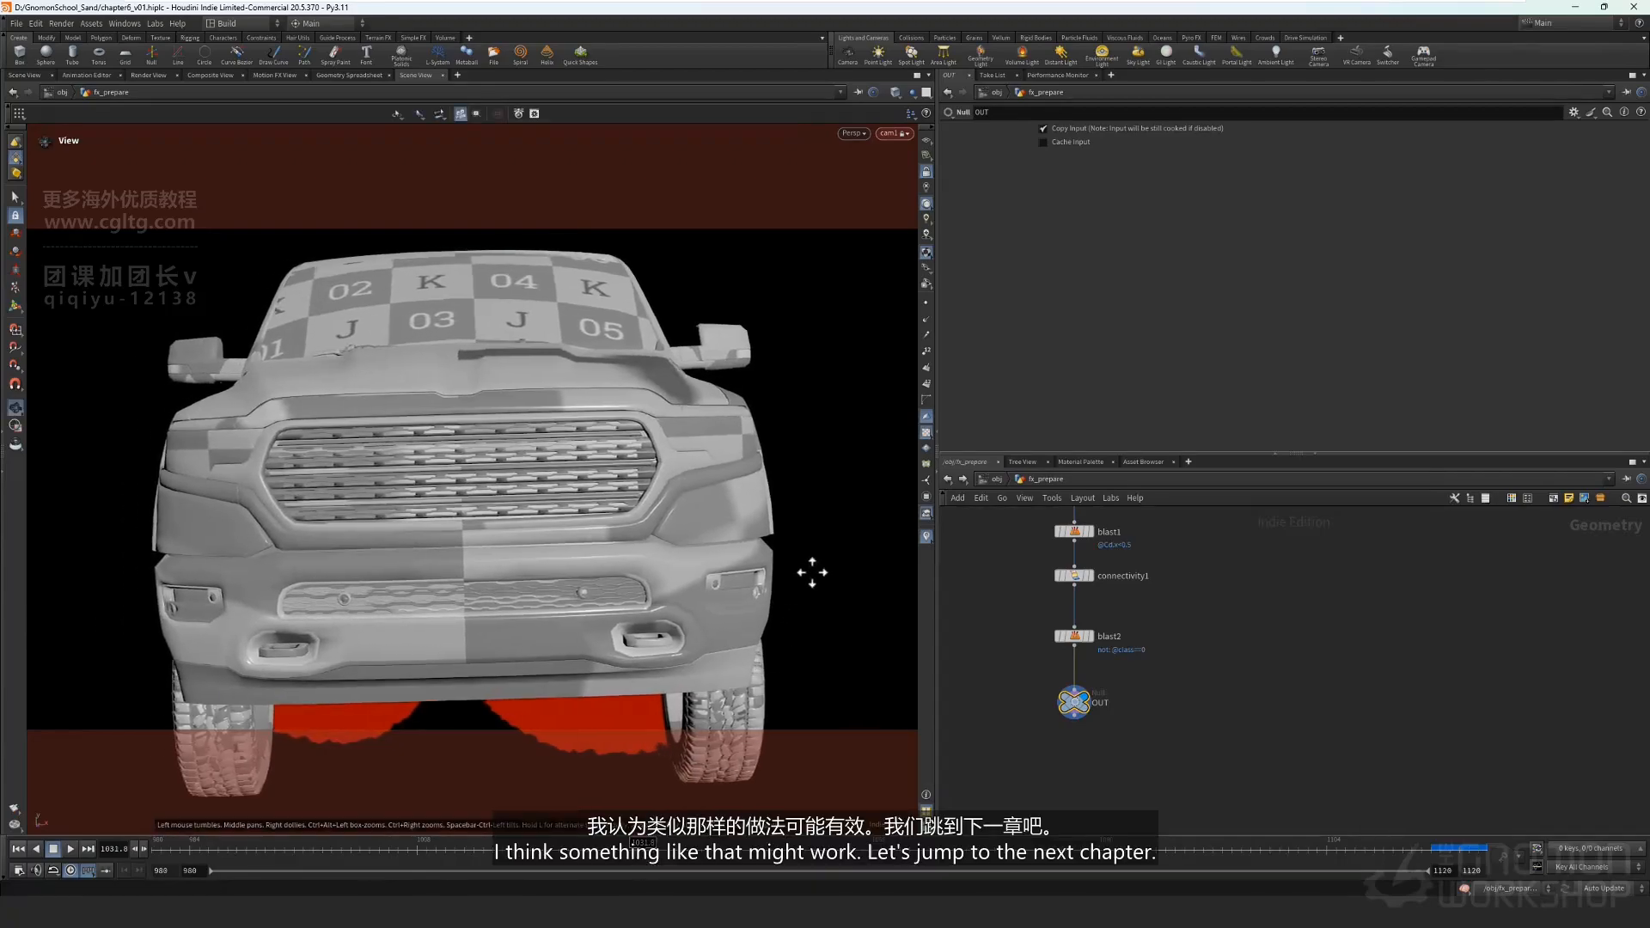